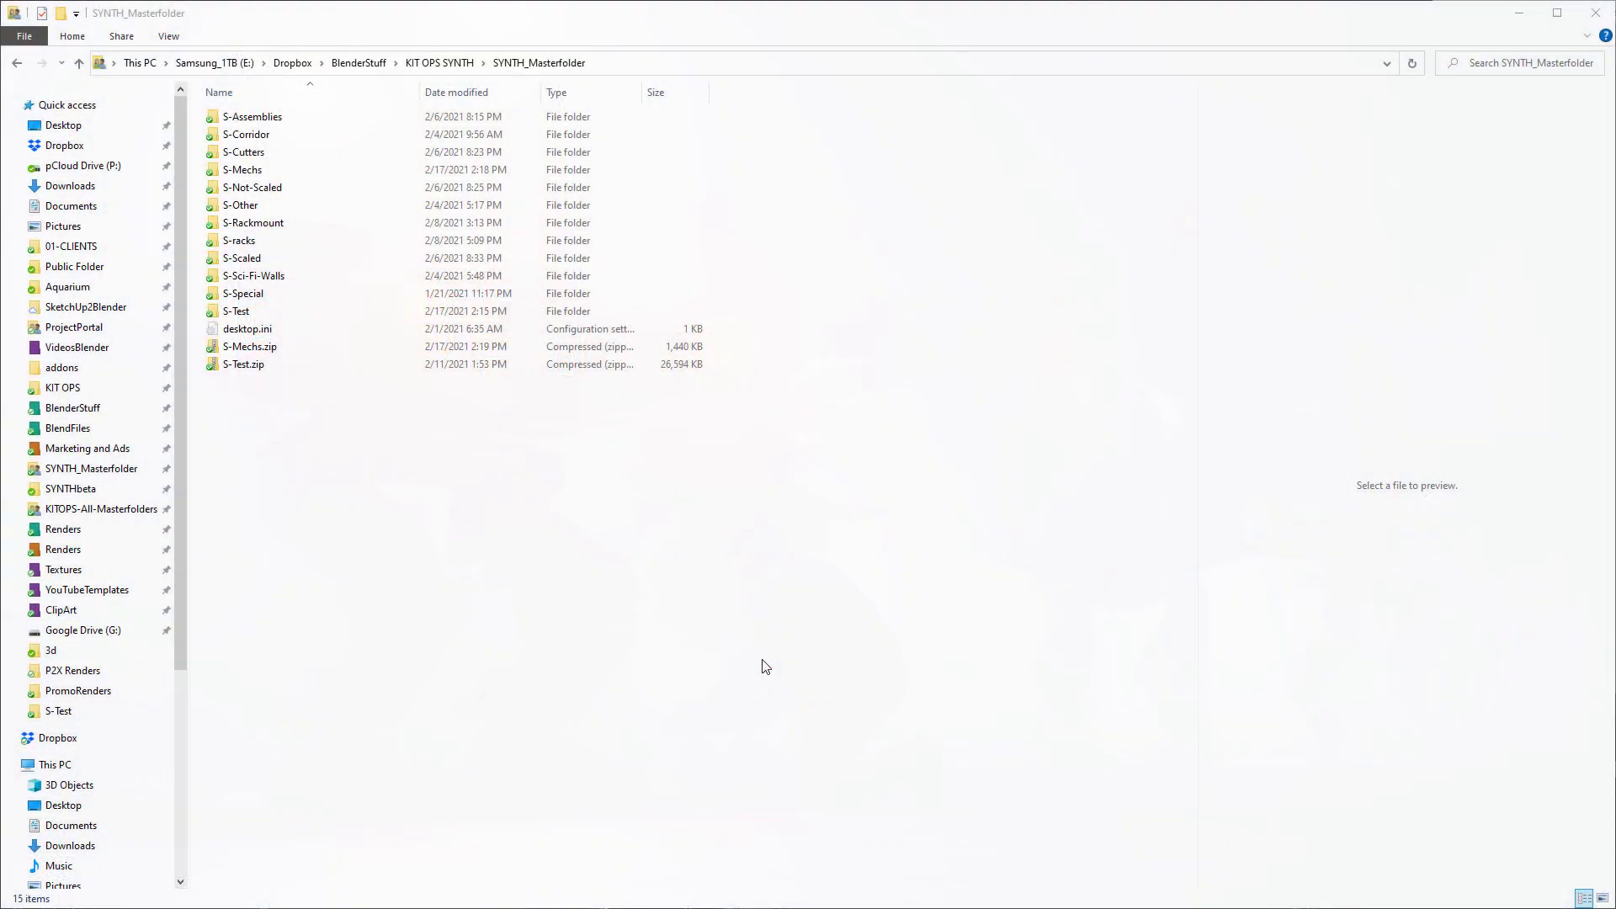
# Open the S-Mechs folder and preview the mech-front-02, mech-side-03, mech-top-01 and mech-top-02 images.
pyautogui.click(240, 346)
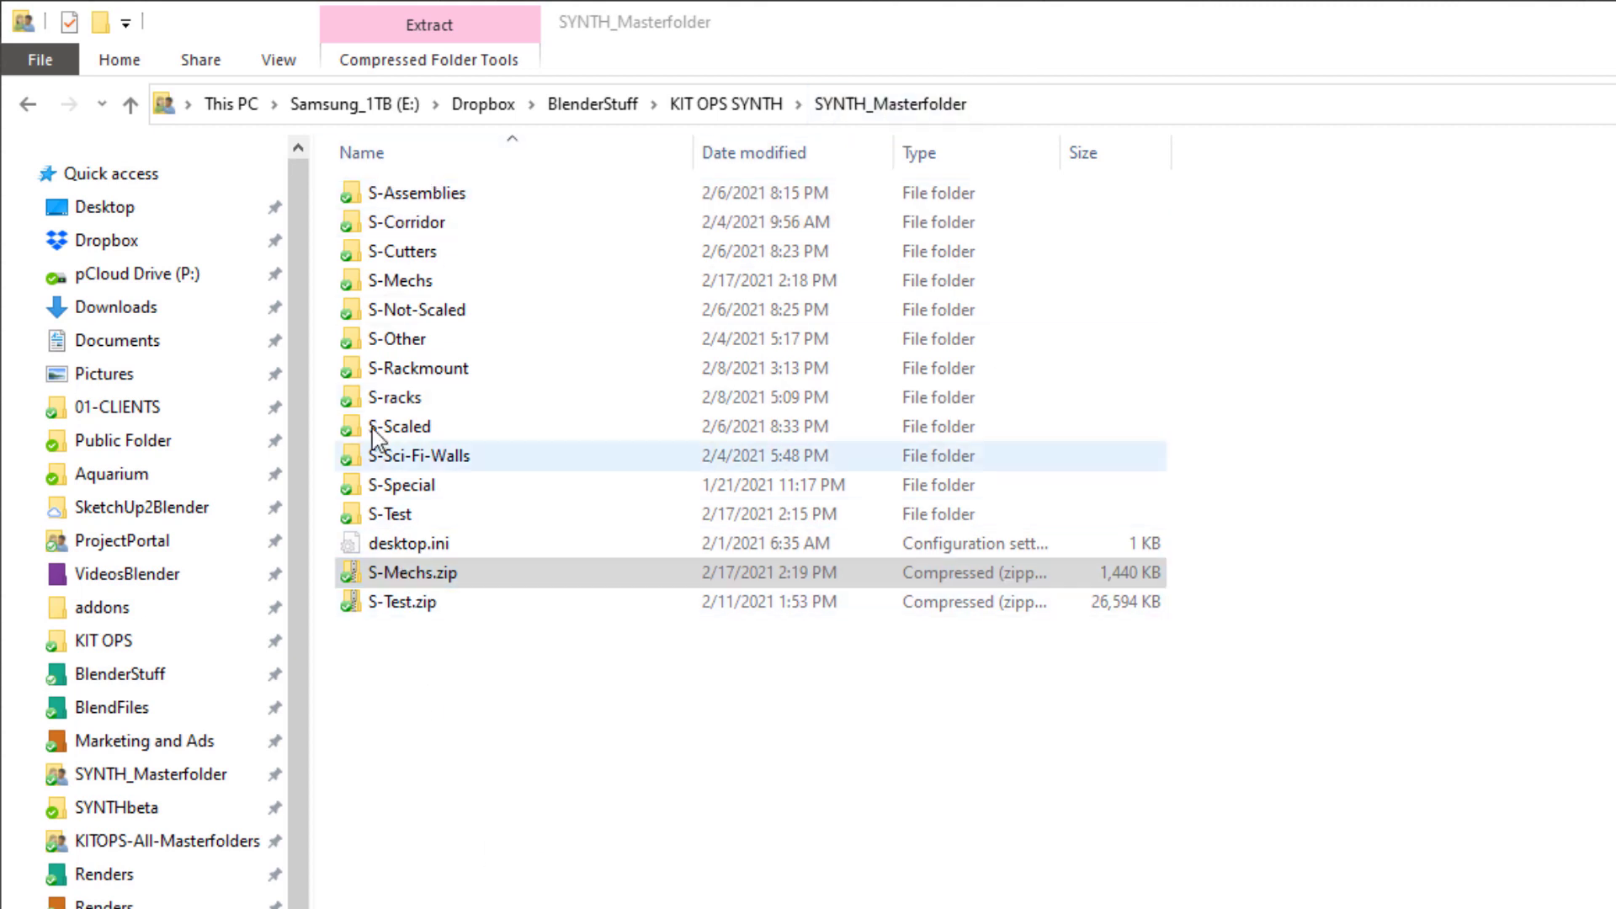
pyautogui.click(408, 287)
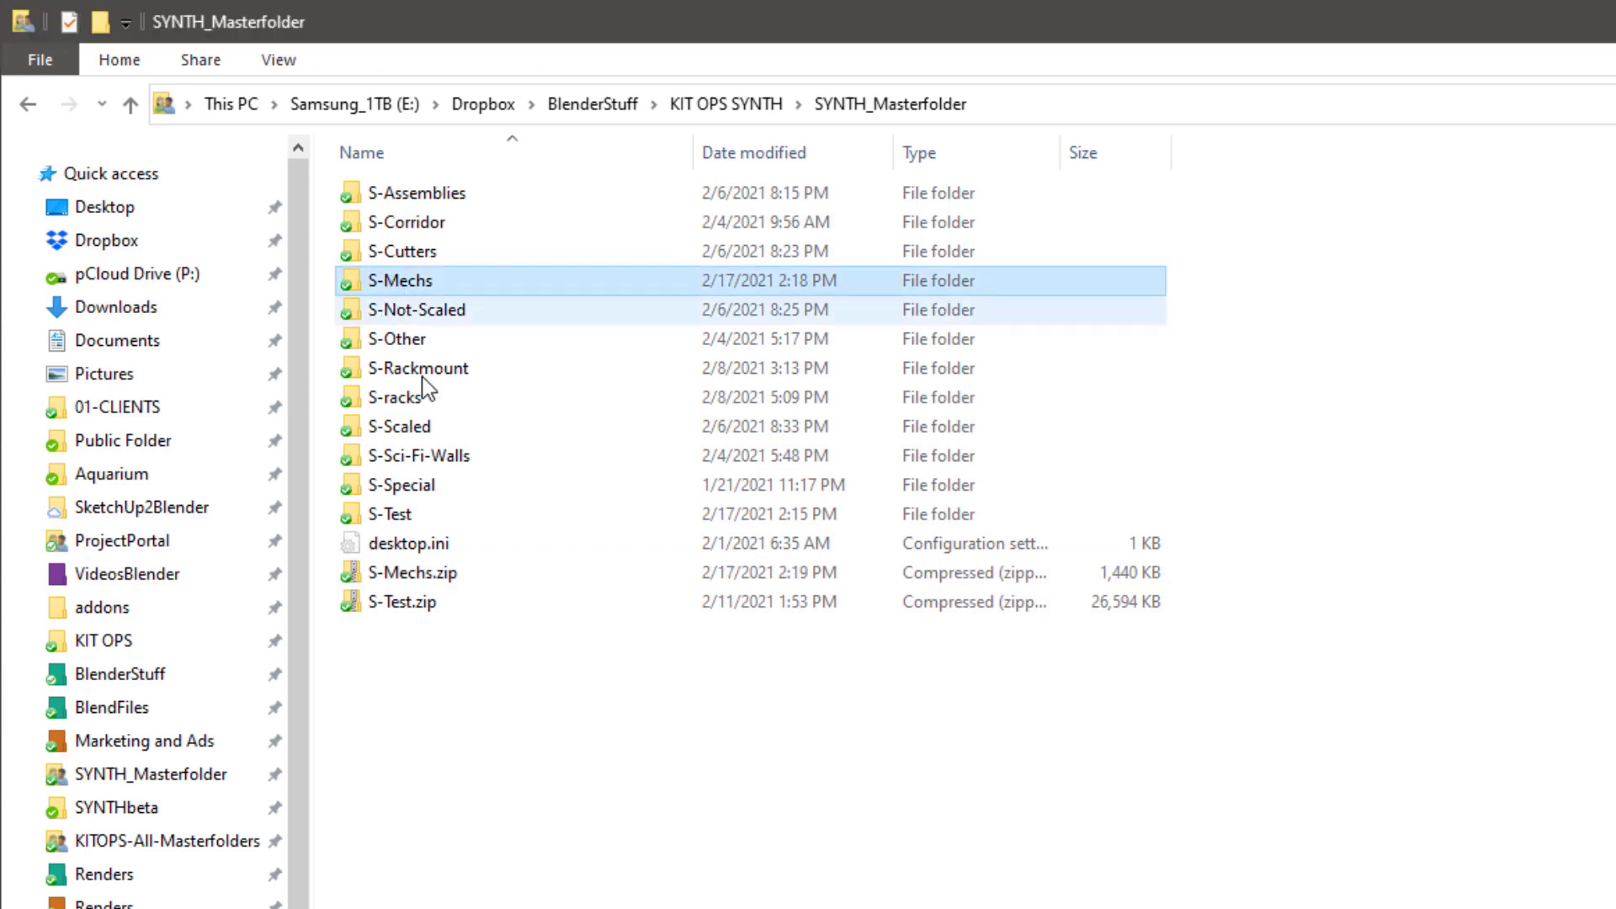
pyautogui.doubleClick(438, 286)
pyautogui.click(277, 138)
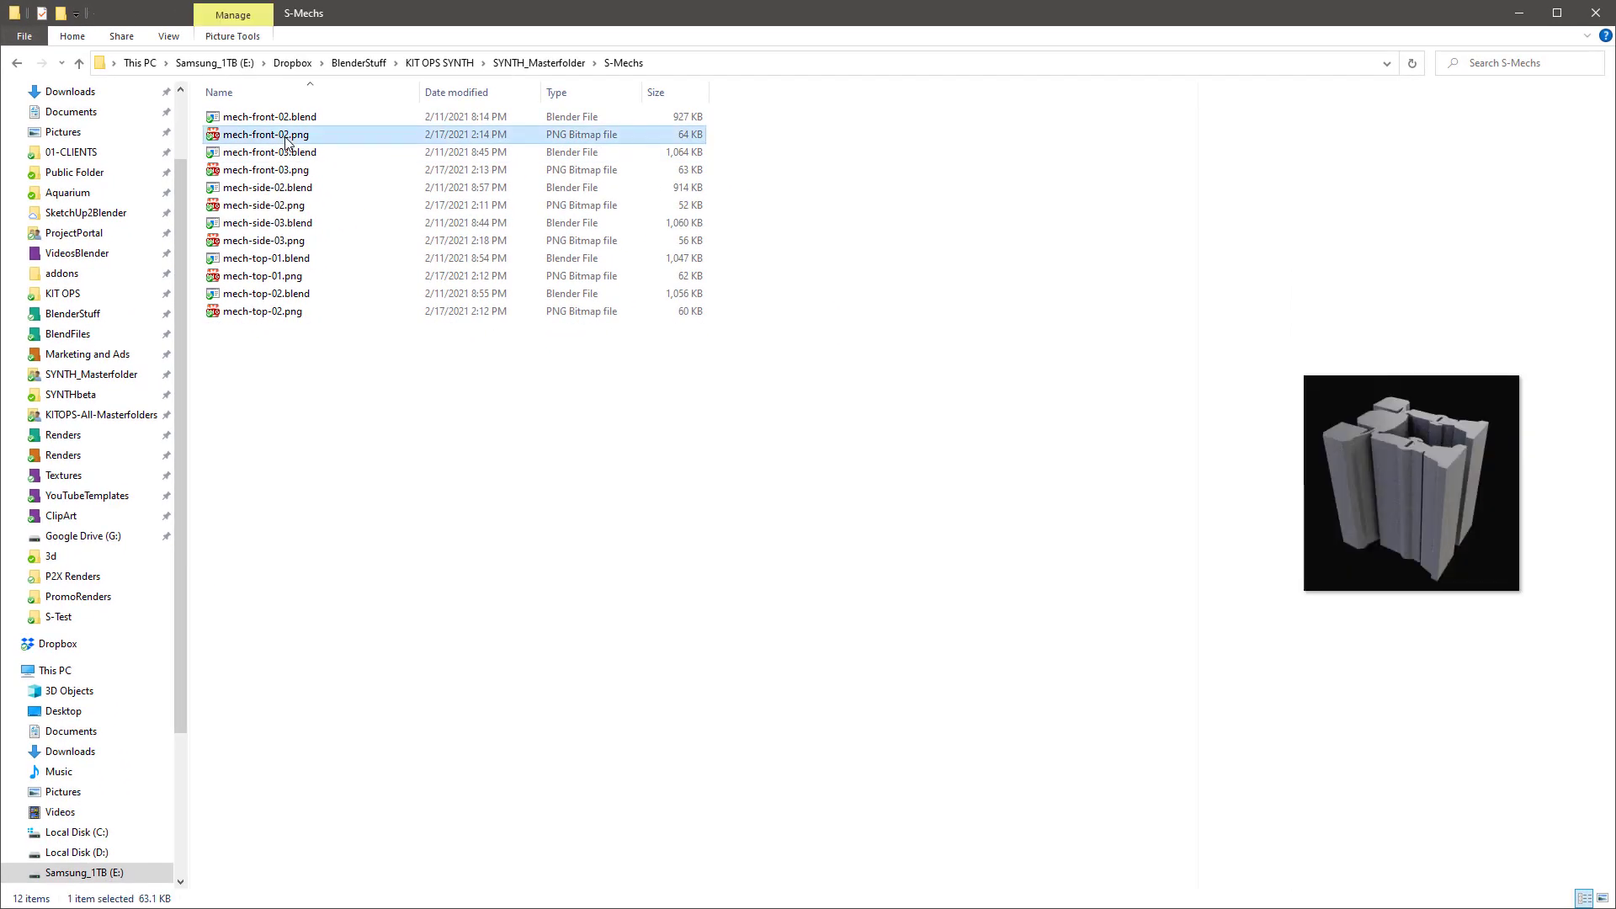
pyautogui.click(268, 243)
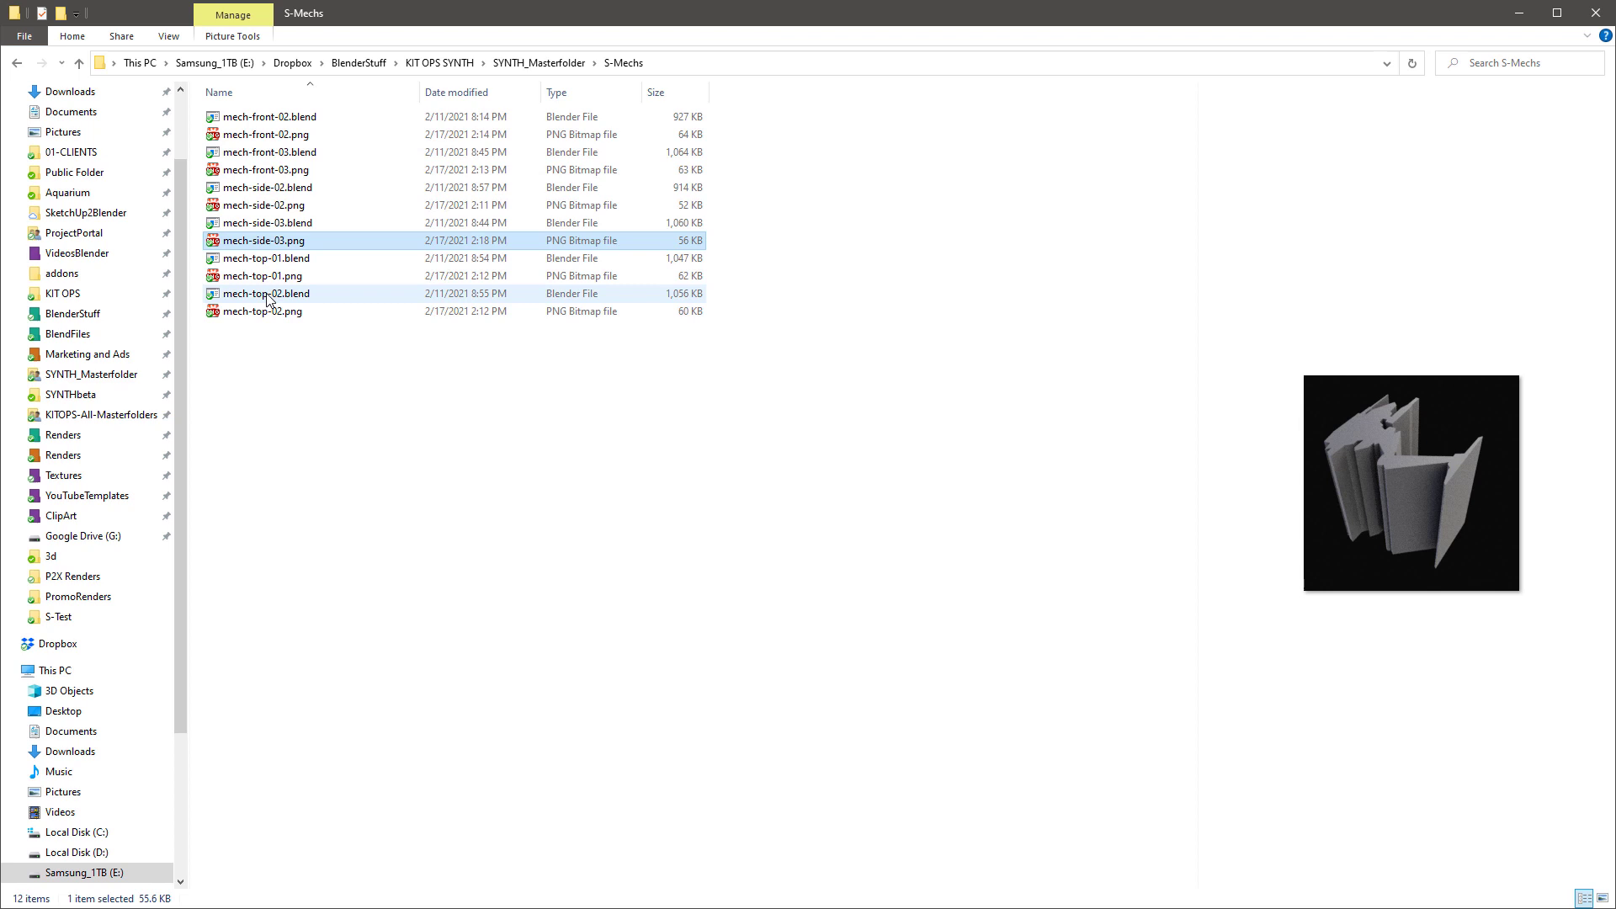
pyautogui.click(264, 277)
pyautogui.click(266, 312)
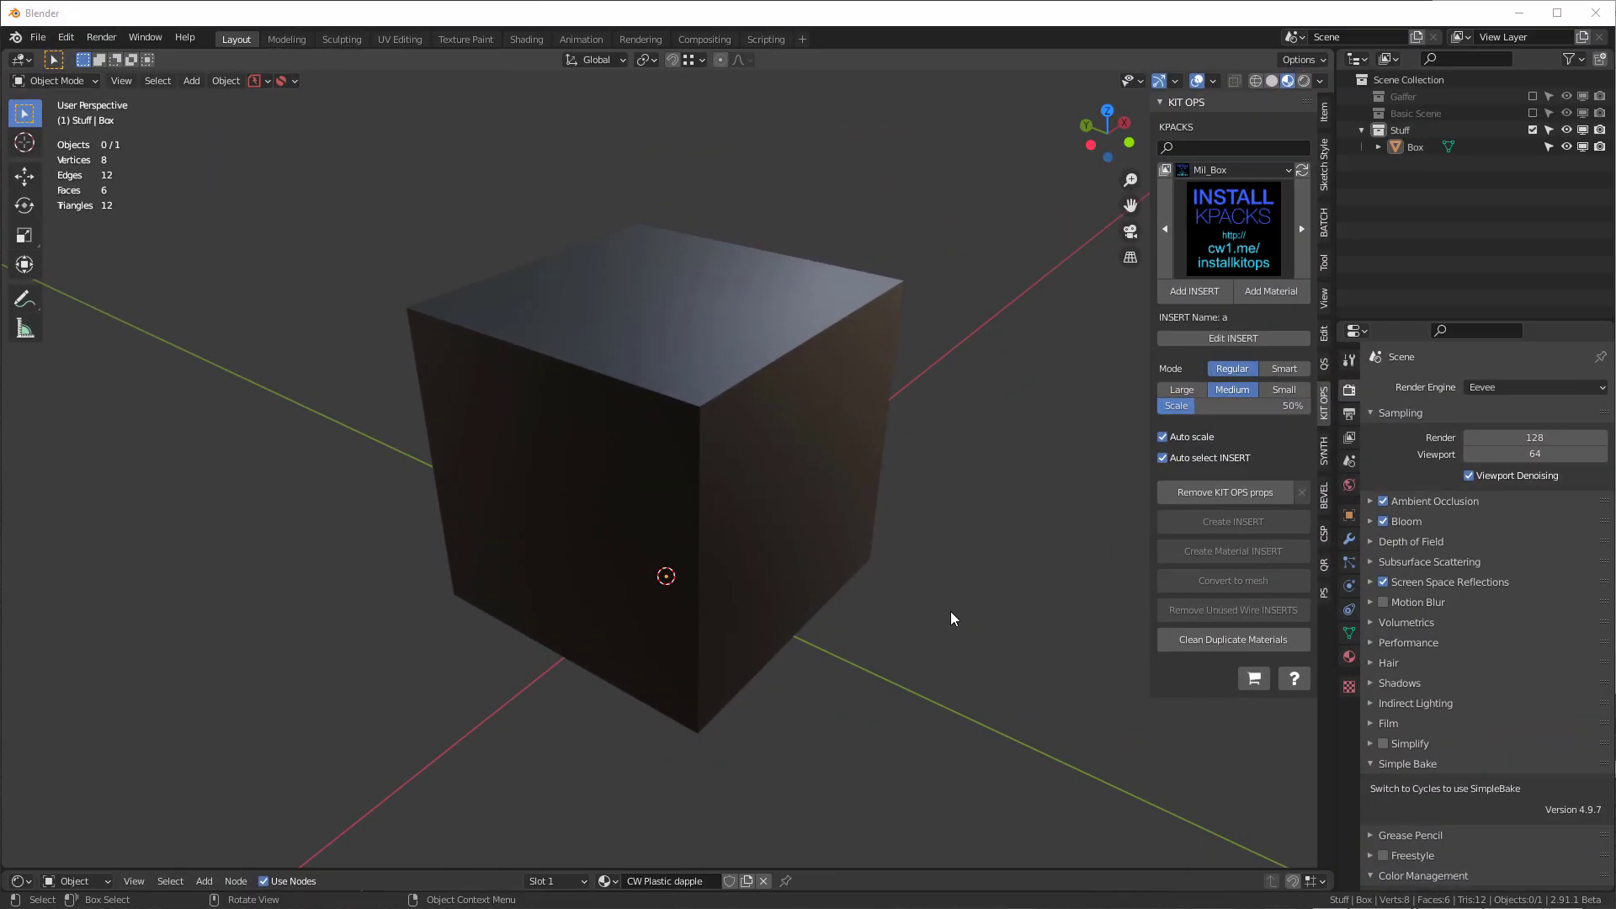
# Load the S-Mechs KPACK in KIT OPS, choose the mech-front-02 insert, and select the box.
pyautogui.moveTo(951, 611); pyautogui.dragTo(881, 520, button='middle')
pyautogui.click(1212, 173)
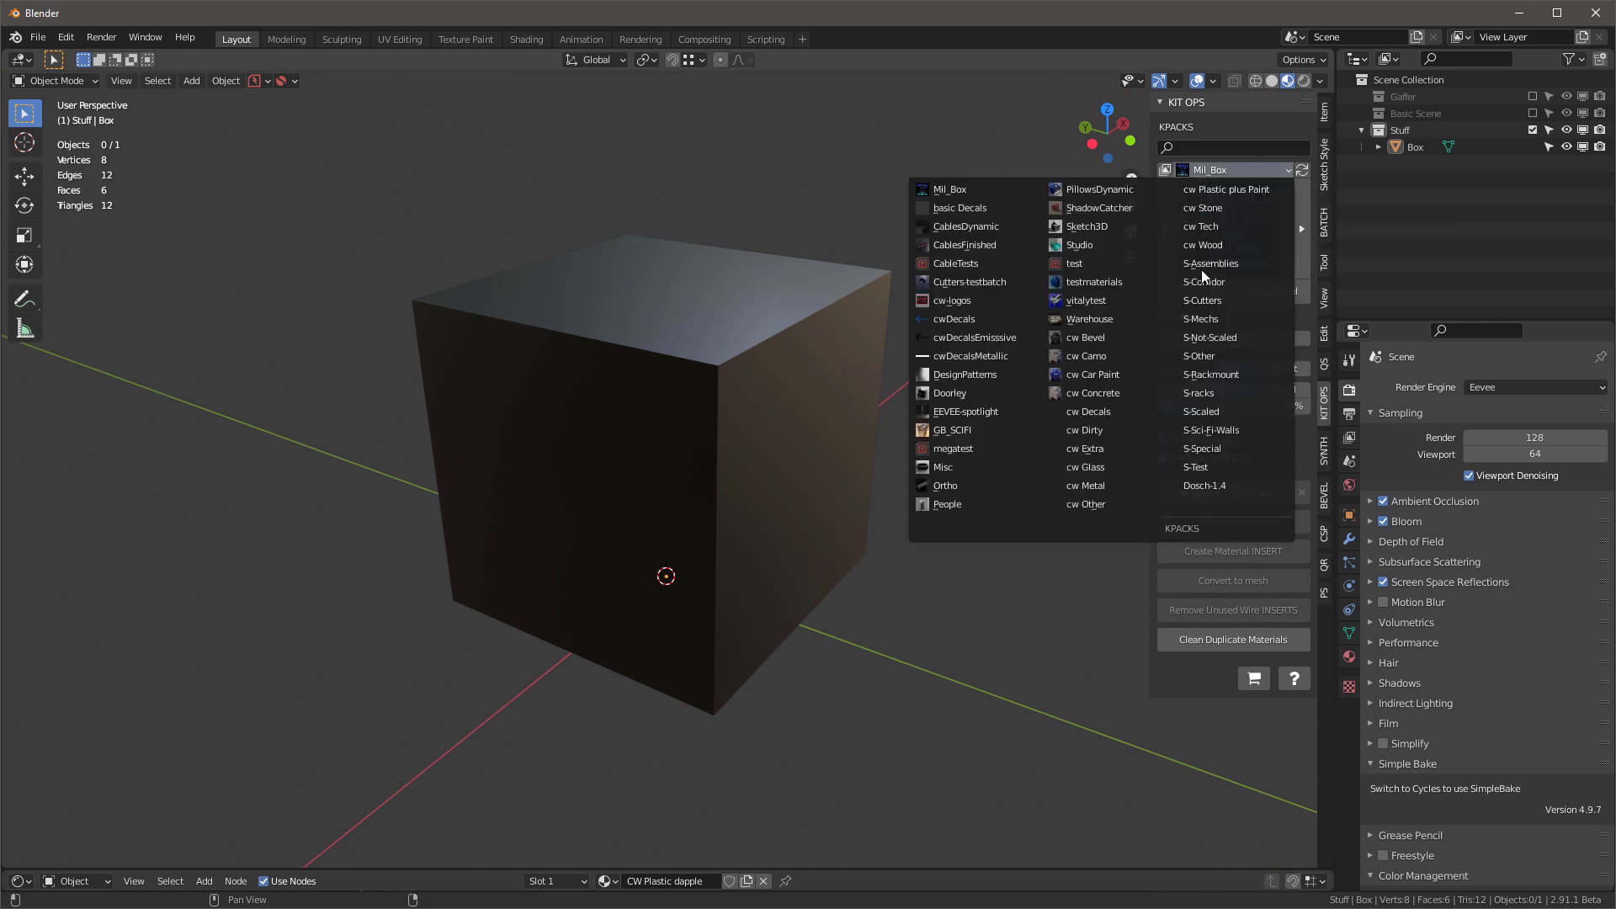
pyautogui.click(1219, 319)
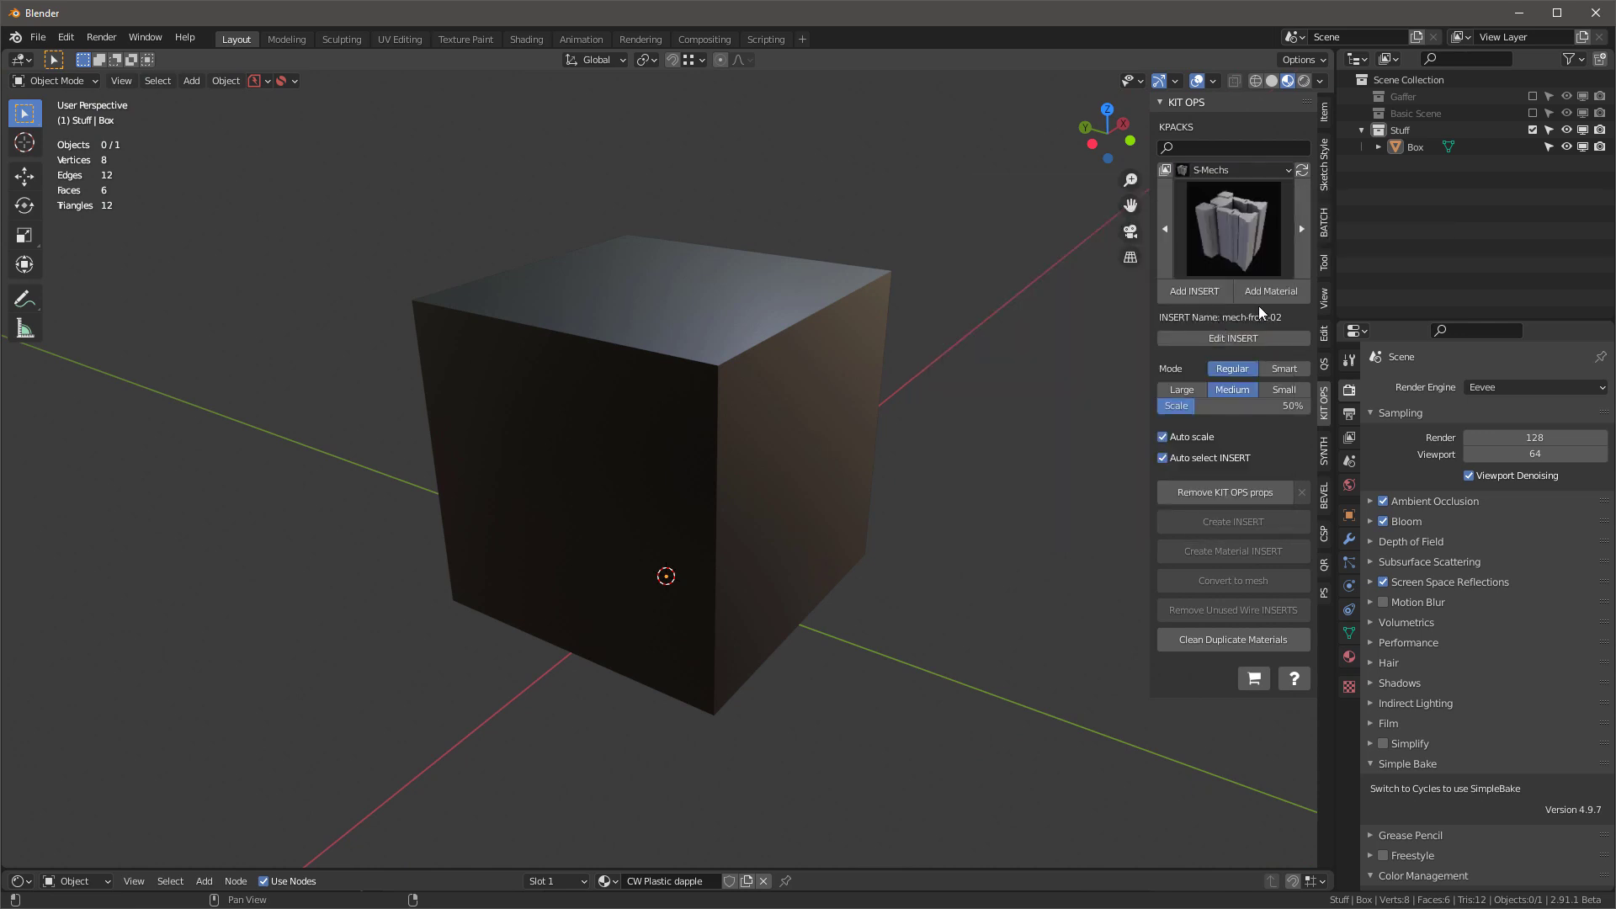
pyautogui.click(1239, 225)
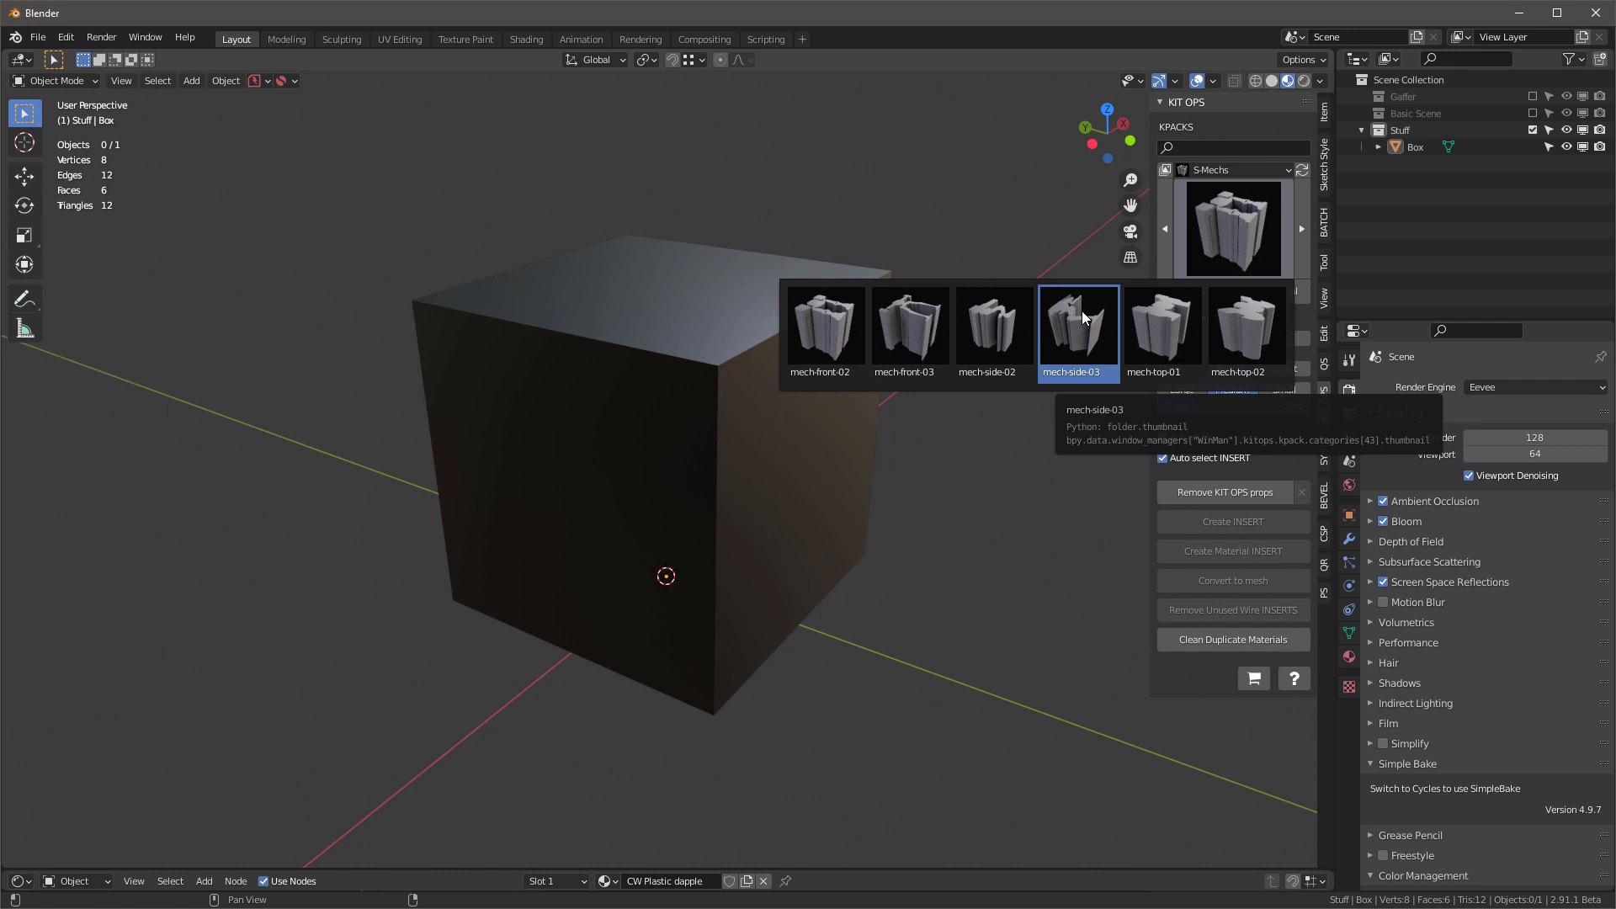
pyautogui.click(846, 341)
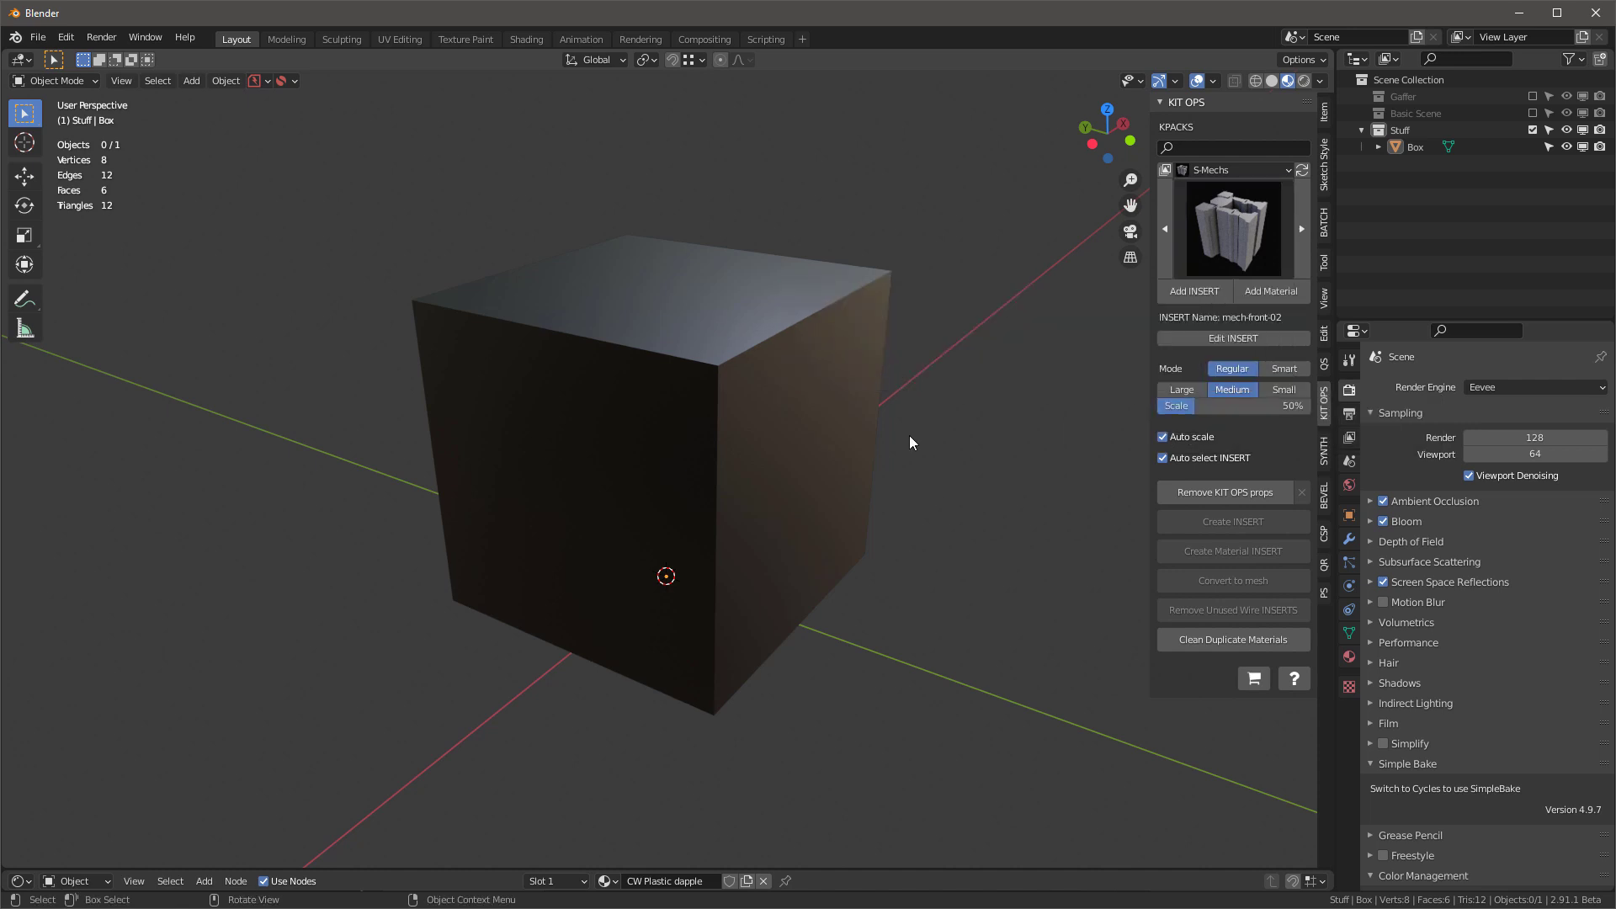
pyautogui.click(773, 387)
# Place a trial mech-front-02 insert on the box, then cancel it with Esc.
pyautogui.moveTo(772, 390); pyautogui.dragTo(769, 404, button='middle')
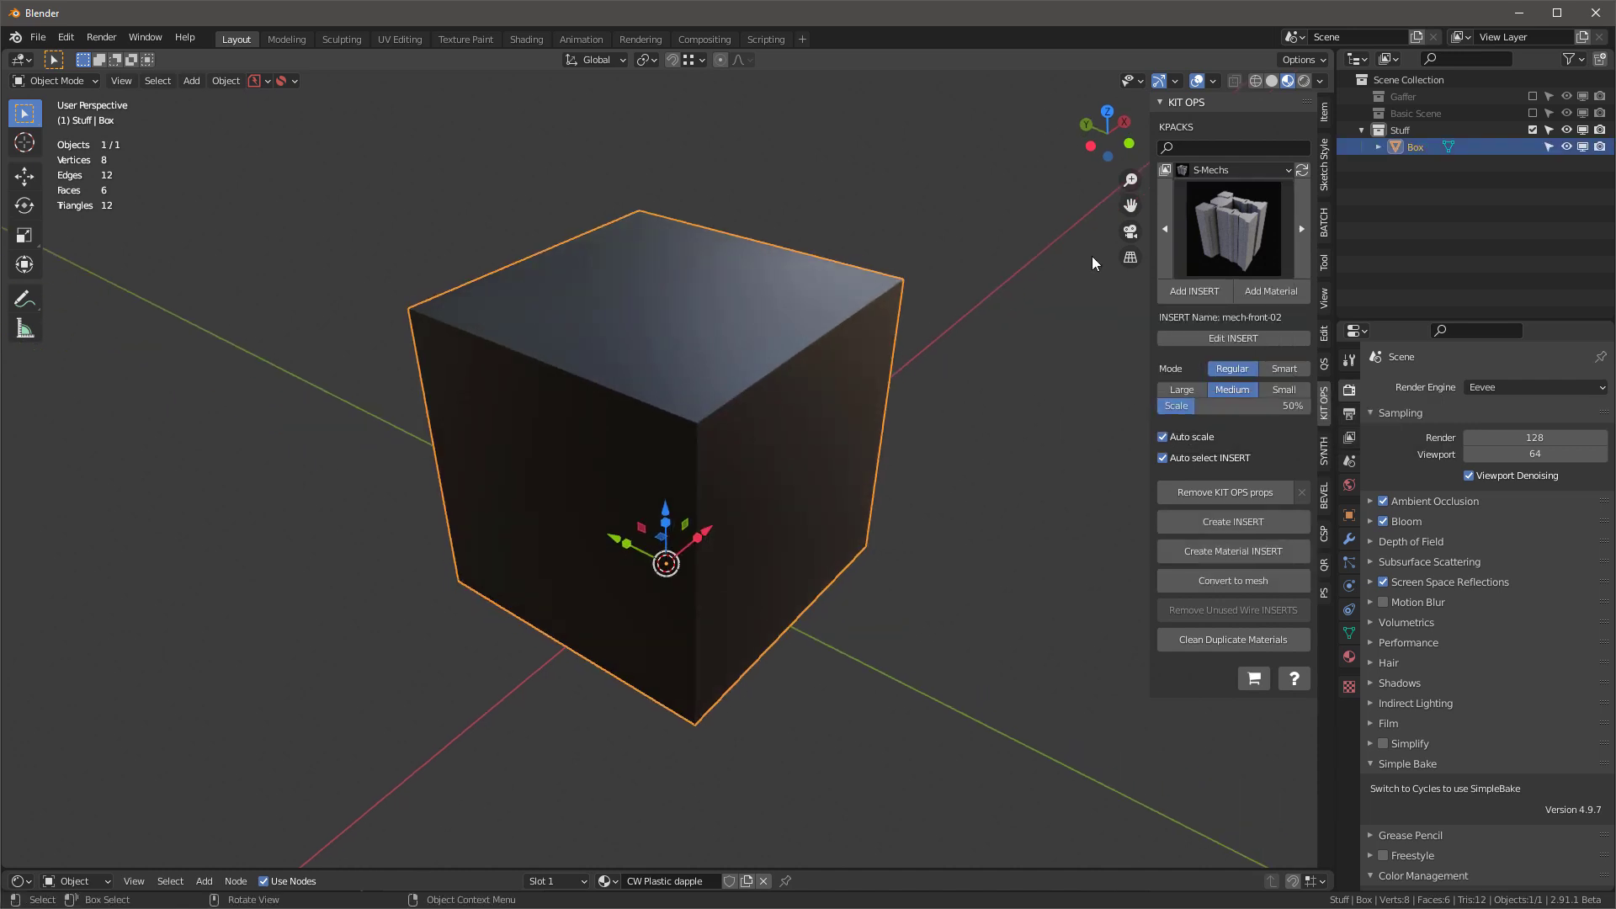
pyautogui.click(1194, 290)
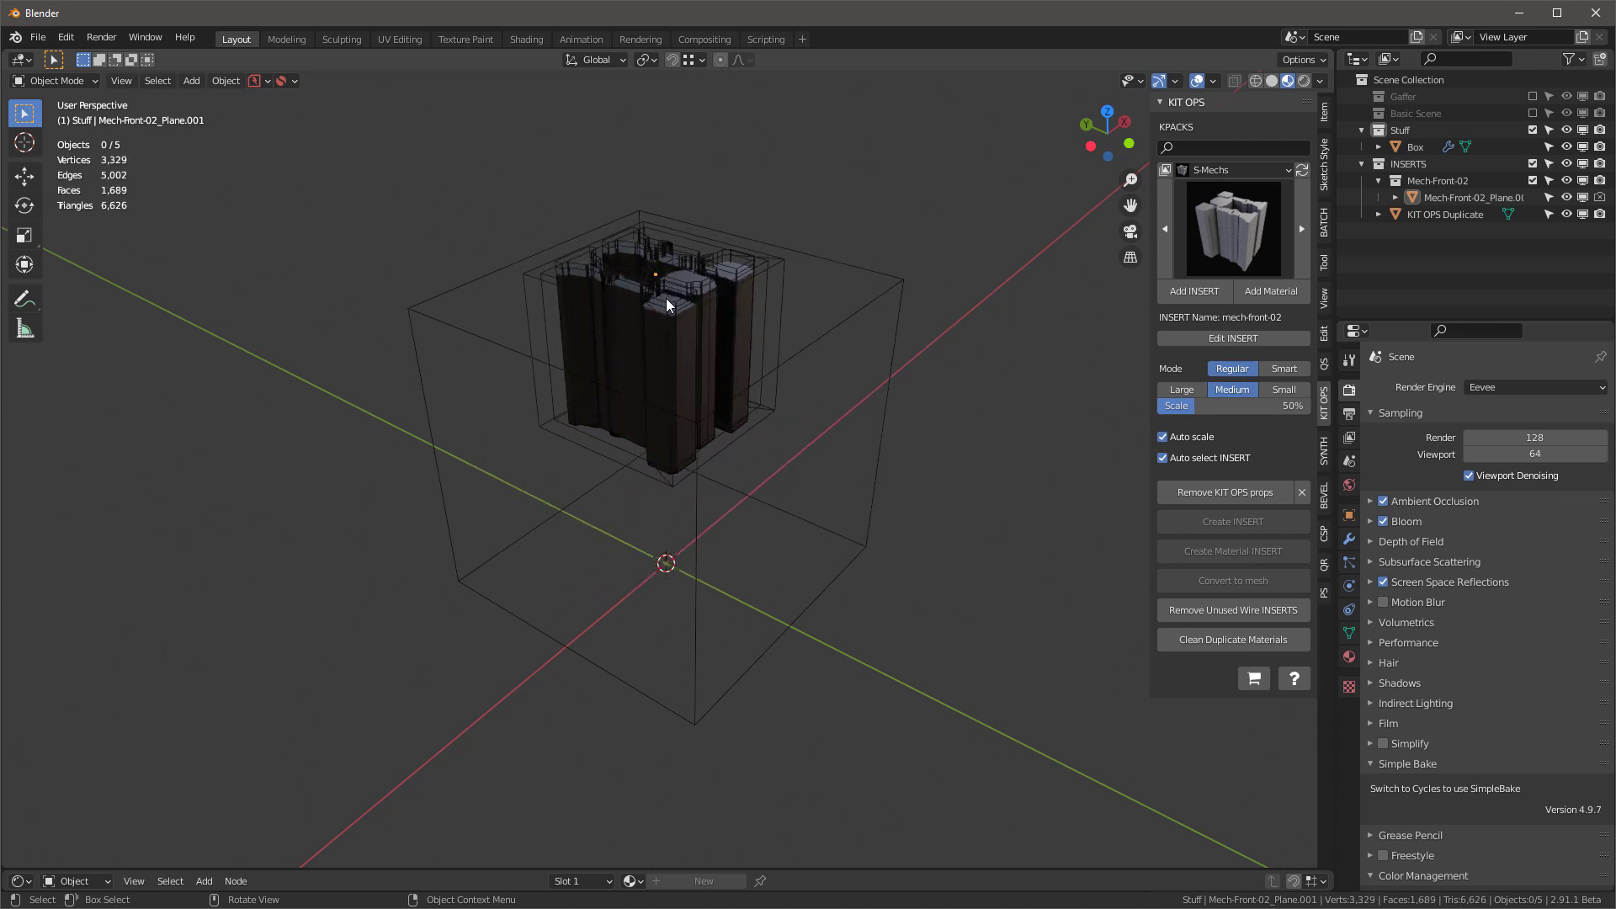
pyautogui.press('Escape')
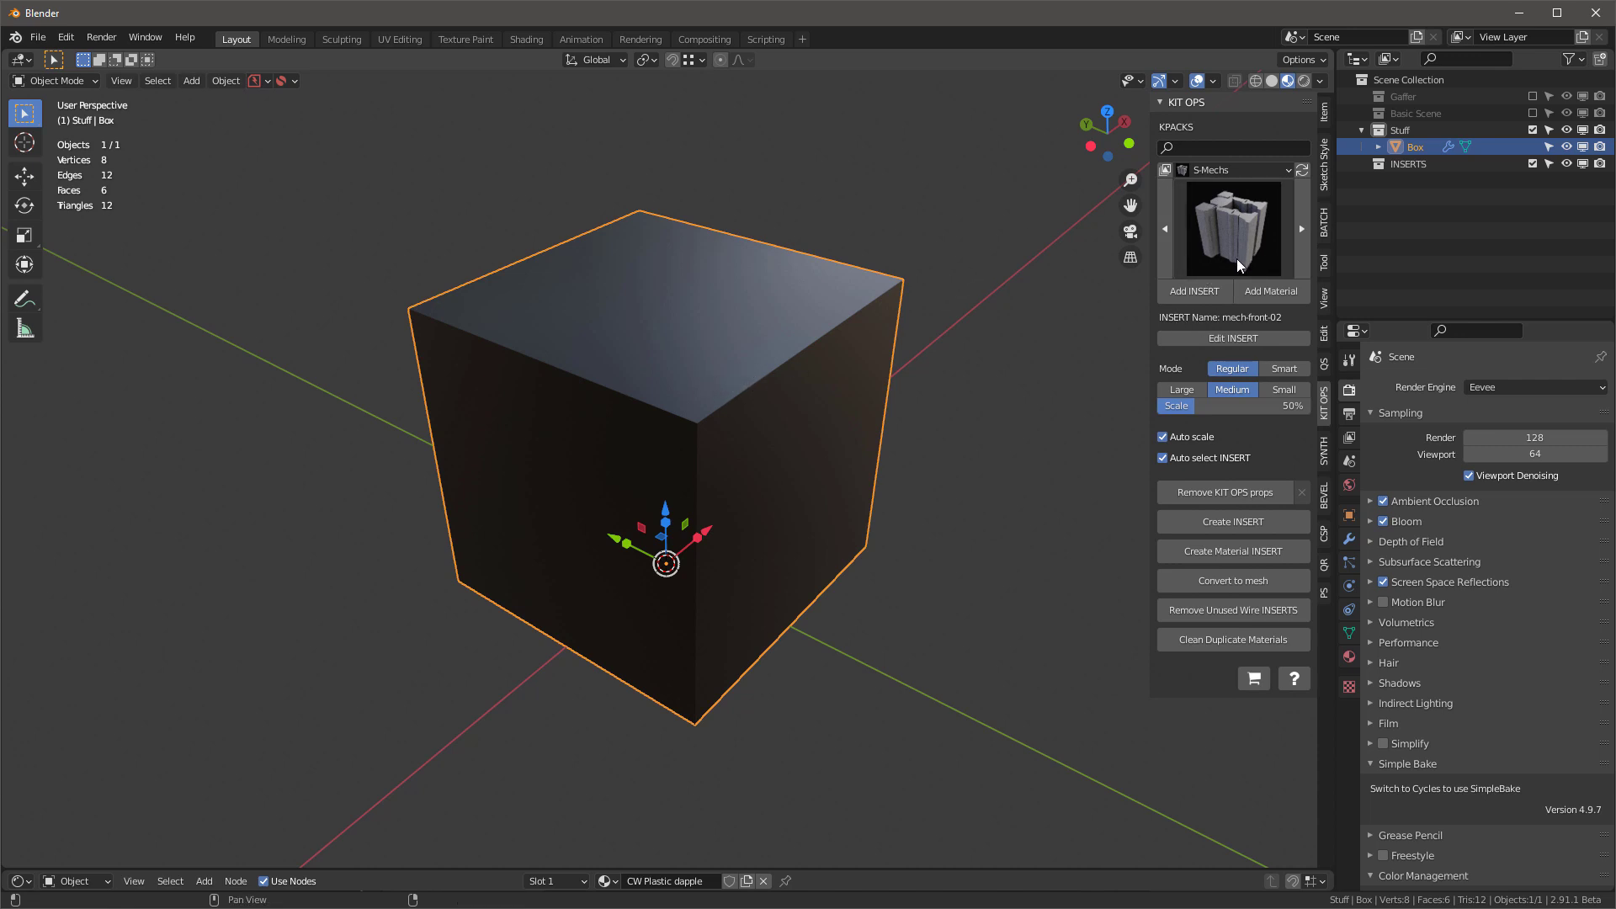
# Rename the Untitled SYNTH layer to 'Front'.
pyautogui.click(1323, 456)
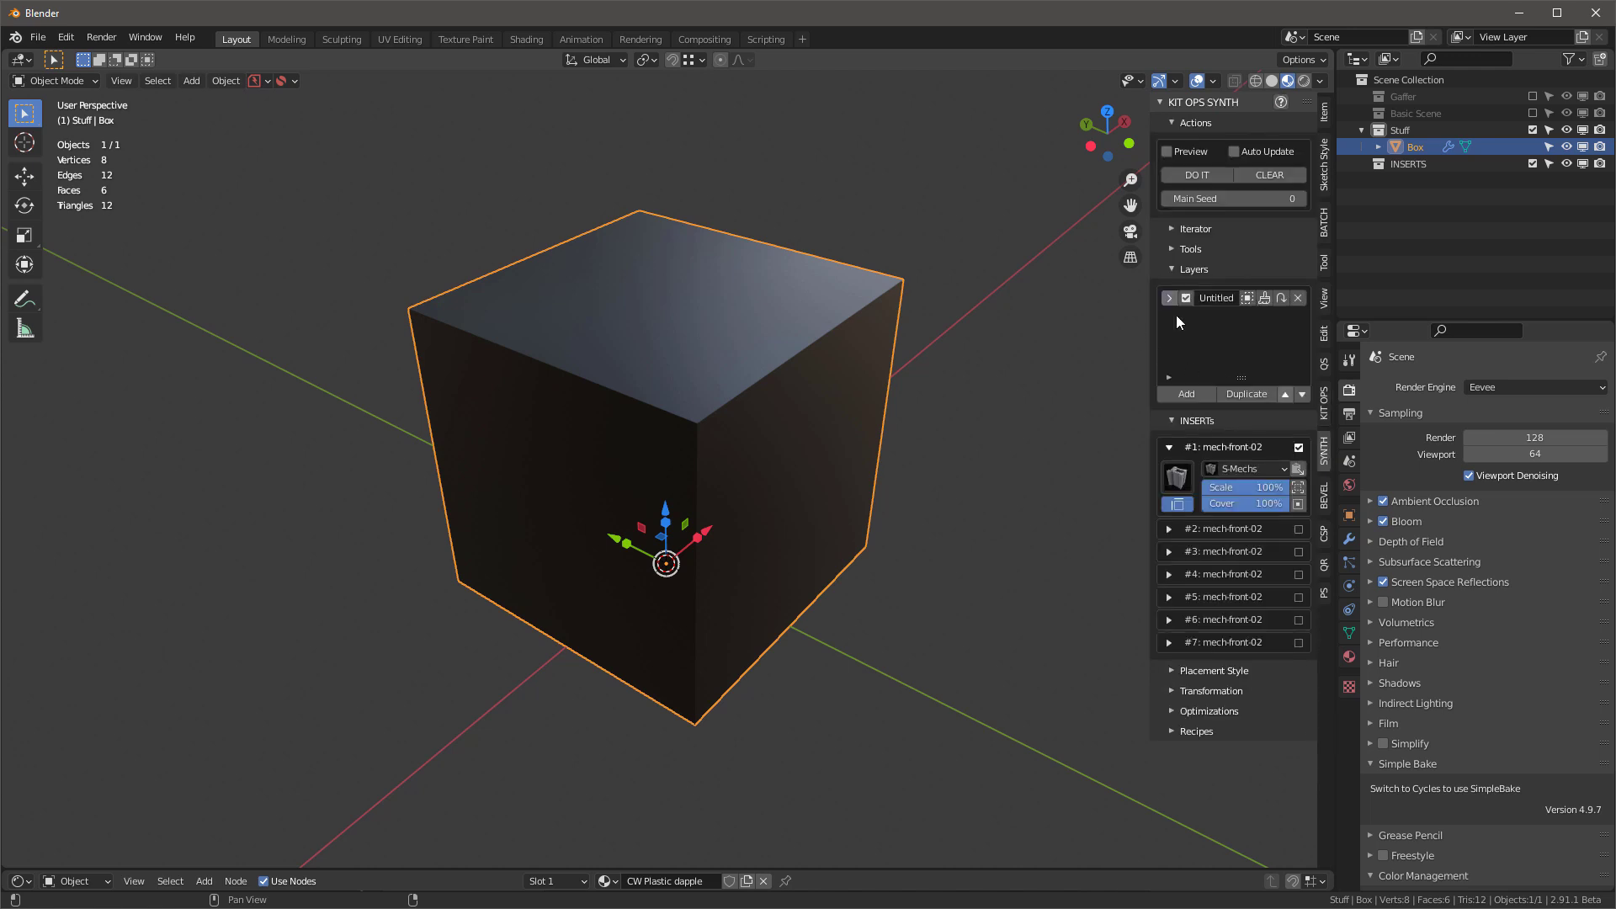
pyautogui.doubleClick(1217, 300)
pyautogui.hotkey('ctrl', 'a')
pyautogui.write('Front')
pyautogui.press('Return')
# Keep mech-front-02 as insert #1, and enable insert #2 set to mech-front-03.
pyautogui.click(1182, 477)
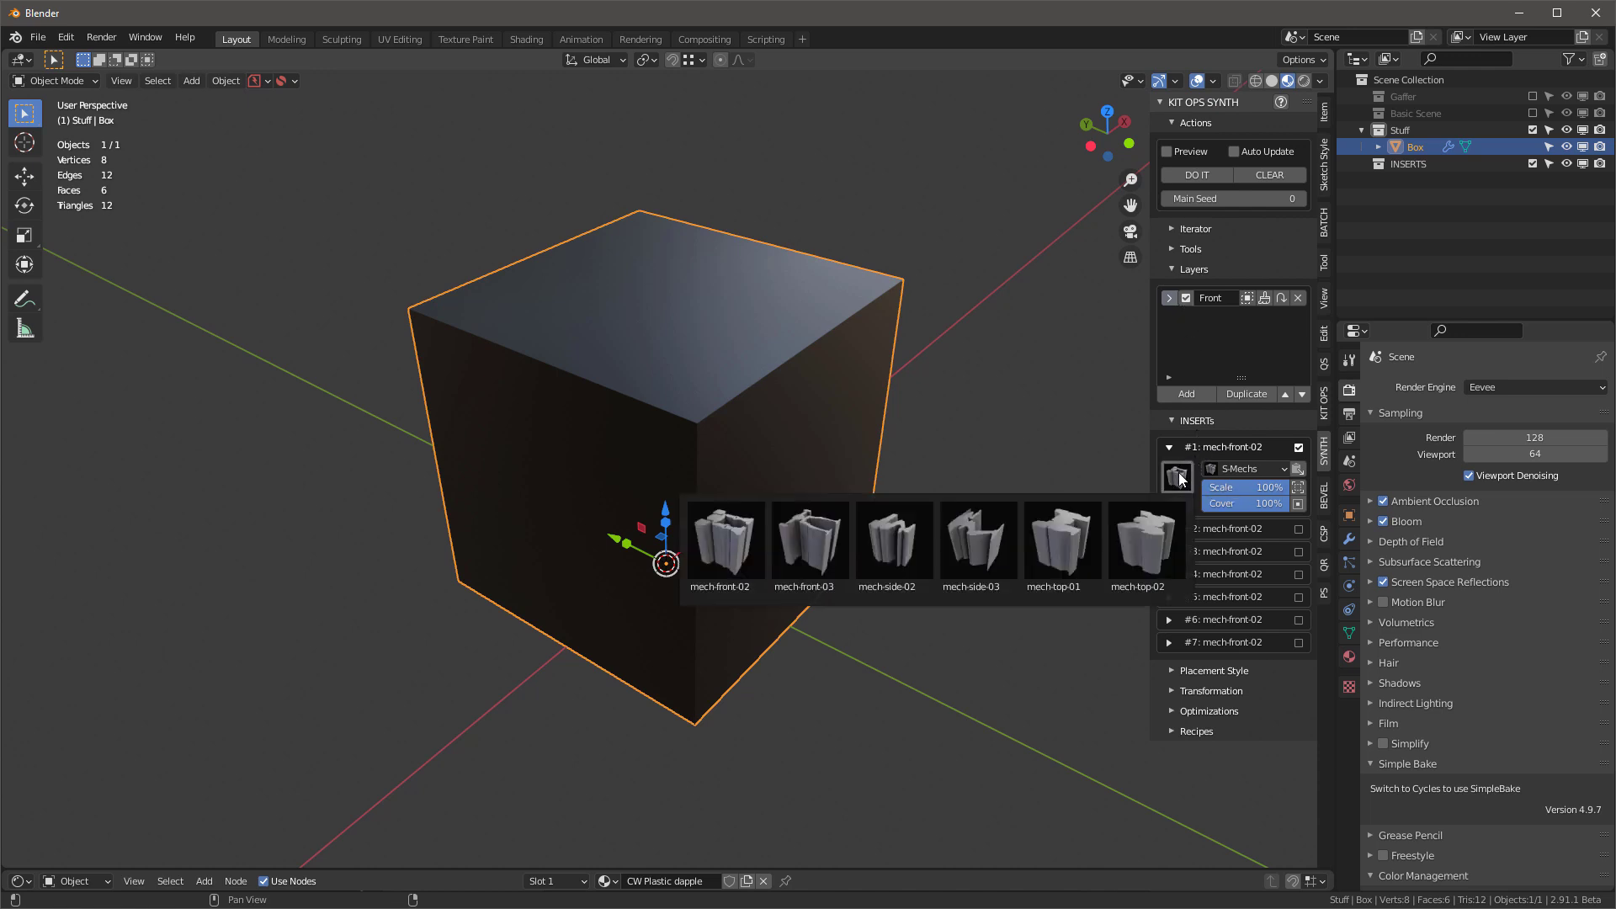
pyautogui.click(739, 554)
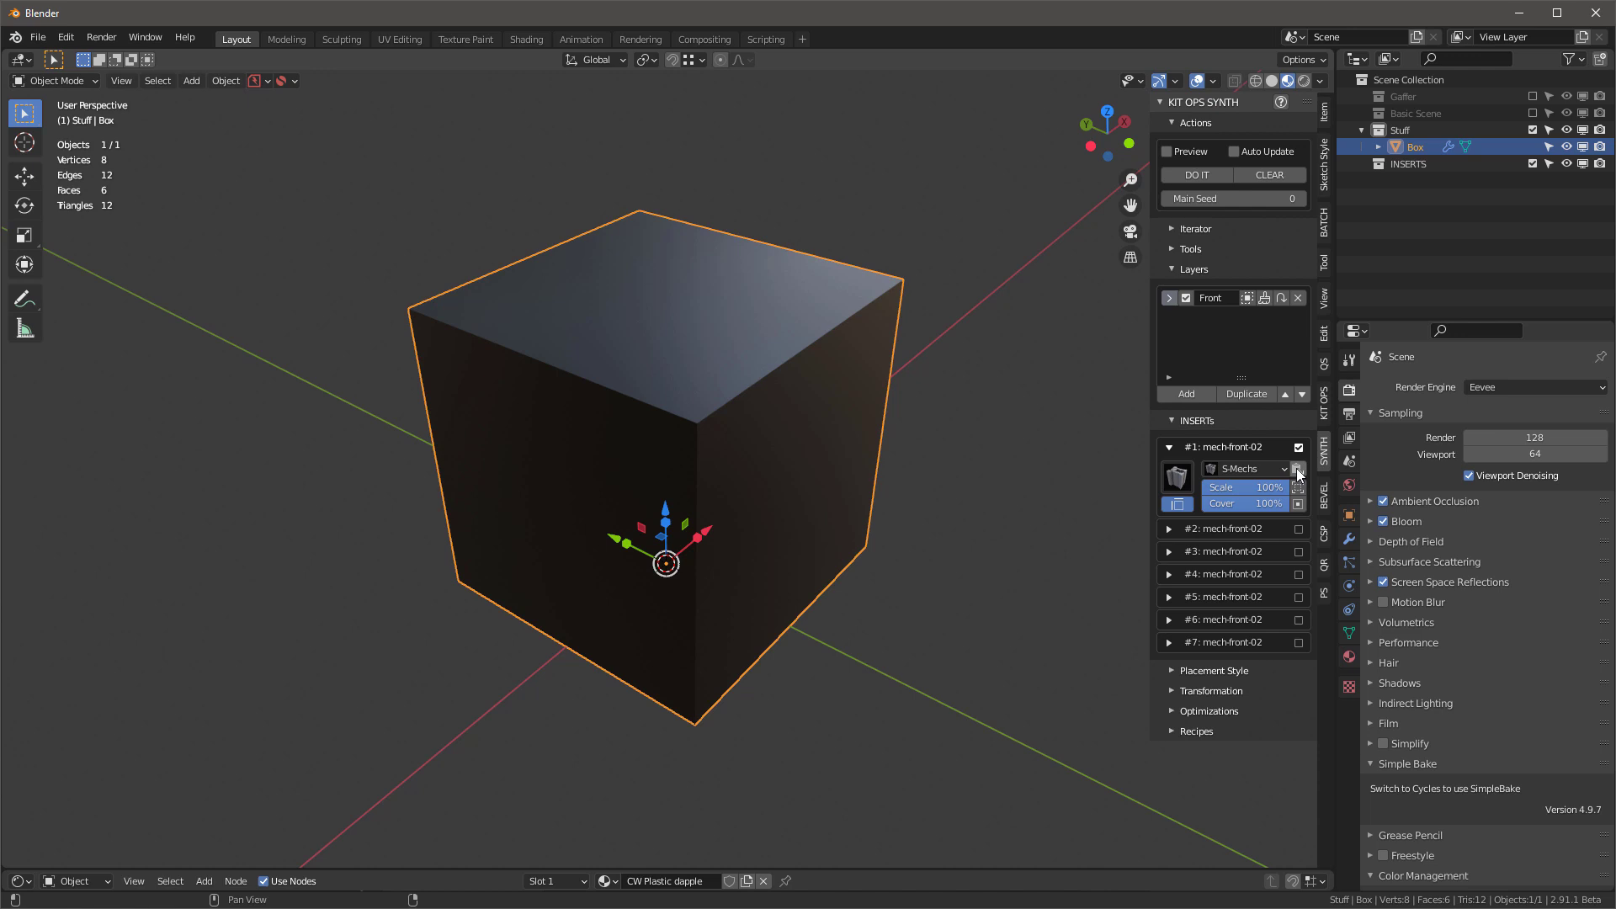
pyautogui.click(1169, 531)
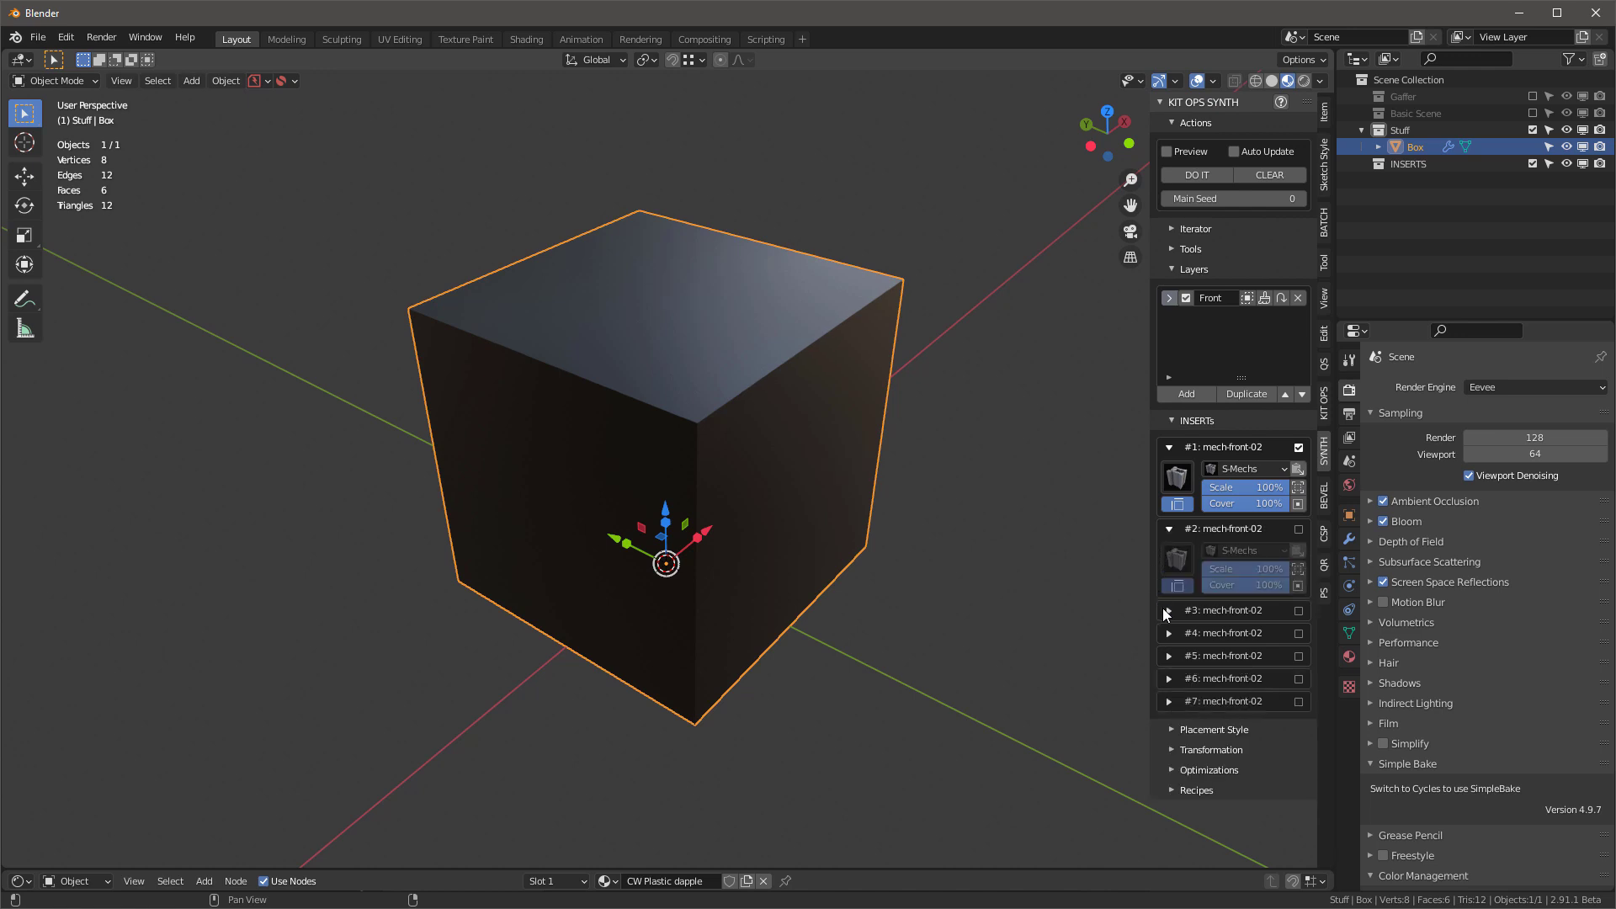
pyautogui.click(1169, 611)
pyautogui.click(1169, 610)
pyautogui.click(1299, 531)
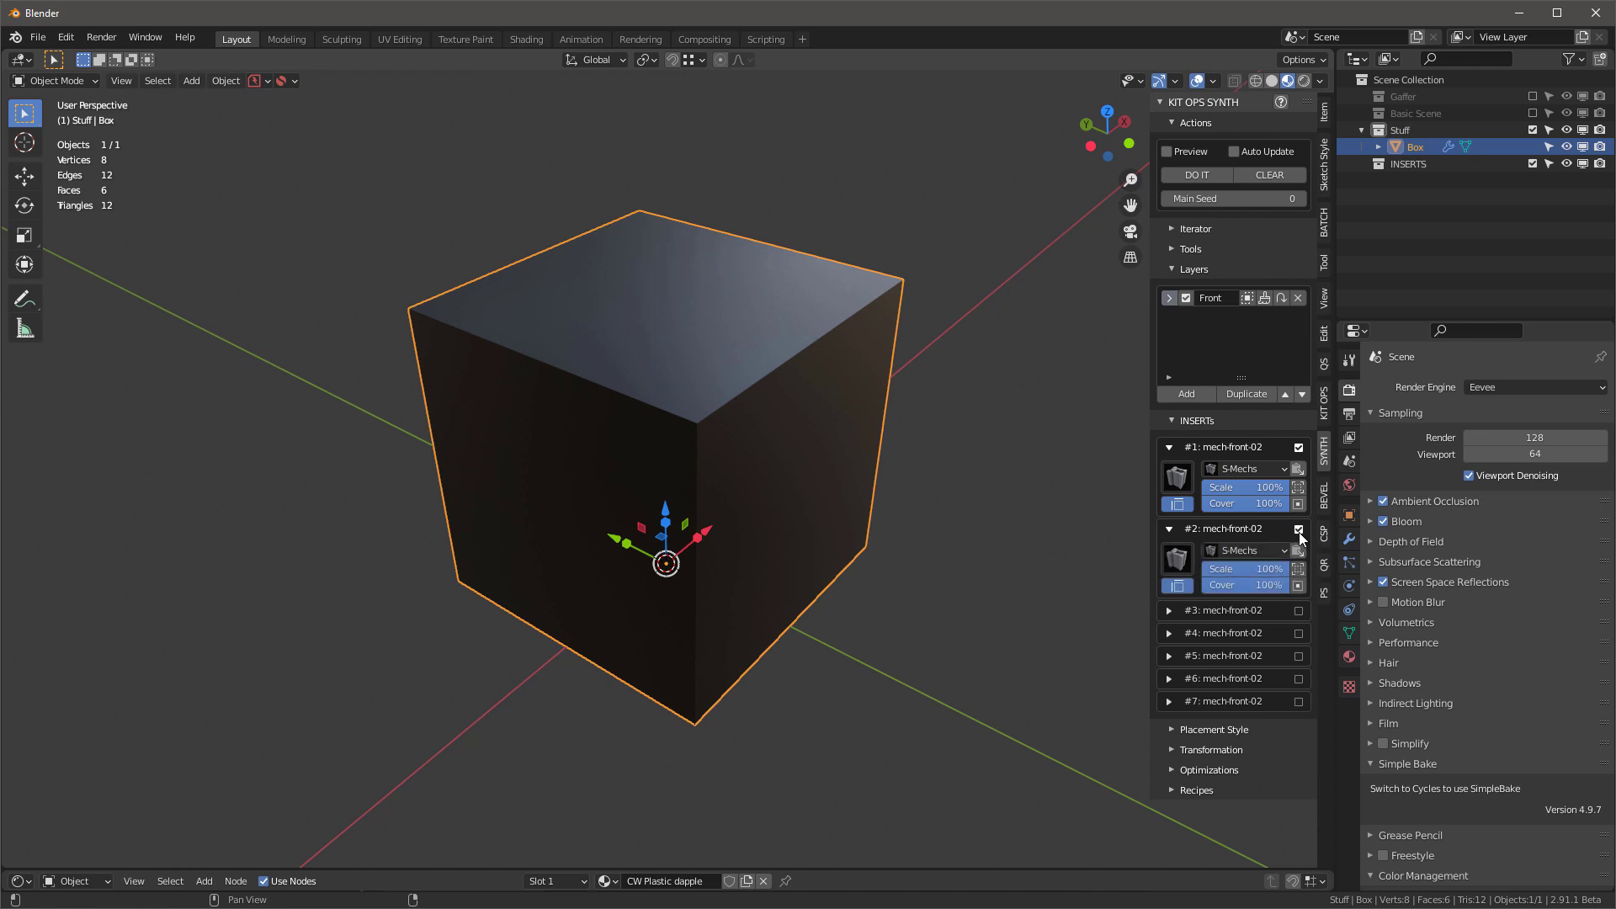
pyautogui.click(1176, 561)
pyautogui.click(808, 620)
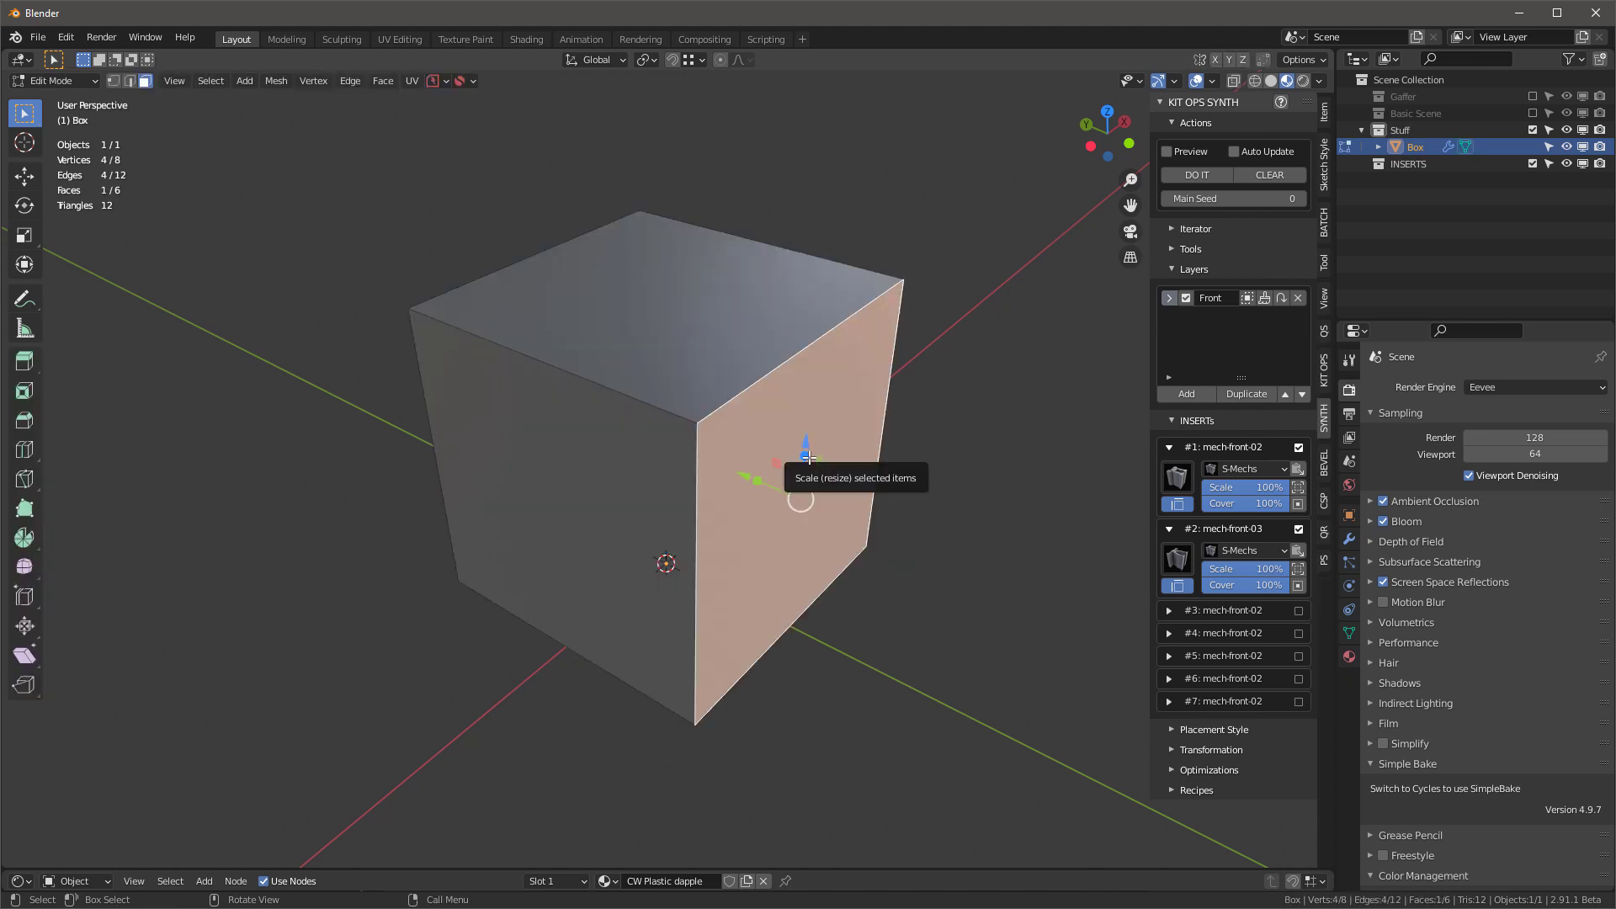
# Test-generate the SYNTH inserts on the box, inspect them, then clear them.
pyautogui.click(807, 472)
pyautogui.click(1205, 175)
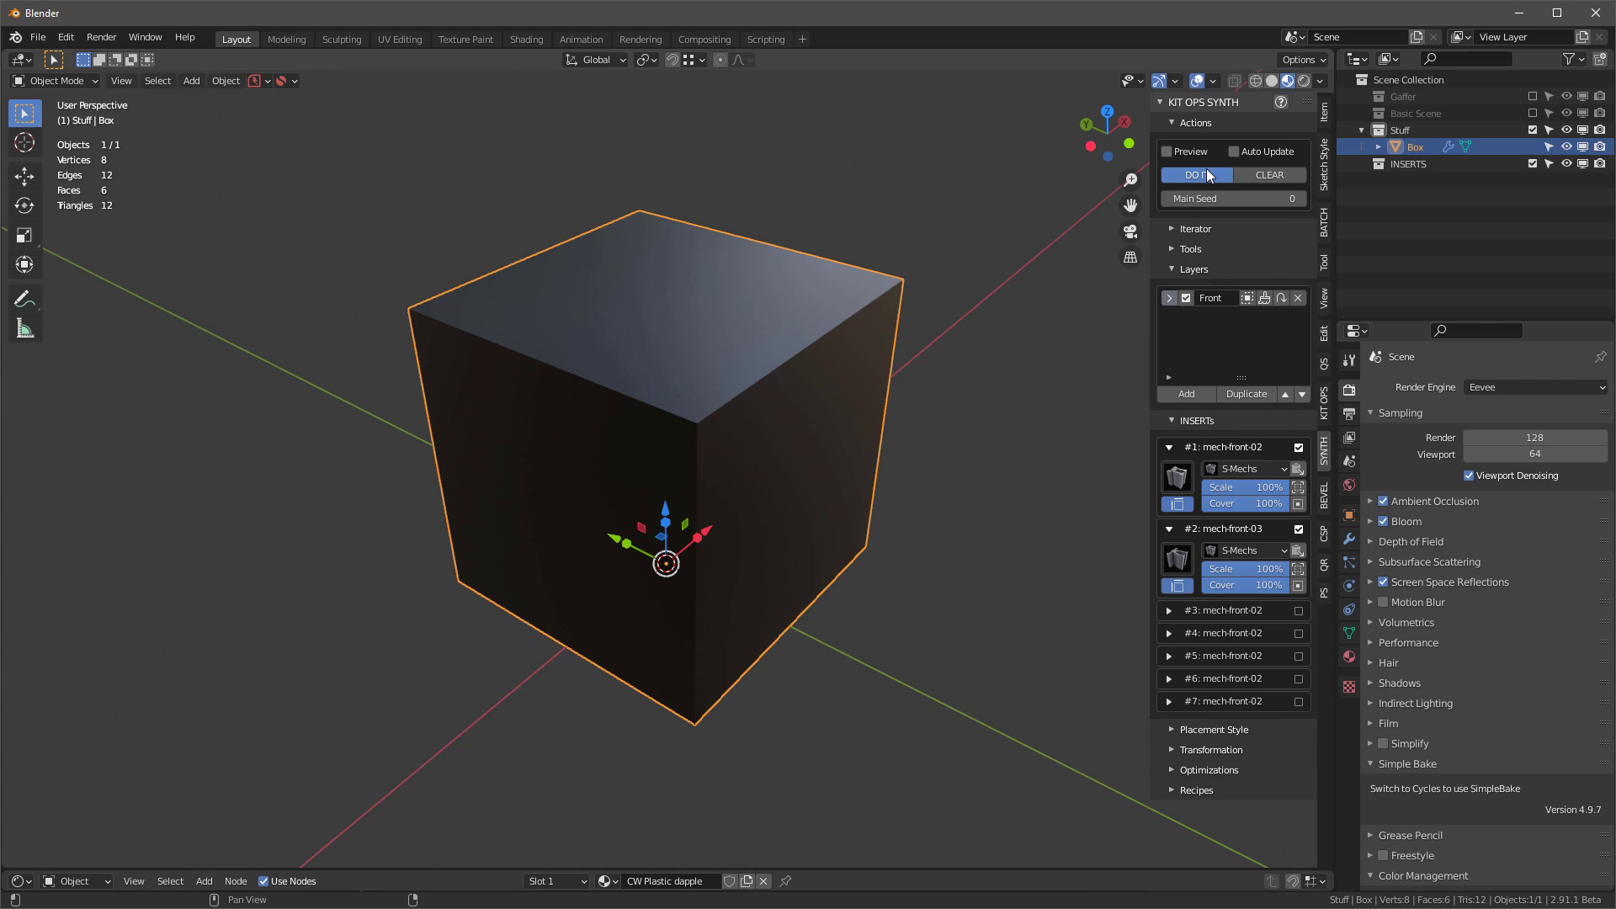
pyautogui.moveTo(866, 470); pyautogui.dragTo(817, 452, button='middle')
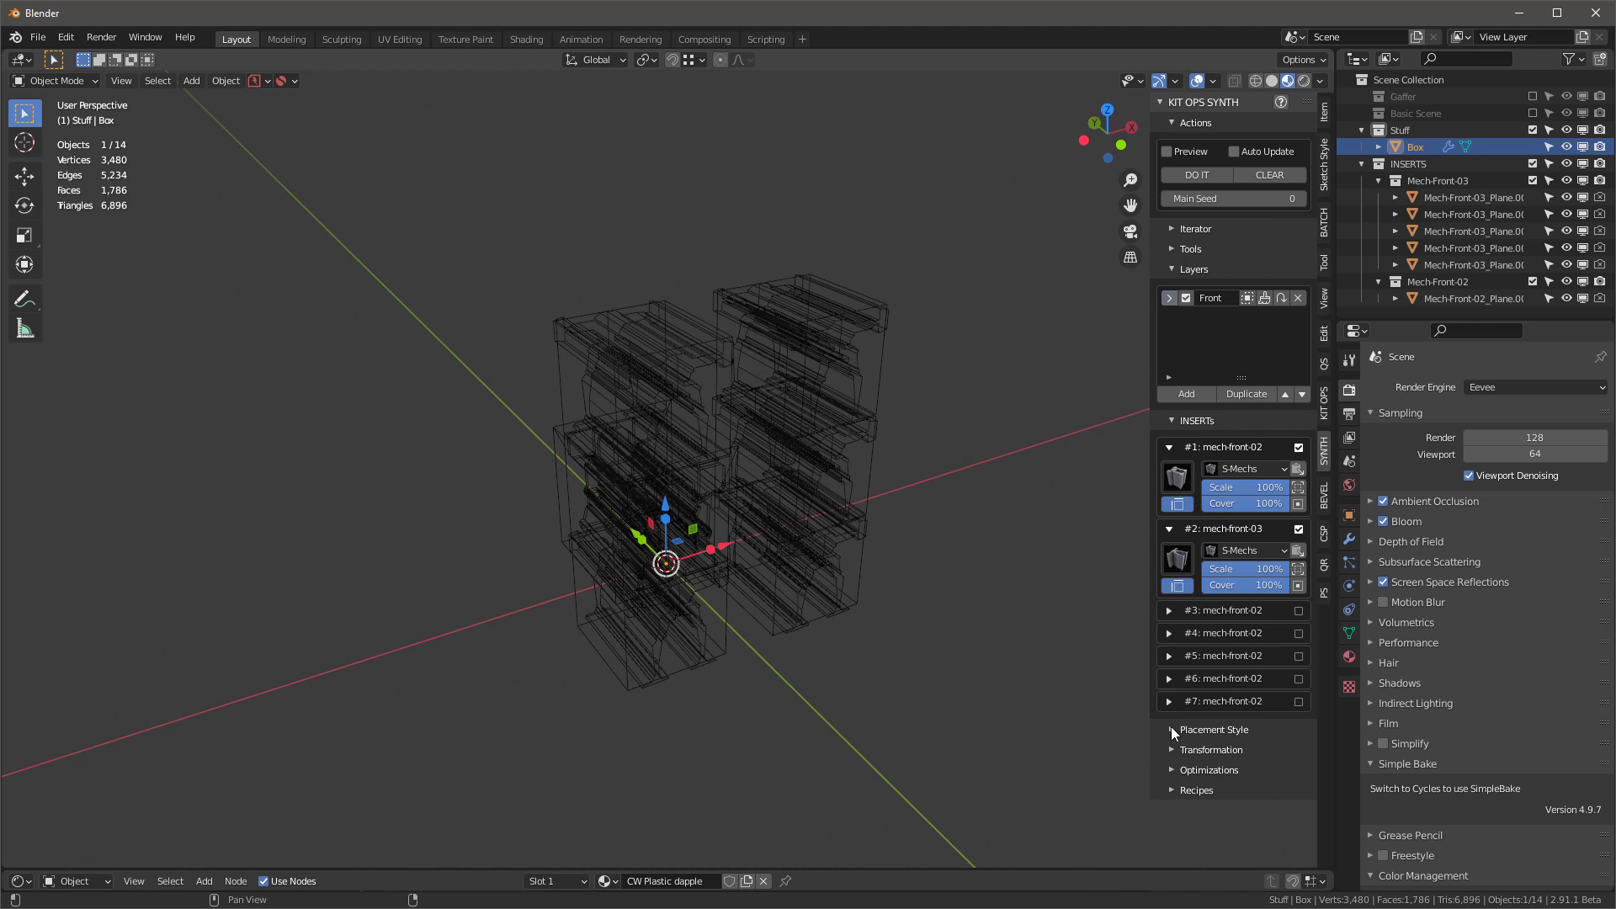
pyautogui.click(1269, 175)
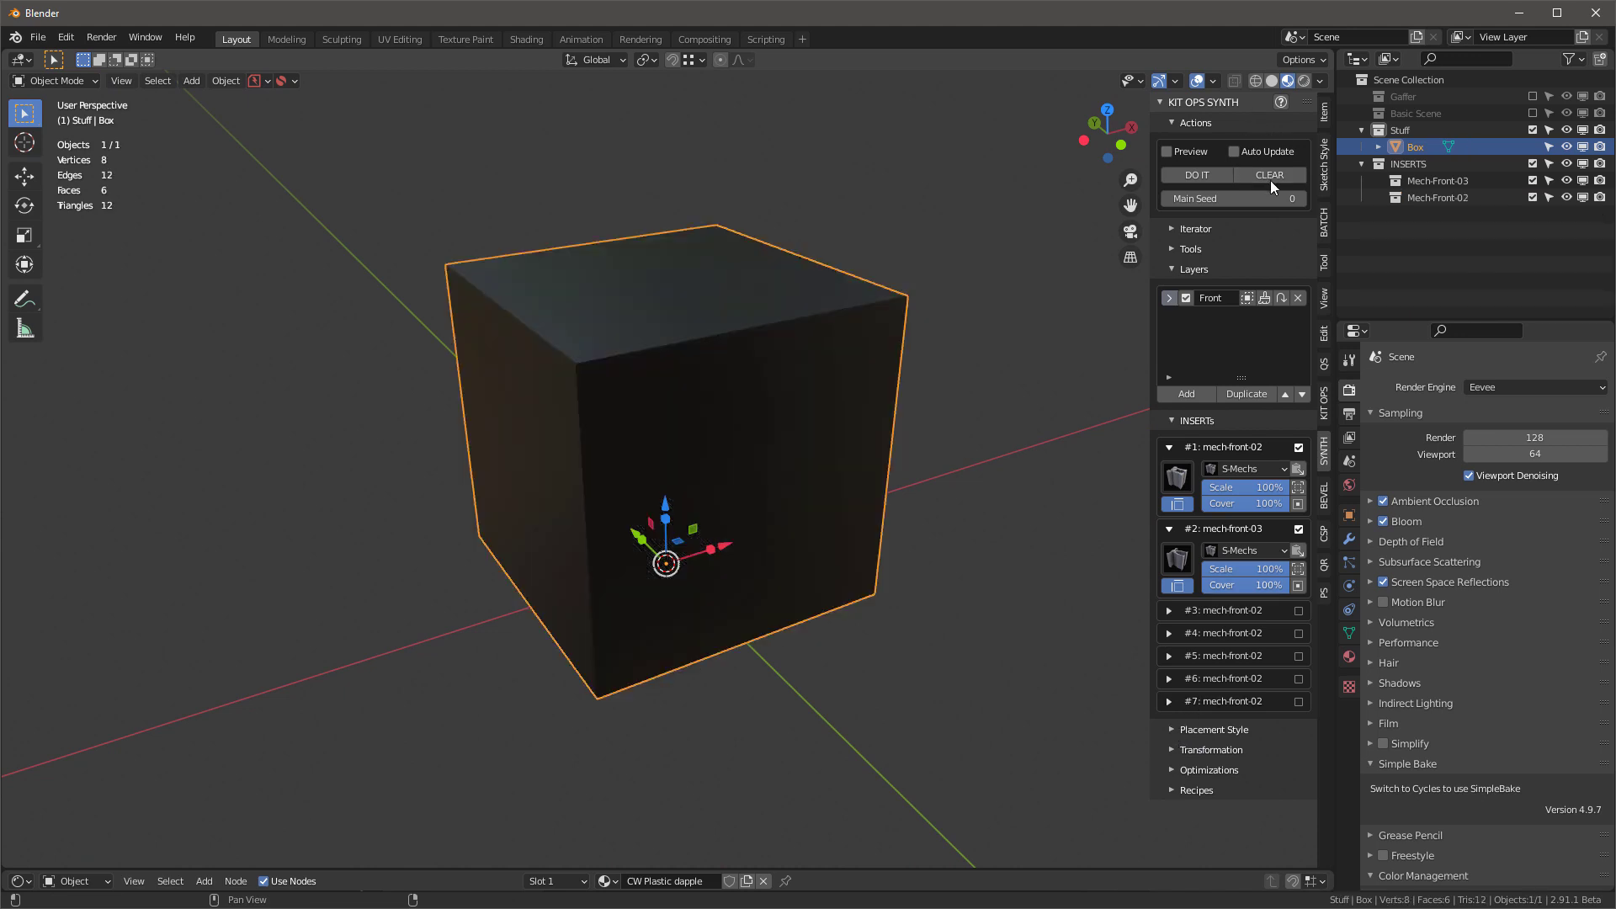
# Change the SYNTH placement style from Rows to Grid.
pyautogui.click(1169, 729)
pyautogui.scroll(-5, 1249, 756)
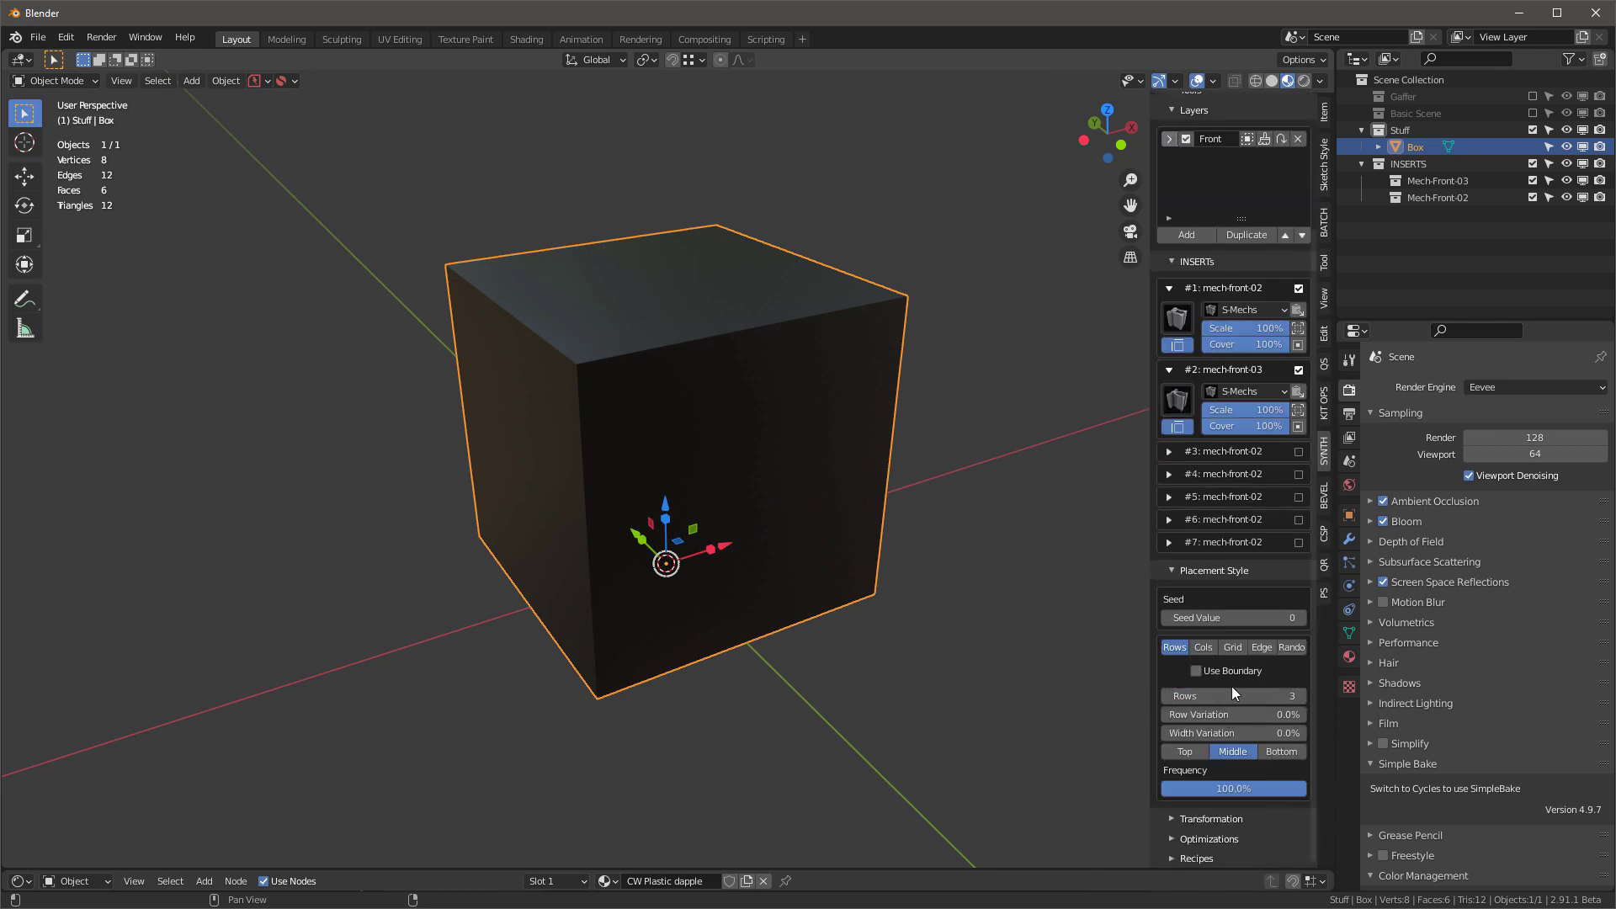
pyautogui.click(1233, 648)
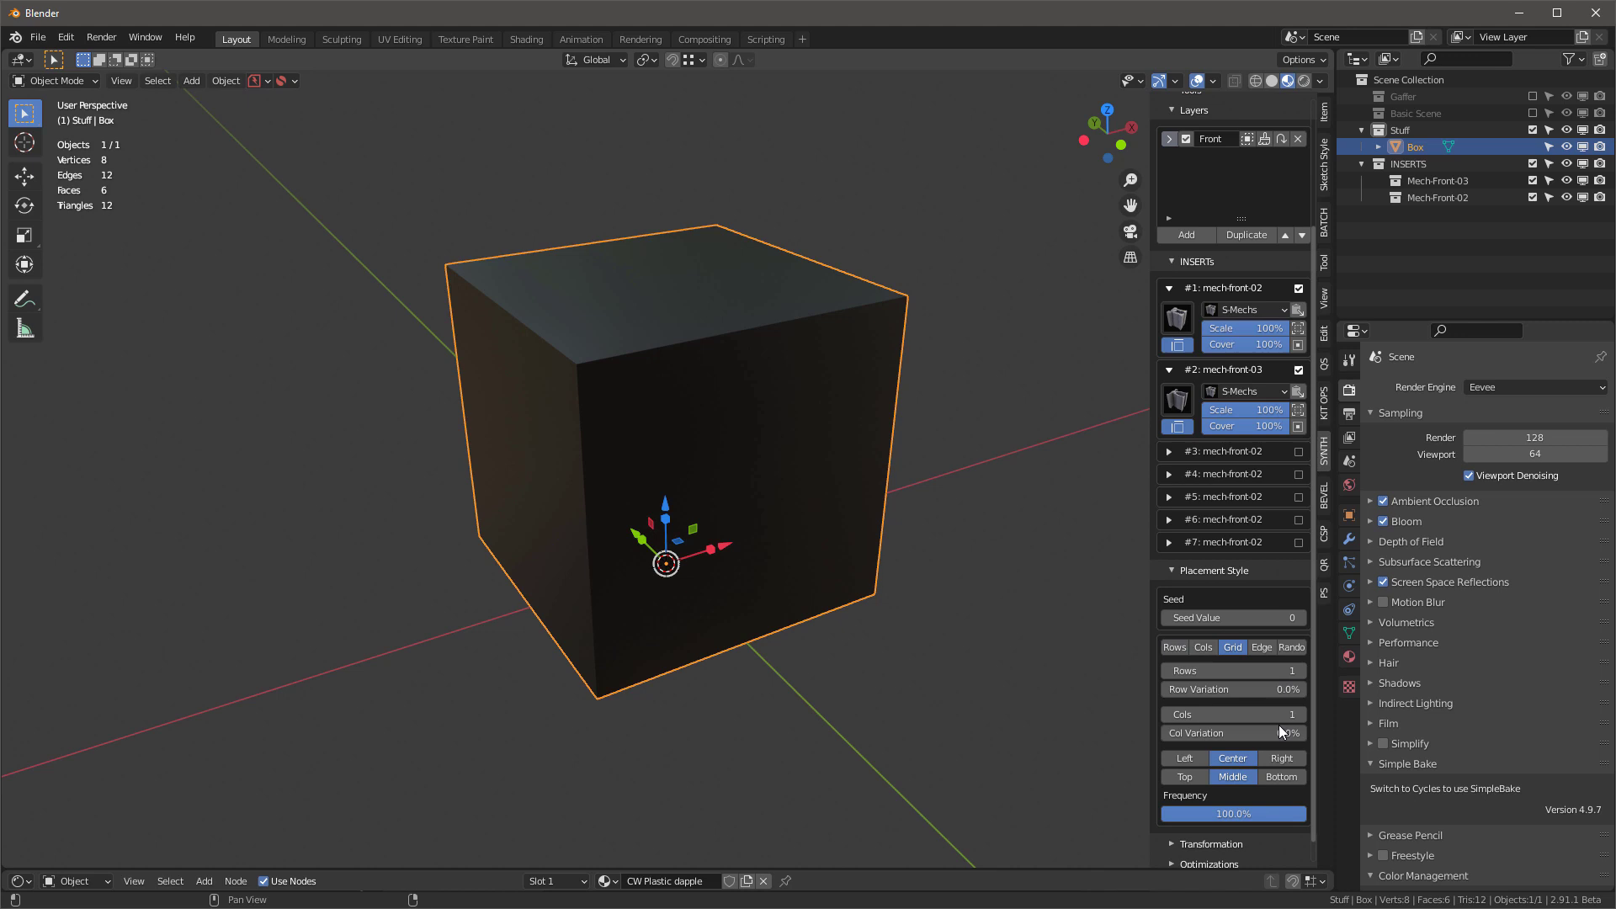
# Generate the mech on the box with the Grid placement and inspect it.
pyautogui.click(1174, 571)
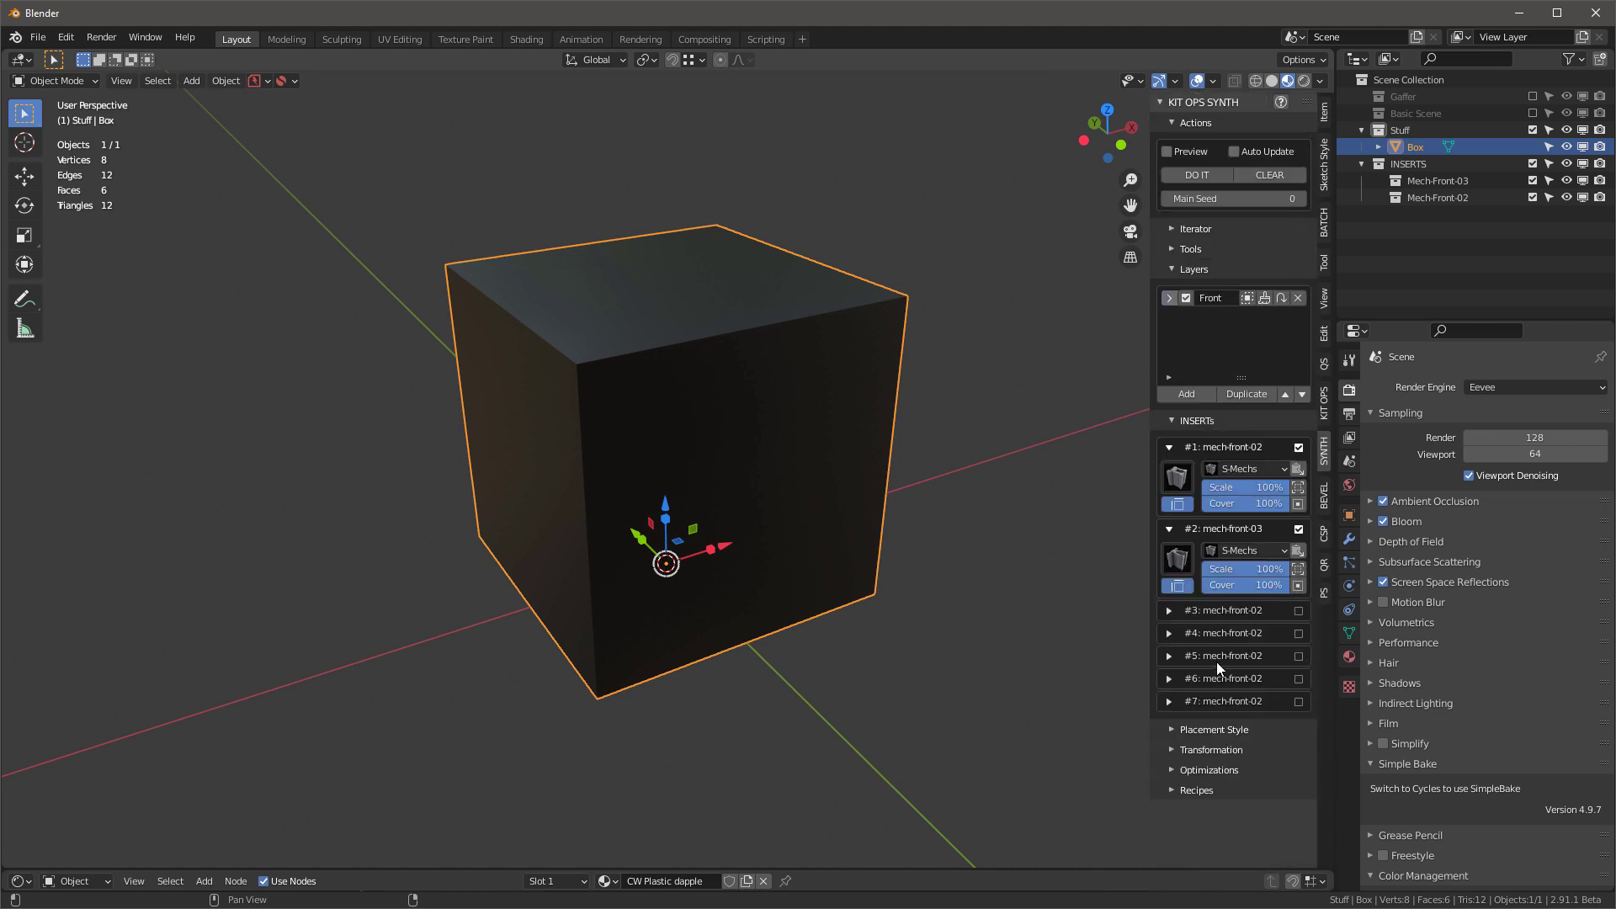
pyautogui.click(1204, 174)
pyautogui.moveTo(757, 354); pyautogui.dragTo(805, 382, button='middle')
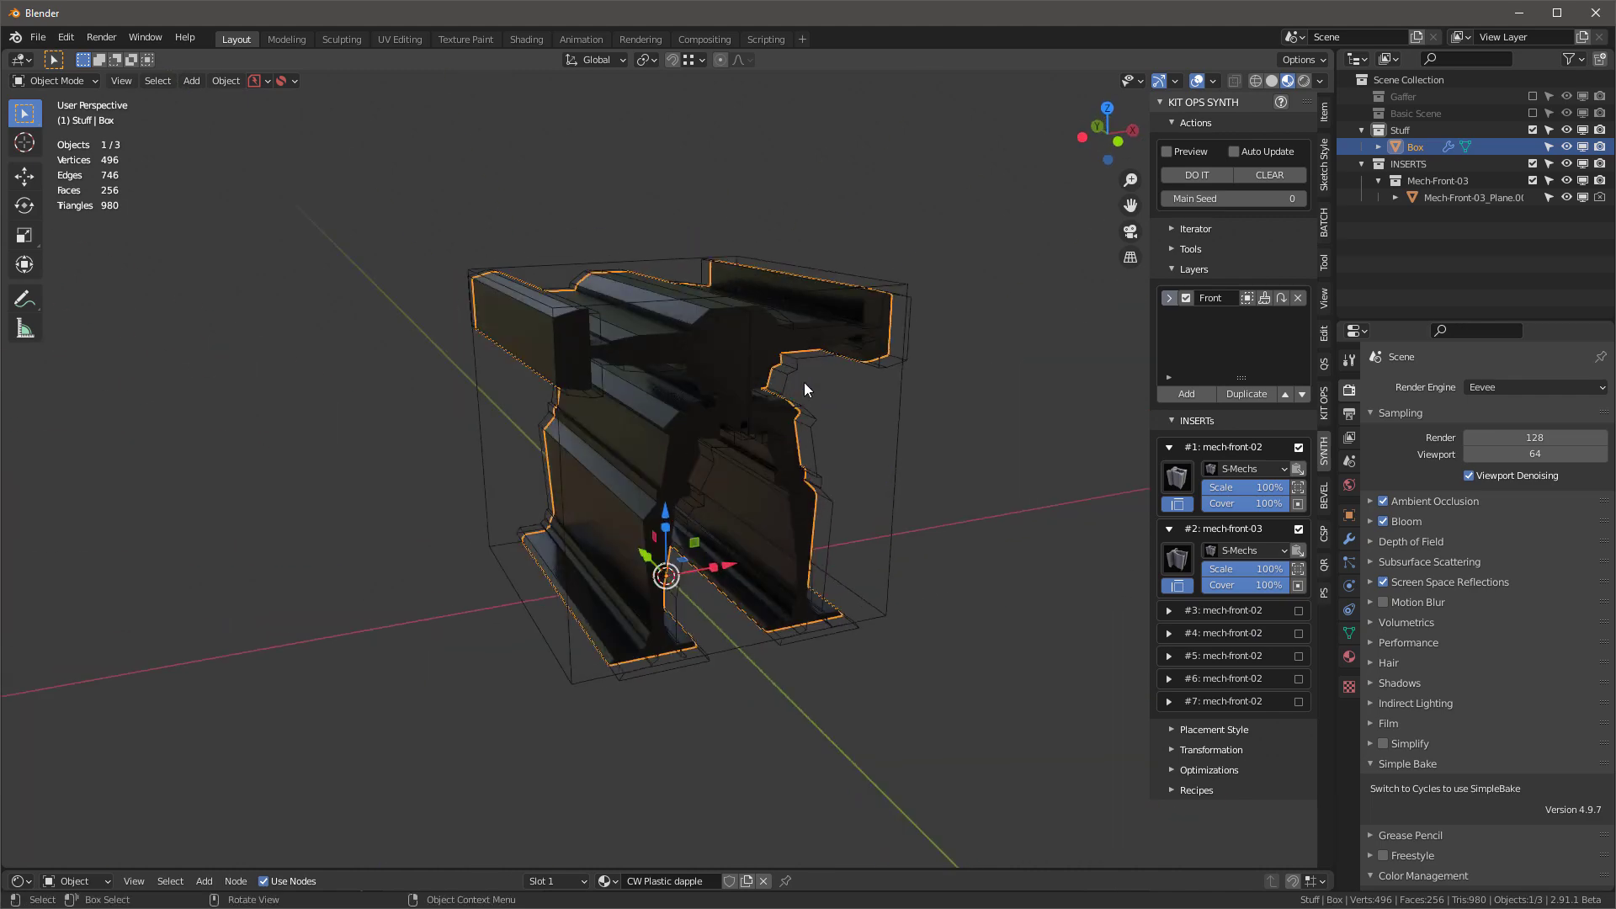
# Raise Main Seed to 1, regenerate the mech, and orbit to inspect the new layout.
pyautogui.click(1301, 201)
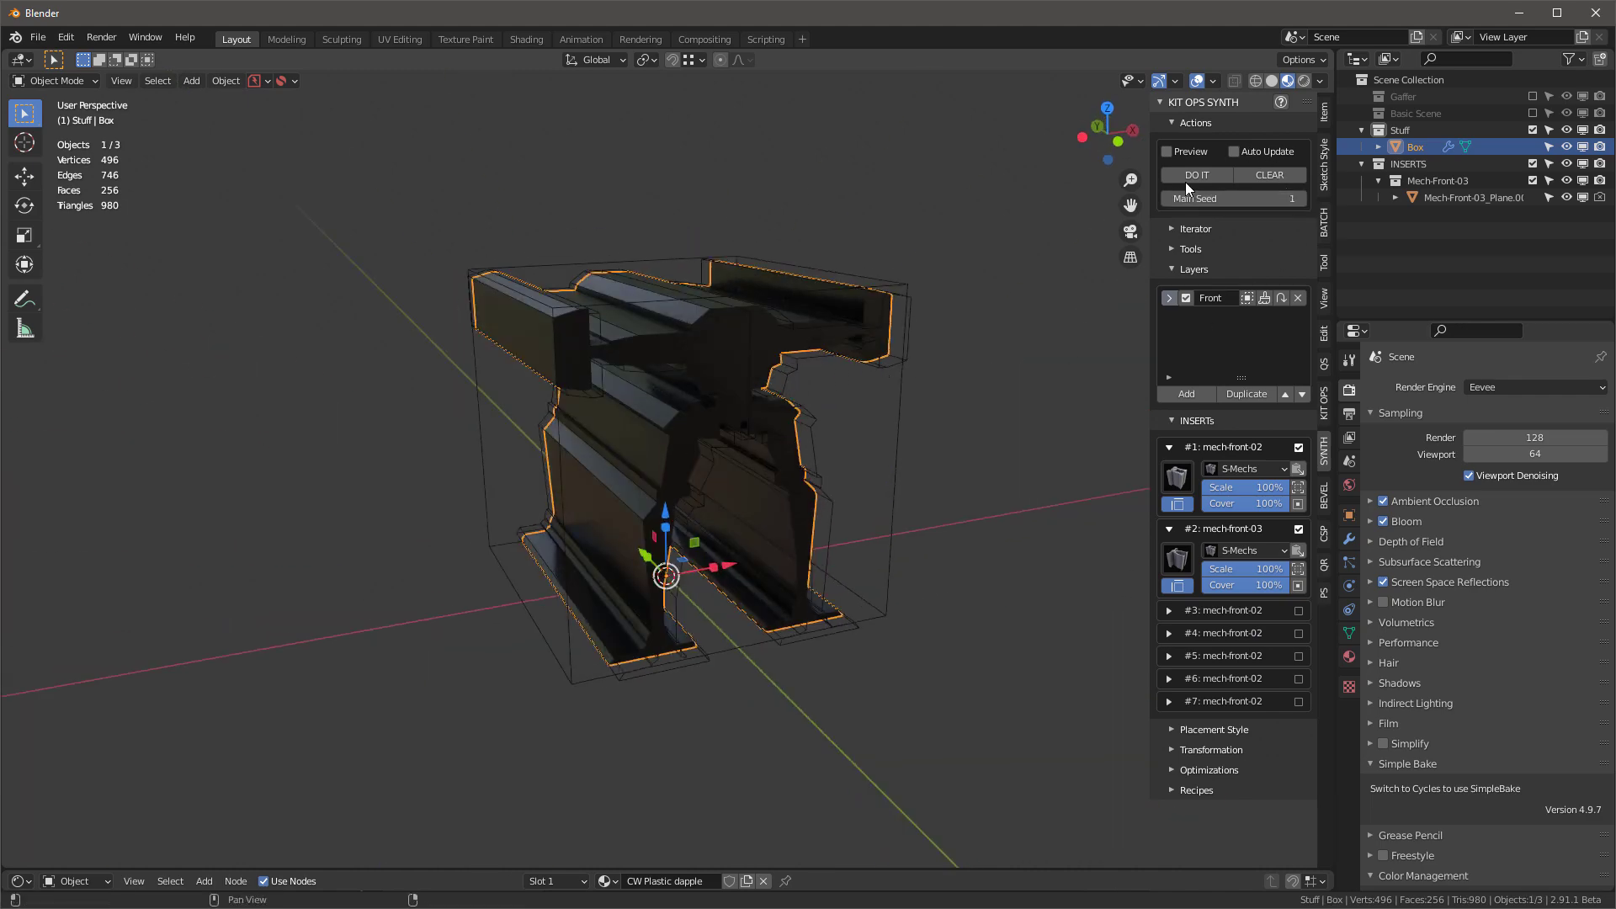
pyautogui.click(1199, 175)
pyautogui.moveTo(776, 390); pyautogui.dragTo(746, 295, button='middle')
pyautogui.scroll(1, 666, 401)
pyautogui.scroll(1, 737, 383)
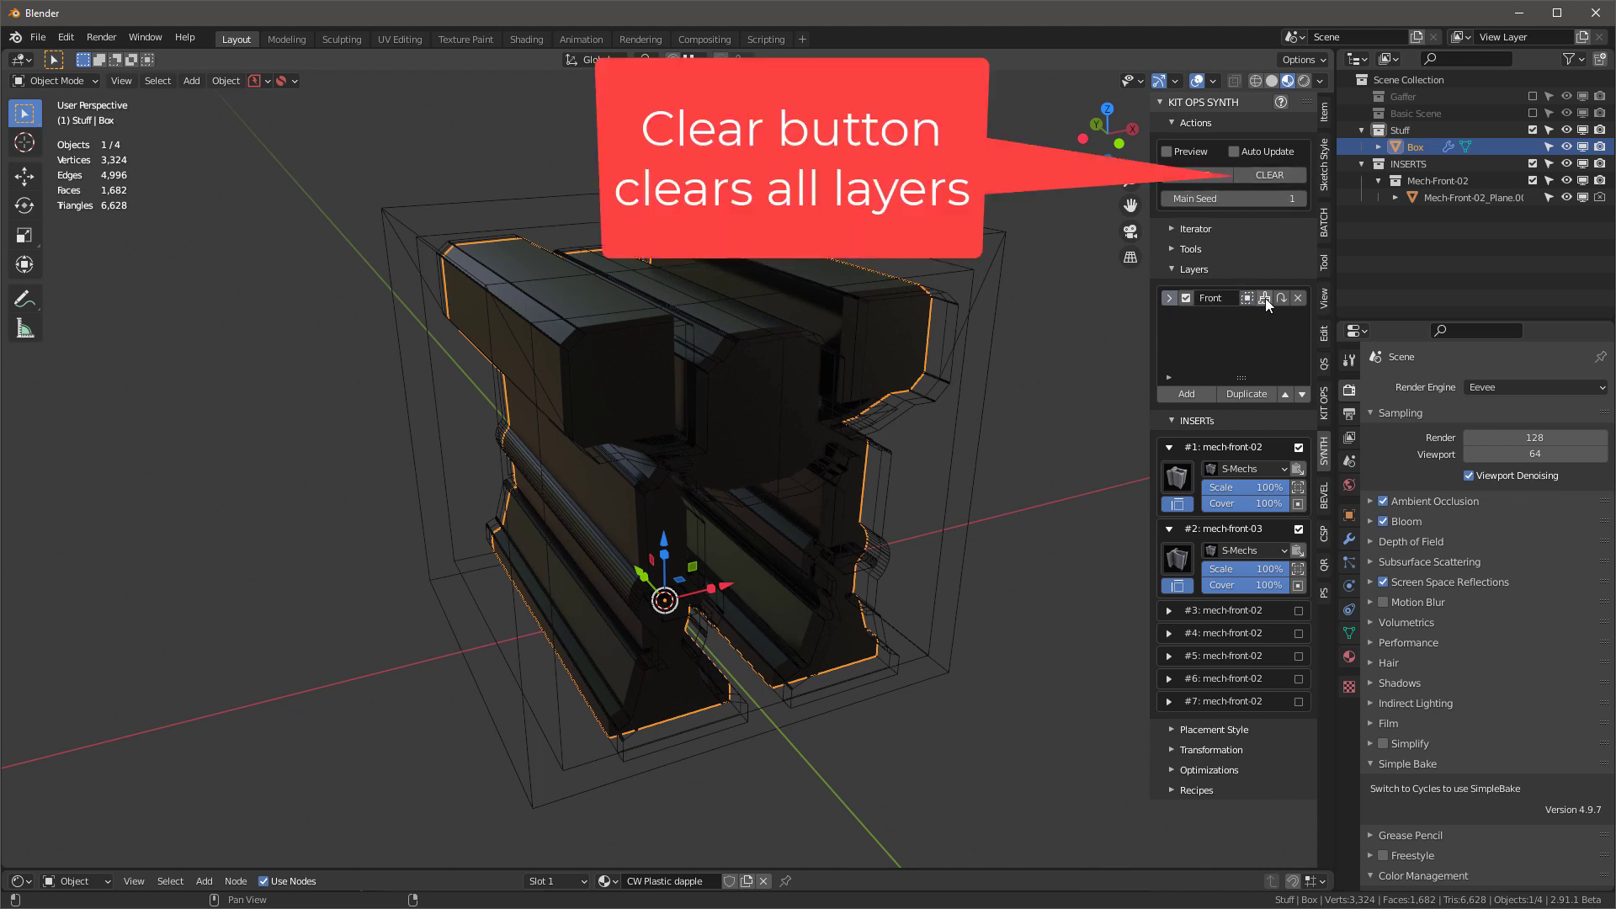
pyautogui.moveTo(734, 387); pyautogui.dragTo(667, 488, button='middle')
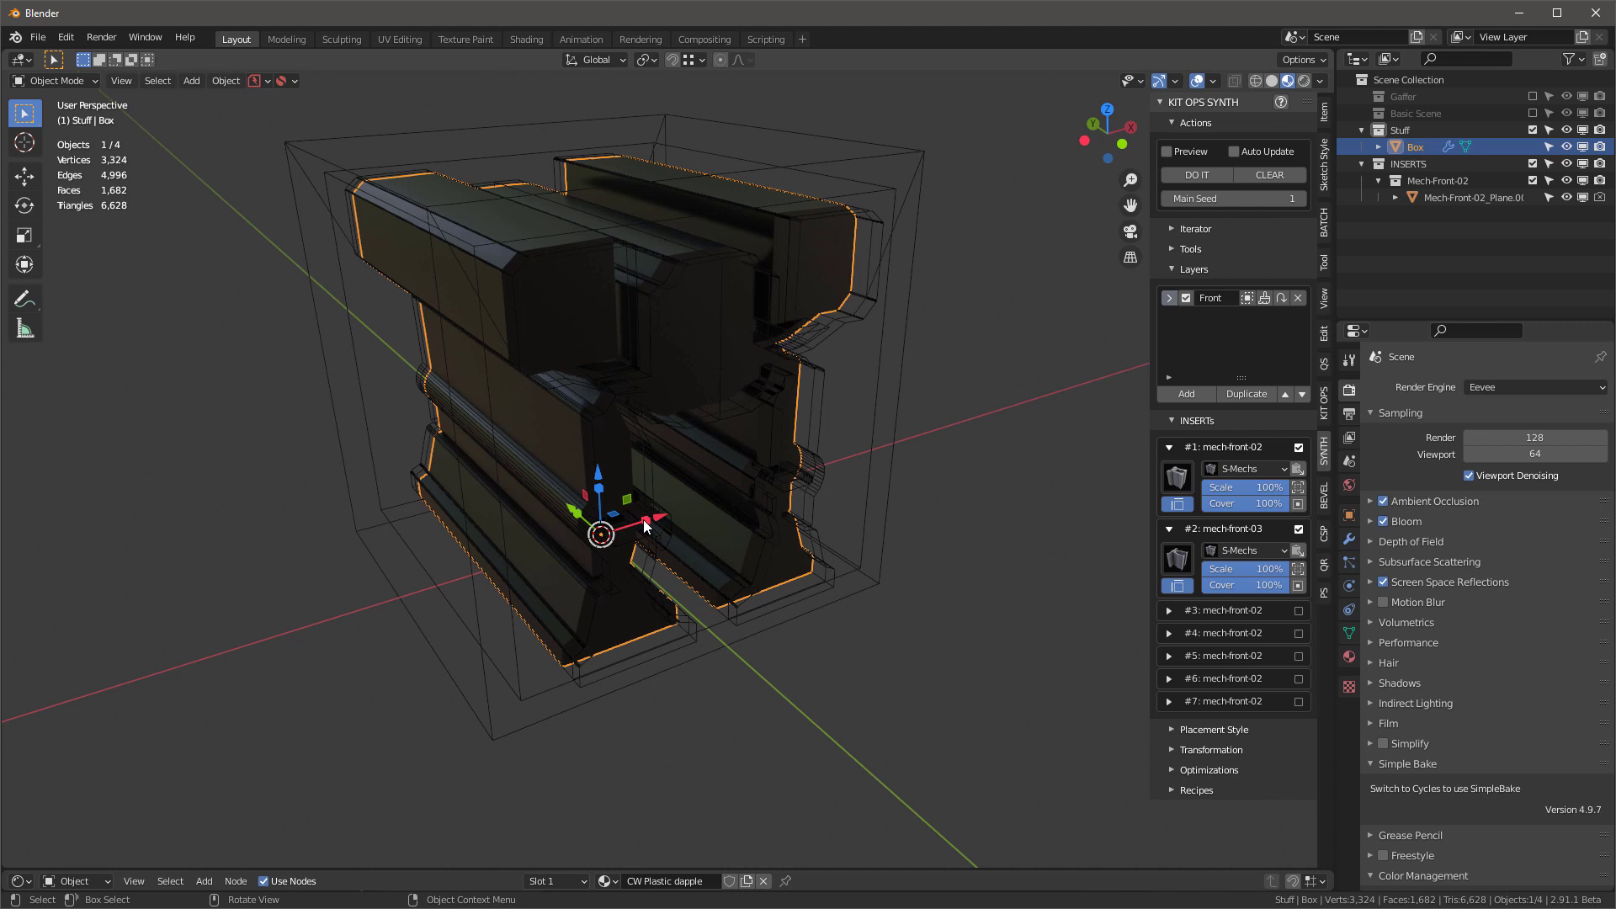
# Scale the box wider along X, then clear and regenerate the mech inserts.
pyautogui.press('s')
pyautogui.press('x')
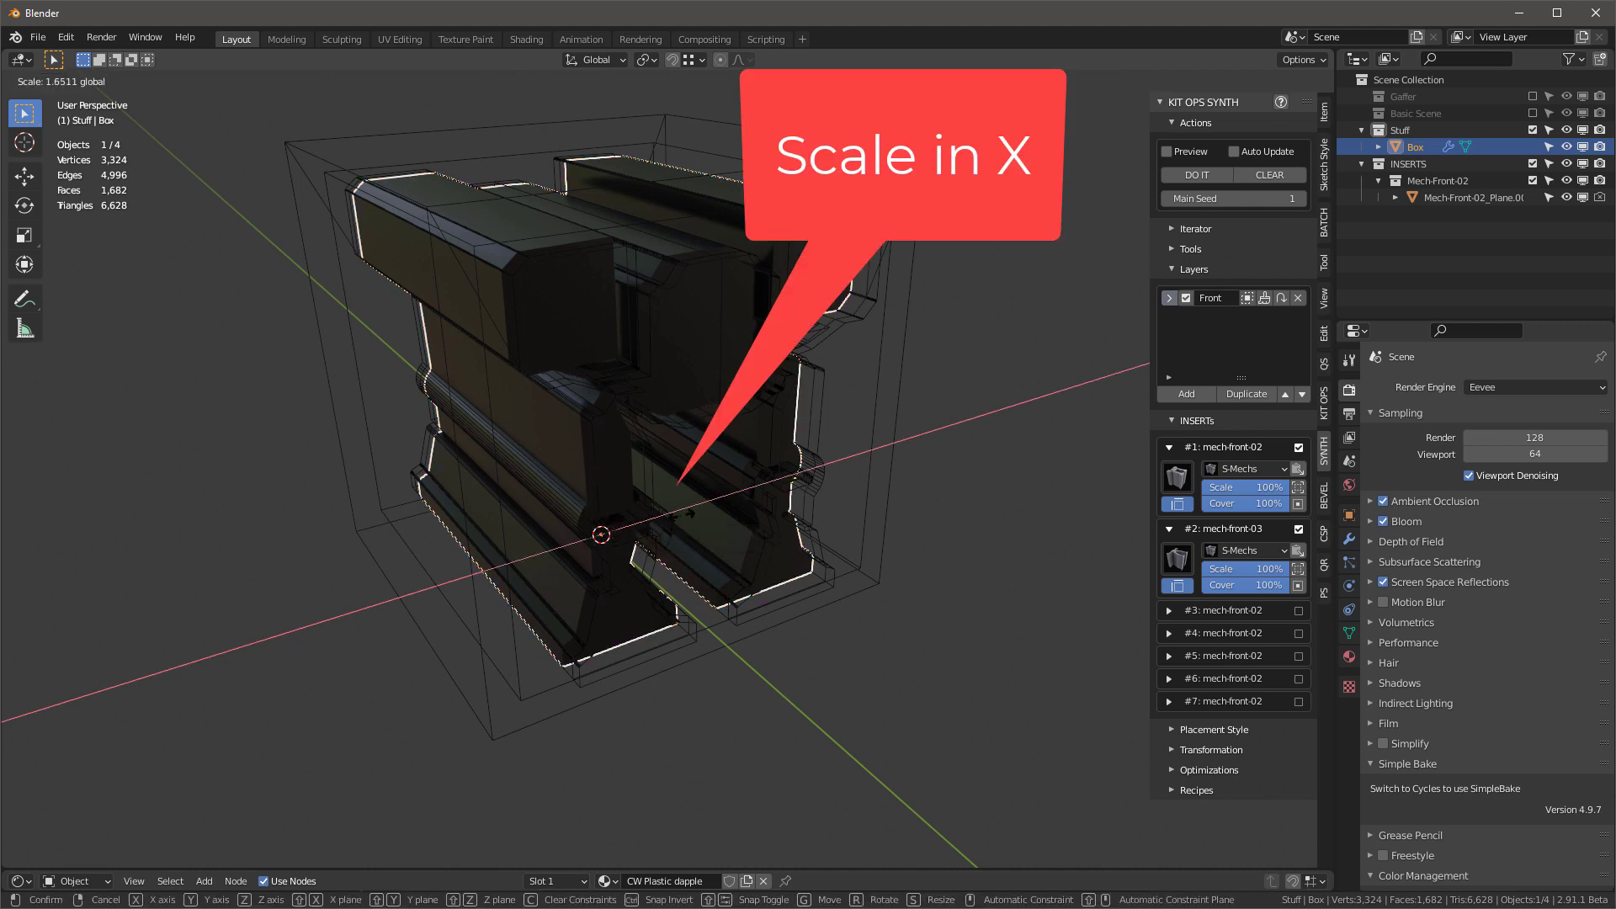
pyautogui.click(684, 516)
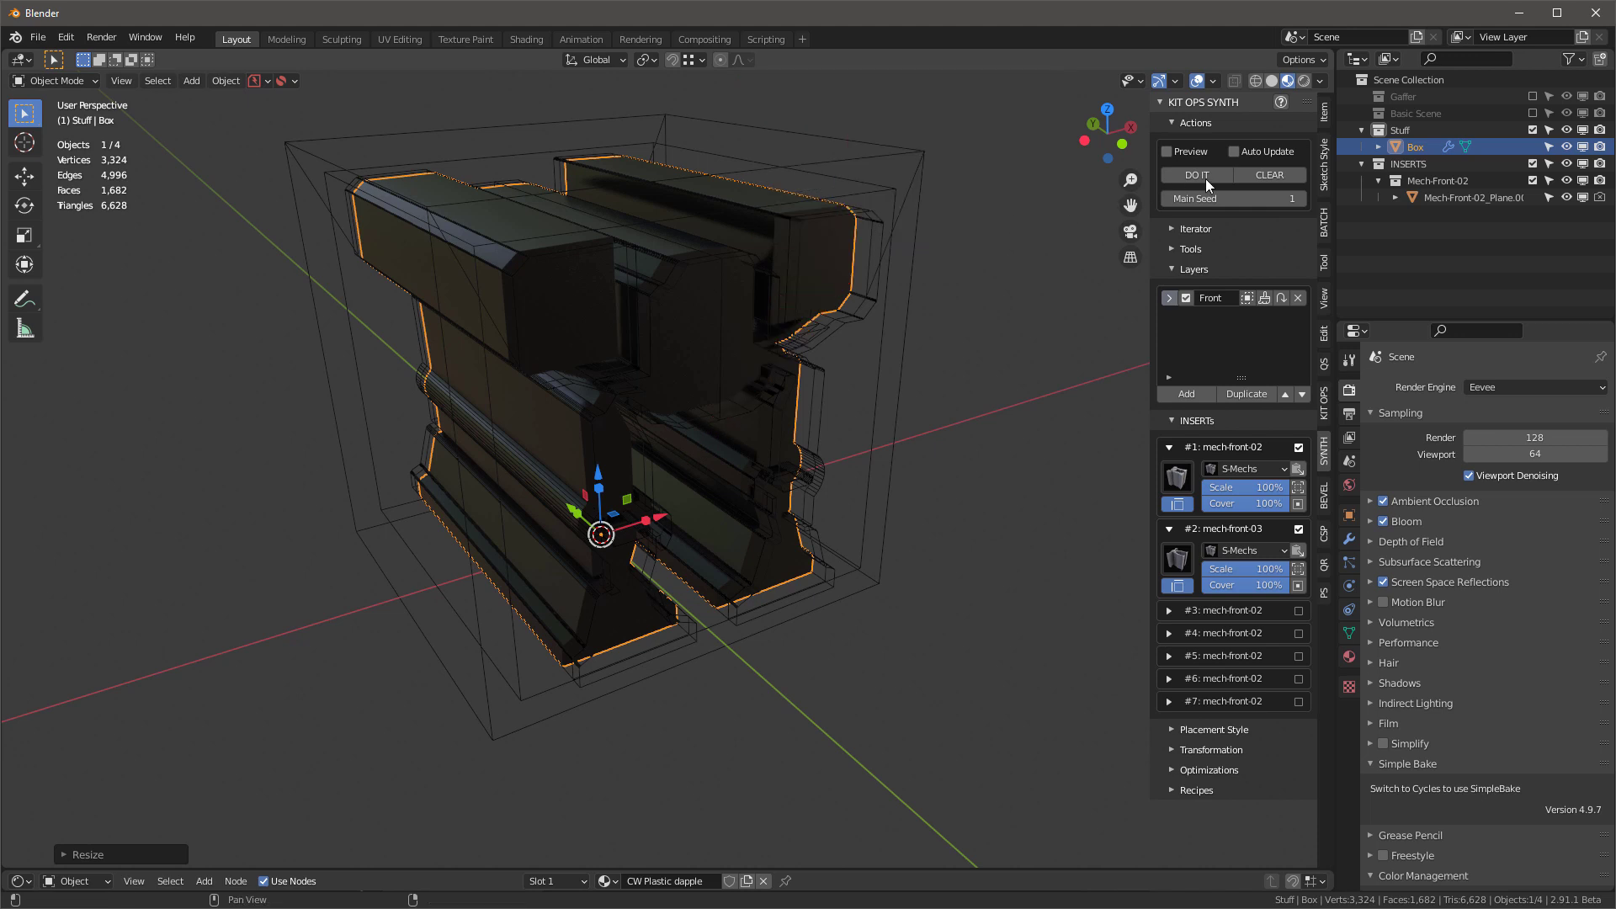
pyautogui.click(1262, 175)
pyautogui.moveTo(784, 340); pyautogui.dragTo(735, 297, button='middle')
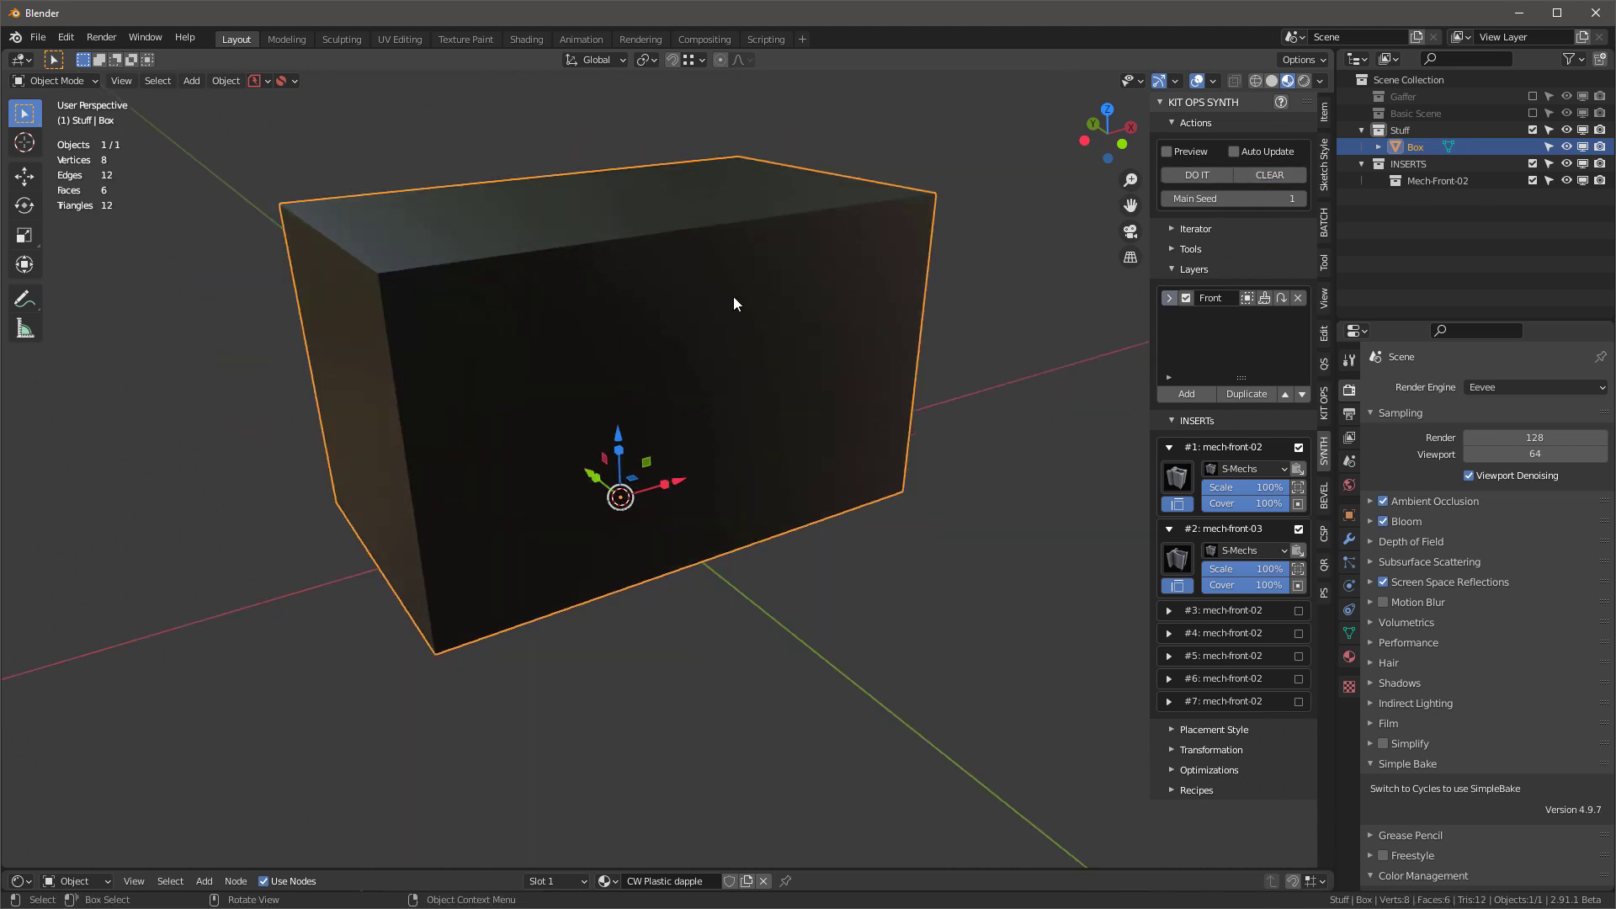
pyautogui.click(1199, 175)
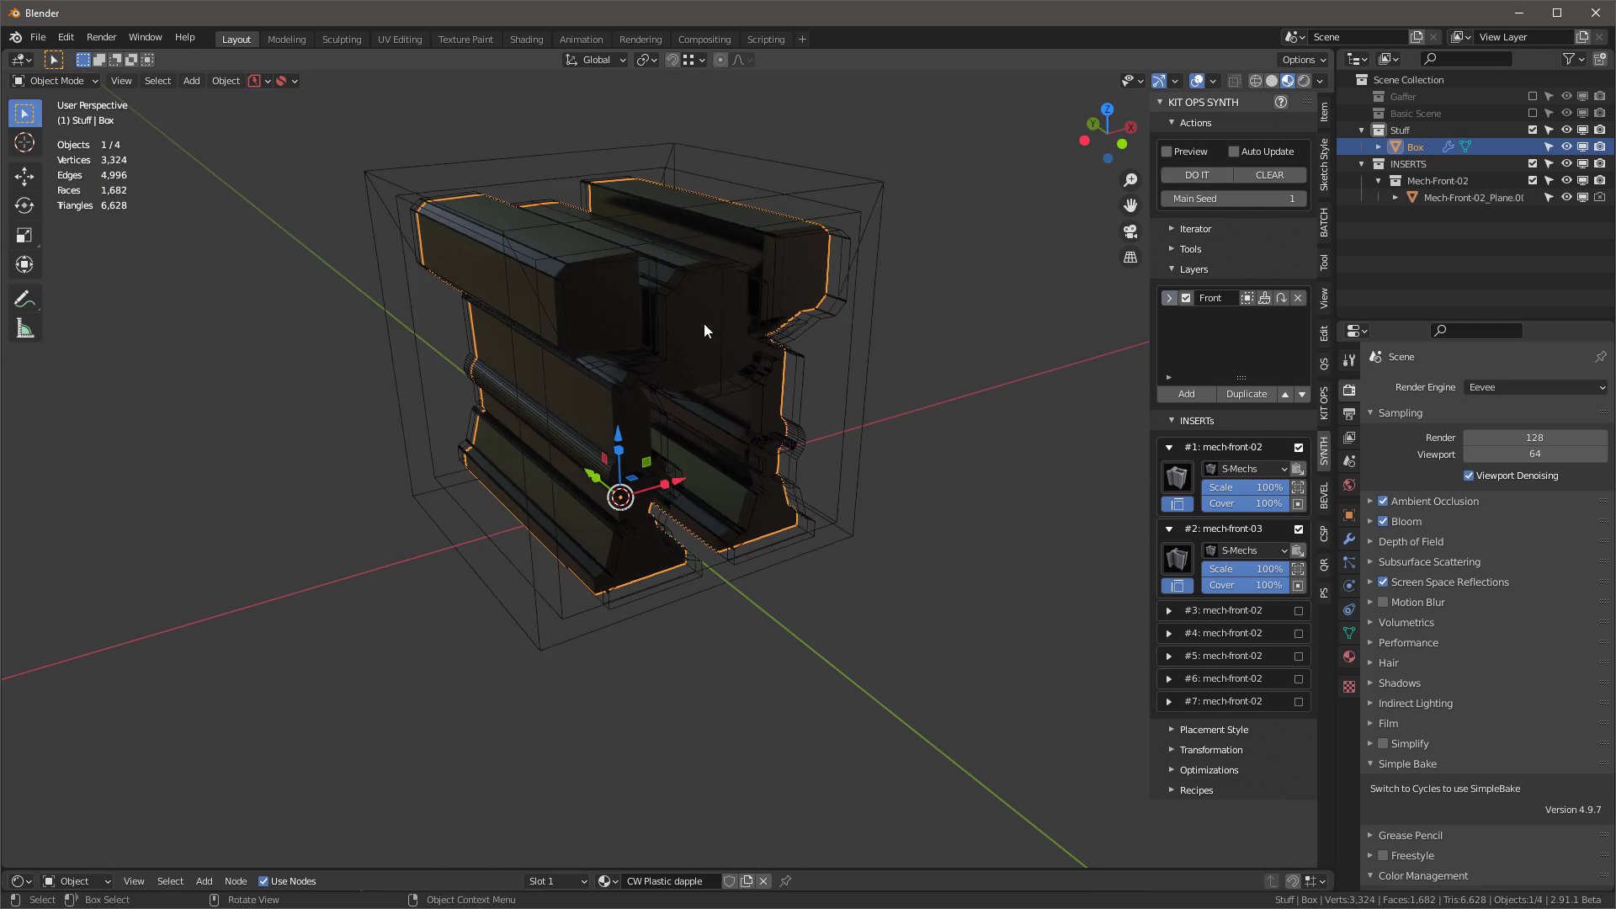
# Untick Maintain Aspect Ratio on inserts #1 and #2, regenerate, and narrow the box along X.
pyautogui.click(1178, 504)
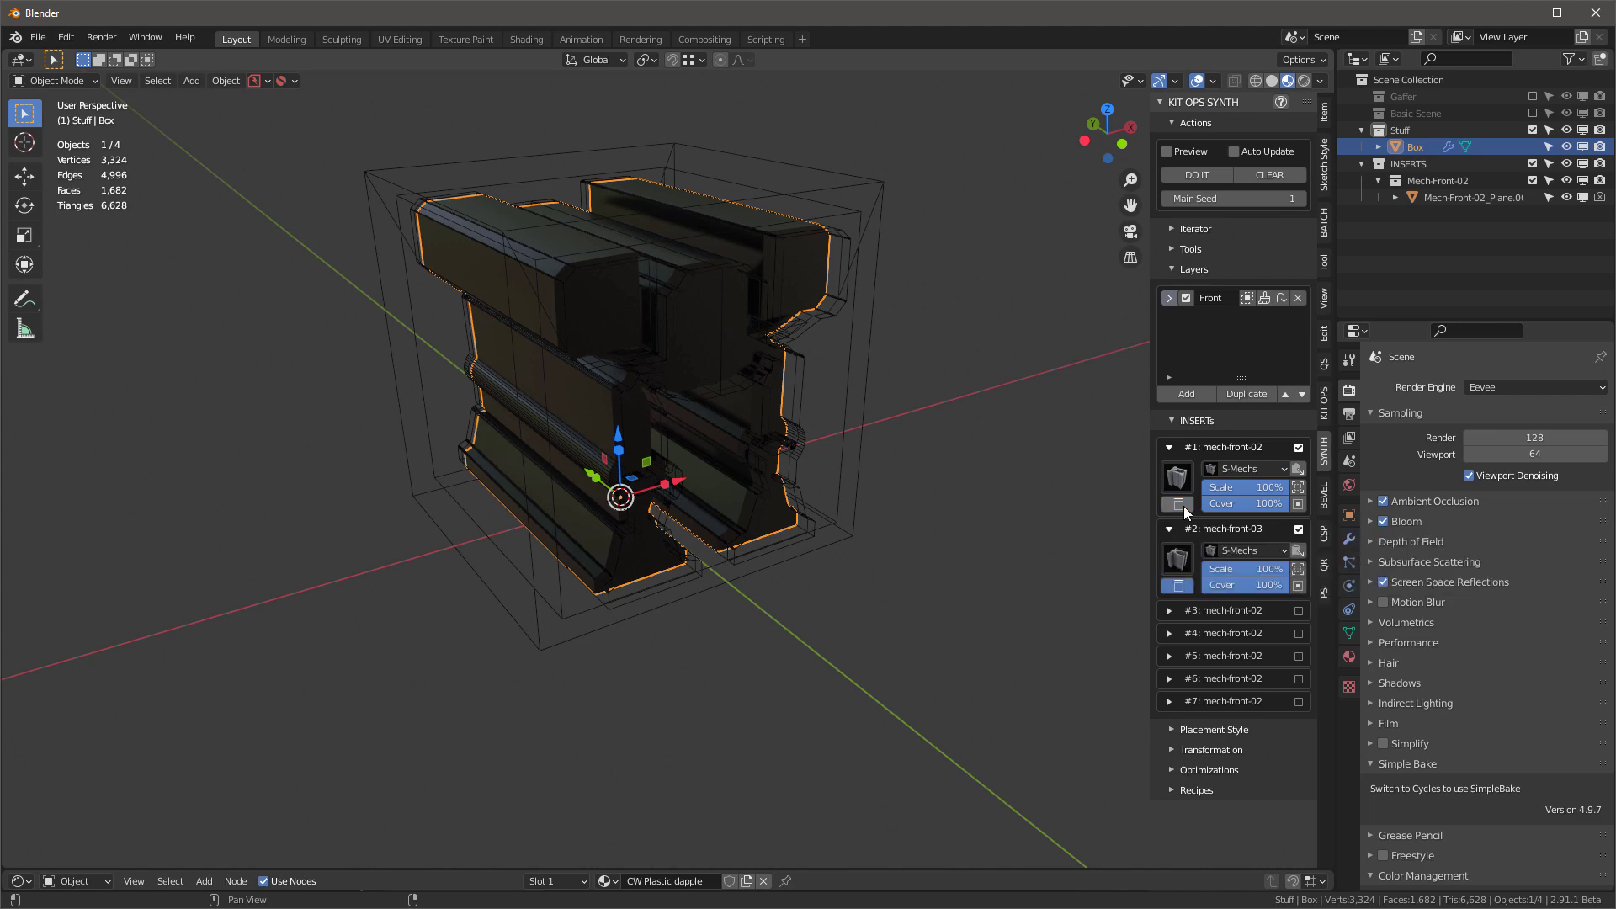
pyautogui.click(1178, 586)
pyautogui.click(1206, 173)
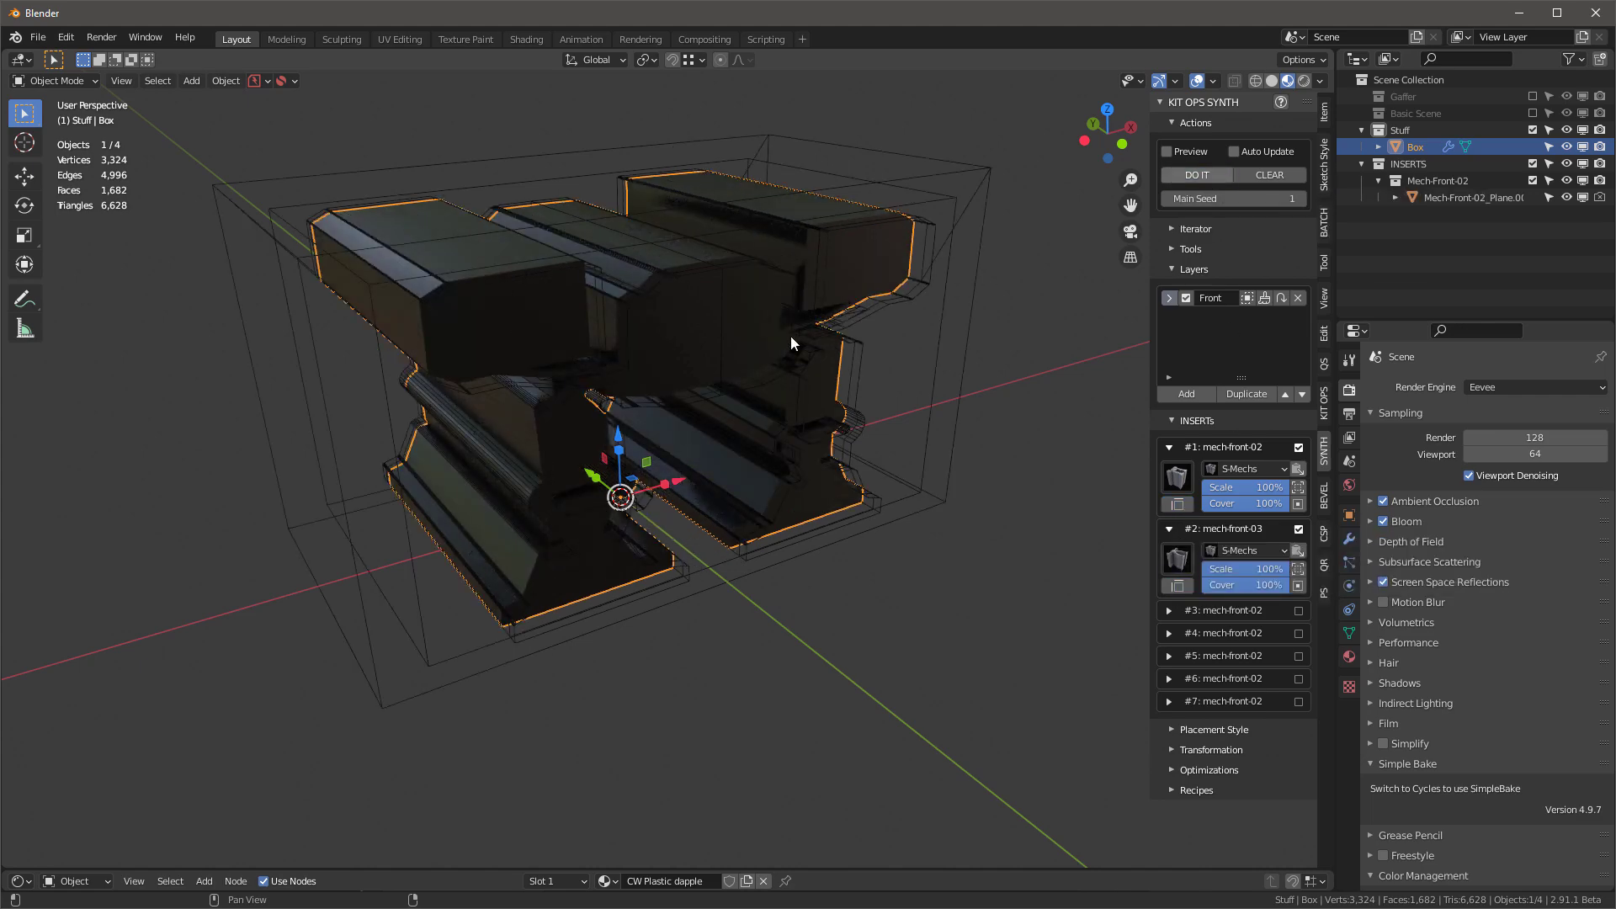
pyautogui.moveTo(791, 336); pyautogui.dragTo(705, 386, button='middle')
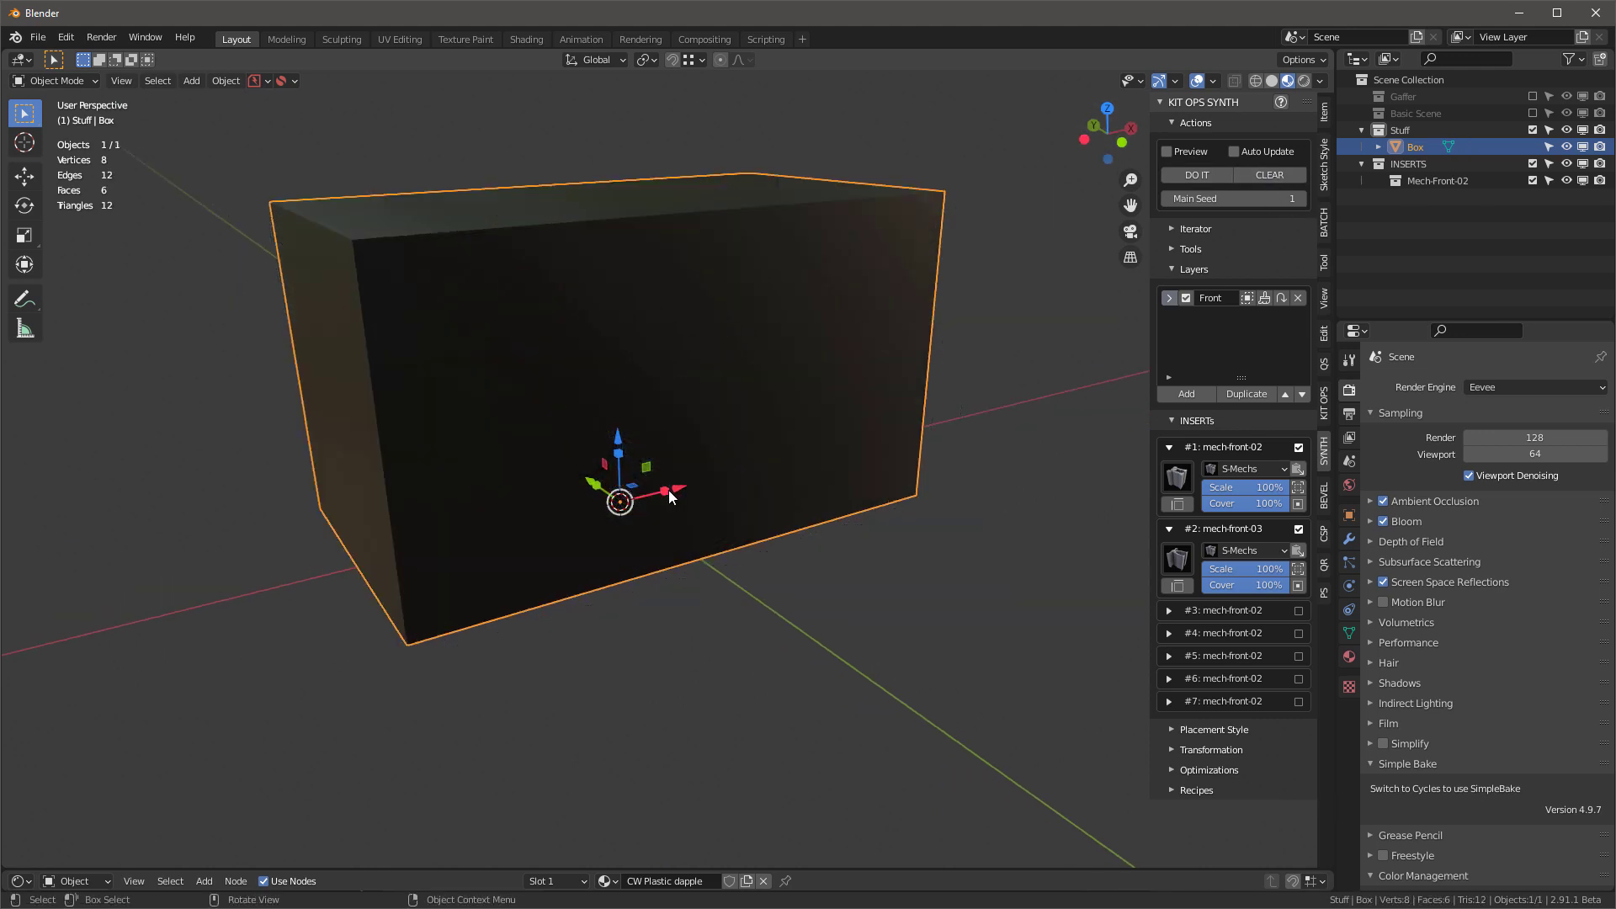
pyautogui.moveTo(669, 490); pyautogui.dragTo(582, 377)
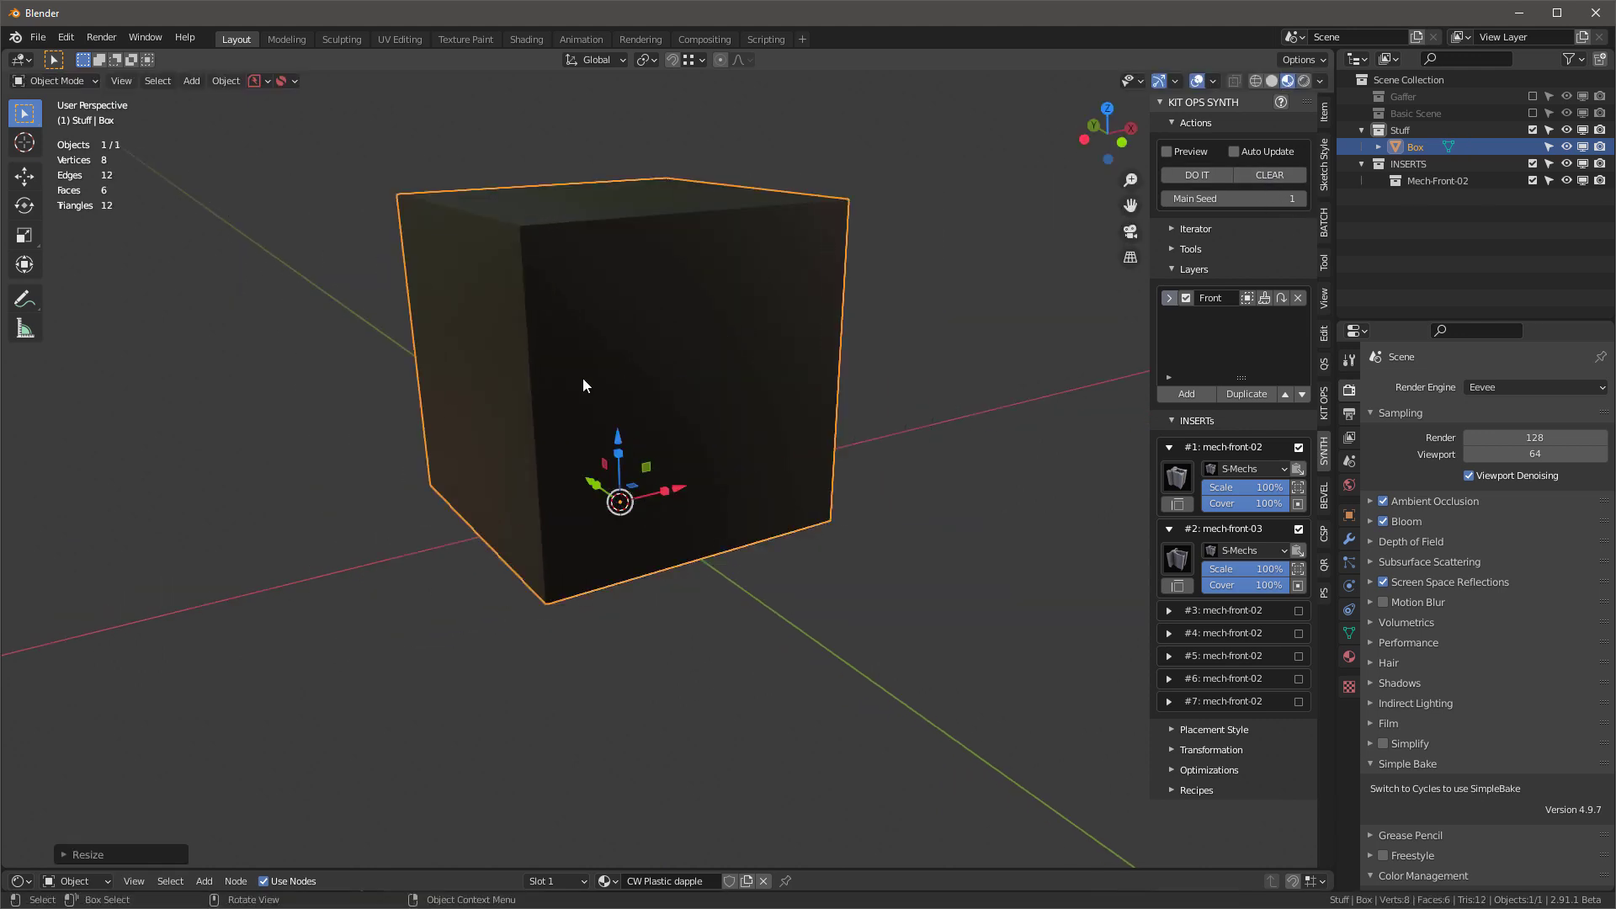
pyautogui.moveTo(582, 377); pyautogui.dragTo(623, 371, button='middle')
pyautogui.moveTo(571, 494); pyautogui.dragTo(581, 498)
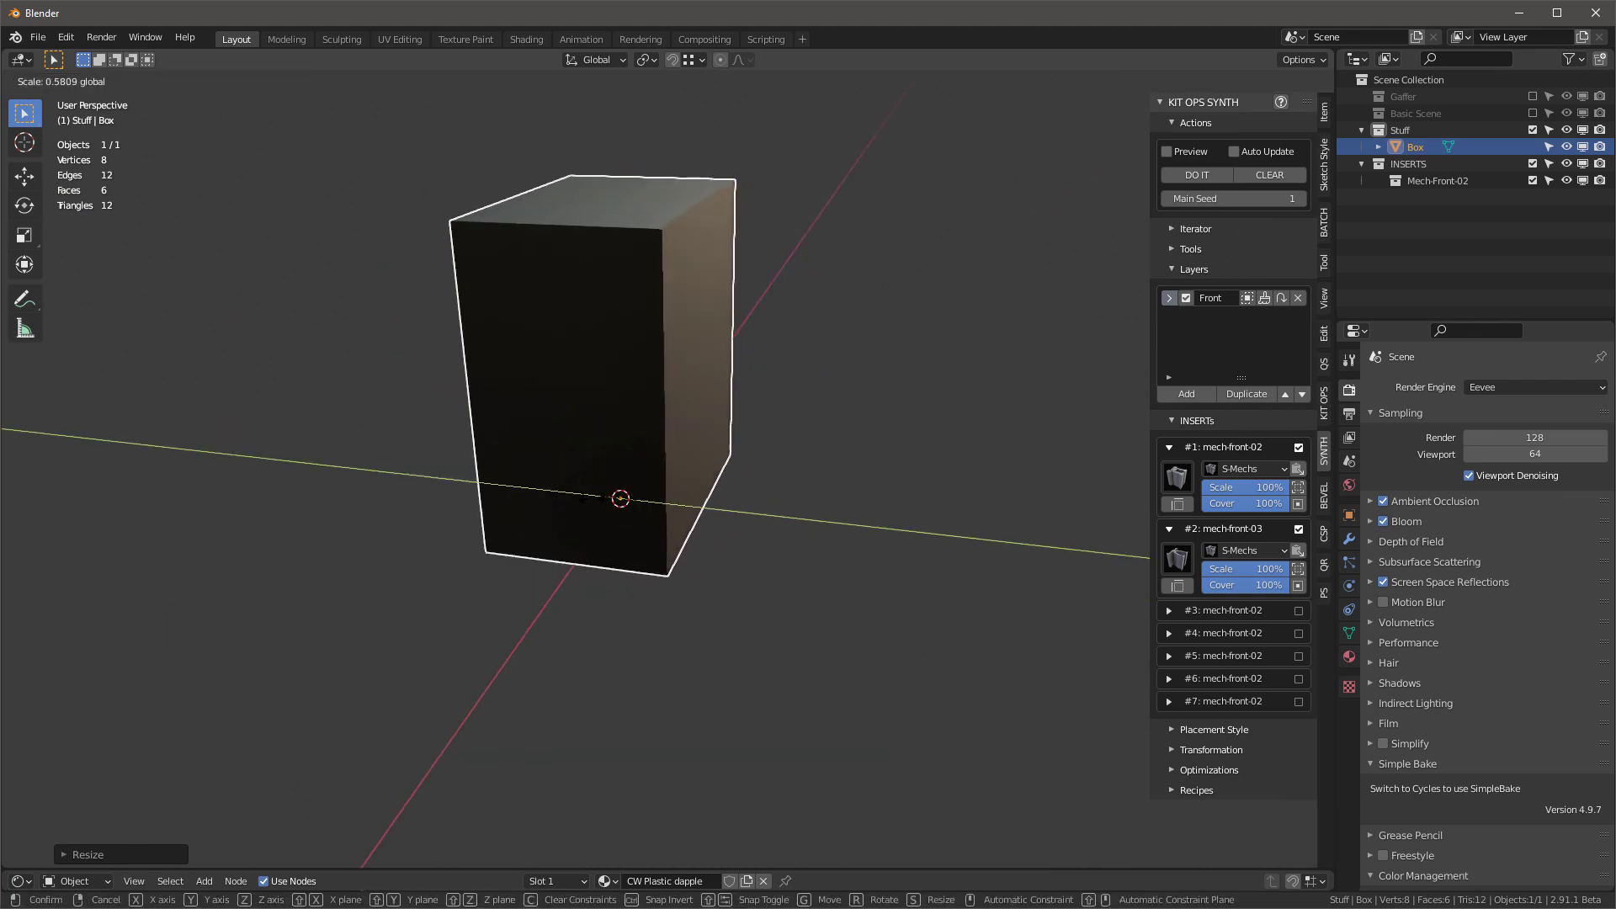
# Cancel the box rescale and duplicate the Front layer as a new layer named 'Side'.
pyautogui.press('Escape')
pyautogui.moveTo(580, 499); pyautogui.dragTo(640, 393, button='middle')
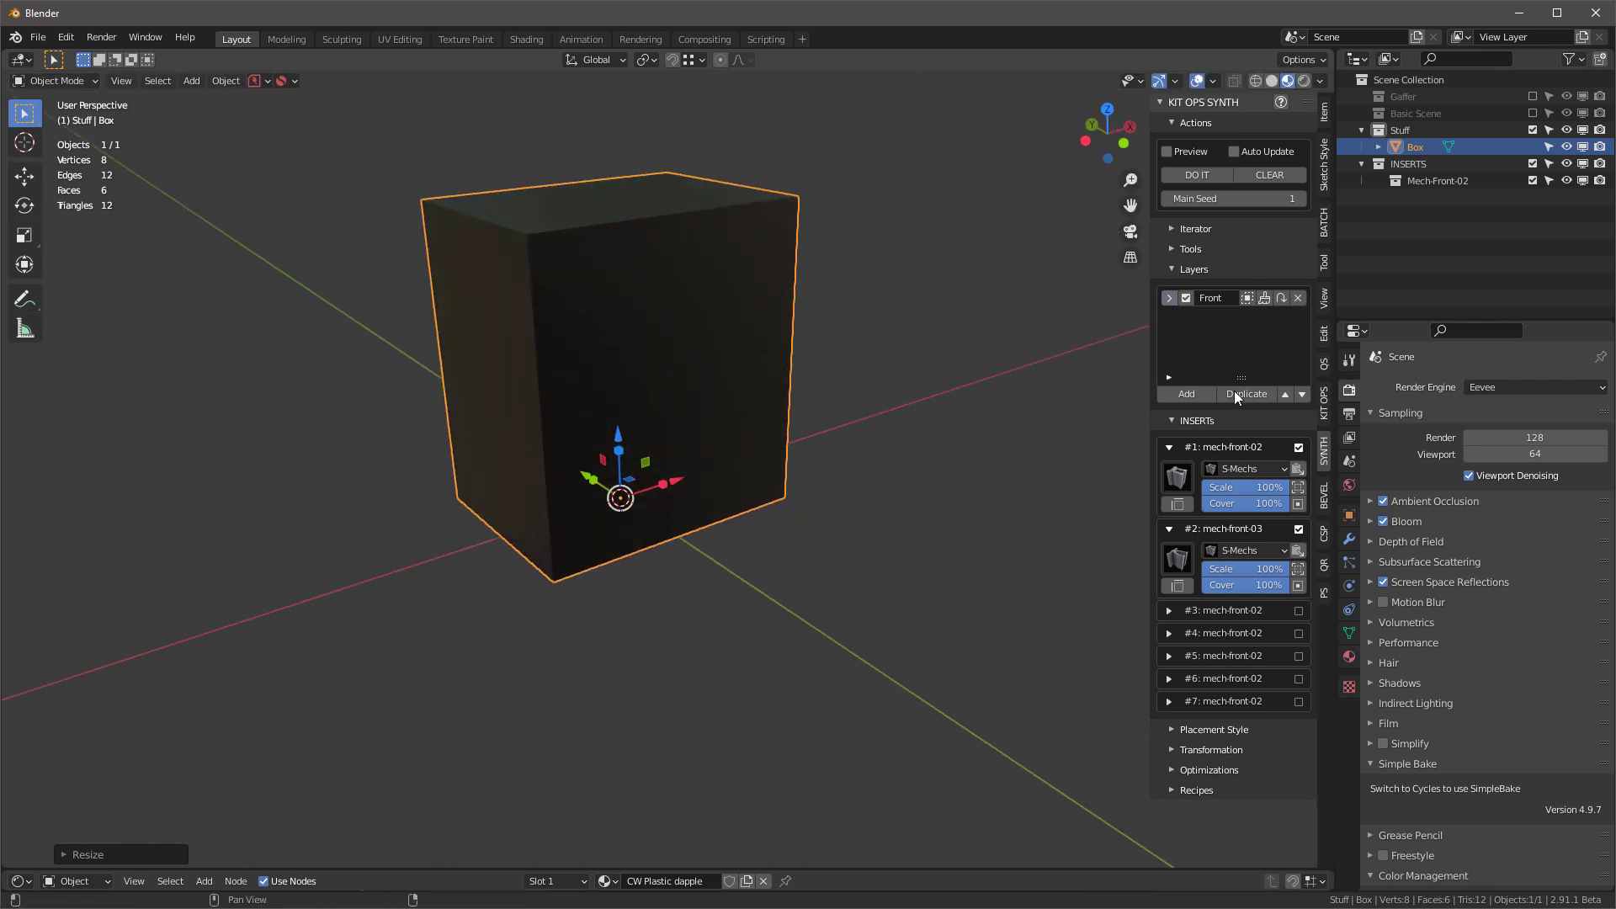
pyautogui.click(1245, 392)
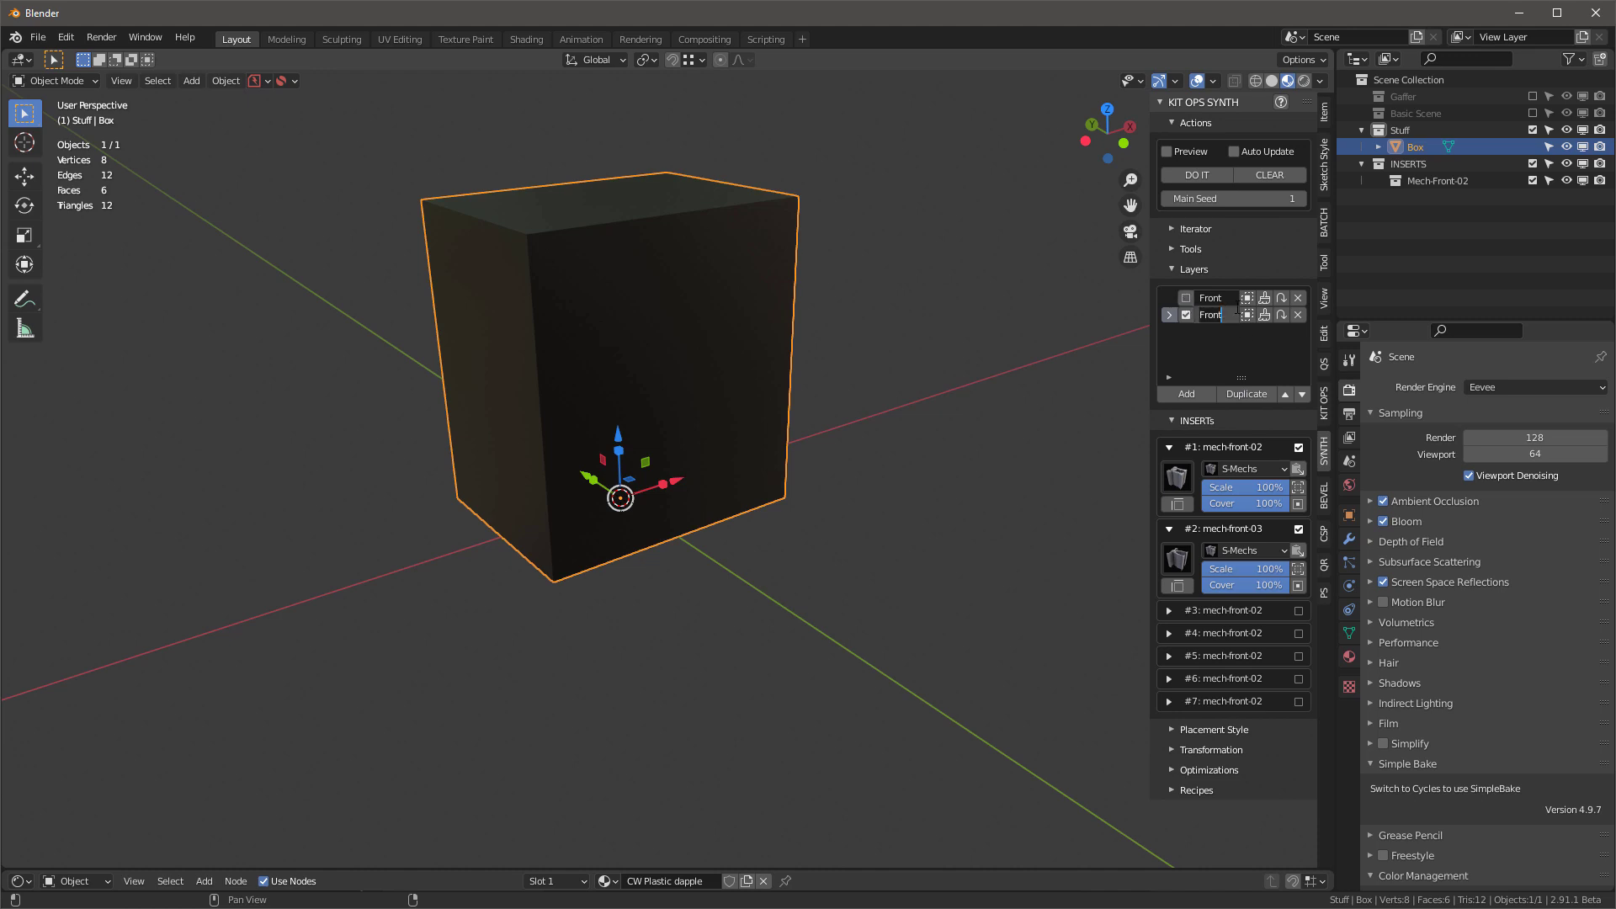
pyautogui.write('Side')
pyautogui.press('Return')
# Select a side face of the box and set the Side inserts to mech-side-02 and mech-side-03.
pyautogui.press('Tab')
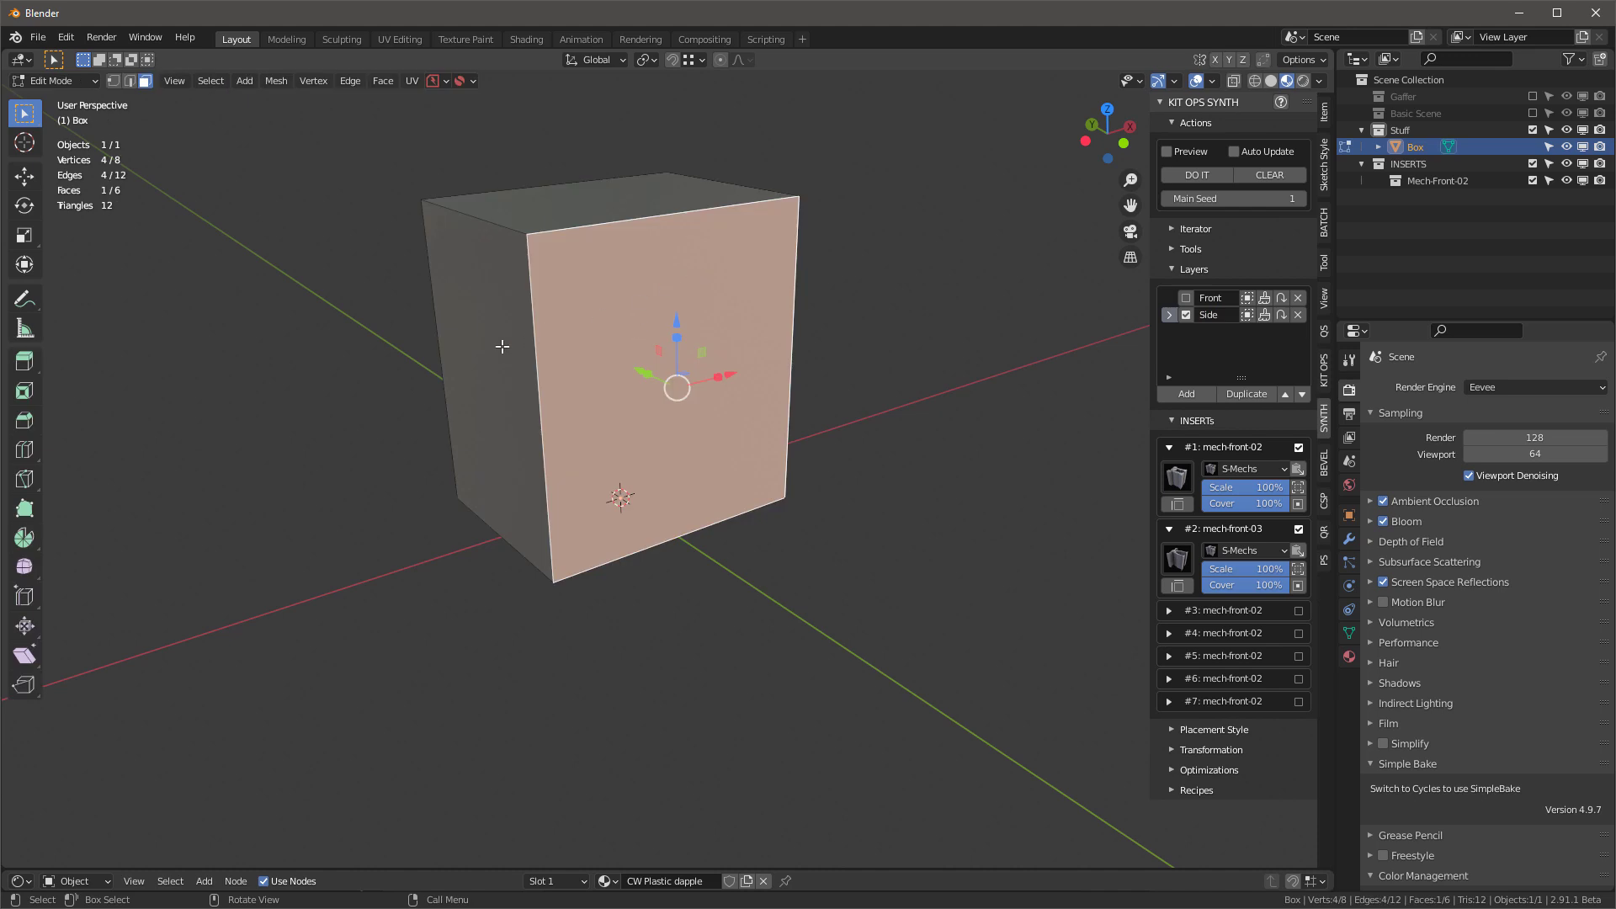
pyautogui.click(480, 347)
pyautogui.press('Tab')
pyautogui.press('`')
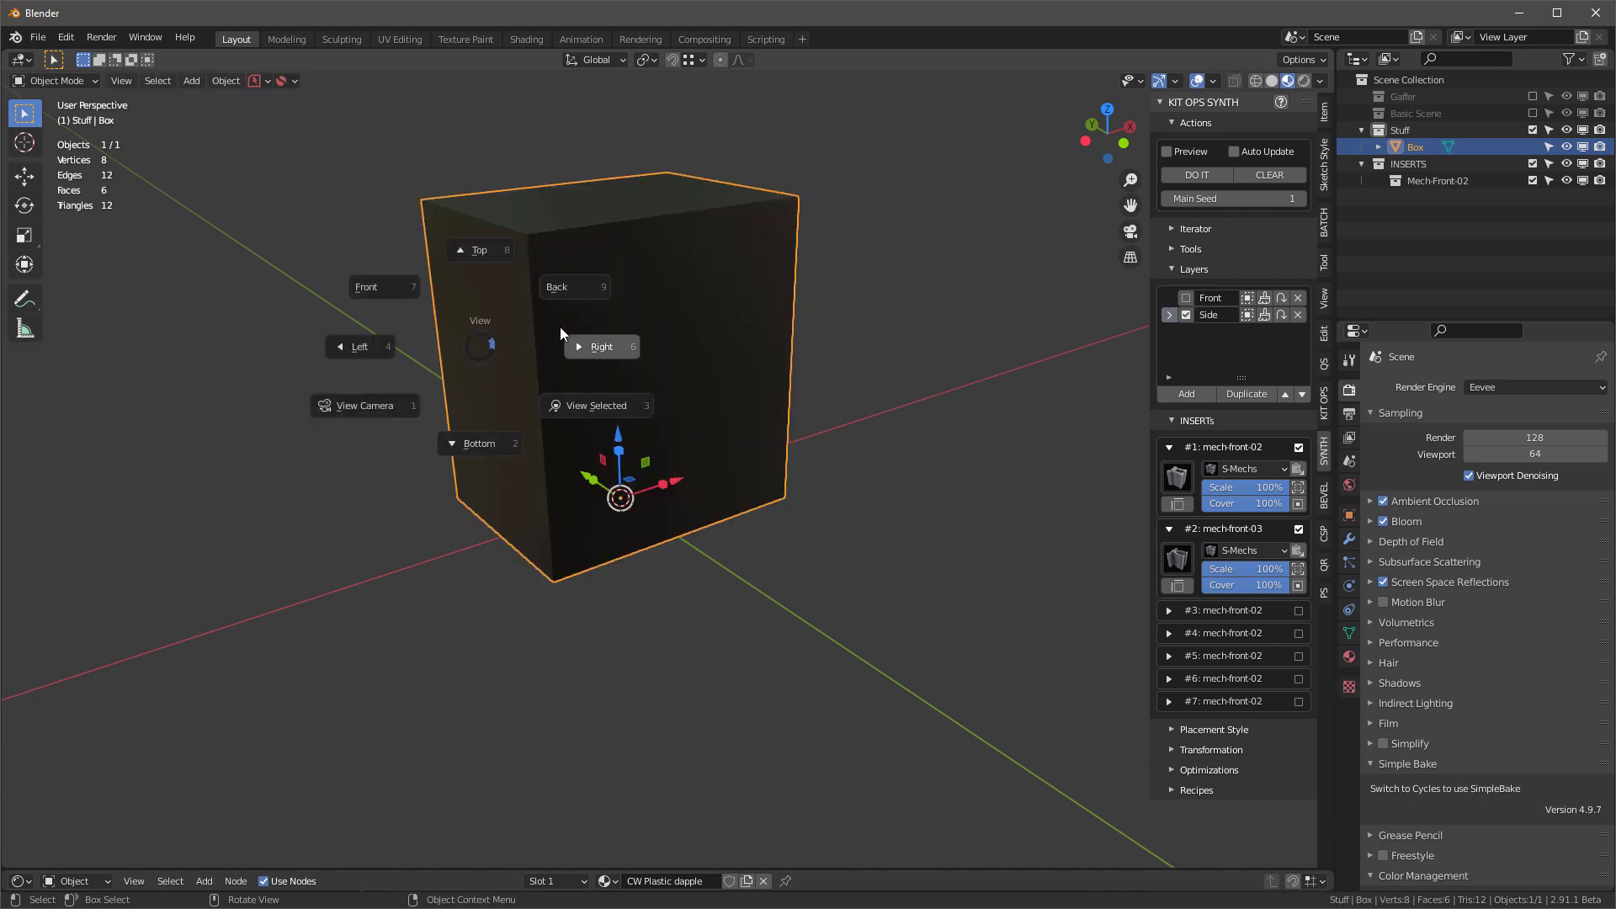
pyautogui.click(1178, 477)
pyautogui.click(893, 537)
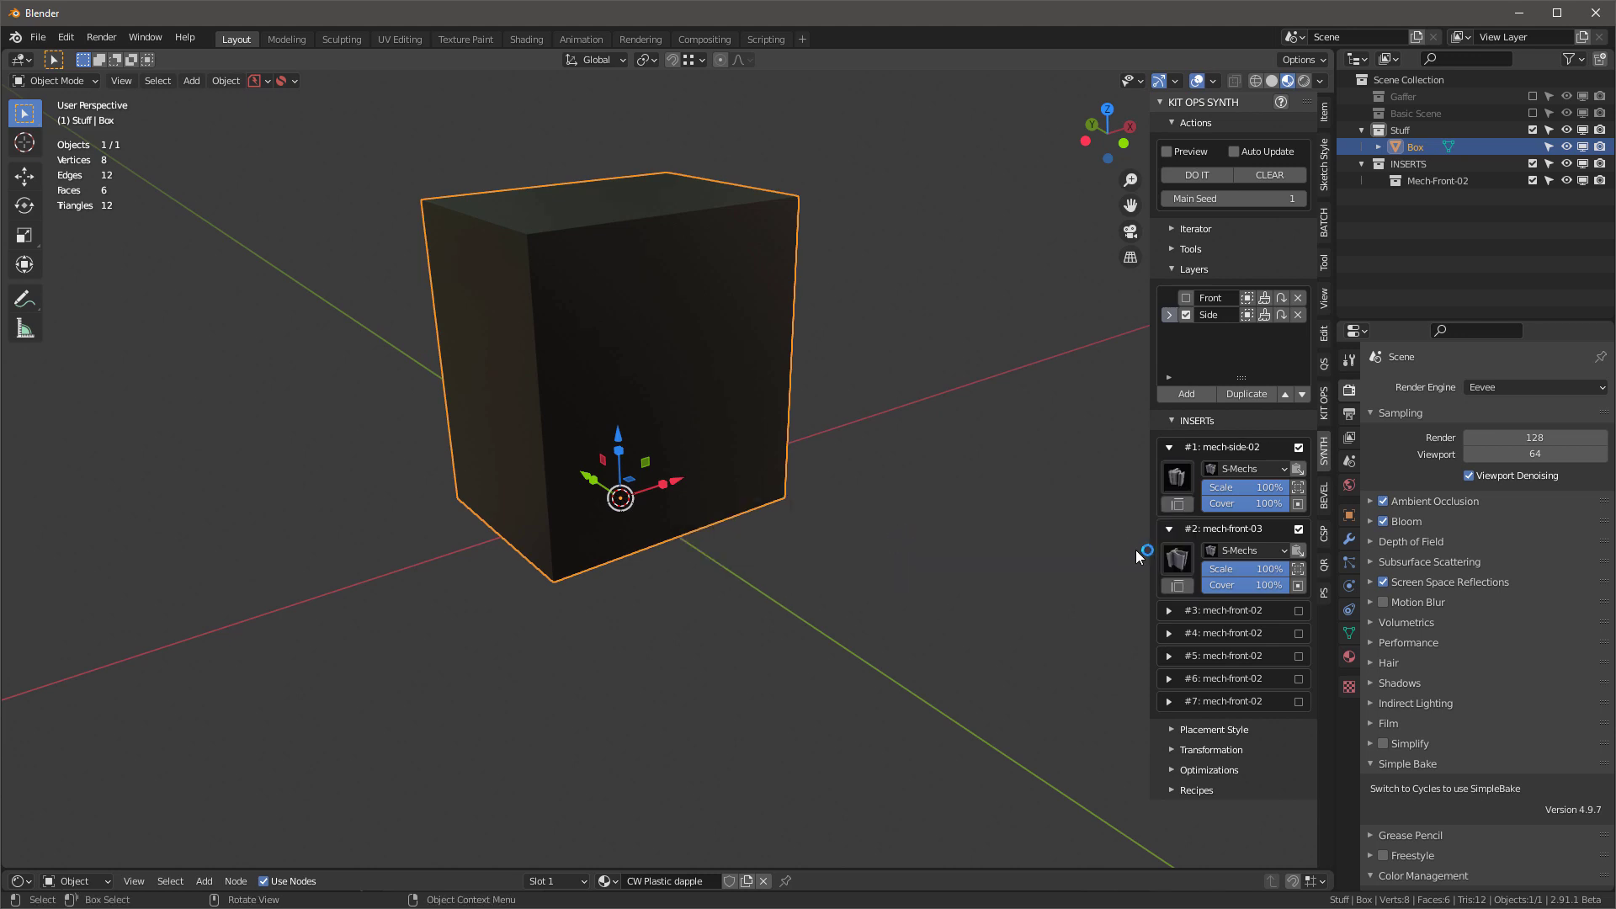
pyautogui.click(1180, 564)
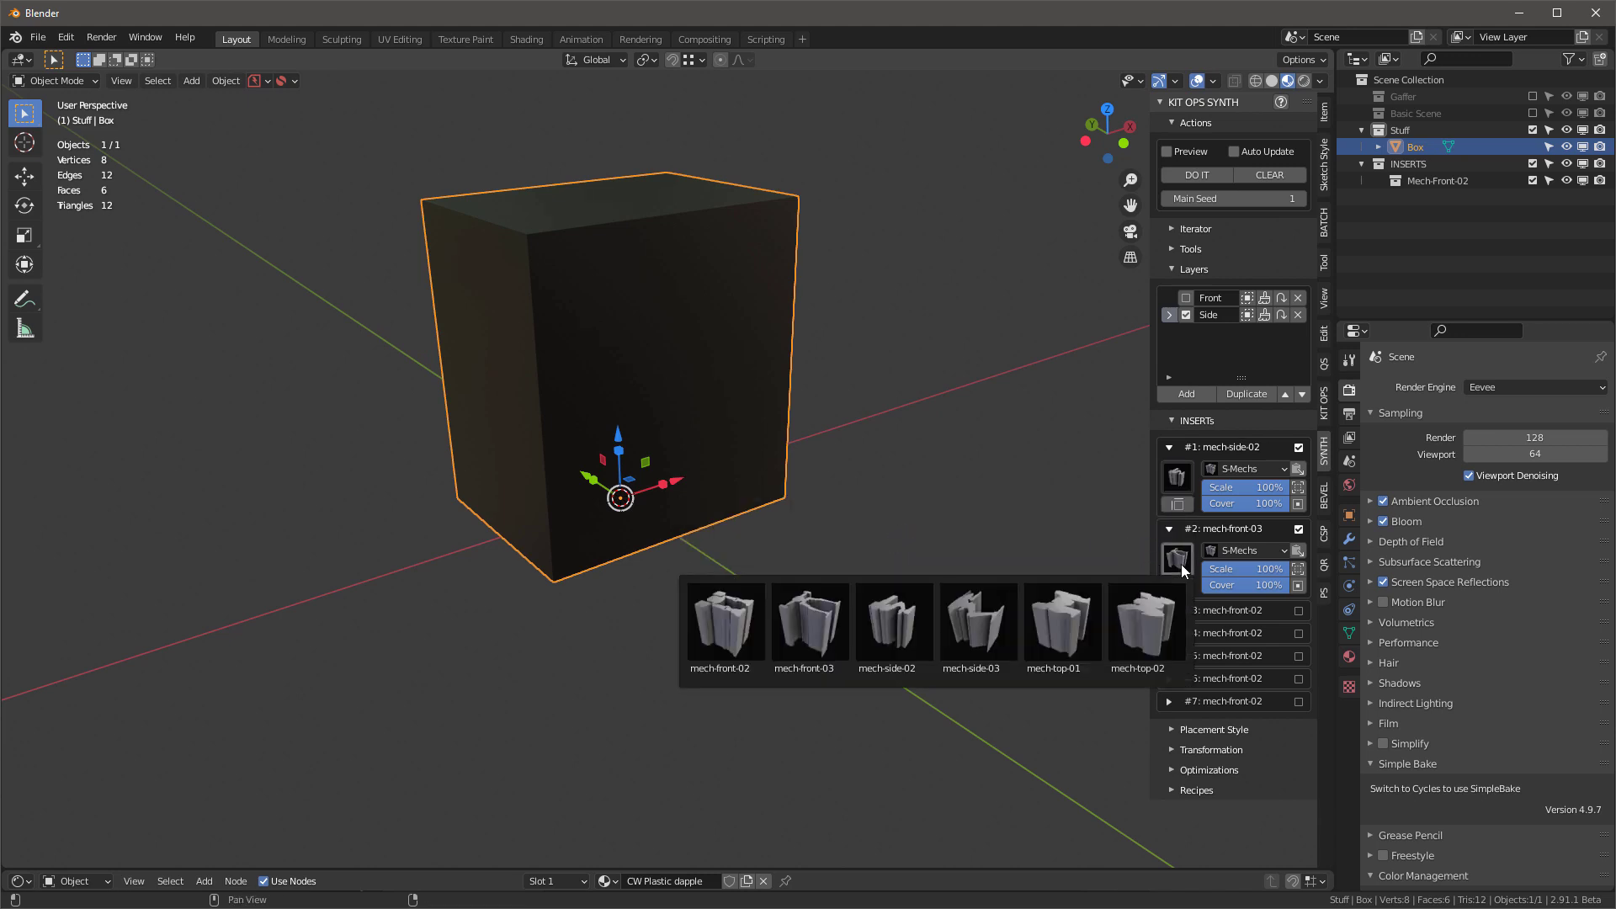
pyautogui.click(993, 634)
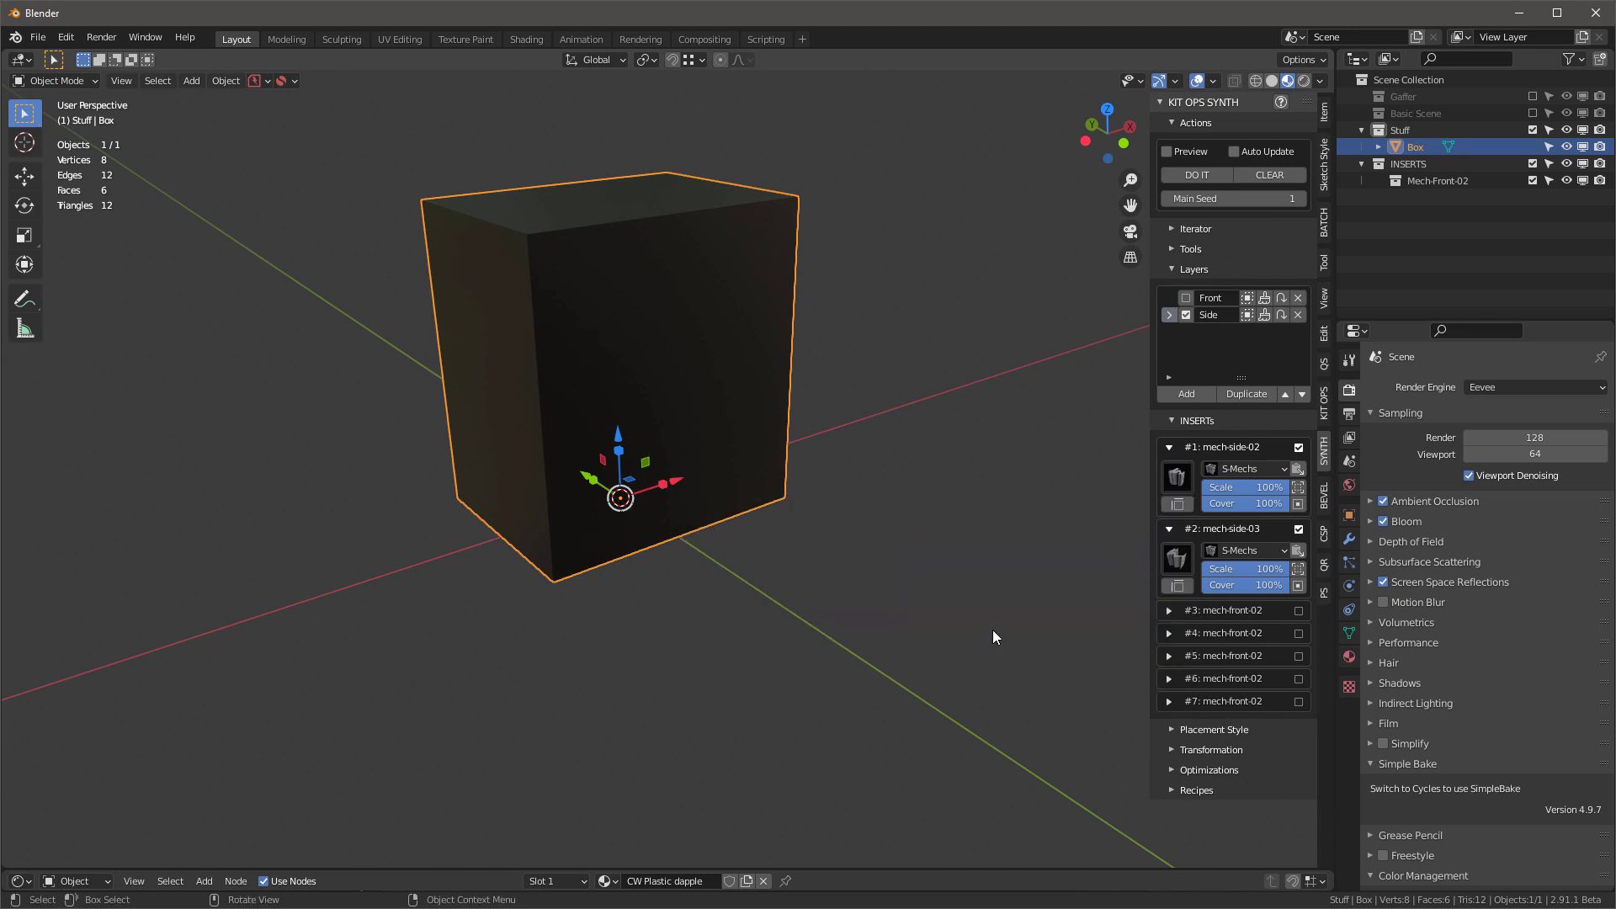
# Generate the side mech to preview it, then disable the Side layer and clear its geometry.
pyautogui.click(1205, 175)
pyautogui.moveTo(549, 451); pyautogui.dragTo(517, 392, button='middle')
pyautogui.scroll(4, 517, 392)
pyautogui.click(1186, 316)
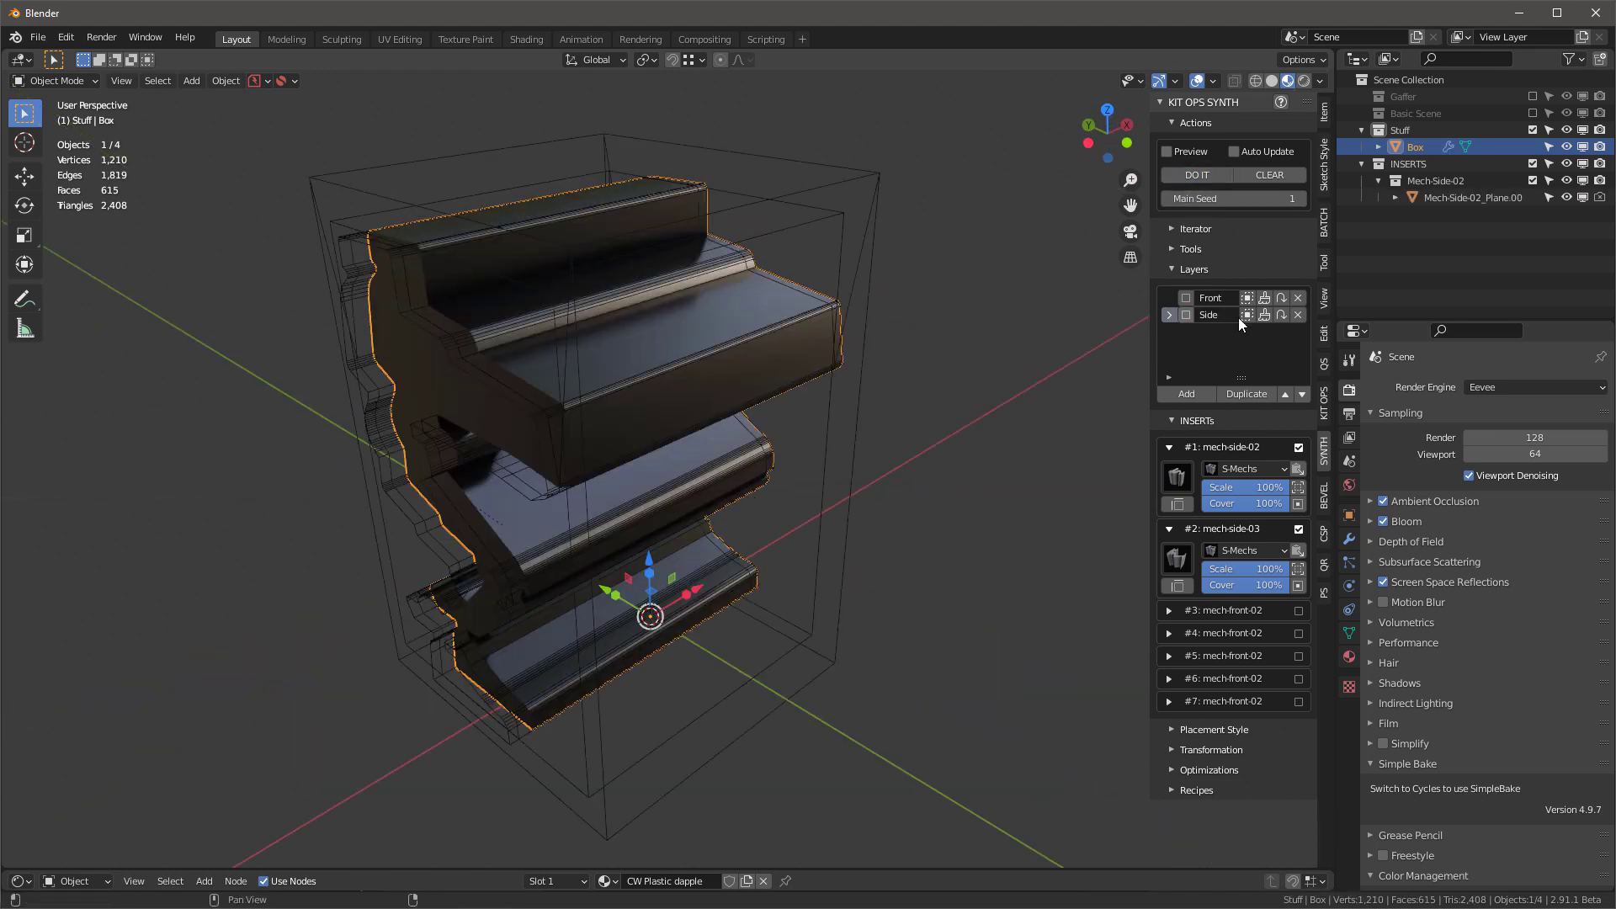
pyautogui.click(1264, 317)
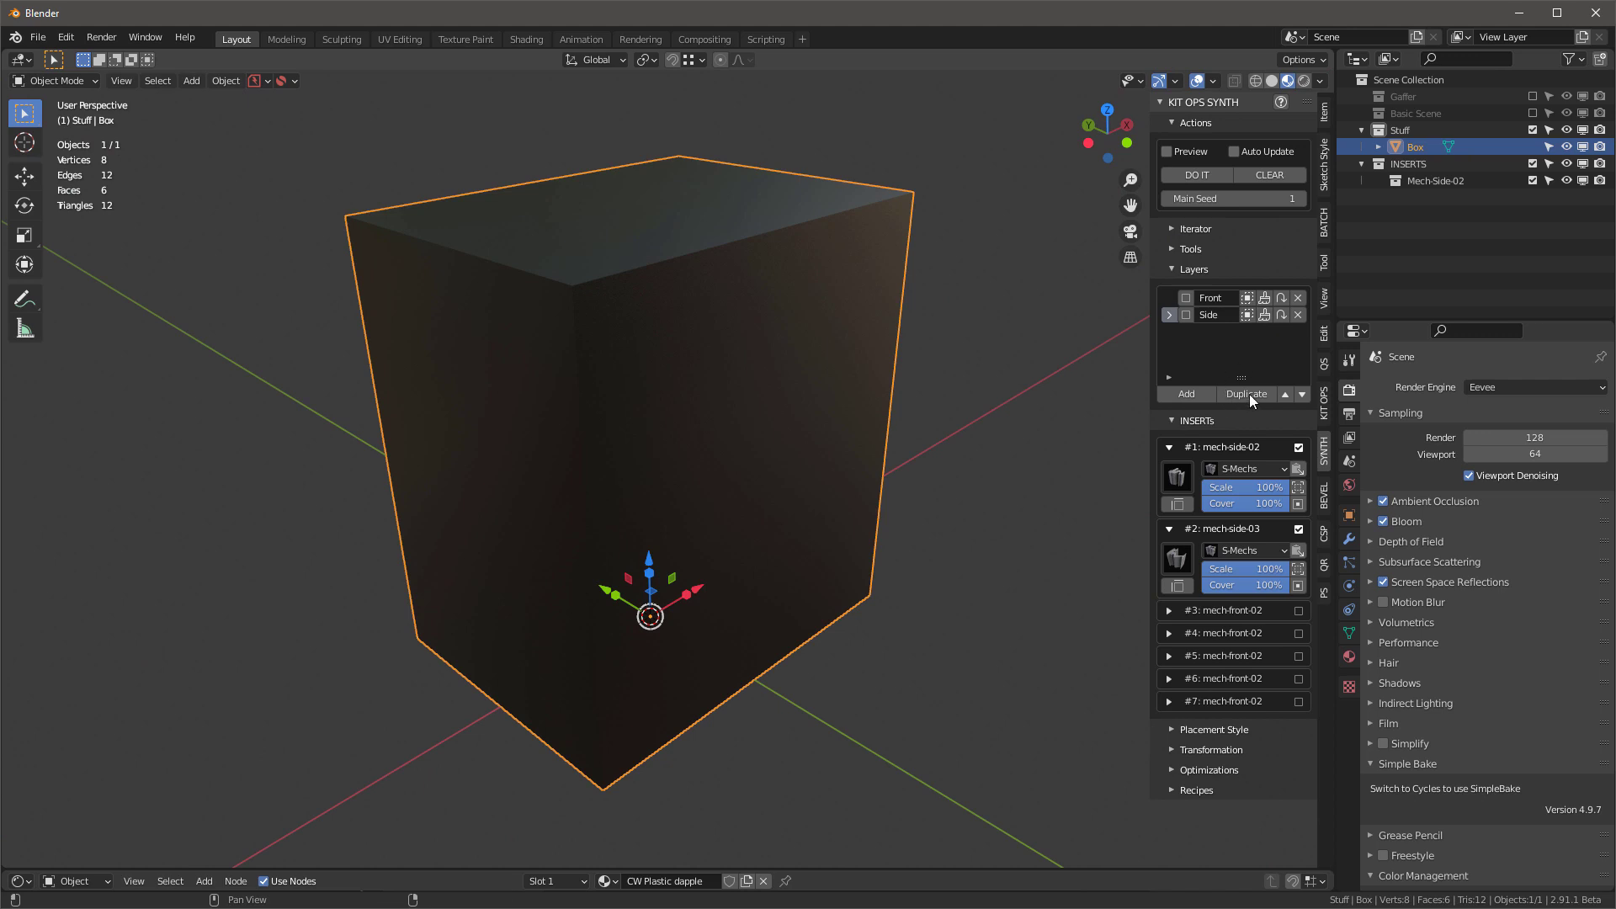
# Duplicate the Side layer and rename the copy 'Top'.
pyautogui.click(1250, 394)
pyautogui.doubleClick(1229, 330)
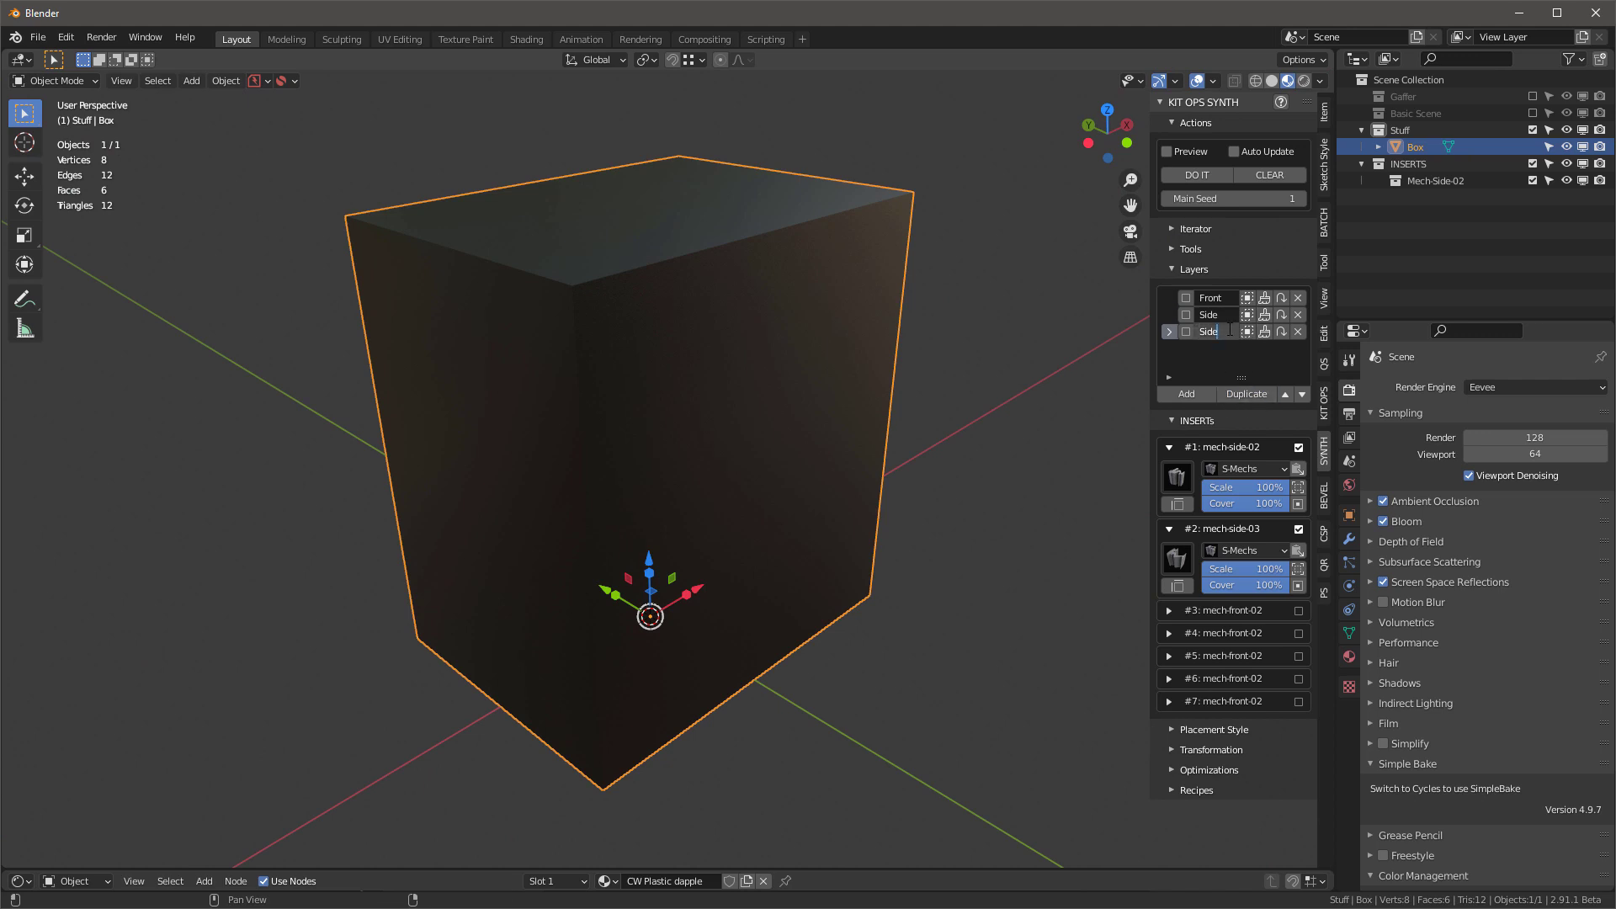
pyautogui.hotkey('ctrl', 'a')
pyautogui.write('Top')
pyautogui.press('Return')
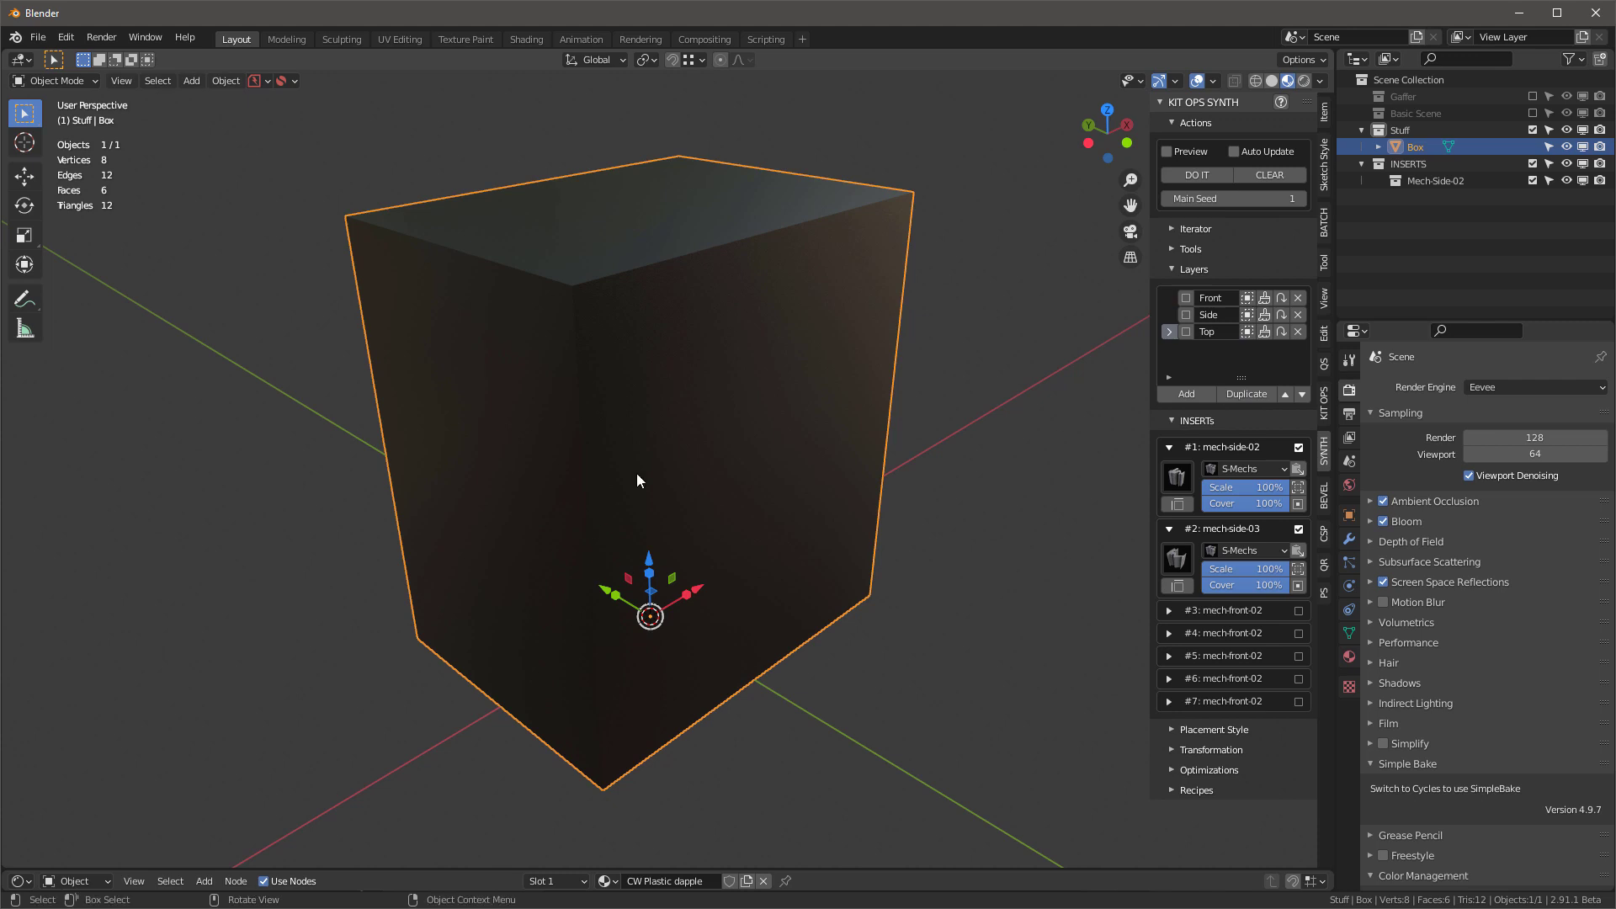
# Select the box's top face, set inserts to mech-top-01 and mech-top-02, and enable the Top layer.
pyautogui.press('Tab')
pyautogui.click(643, 233)
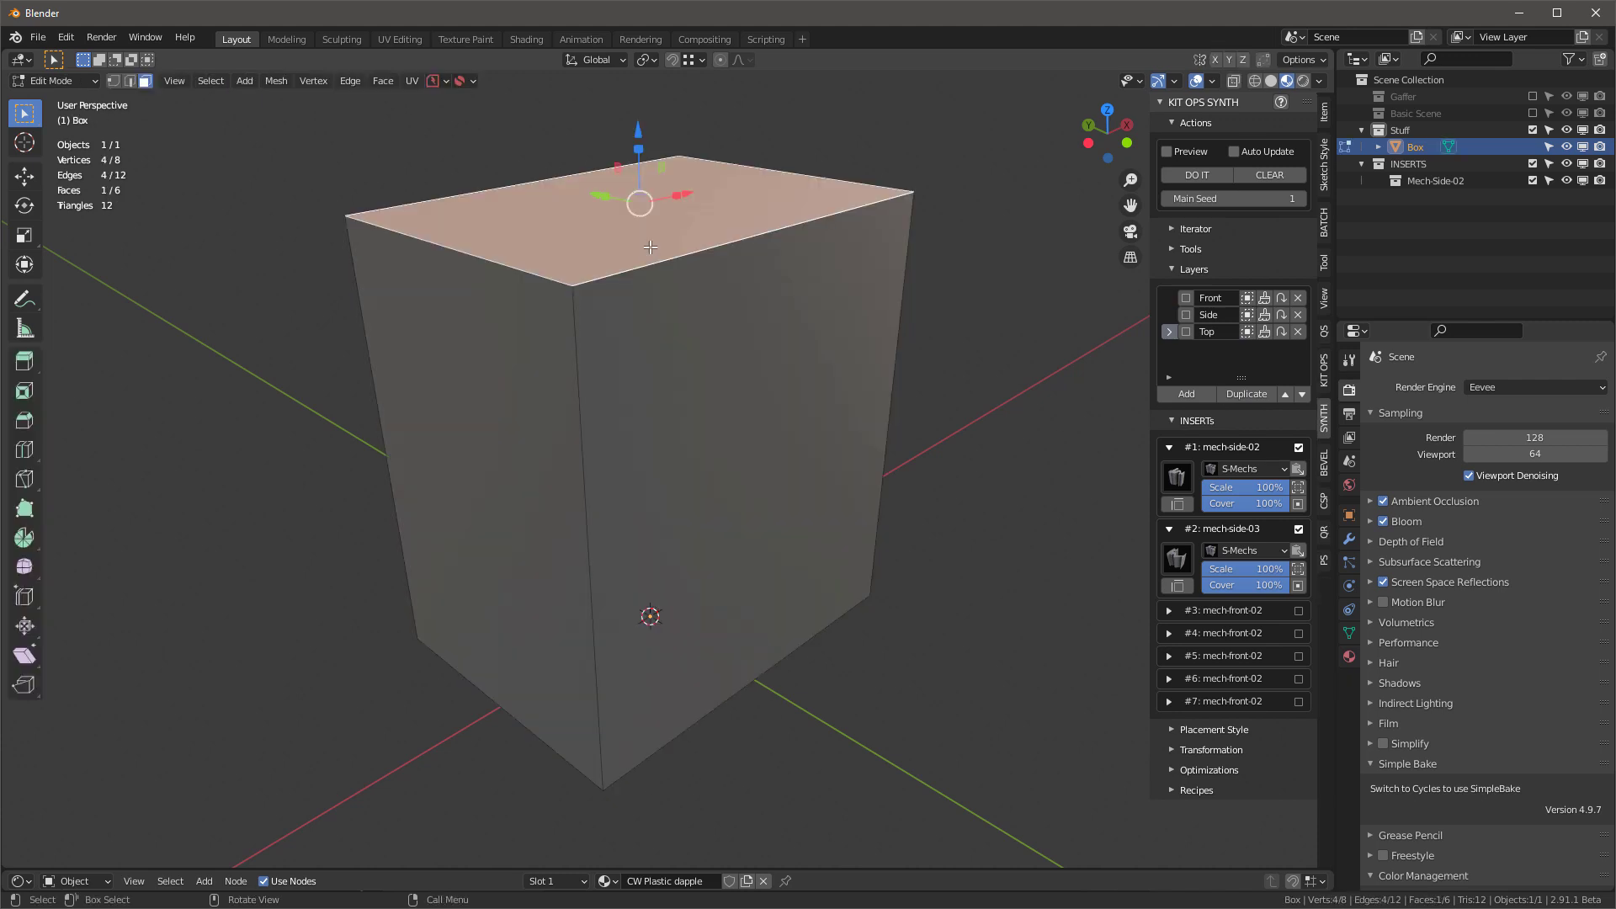
pyautogui.press('Tab')
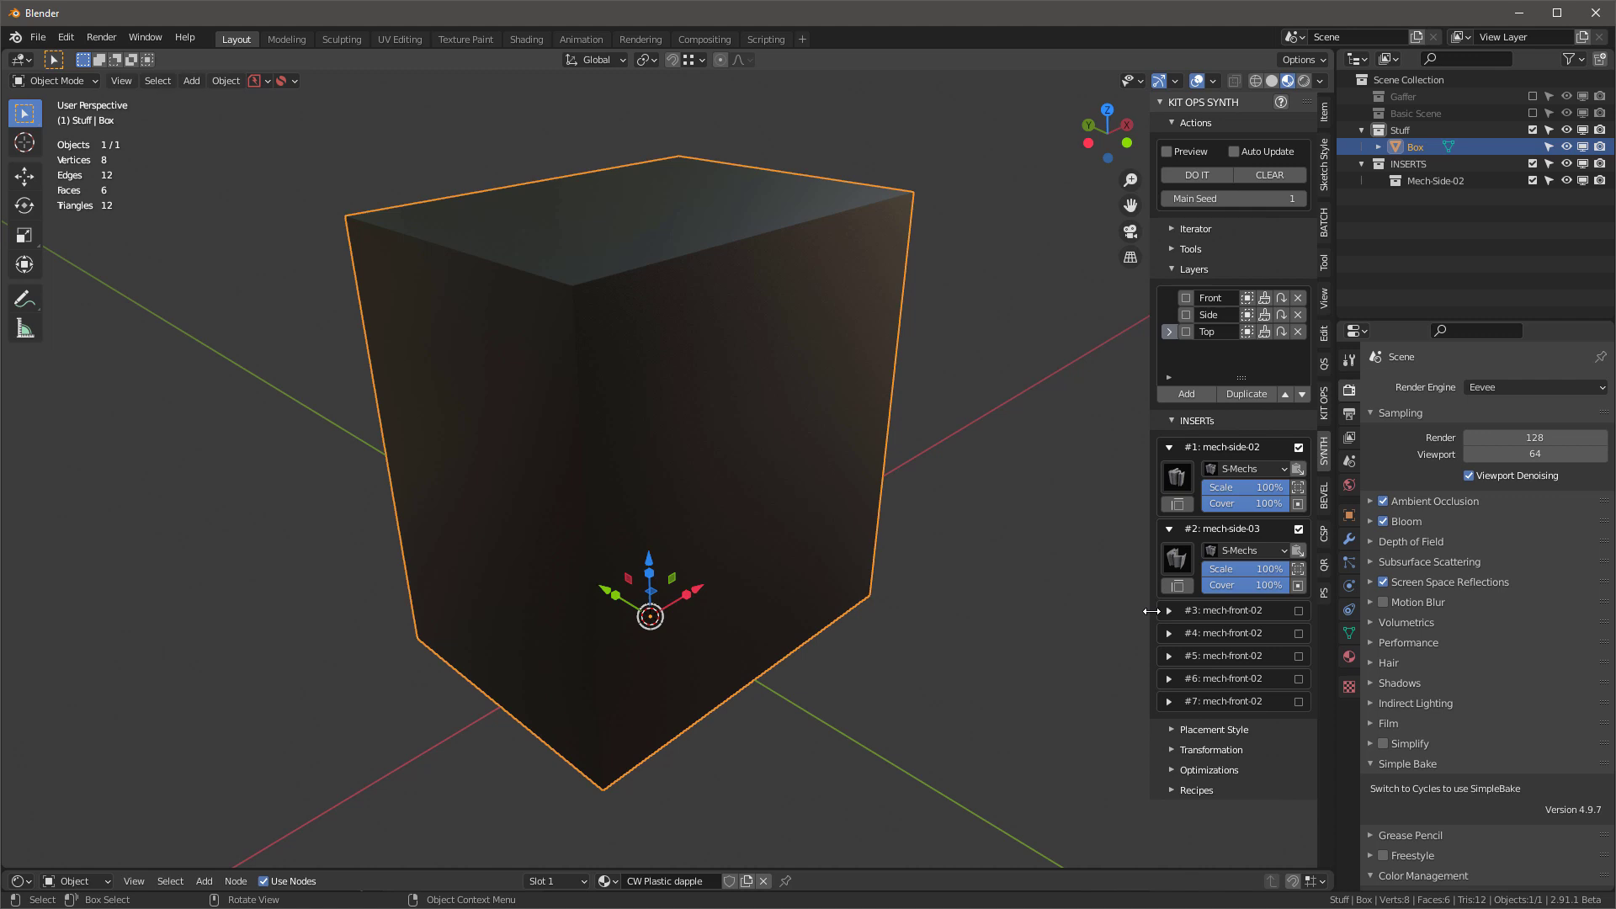
pyautogui.click(1189, 477)
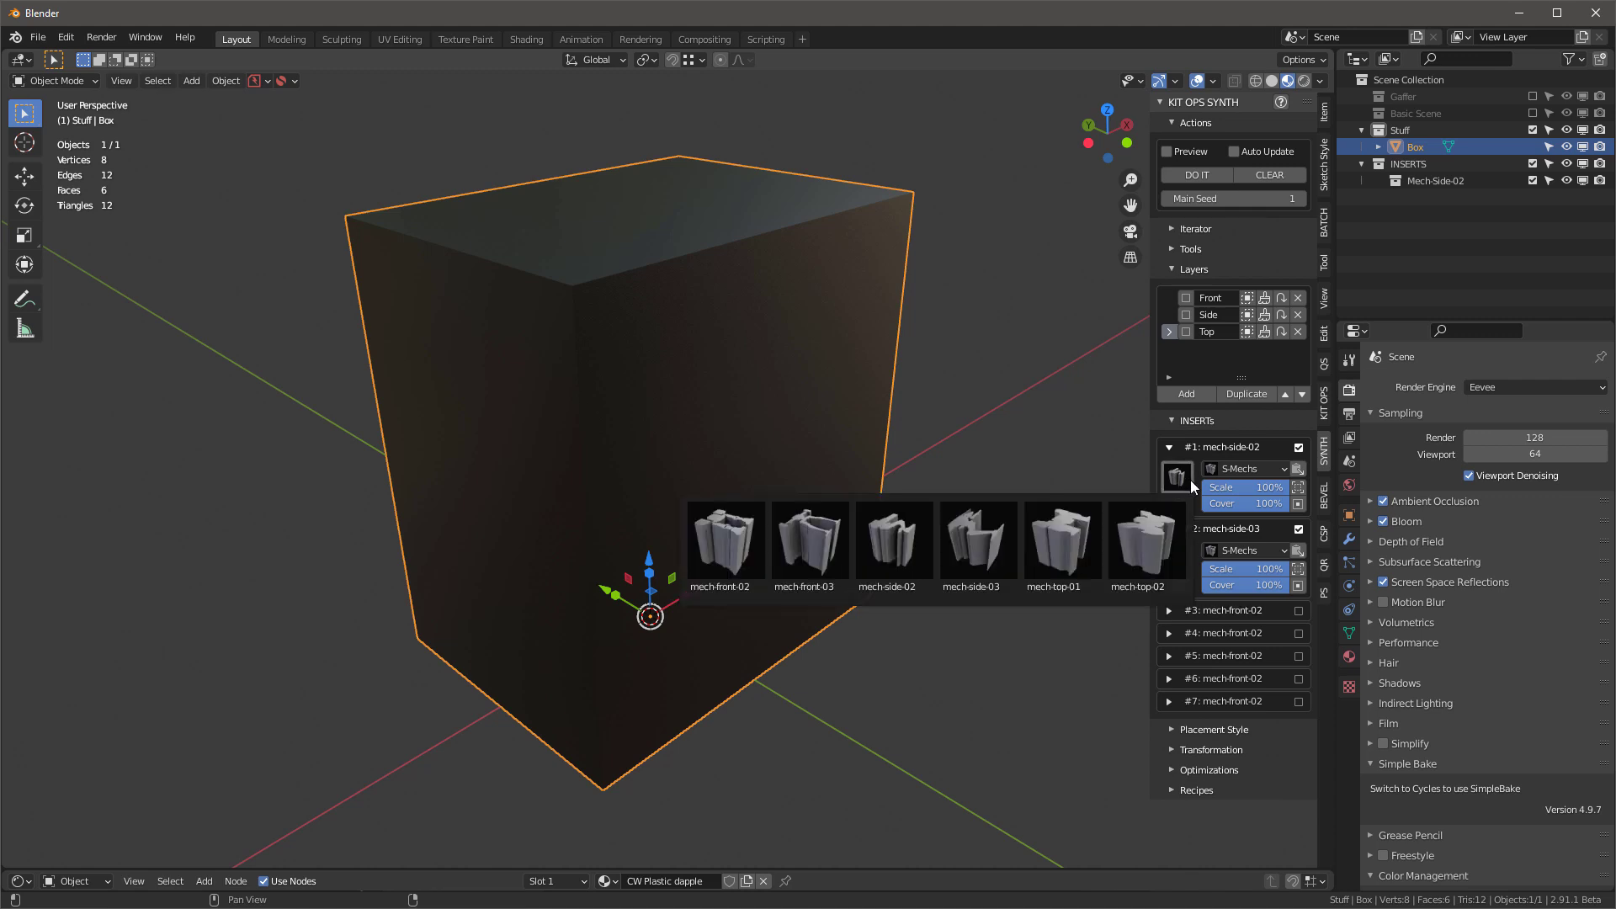
pyautogui.click(1078, 547)
pyautogui.click(1166, 562)
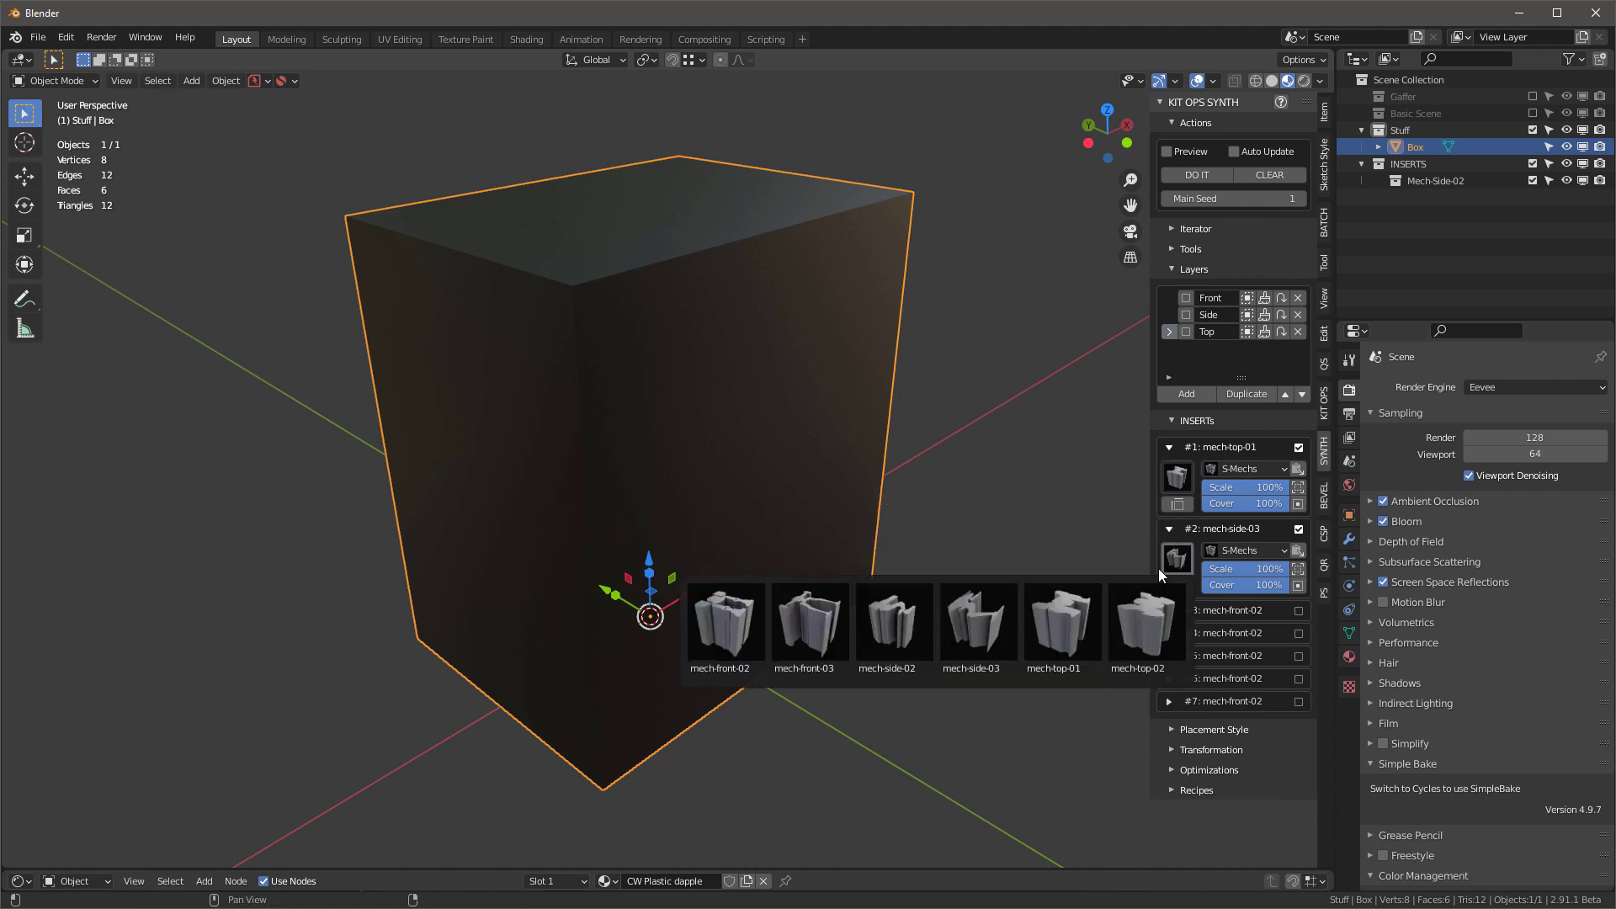
pyautogui.click(1158, 628)
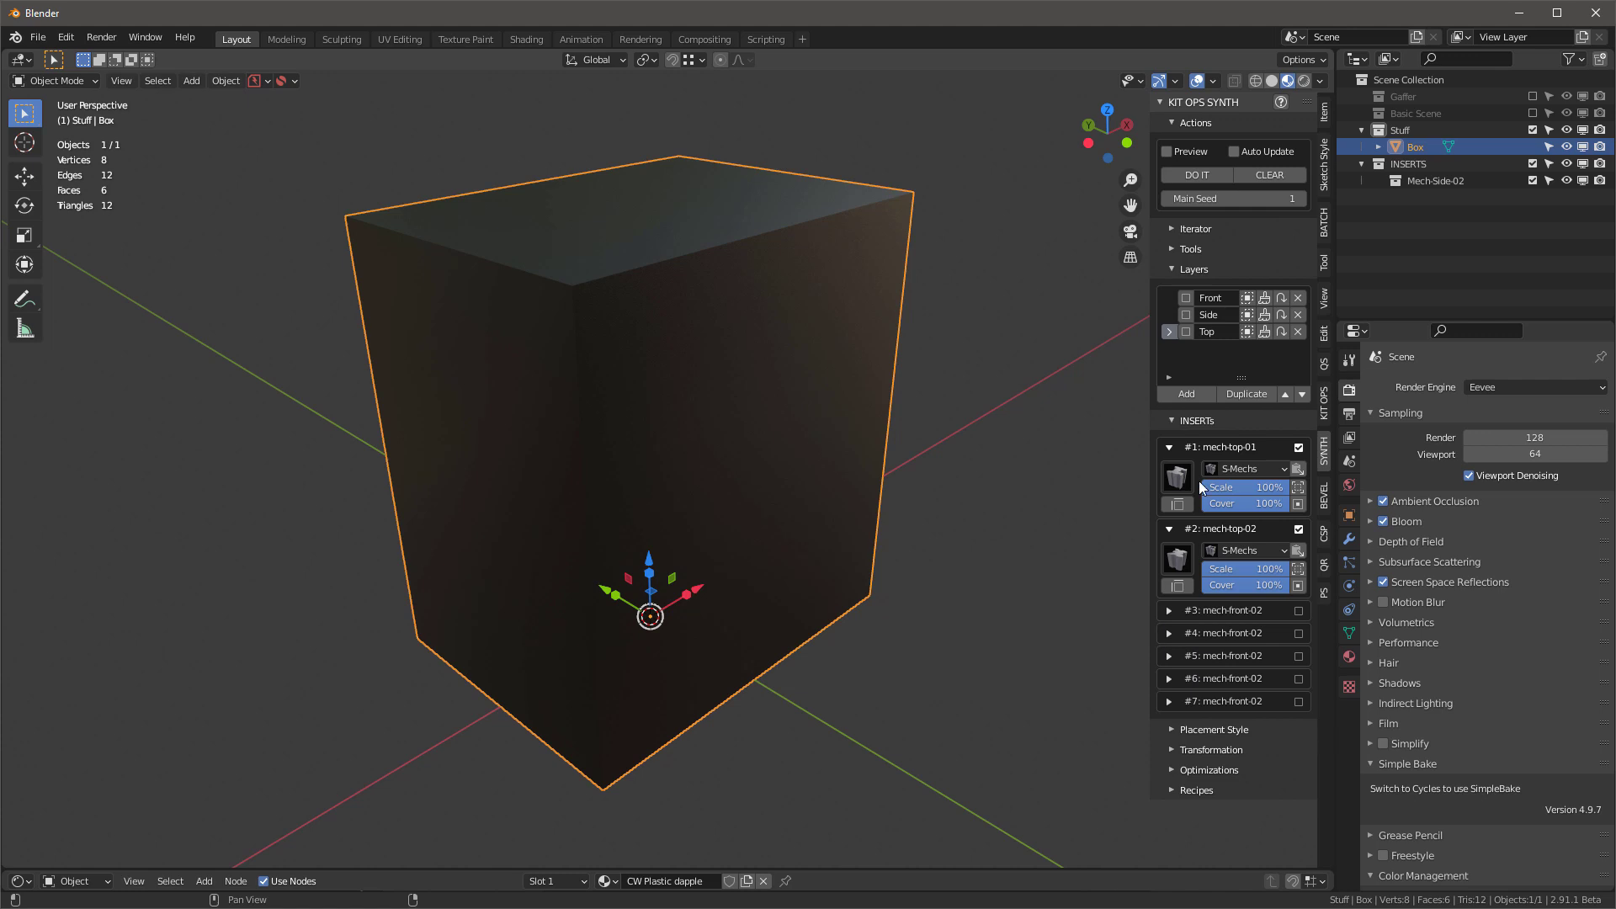
pyautogui.click(1187, 332)
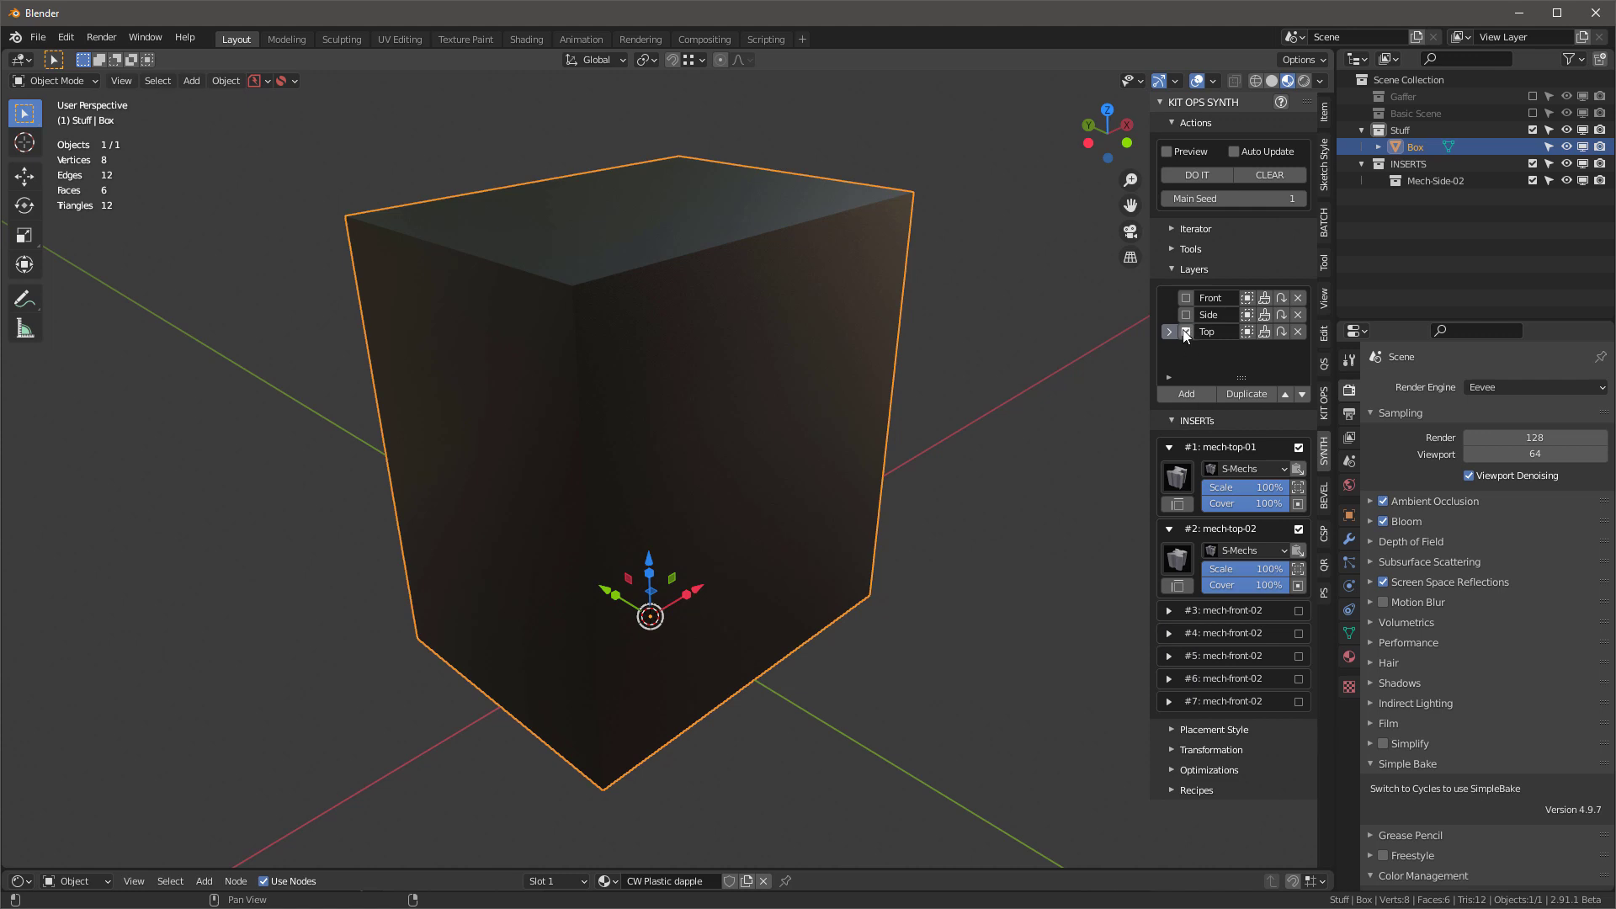
pyautogui.click(1197, 174)
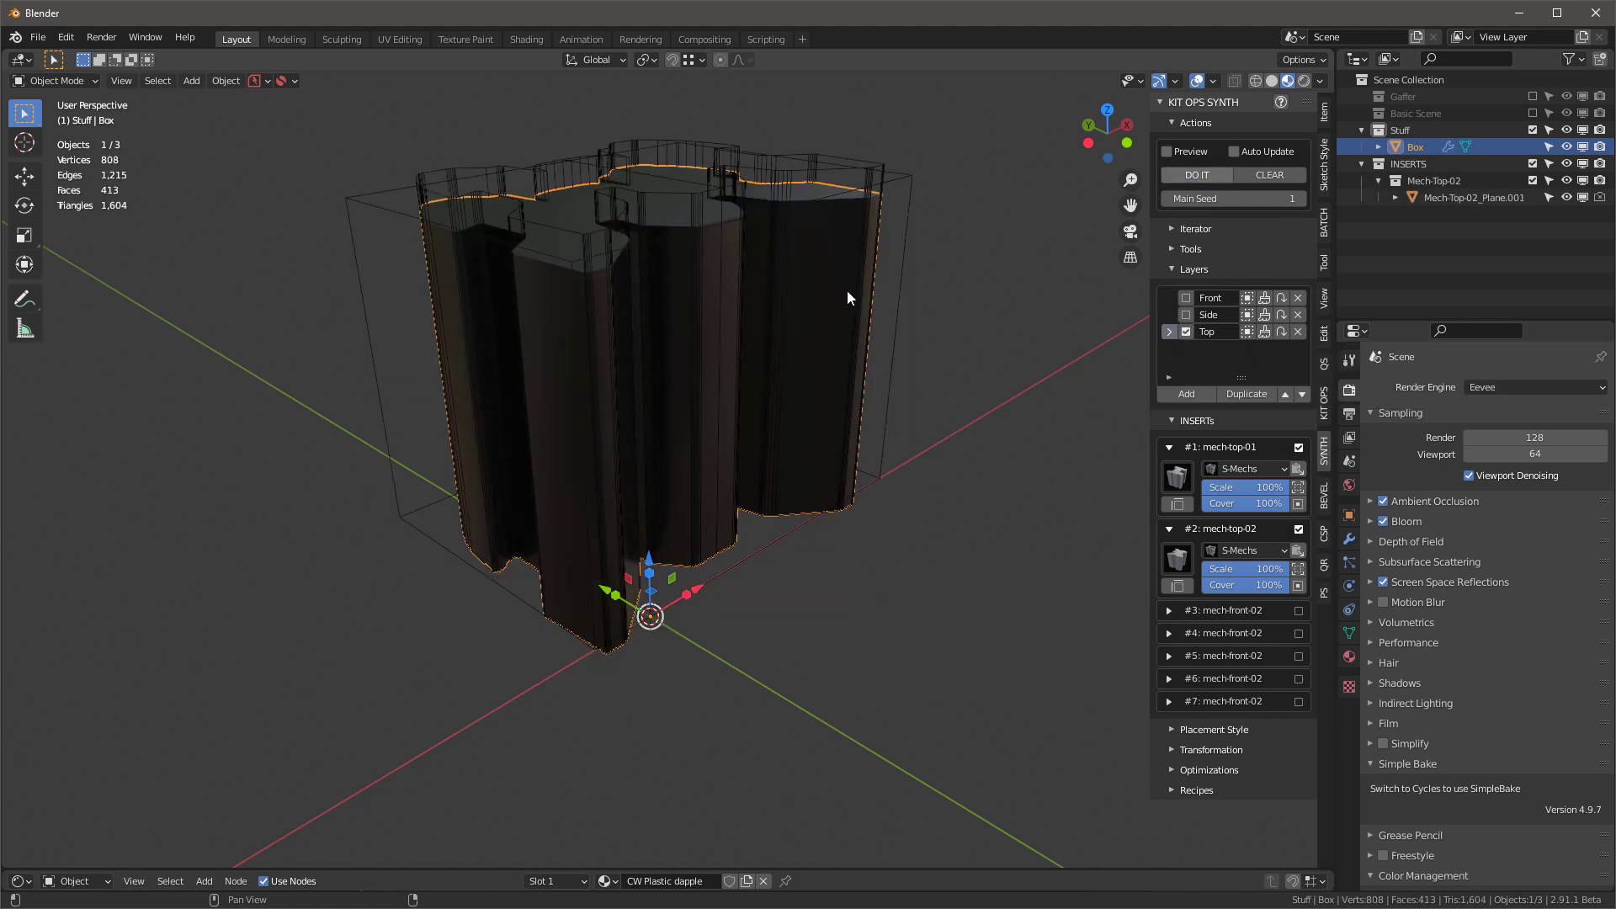
pyautogui.moveTo(813, 355); pyautogui.dragTo(974, 306, button='middle')
pyautogui.click(1235, 152)
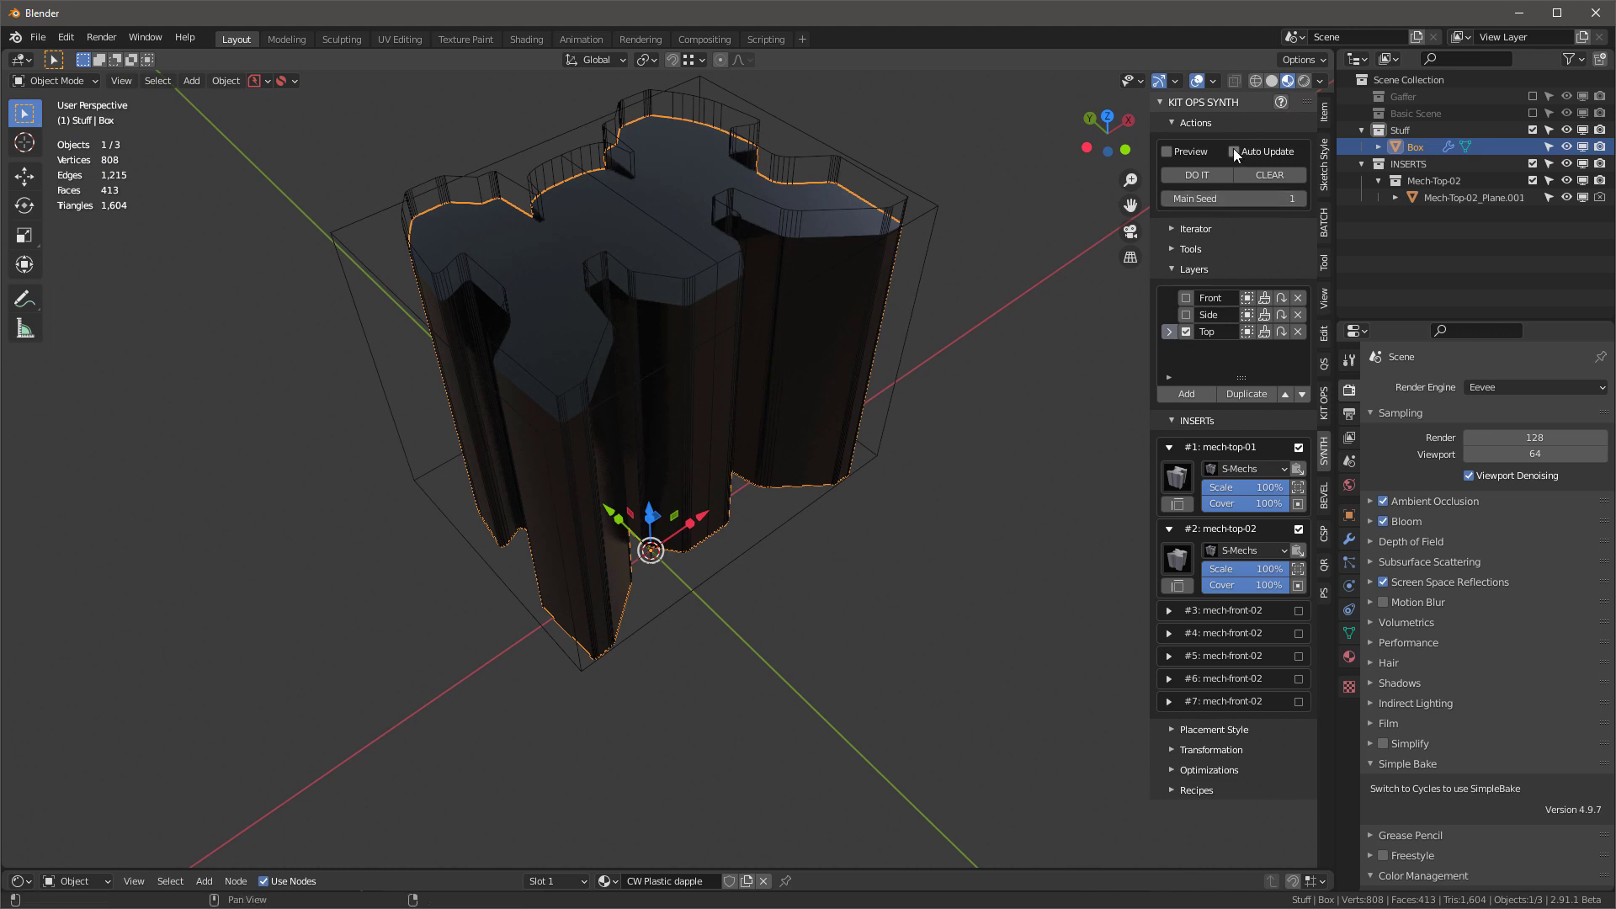
pyautogui.click(1302, 199)
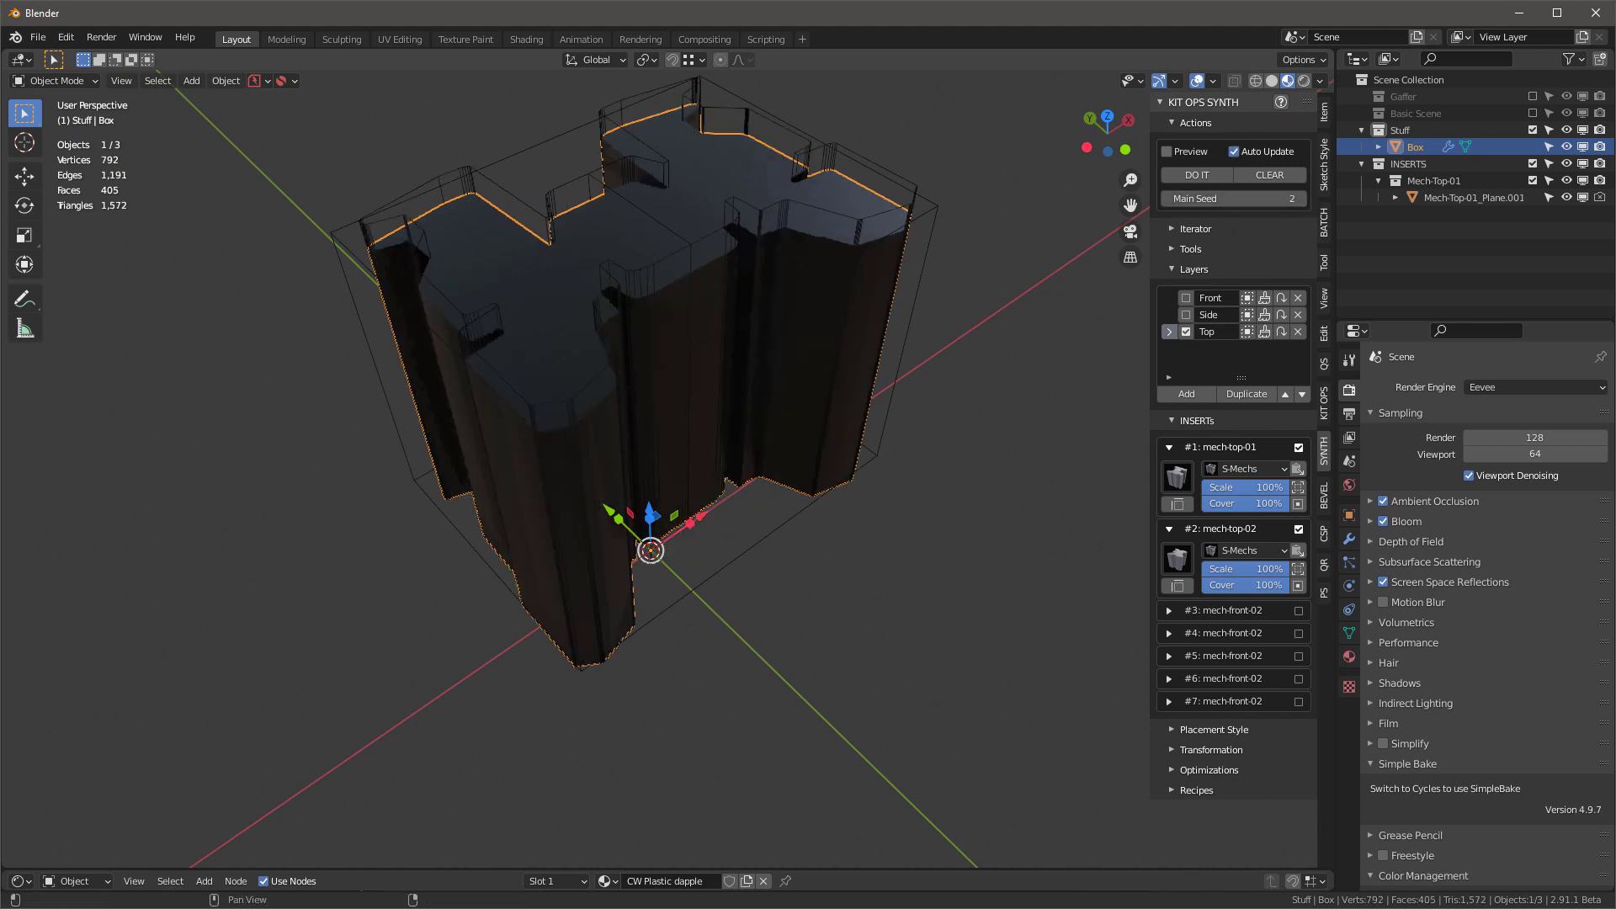
pyautogui.click(1302, 199)
pyautogui.click(1301, 200)
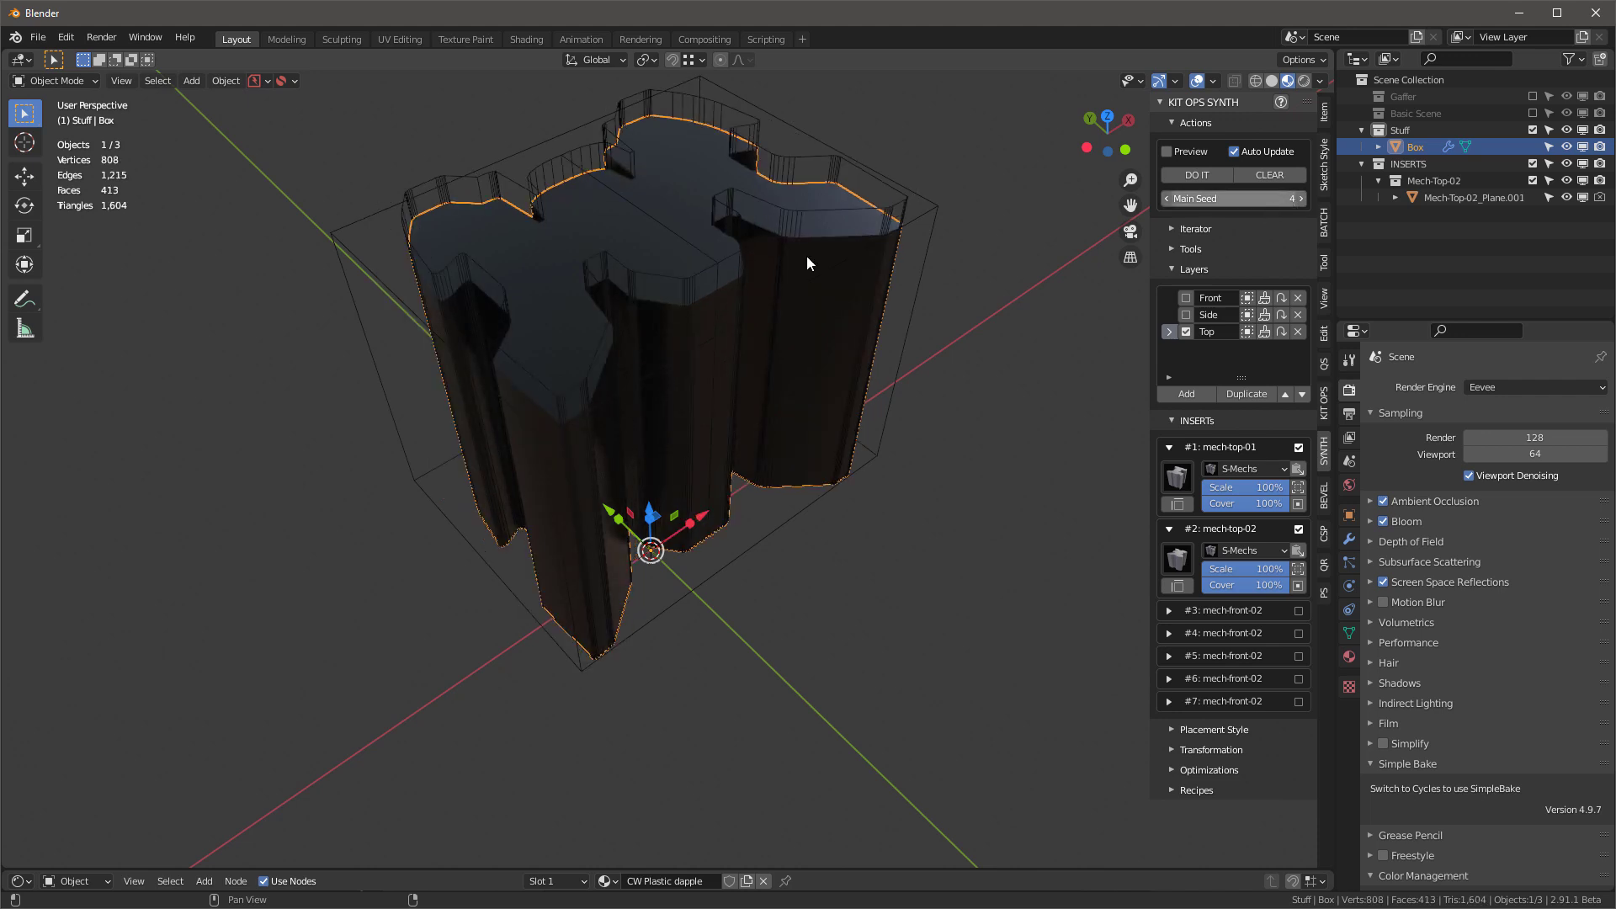
pyautogui.moveTo(807, 255); pyautogui.dragTo(659, 149, button='middle')
pyautogui.scroll(1, 667, 155)
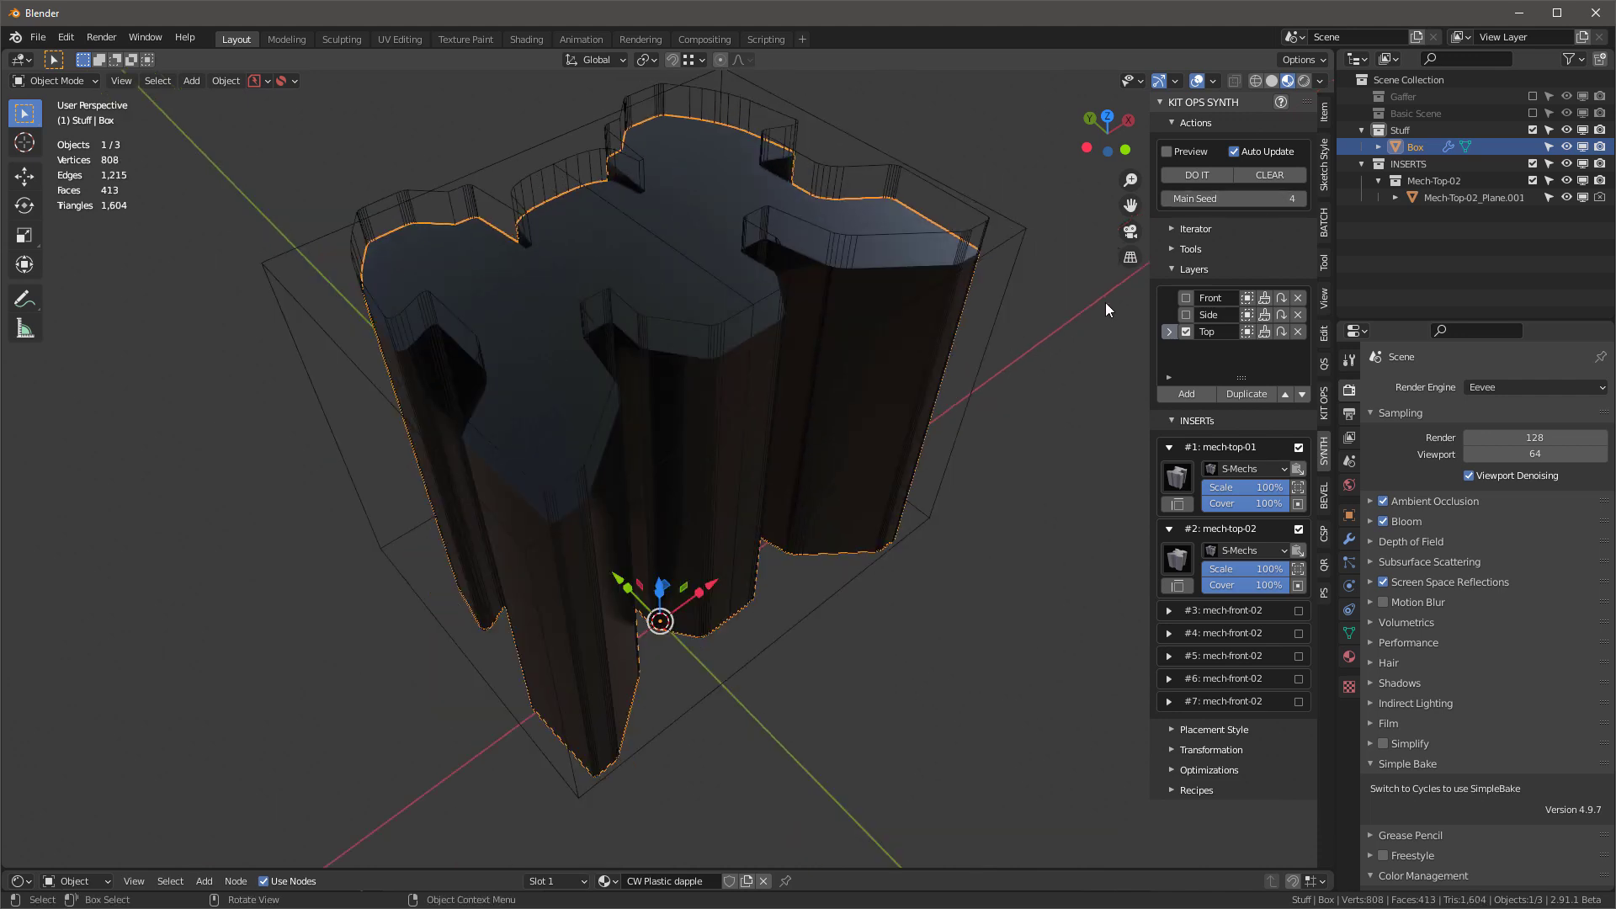
# Deselect the box's top face in Edit Mode and check the faces assigned to the Top, Side and Front layers.
pyautogui.moveTo(978, 370); pyautogui.dragTo(862, 403, button='middle')
pyautogui.press('Tab')
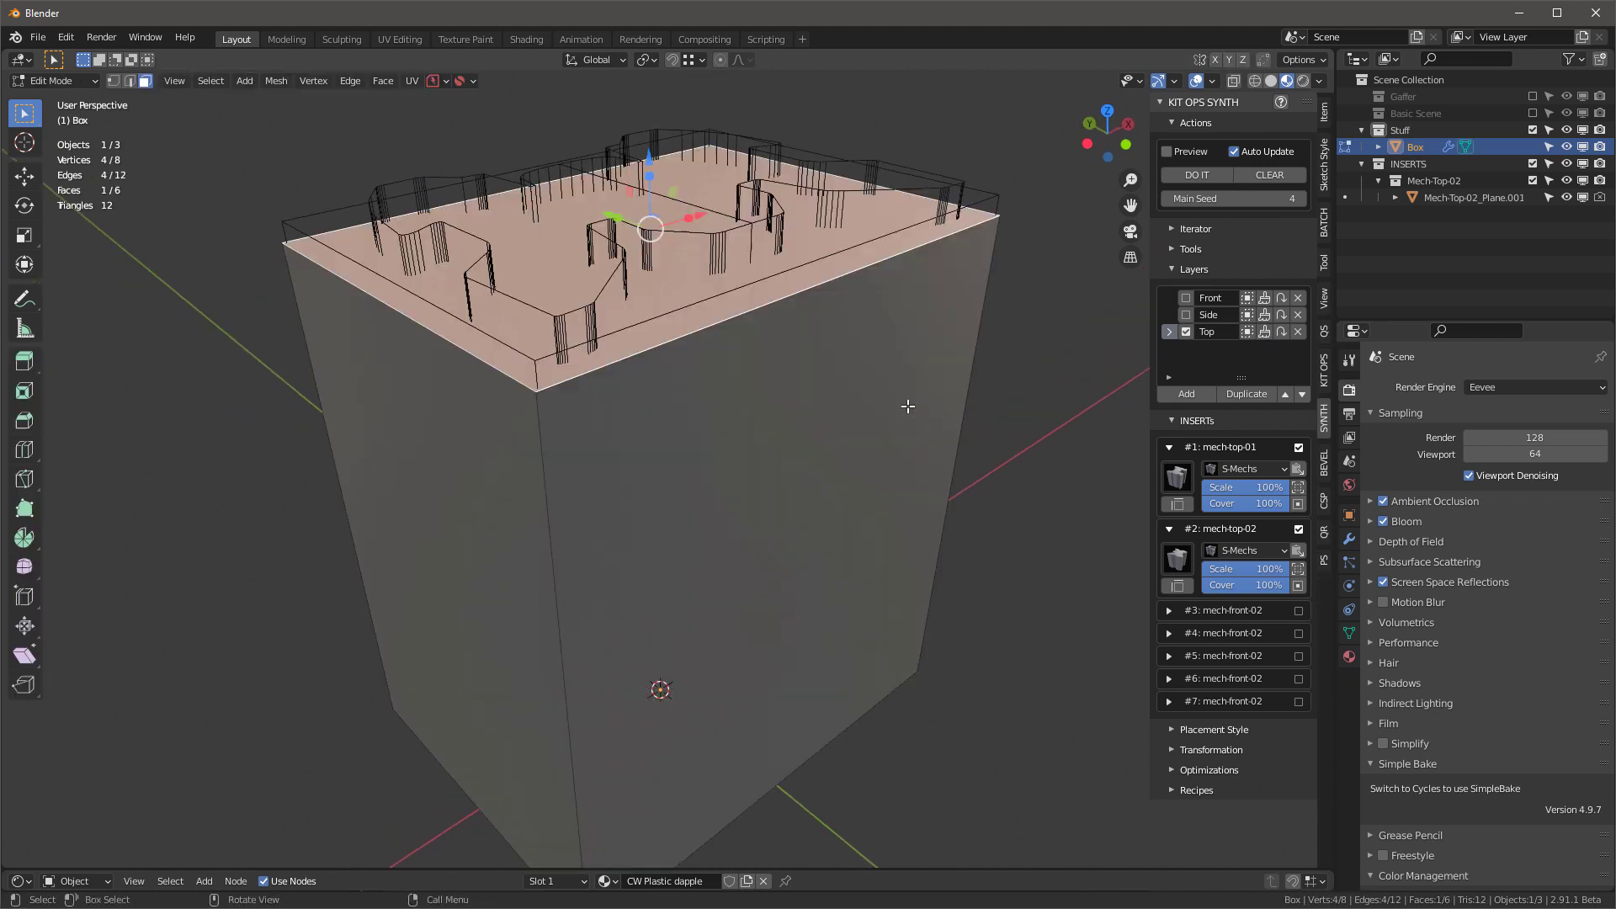
pyautogui.scroll(-2, 889, 393)
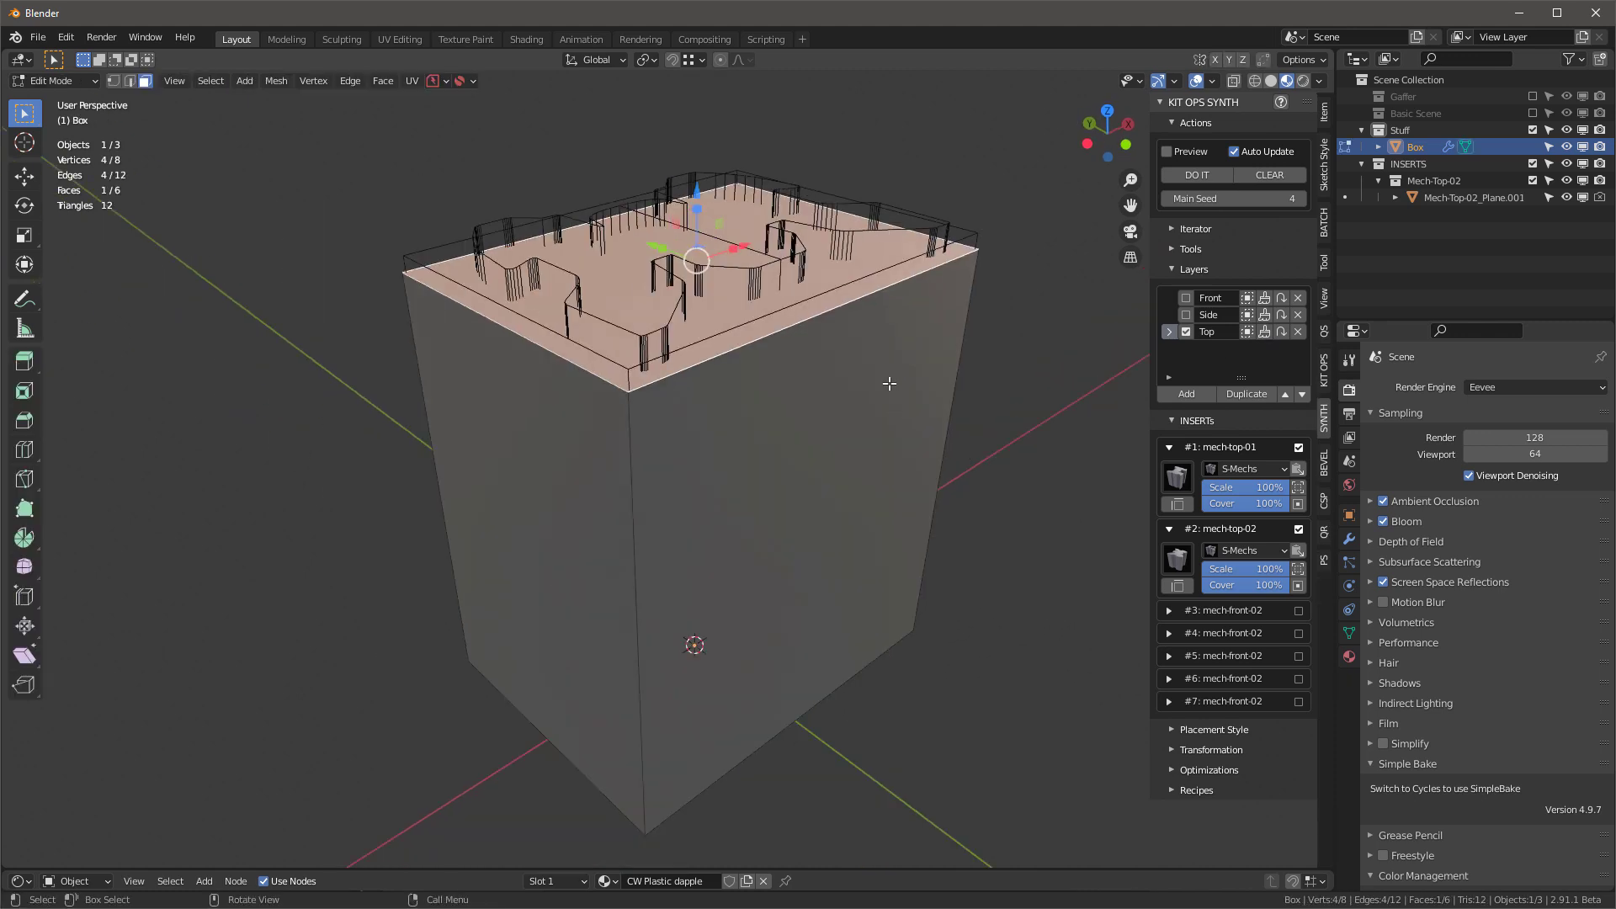
pyautogui.hotkey('alt', 'a')
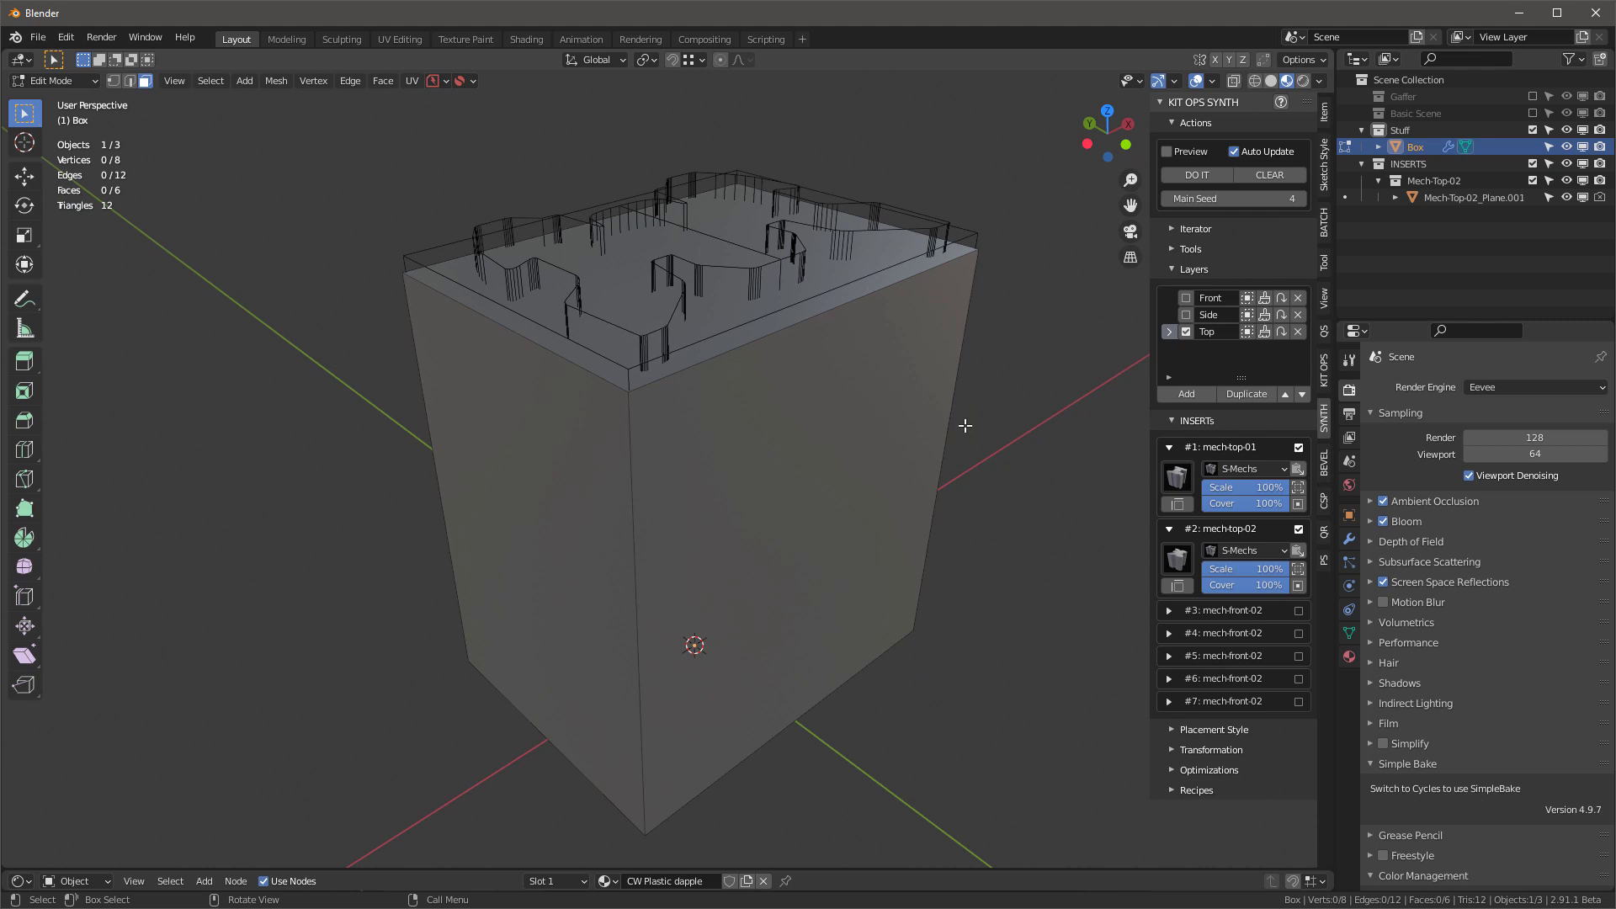
pyautogui.press('Tab')
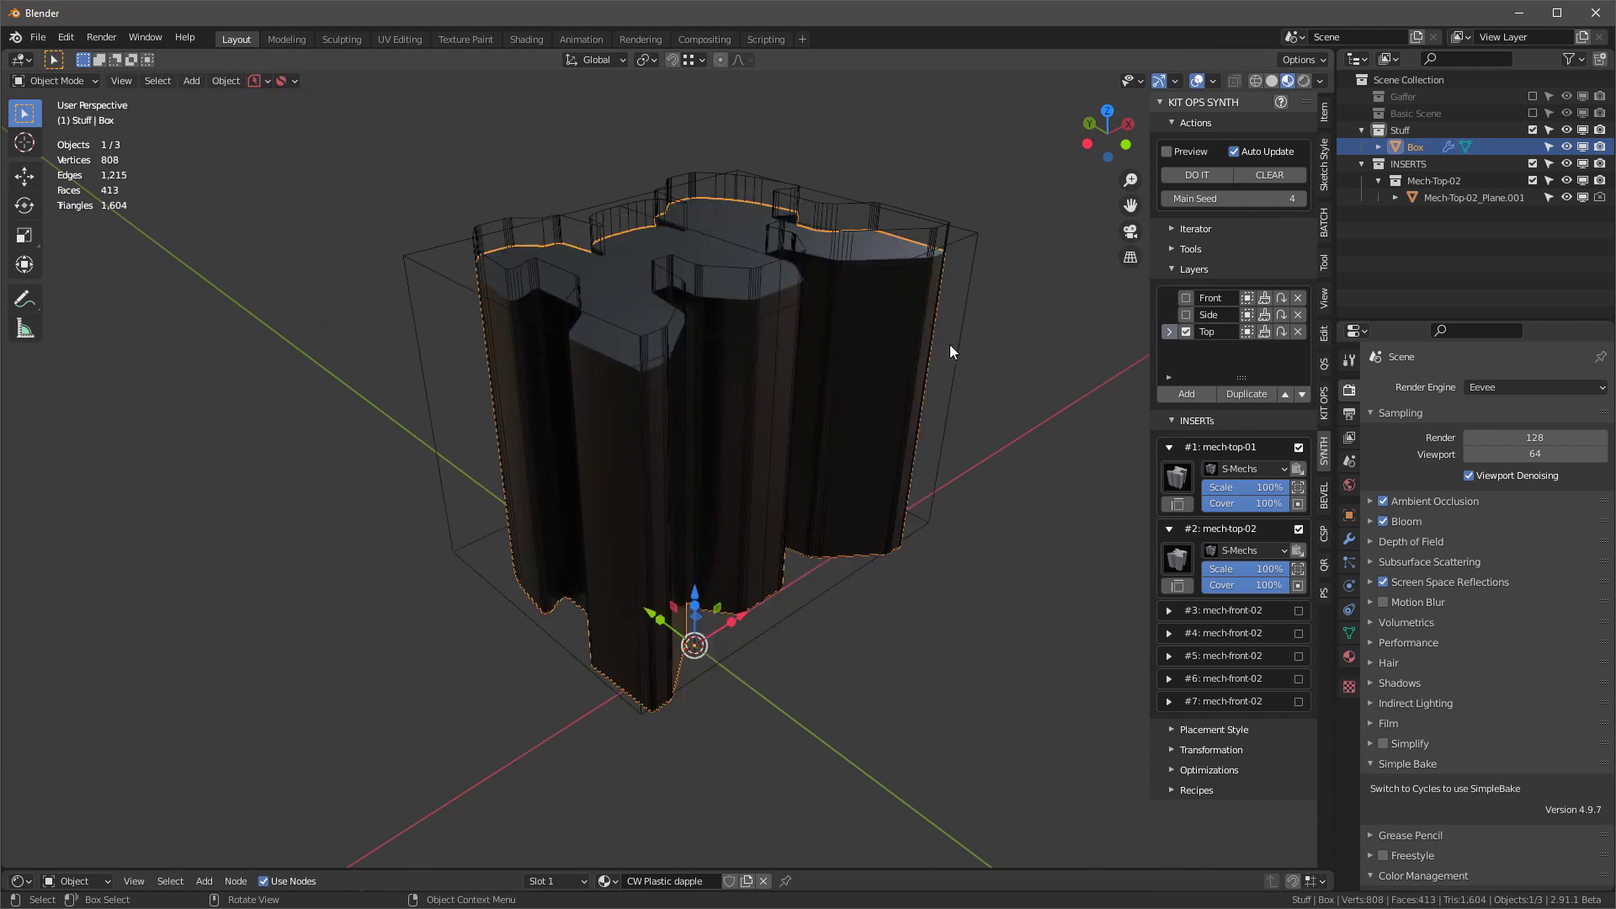
pyautogui.click(1244, 332)
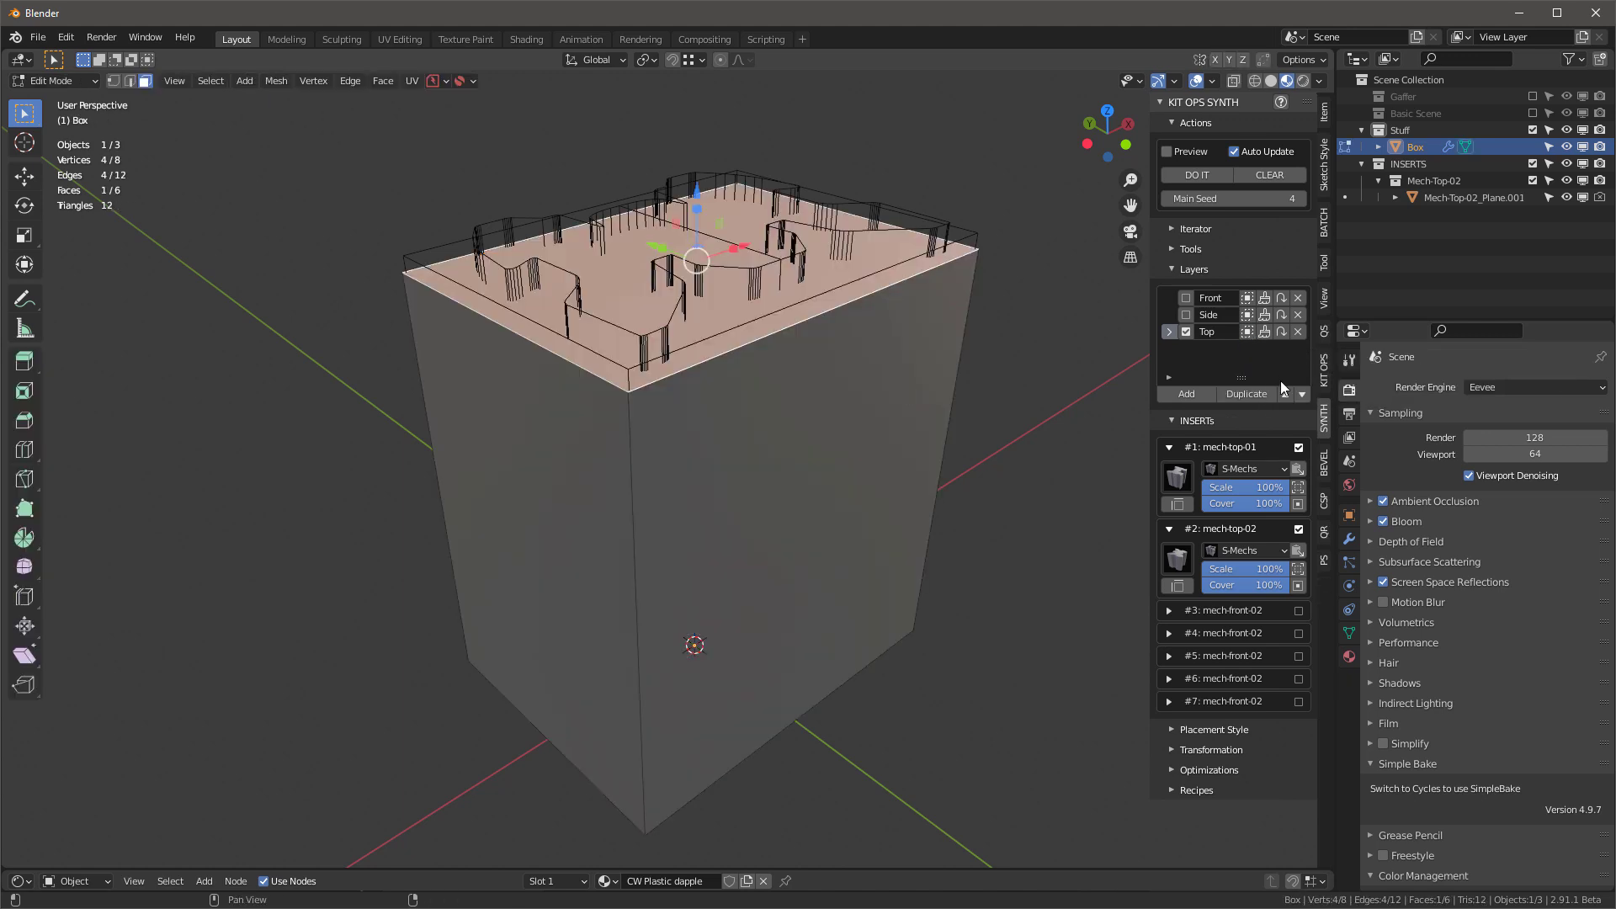
pyautogui.click(1248, 315)
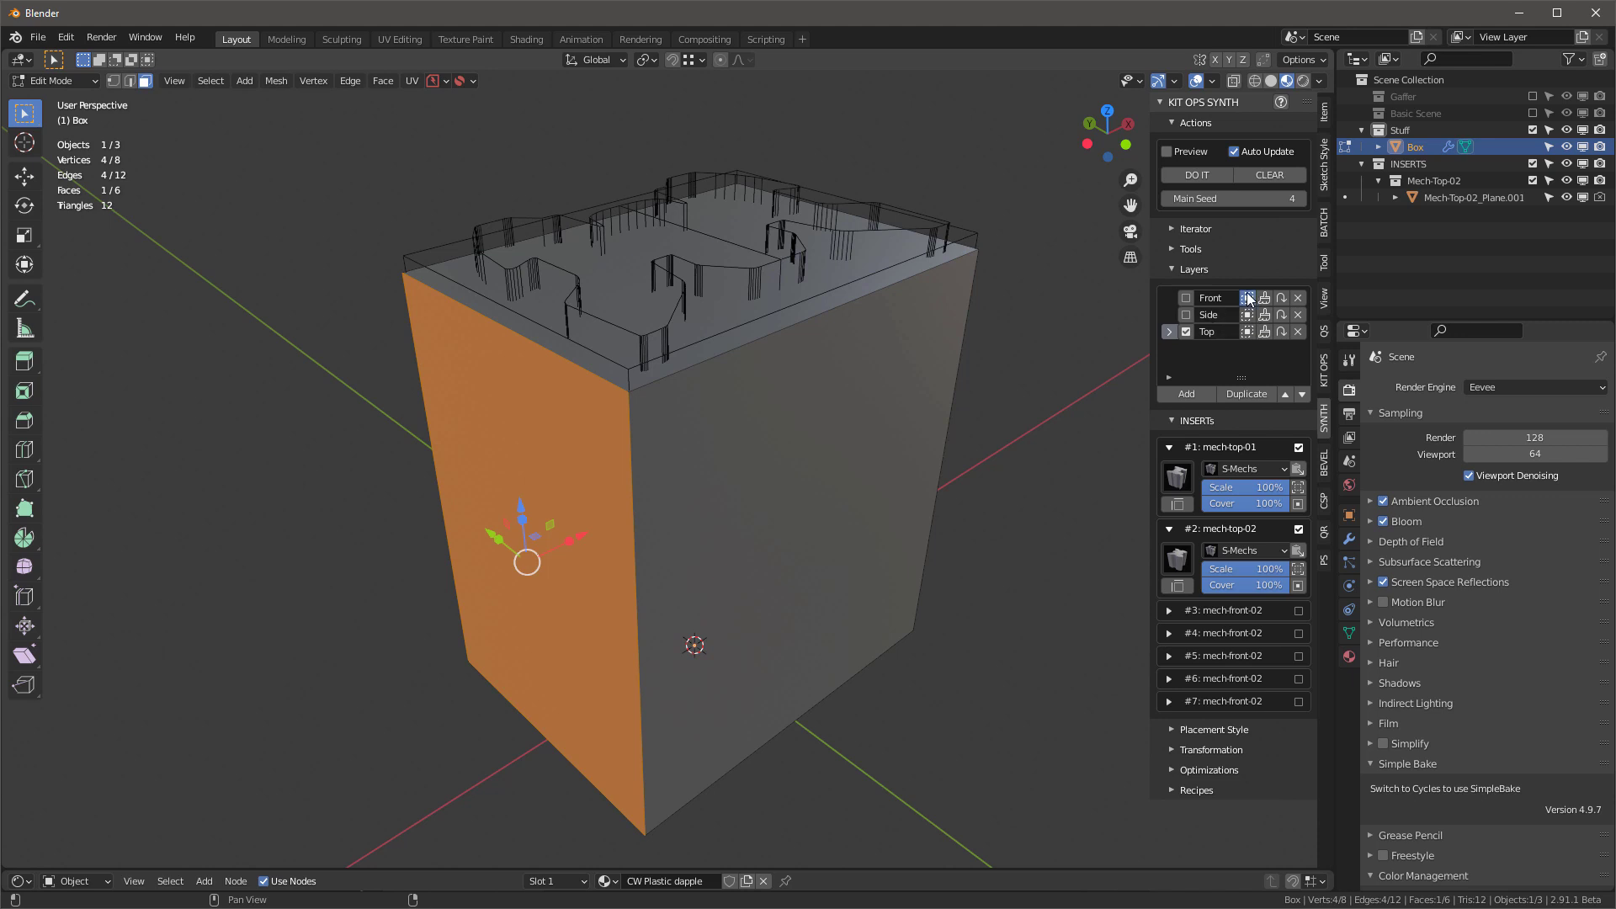
pyautogui.click(1248, 298)
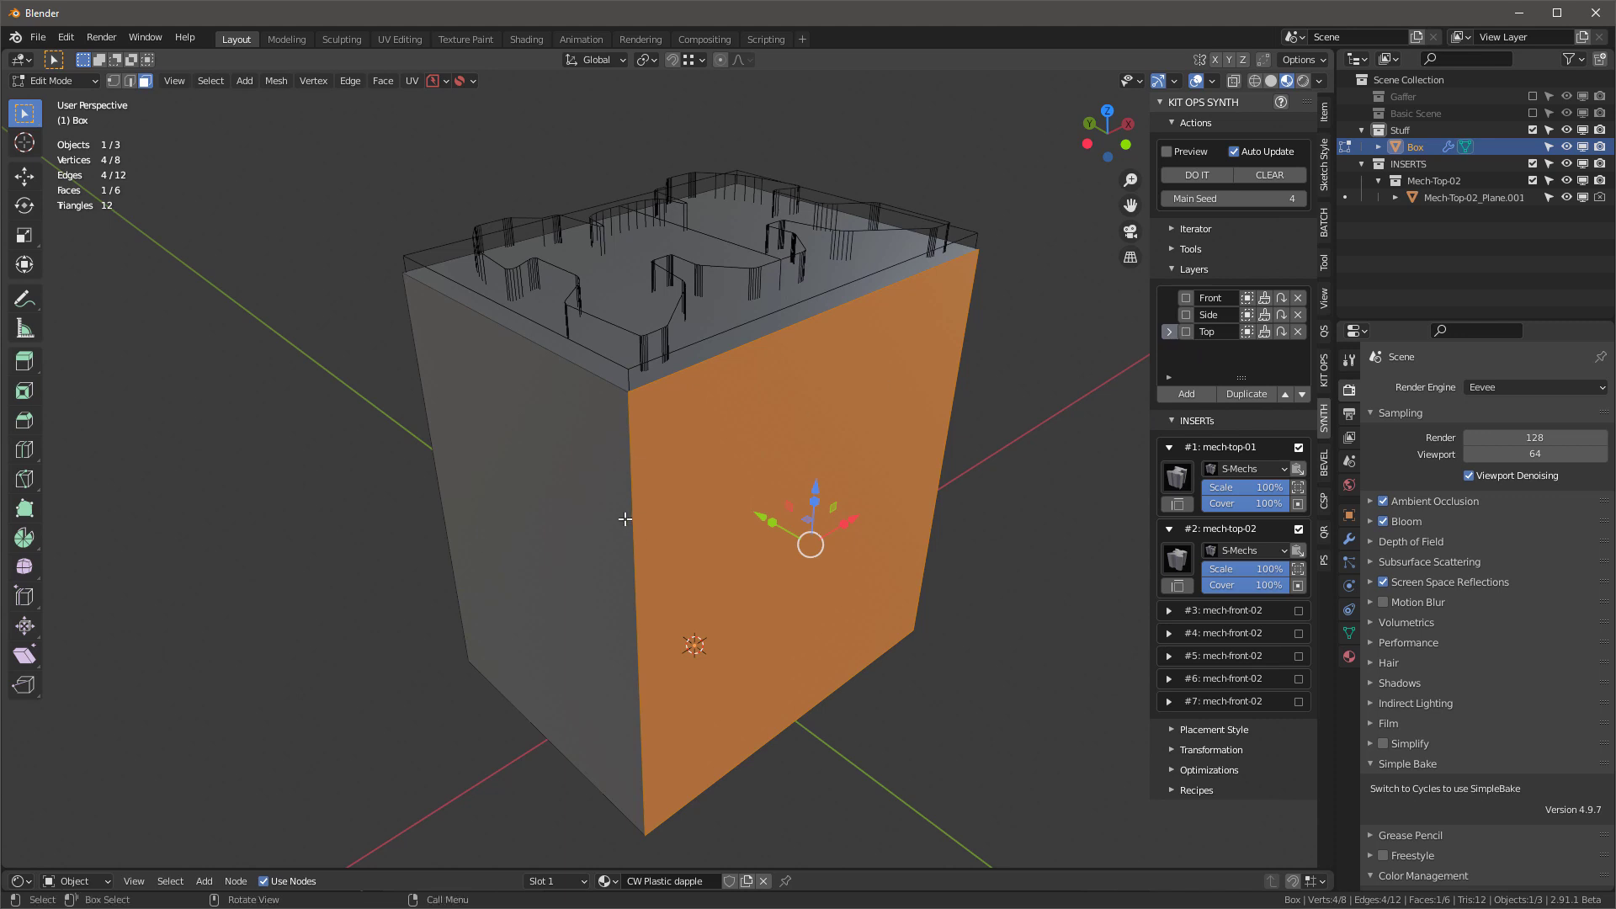
# Deselect all faces with Select > None and clear the Top layer's generated inserts.
pyautogui.click(211, 81)
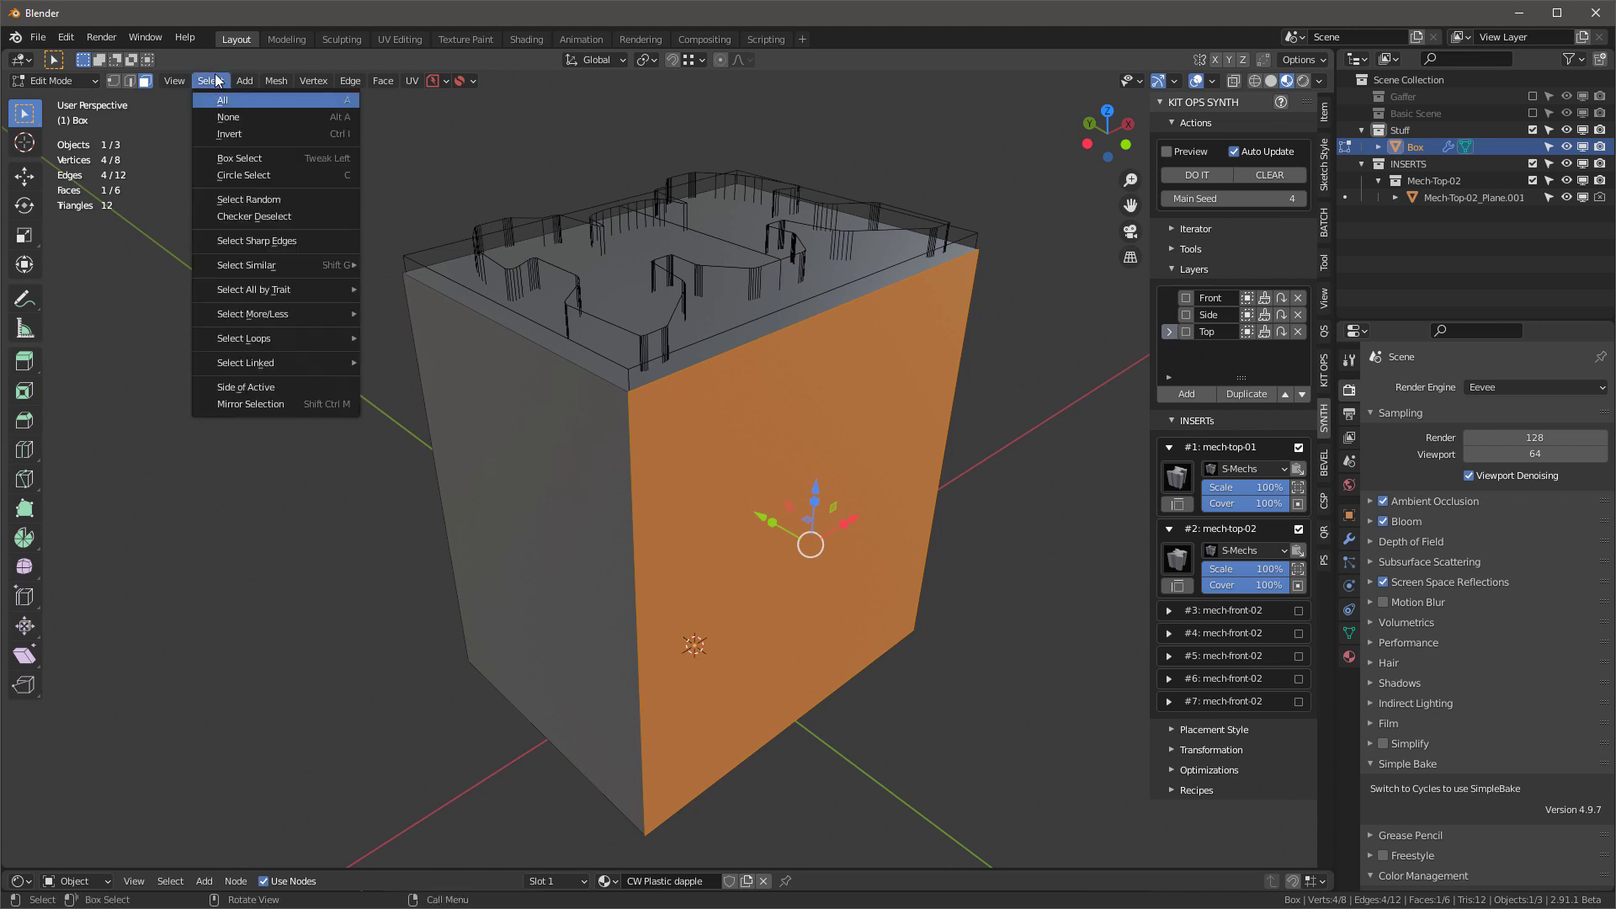
pyautogui.click(234, 119)
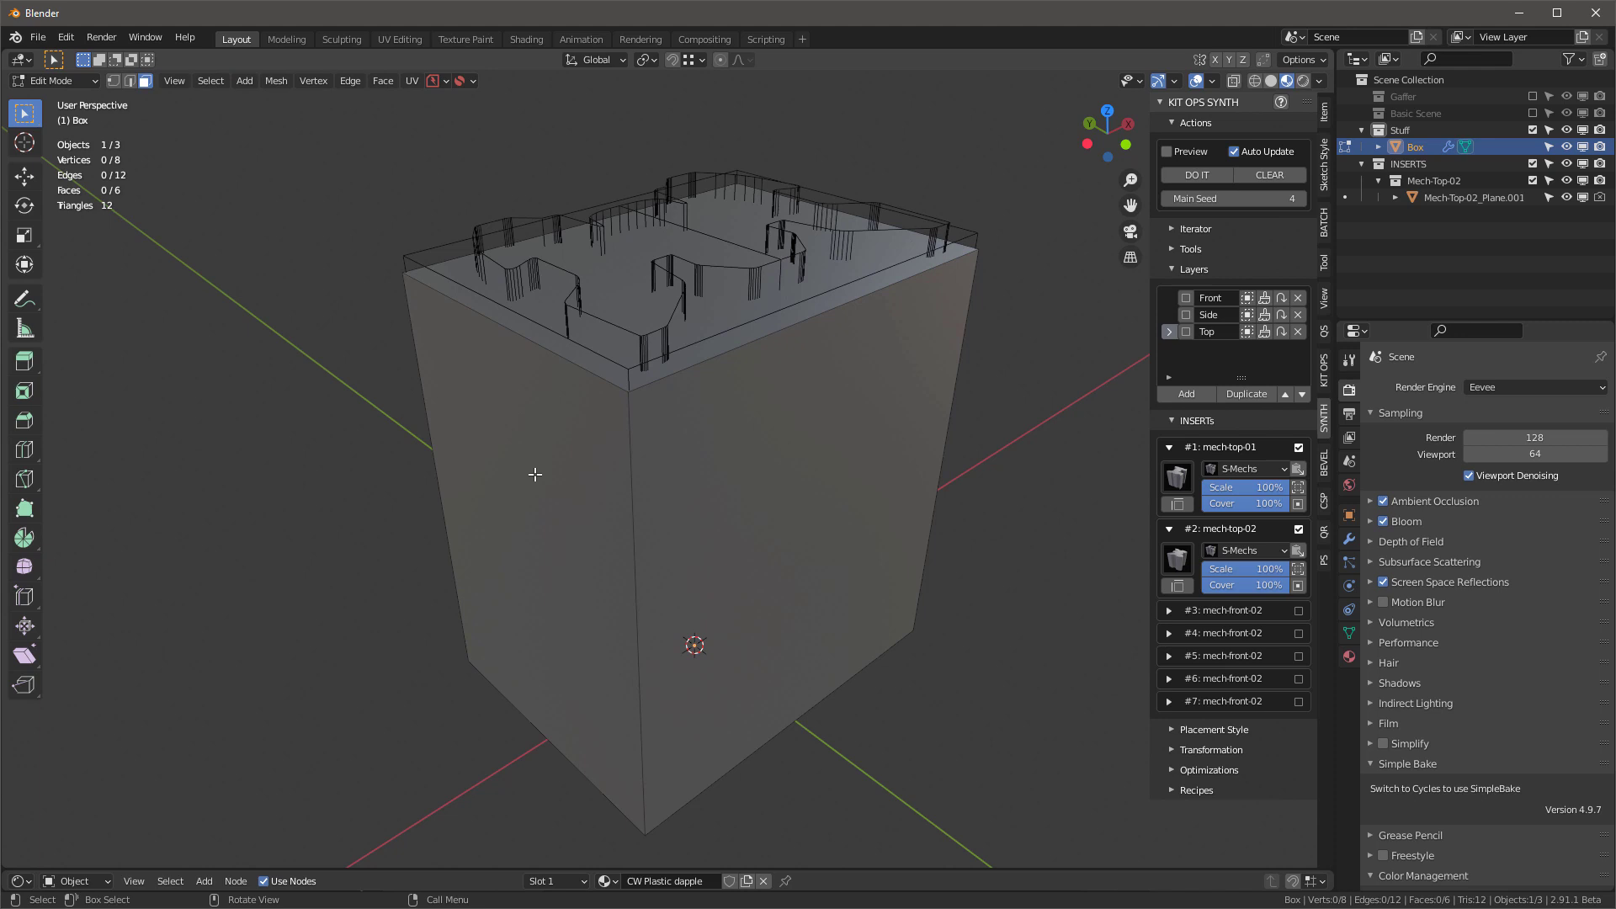
pyautogui.click(1265, 331)
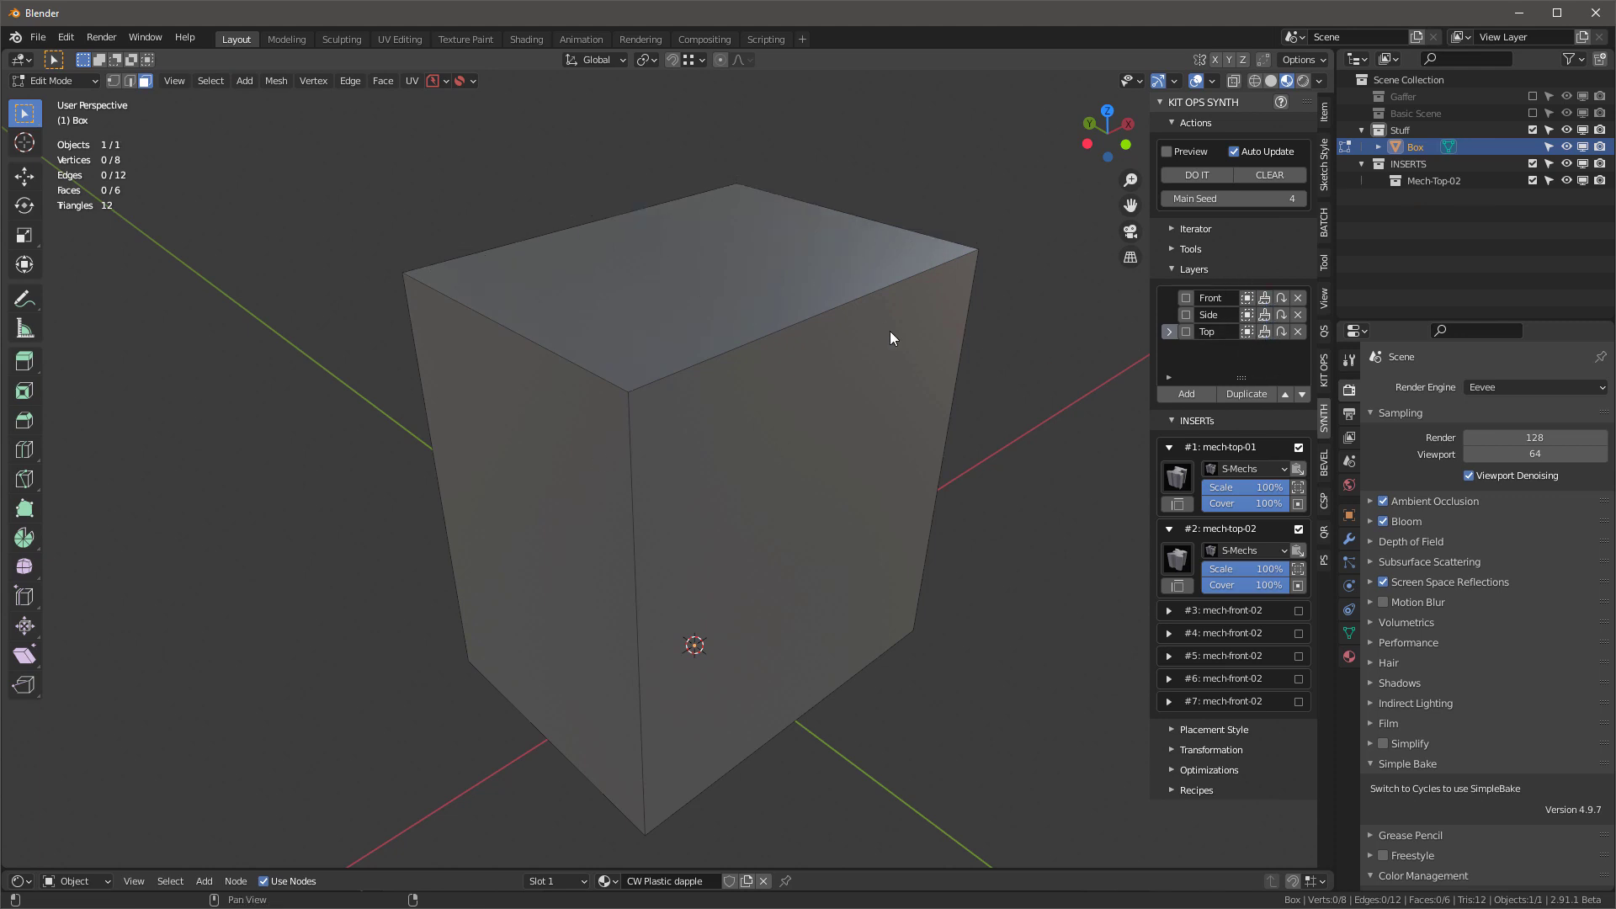
# Back in Object Mode, tick the Front, Side and Top SYNTH layers to add Mech-Front-02, Mech-Side-02 and Mech-Top-01 inserts.
pyautogui.press('Tab')
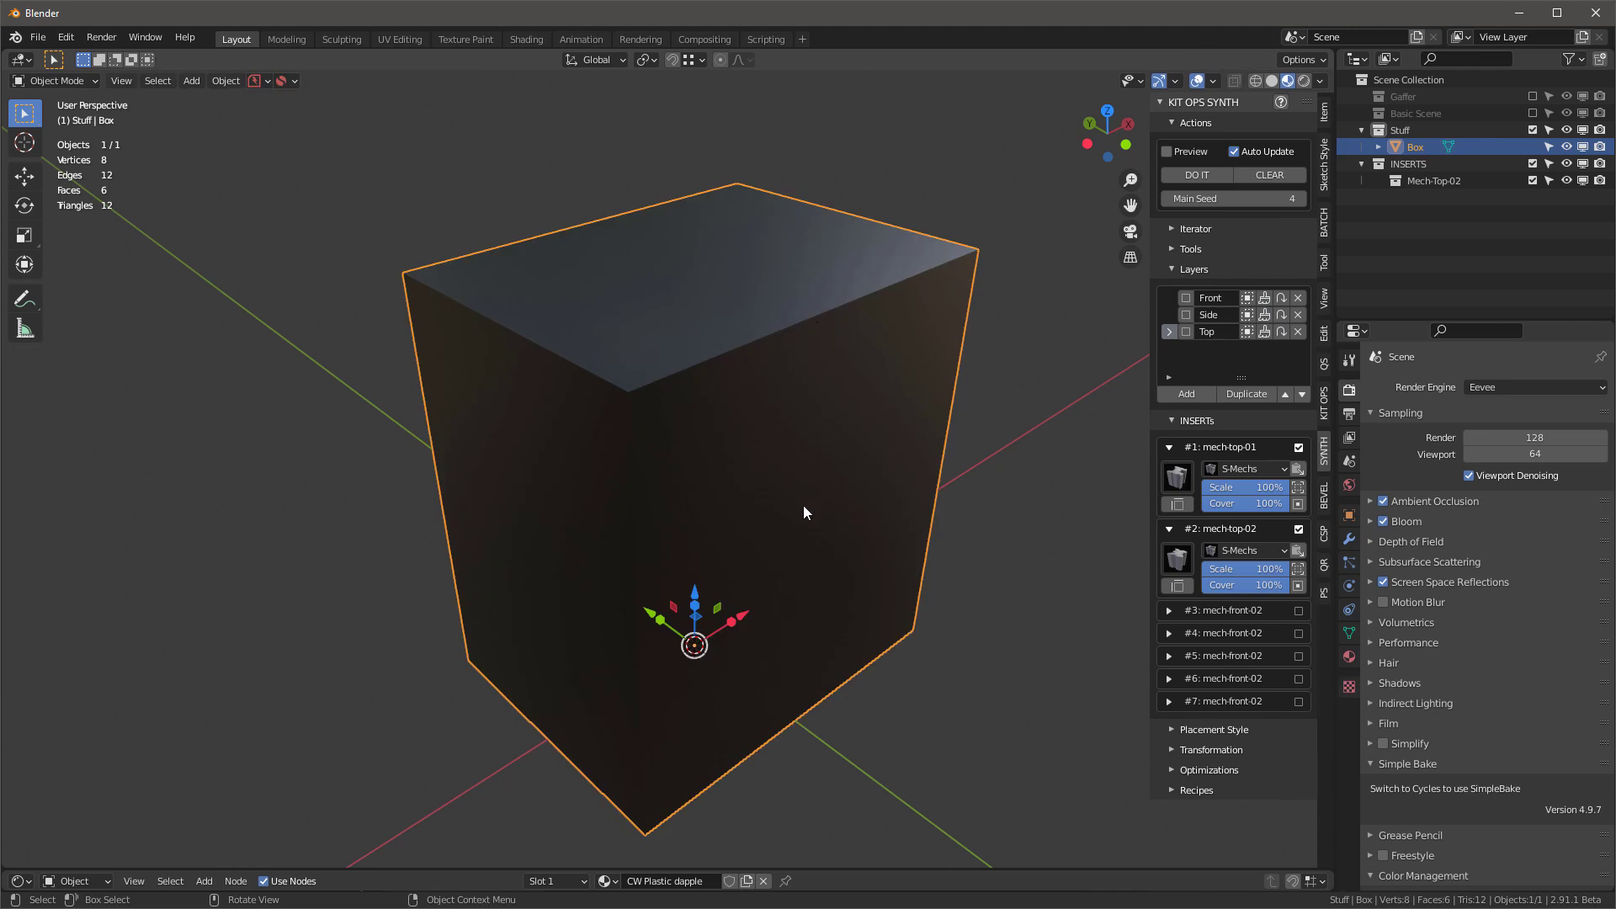
pyautogui.moveTo(788, 519); pyautogui.dragTo(750, 476, button='middle')
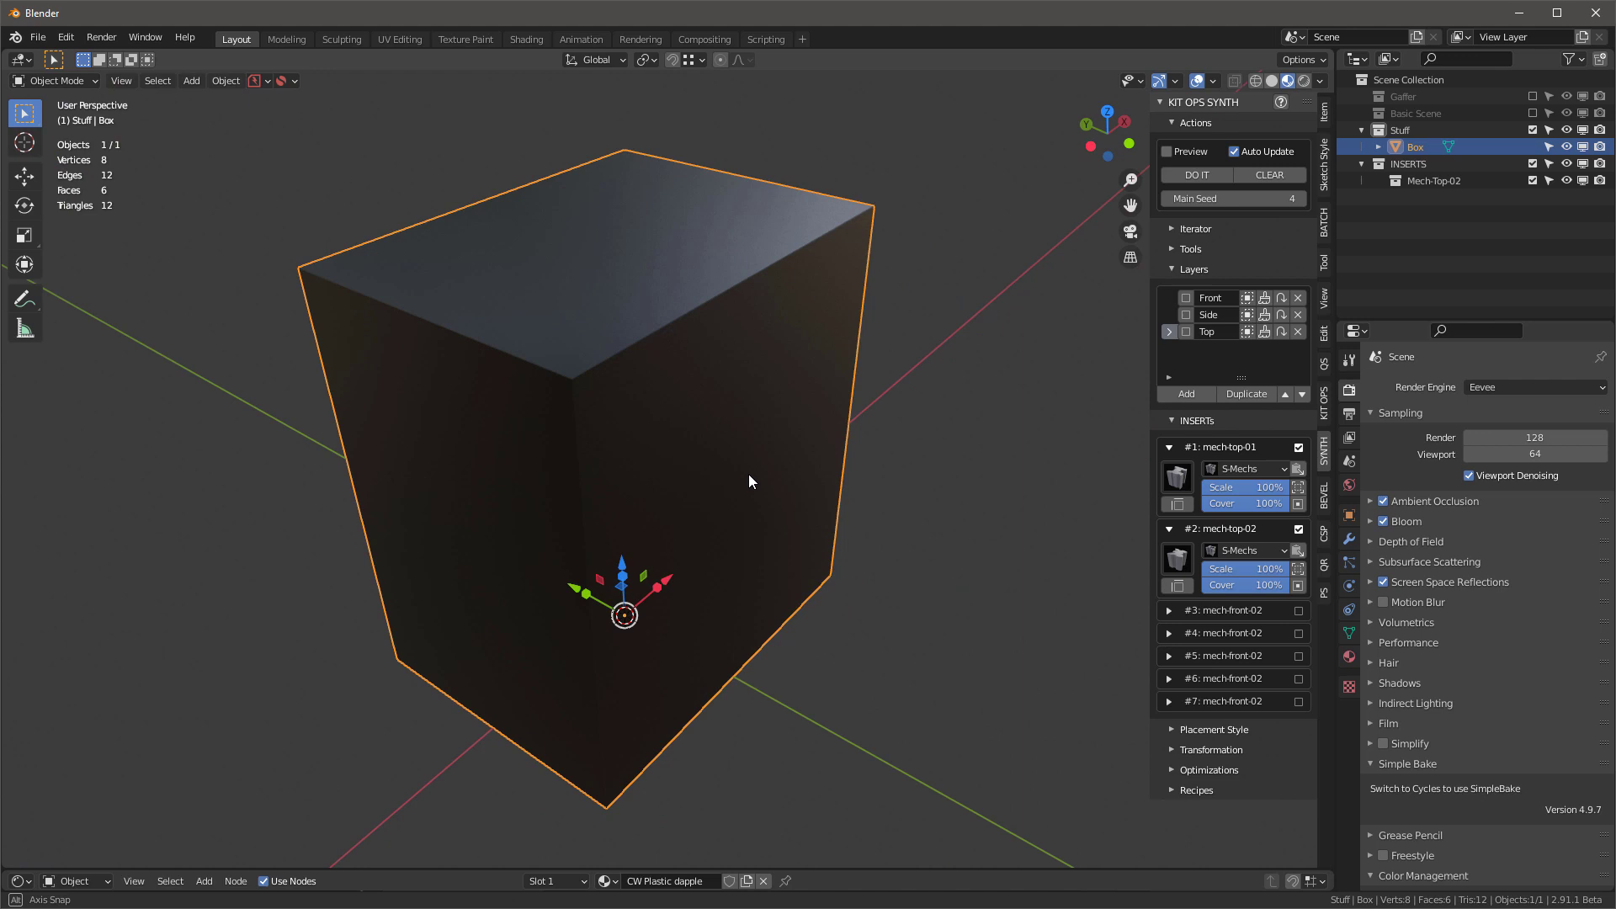
pyautogui.moveTo(769, 388); pyautogui.dragTo(744, 371, button='middle')
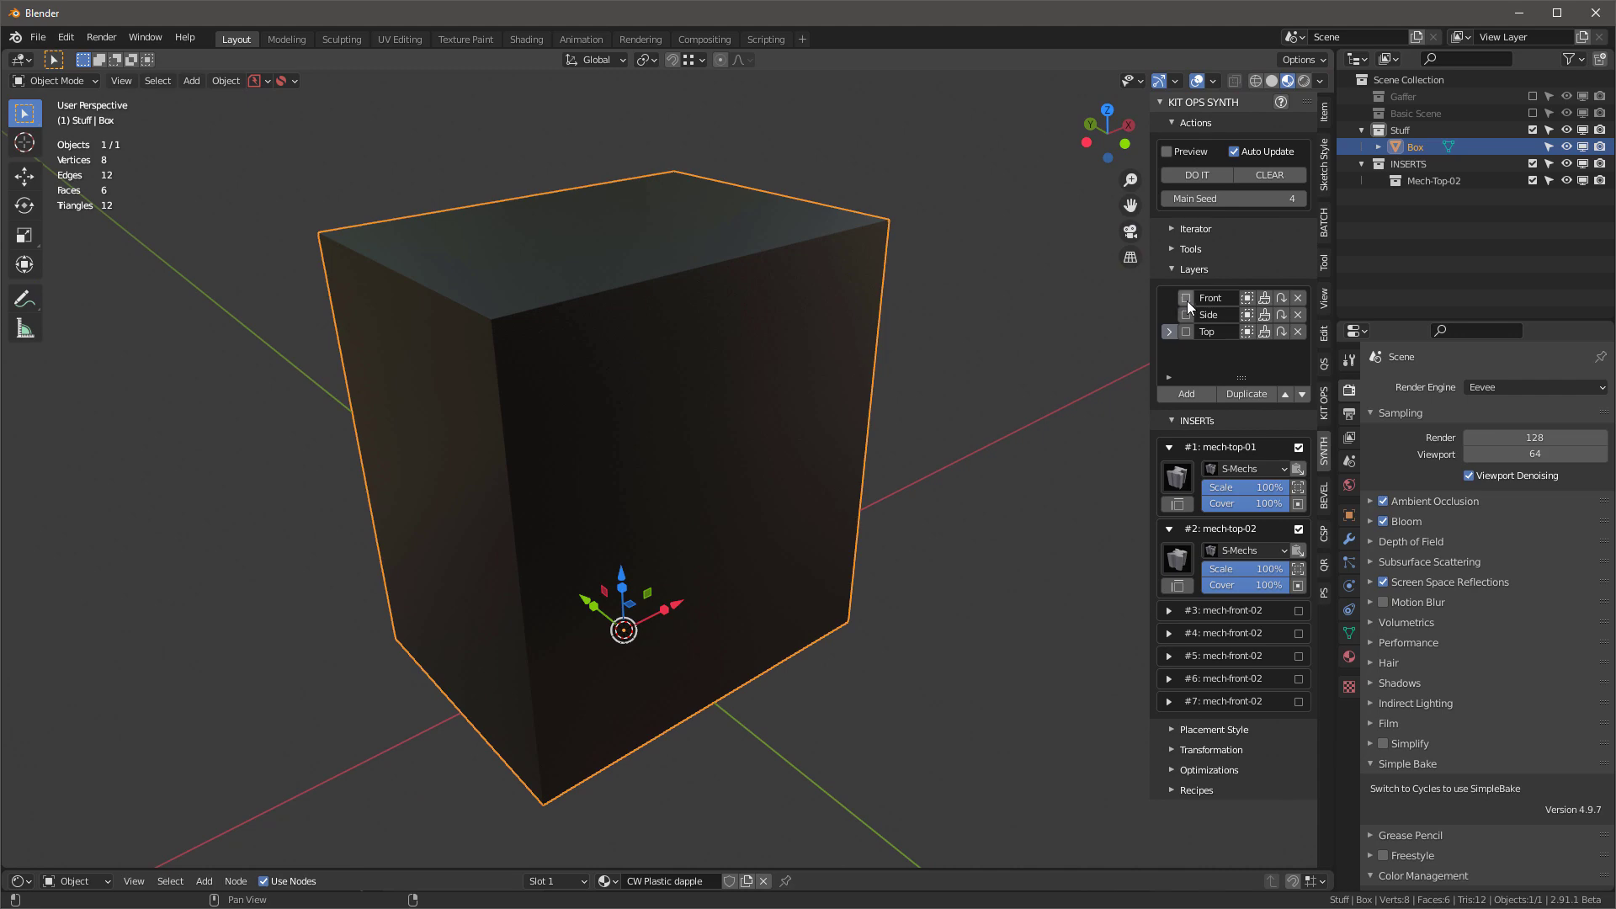
pyautogui.moveTo(1187, 299); pyautogui.dragTo(1187, 330)
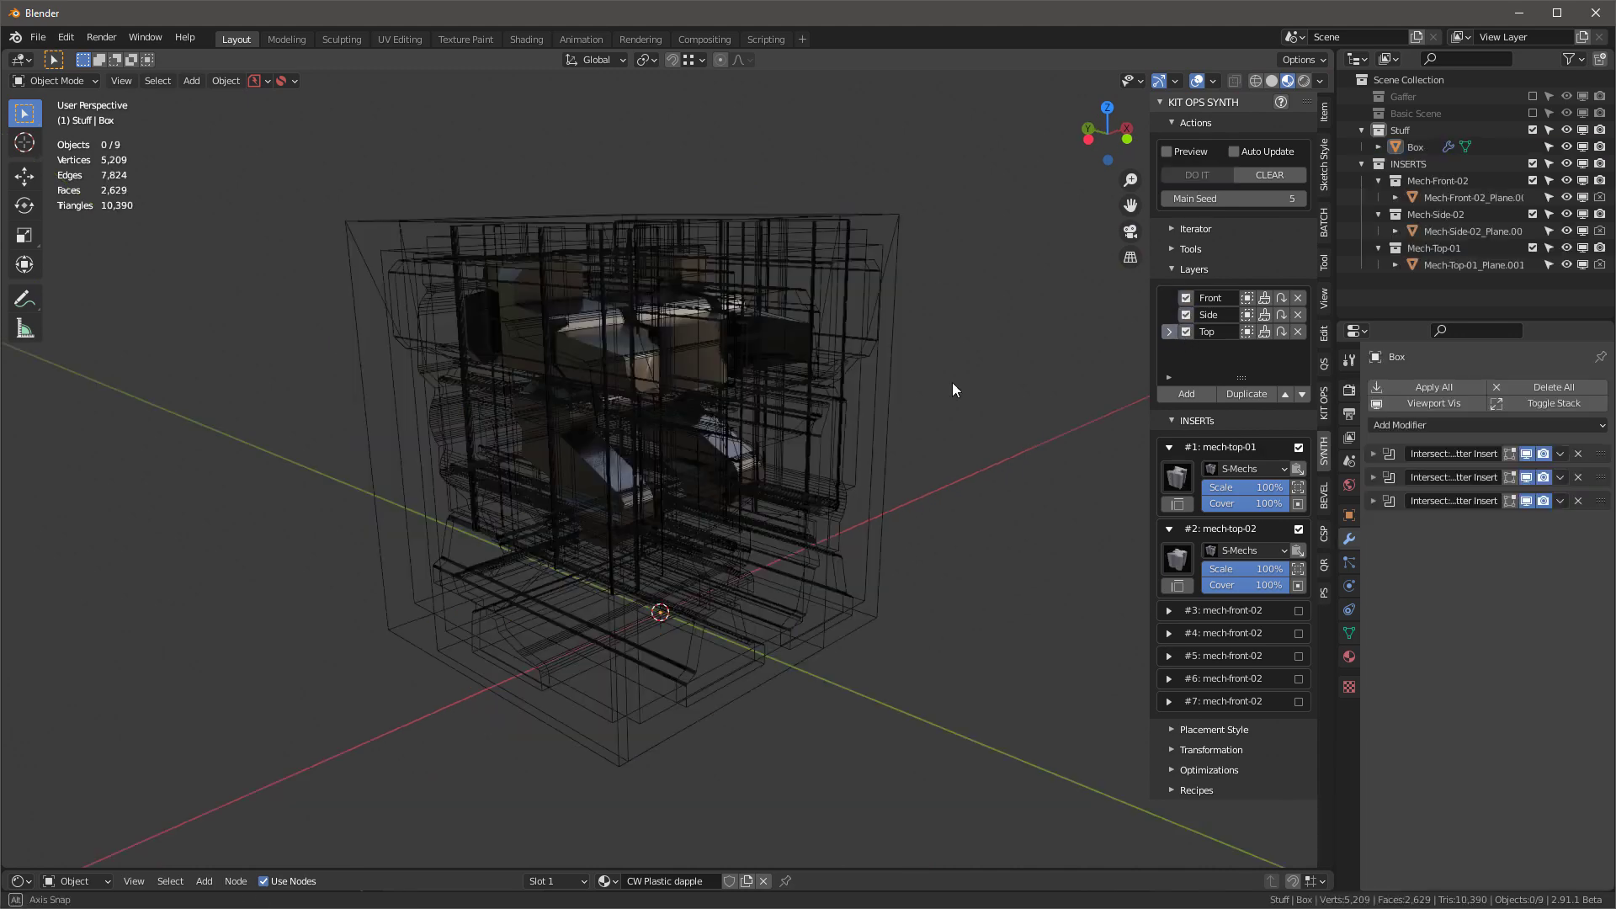
# With overlays hidden to preview the solid mech, clear the Side and Front layers' inserts, then restore overlays.
pyautogui.click(1199, 83)
pyautogui.moveTo(587, 461); pyautogui.dragTo(724, 457, button='middle')
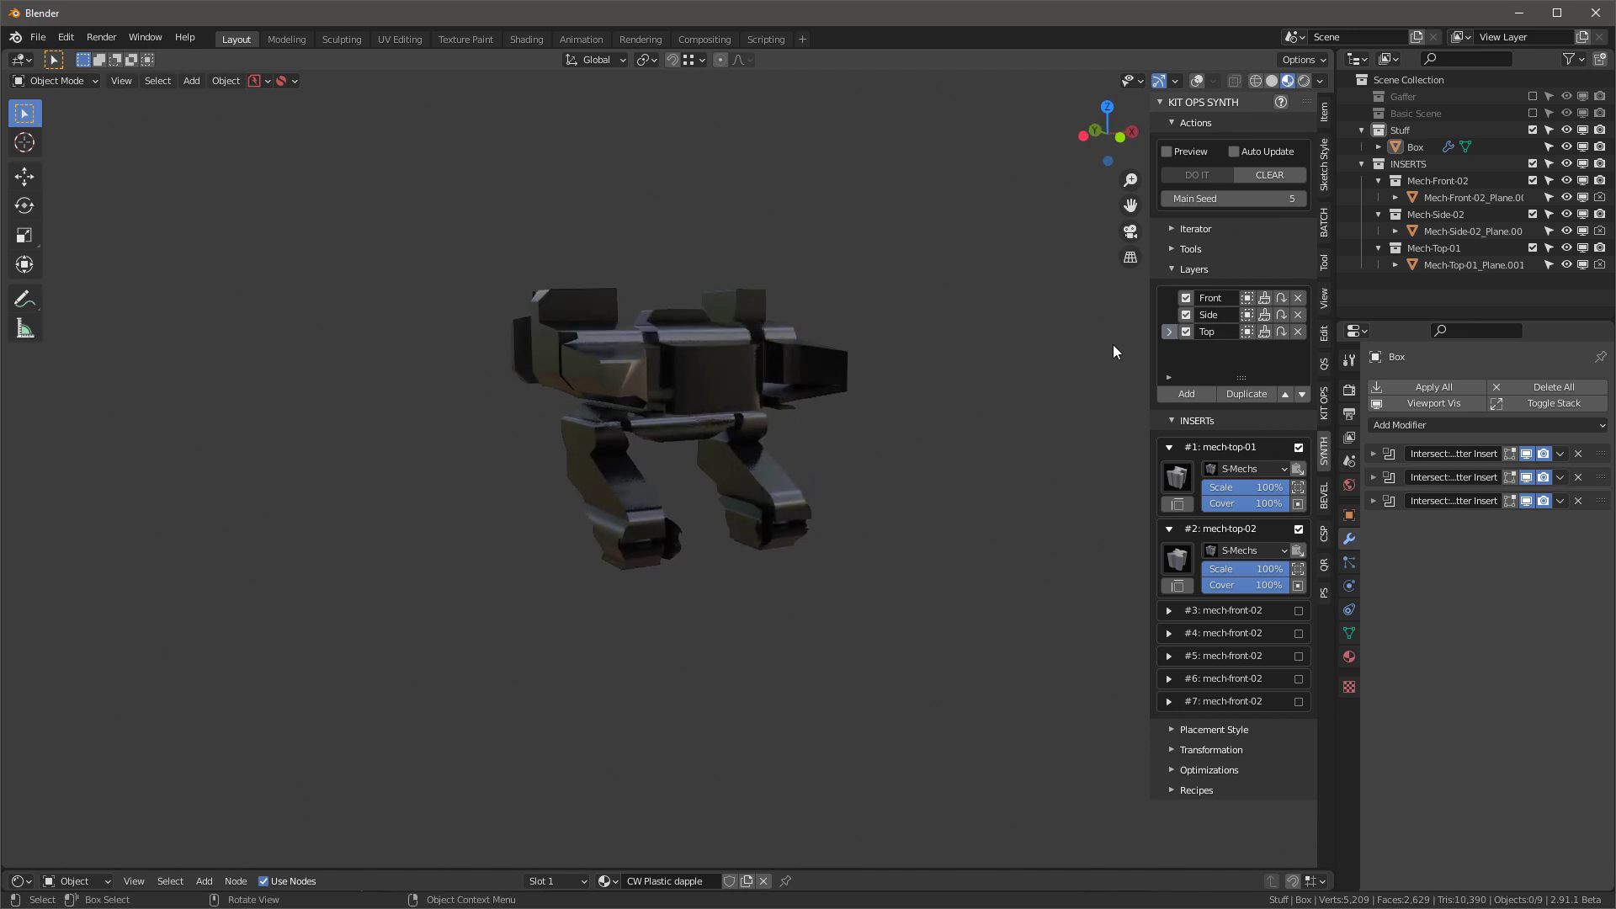
pyautogui.click(1264, 314)
pyautogui.click(1266, 299)
pyautogui.hotkey('shift', 'alt', 'z')
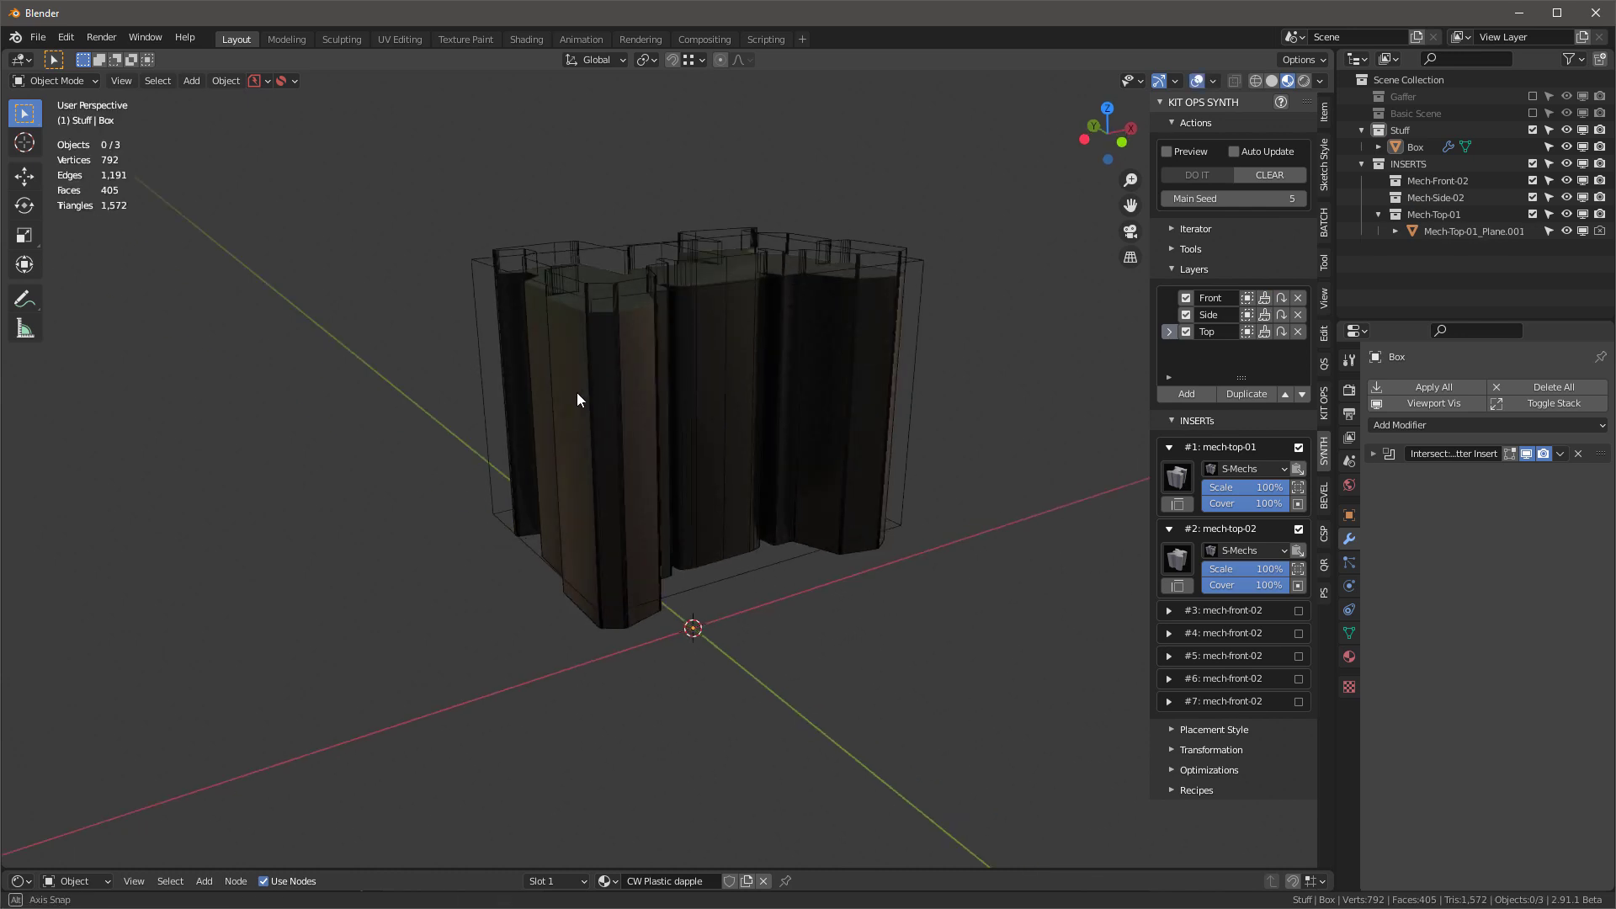
# Orbit around the remaining mesh to inspect it from low, high and side-on angles.
pyautogui.moveTo(689, 397); pyautogui.dragTo(656, 609, button='middle')
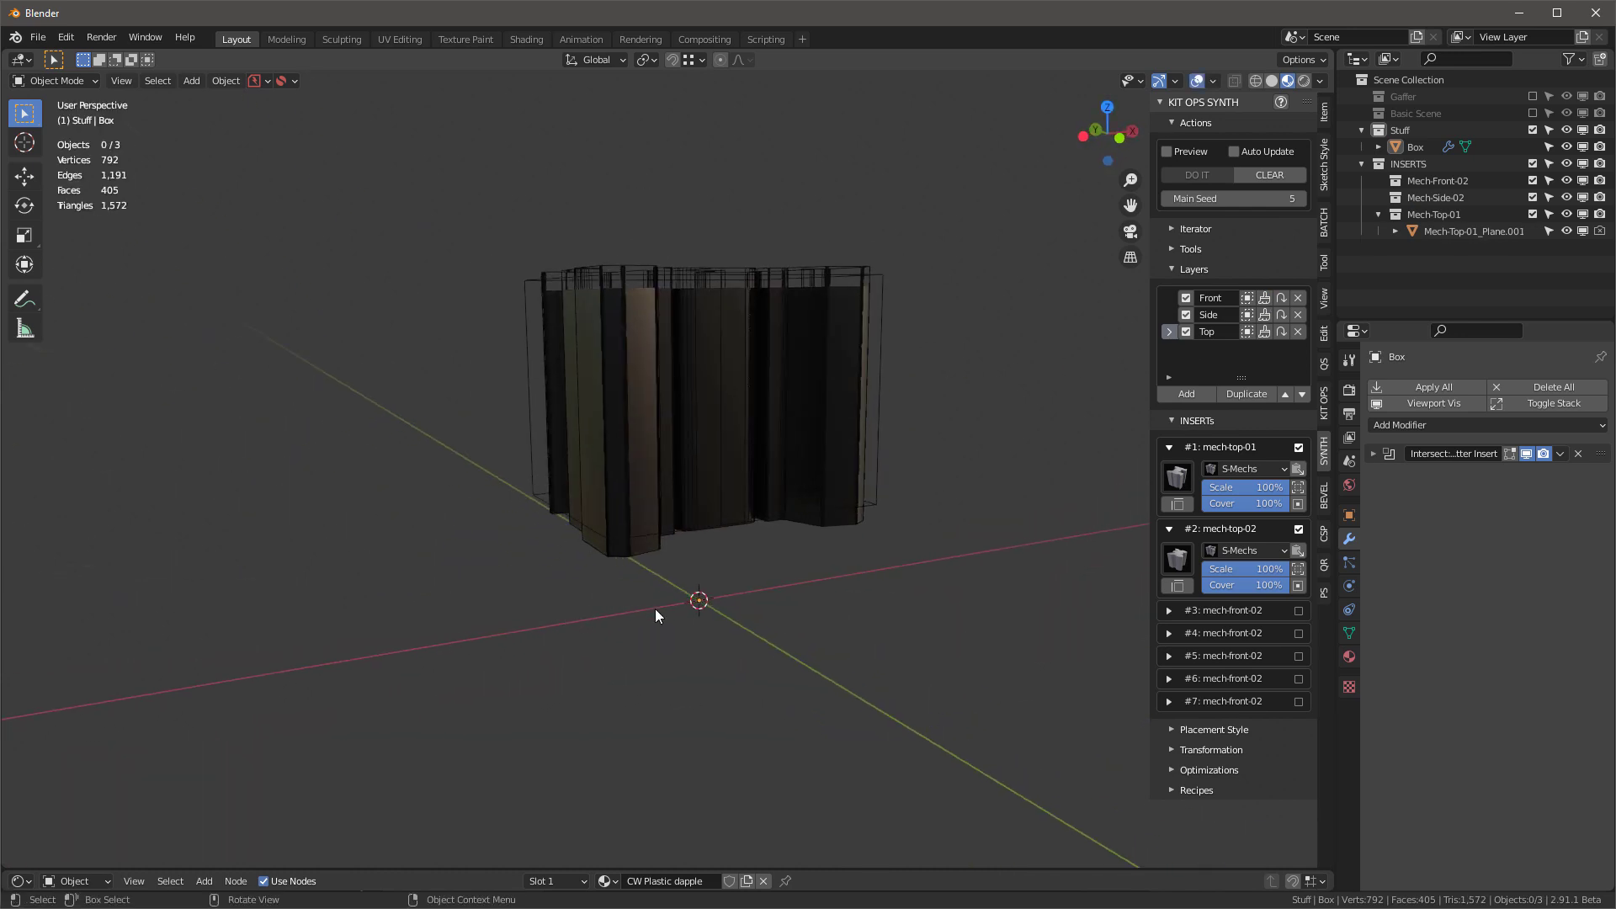
pyautogui.moveTo(821, 646)
pyautogui.mouseDown(button='middle')
pyautogui.moveTo(794, 629)
pyautogui.moveTo(805, 652)
pyautogui.mouseUp(button='middle')
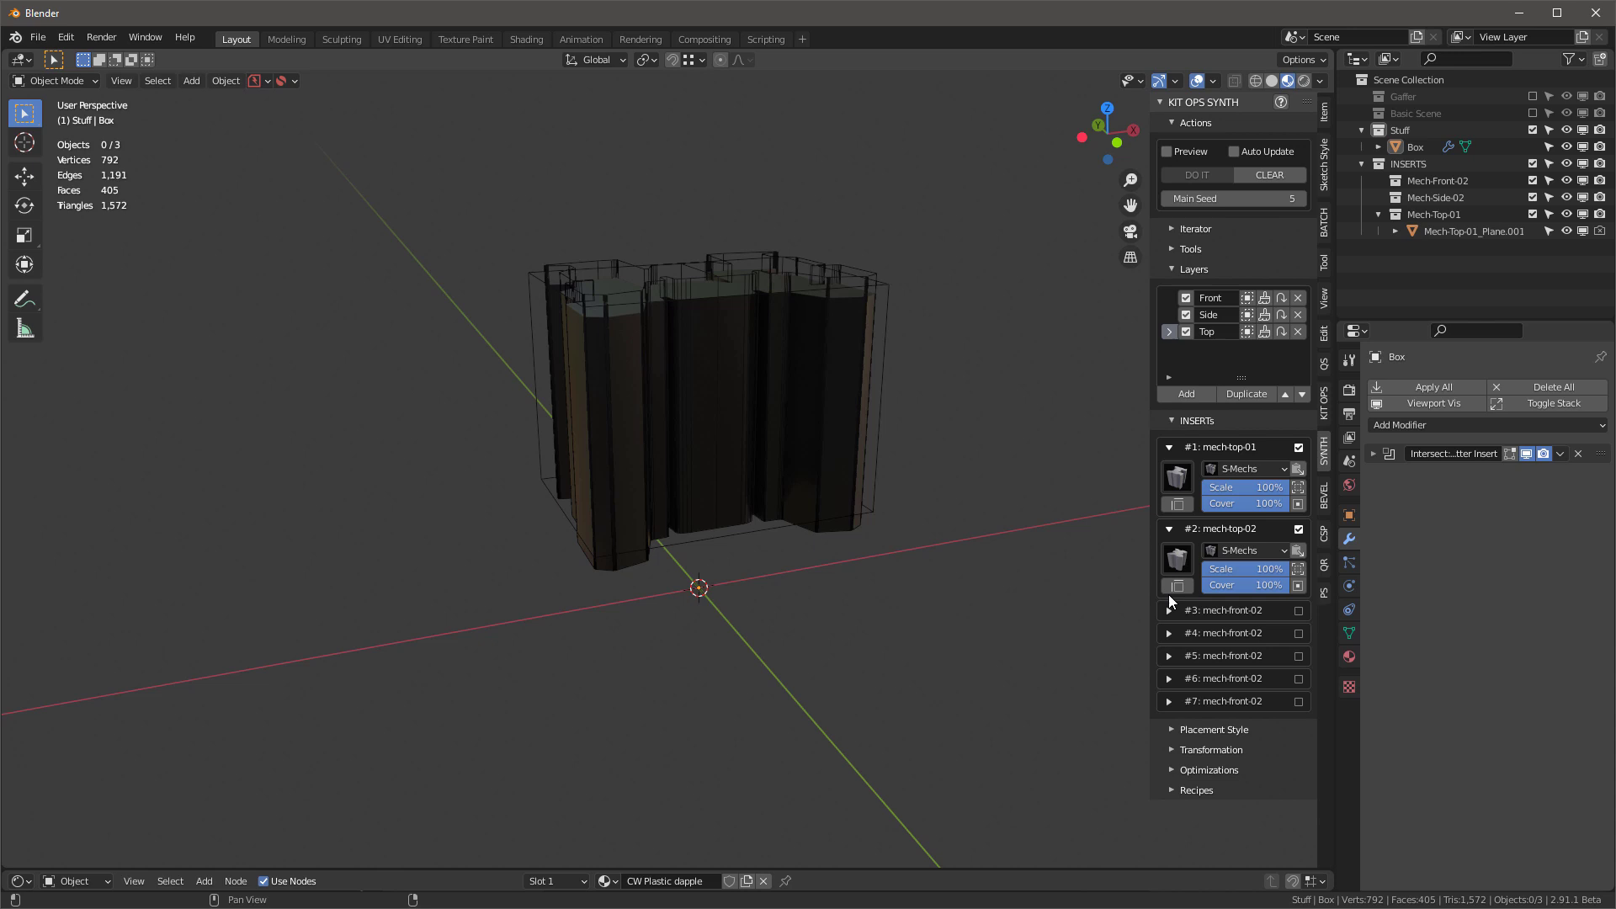
pyautogui.moveTo(875, 497); pyautogui.dragTo(587, 406, button='middle')
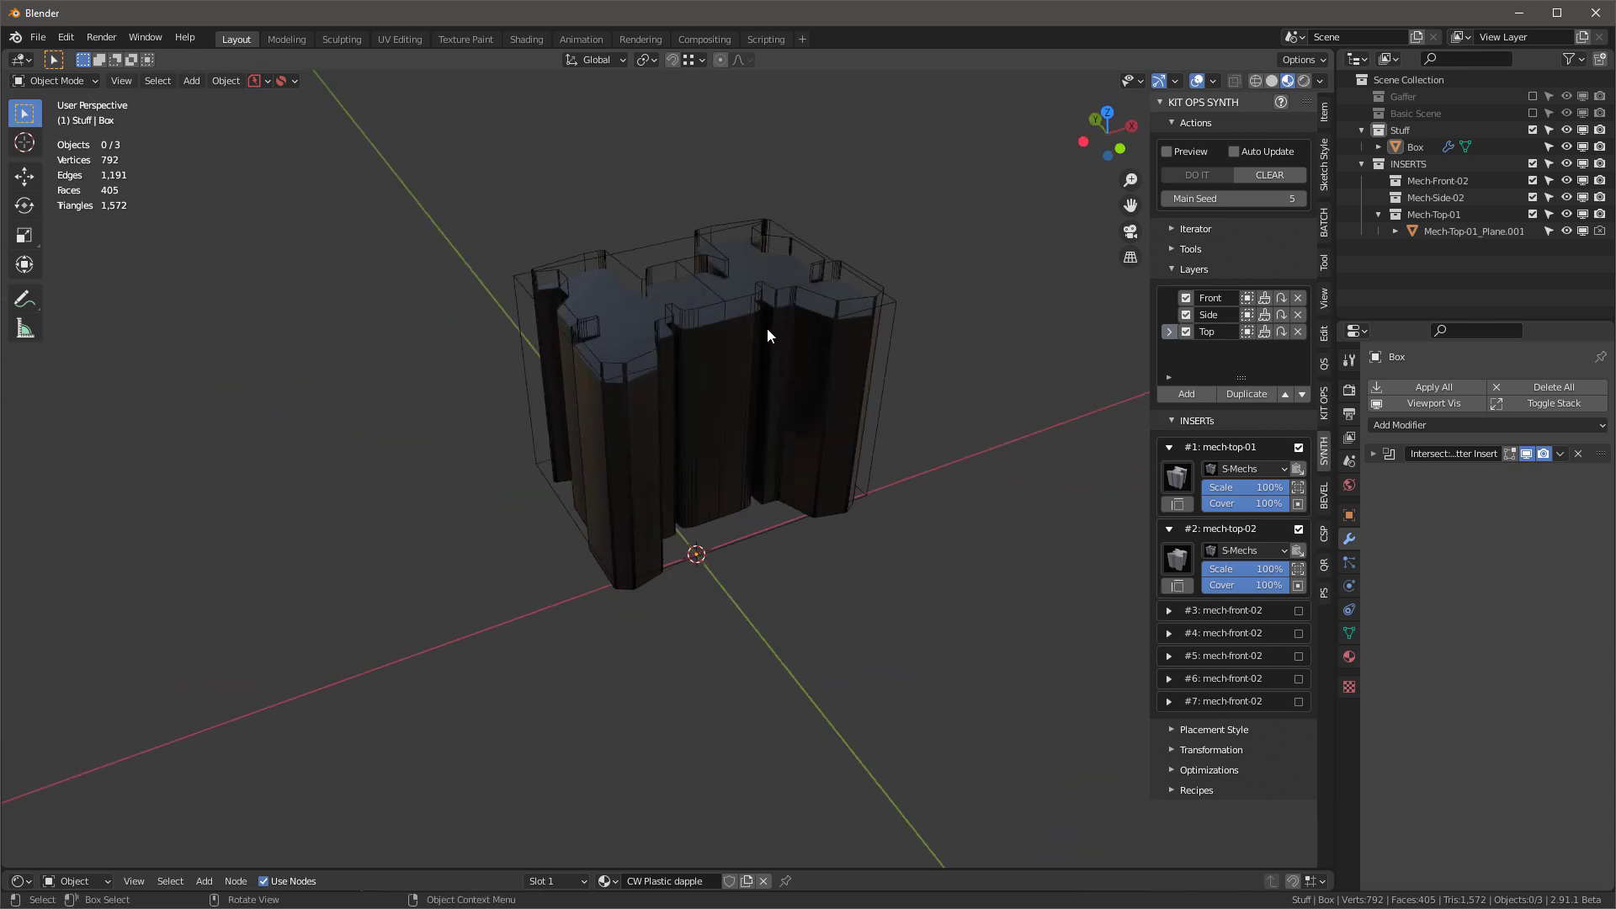
pyautogui.moveTo(683, 587); pyautogui.dragTo(719, 336, button='middle')
pyautogui.moveTo(800, 240); pyautogui.dragTo(801, 241, button='middle')
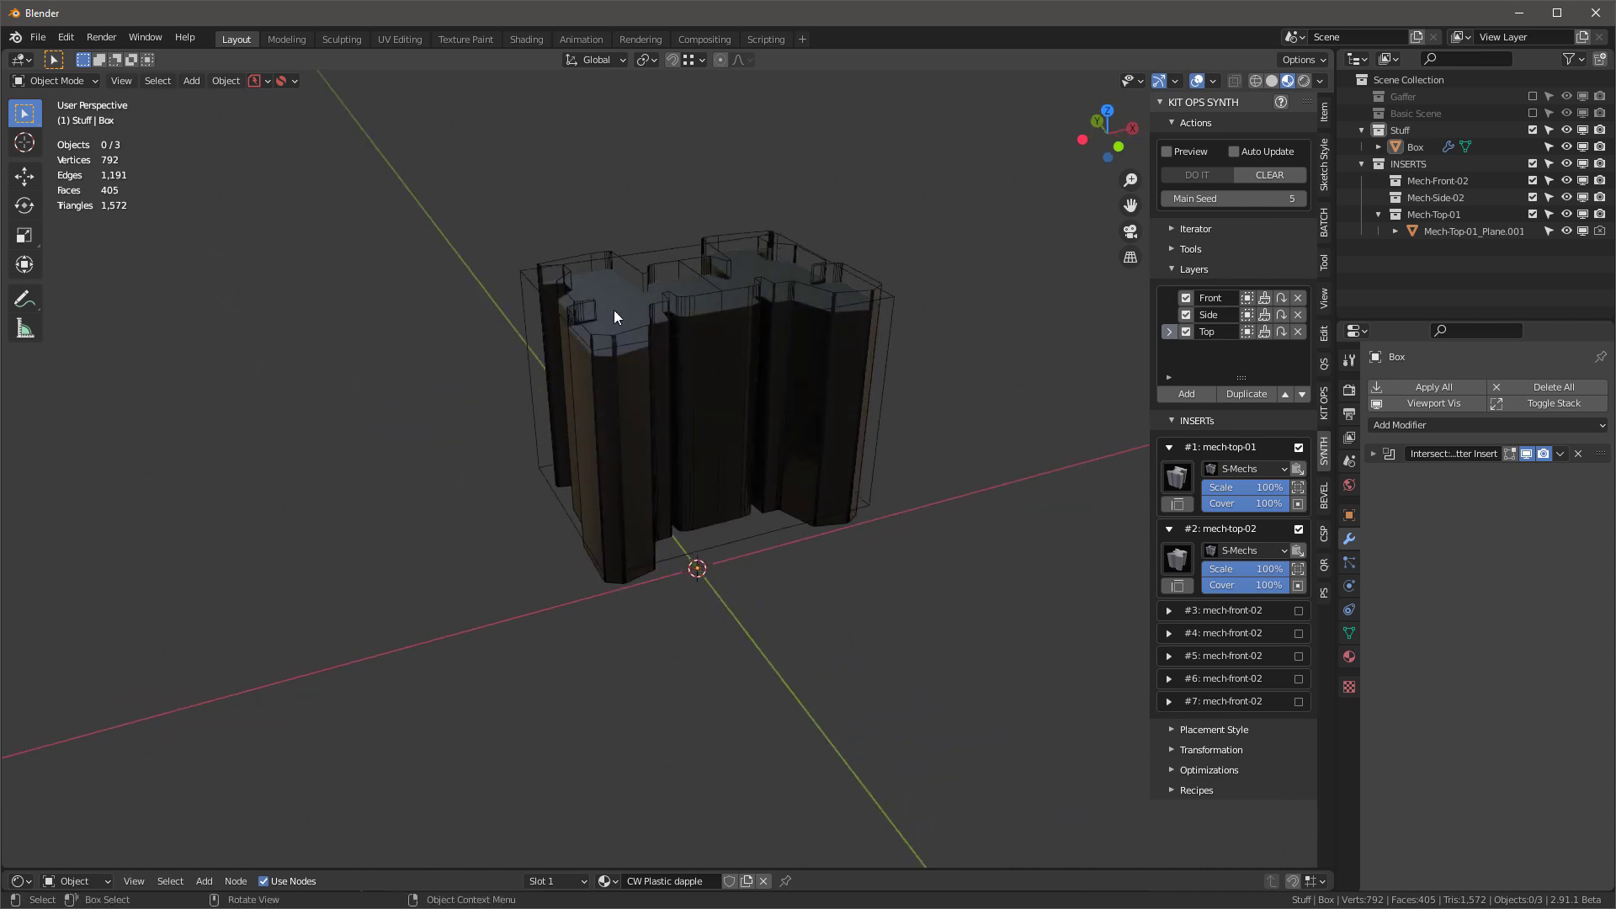
# Under Transformation, set the inserts' Scale Z to 200% so the regenerated mech pieces grow taller.
pyautogui.click(1174, 747)
pyautogui.scroll(-5, 1191, 739)
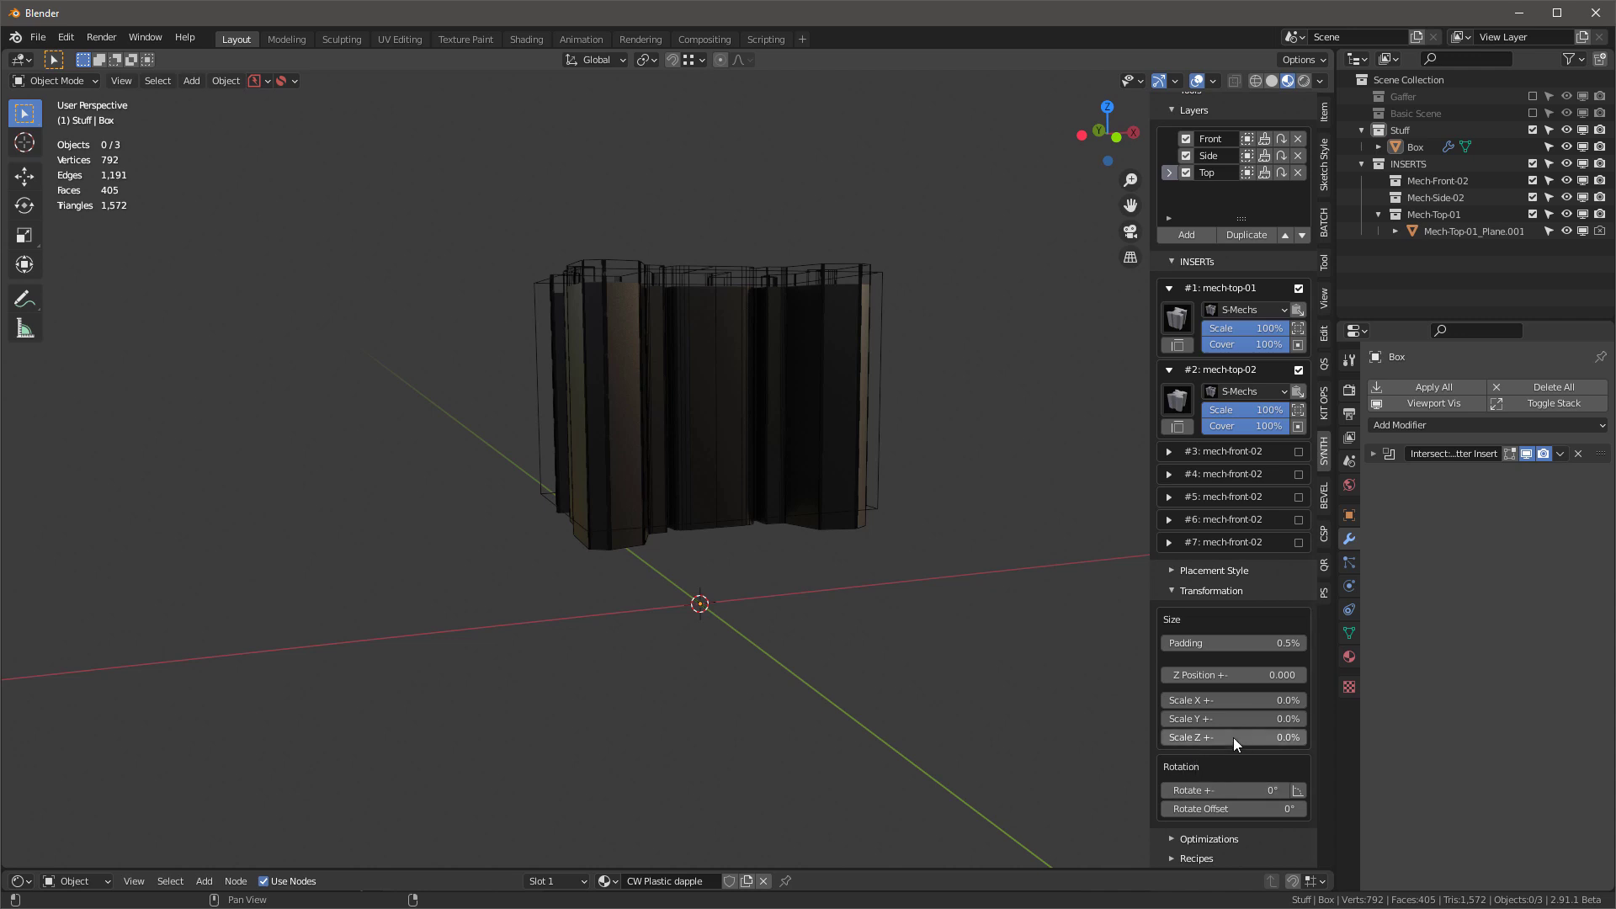
pyautogui.click(1234, 737)
pyautogui.write('200')
pyautogui.press('Return')
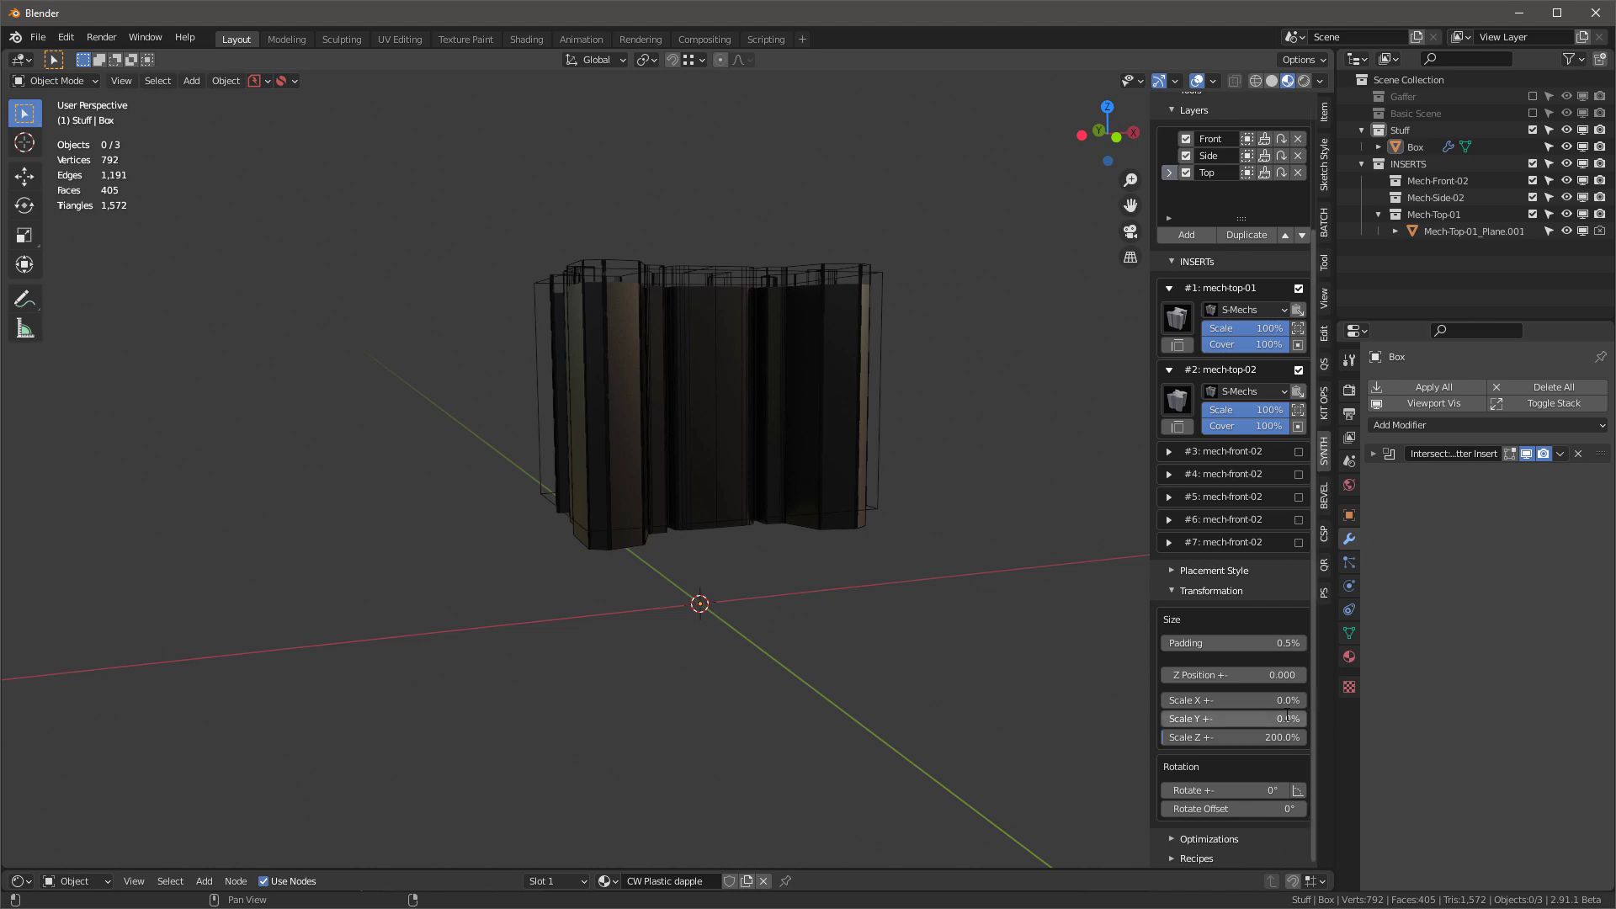
pyautogui.moveTo(906, 688); pyautogui.dragTo(695, 609, button='middle')
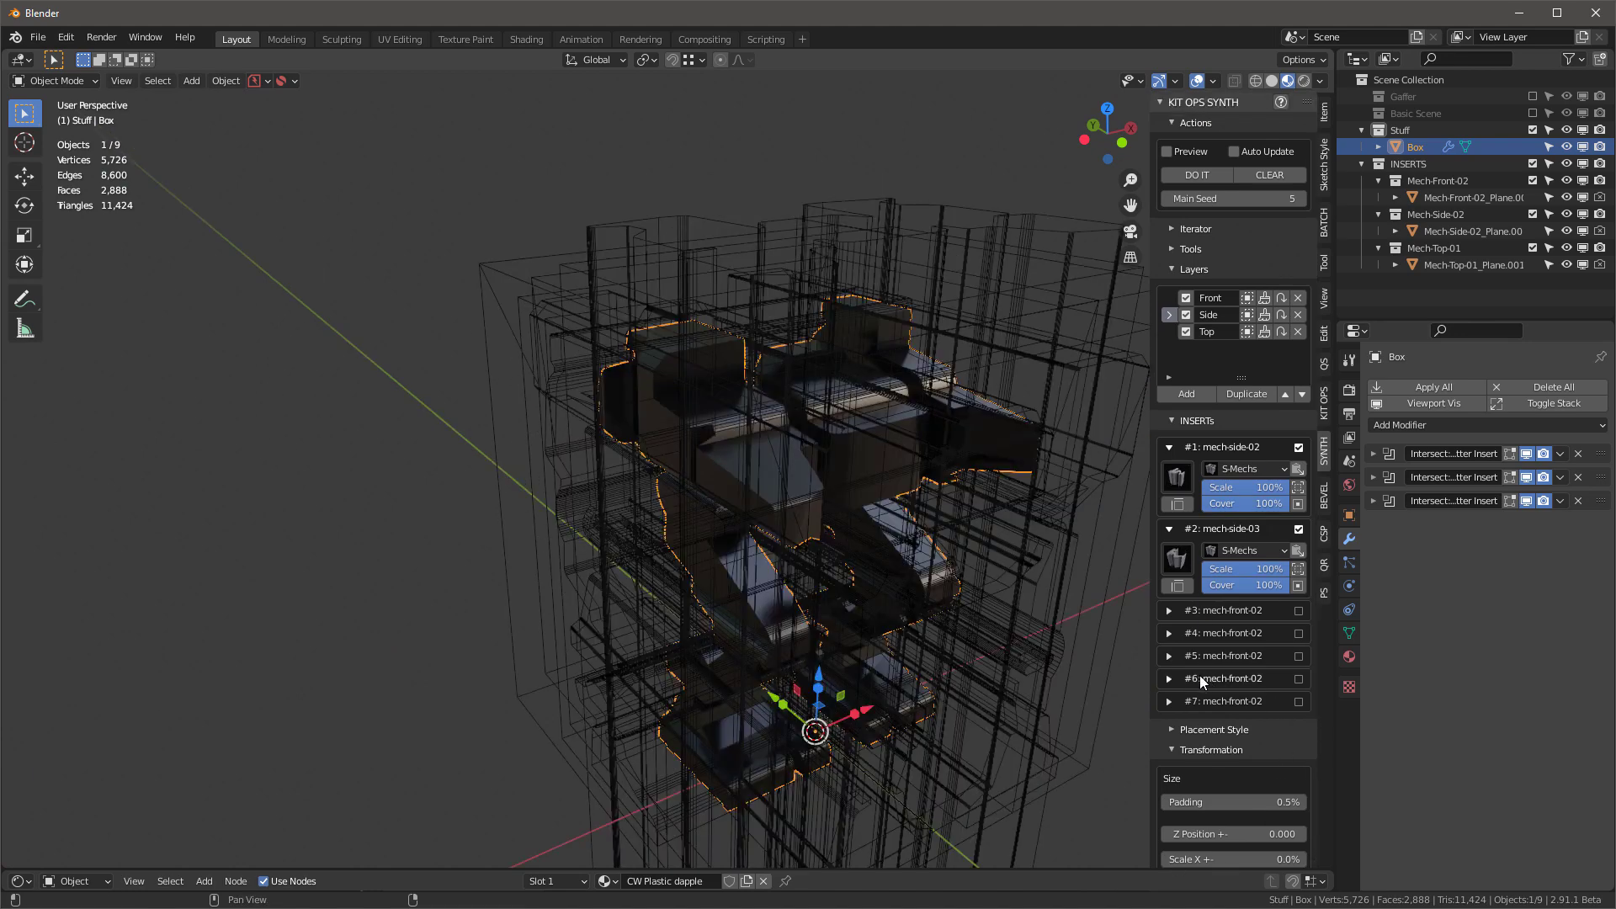
# Set the Z scale value to 200% again.
pyautogui.scroll(-2, 1200, 675)
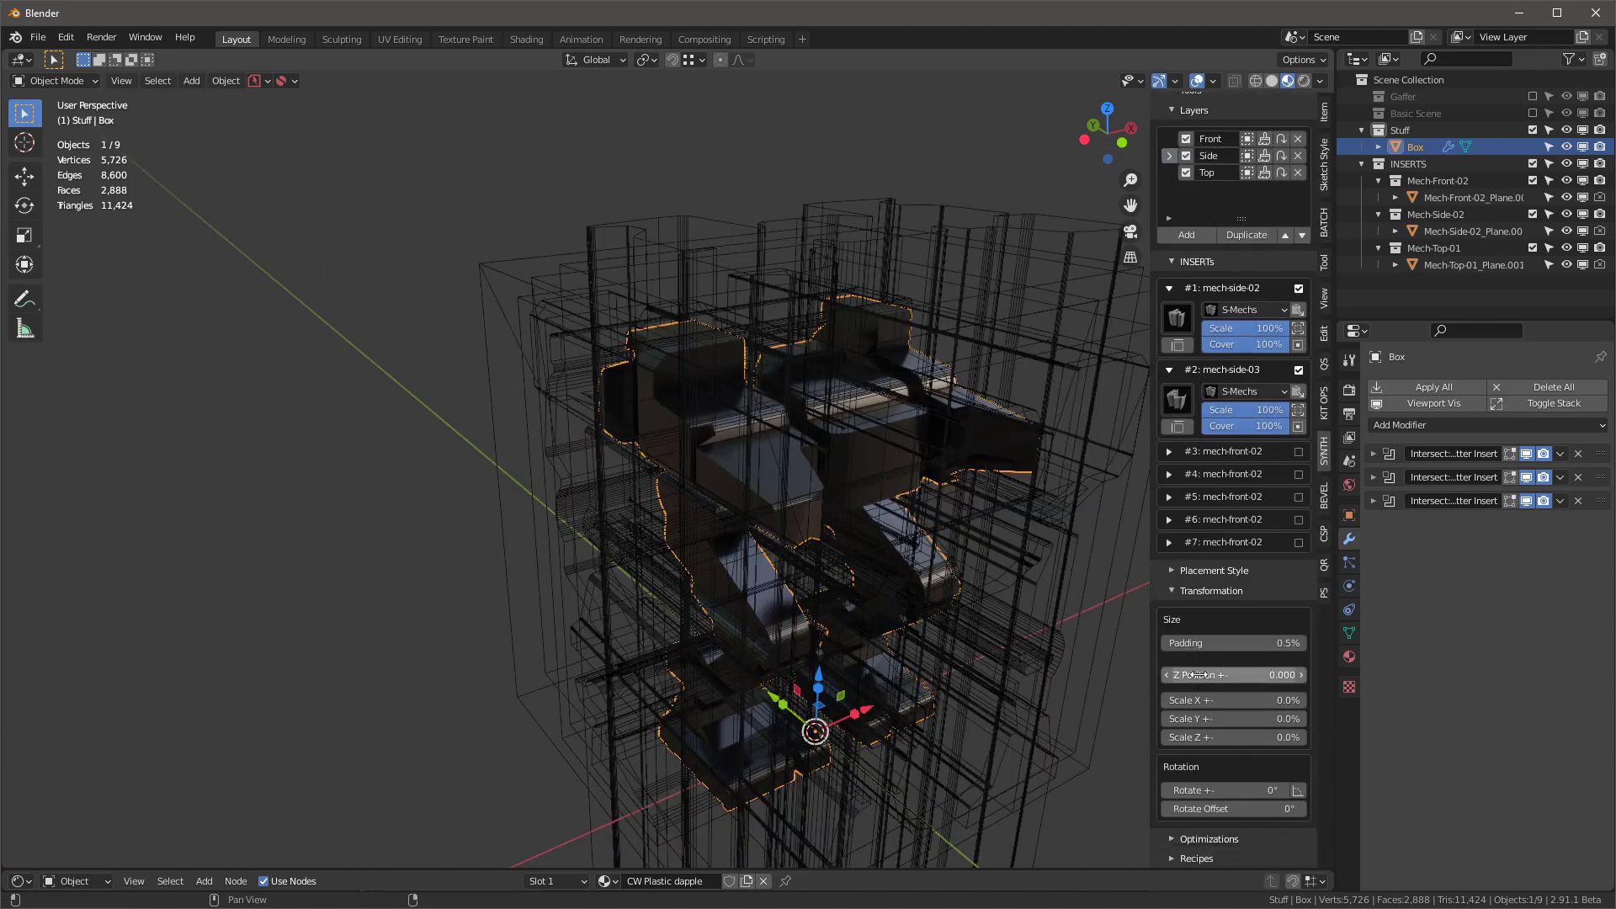
pyautogui.click(1263, 736)
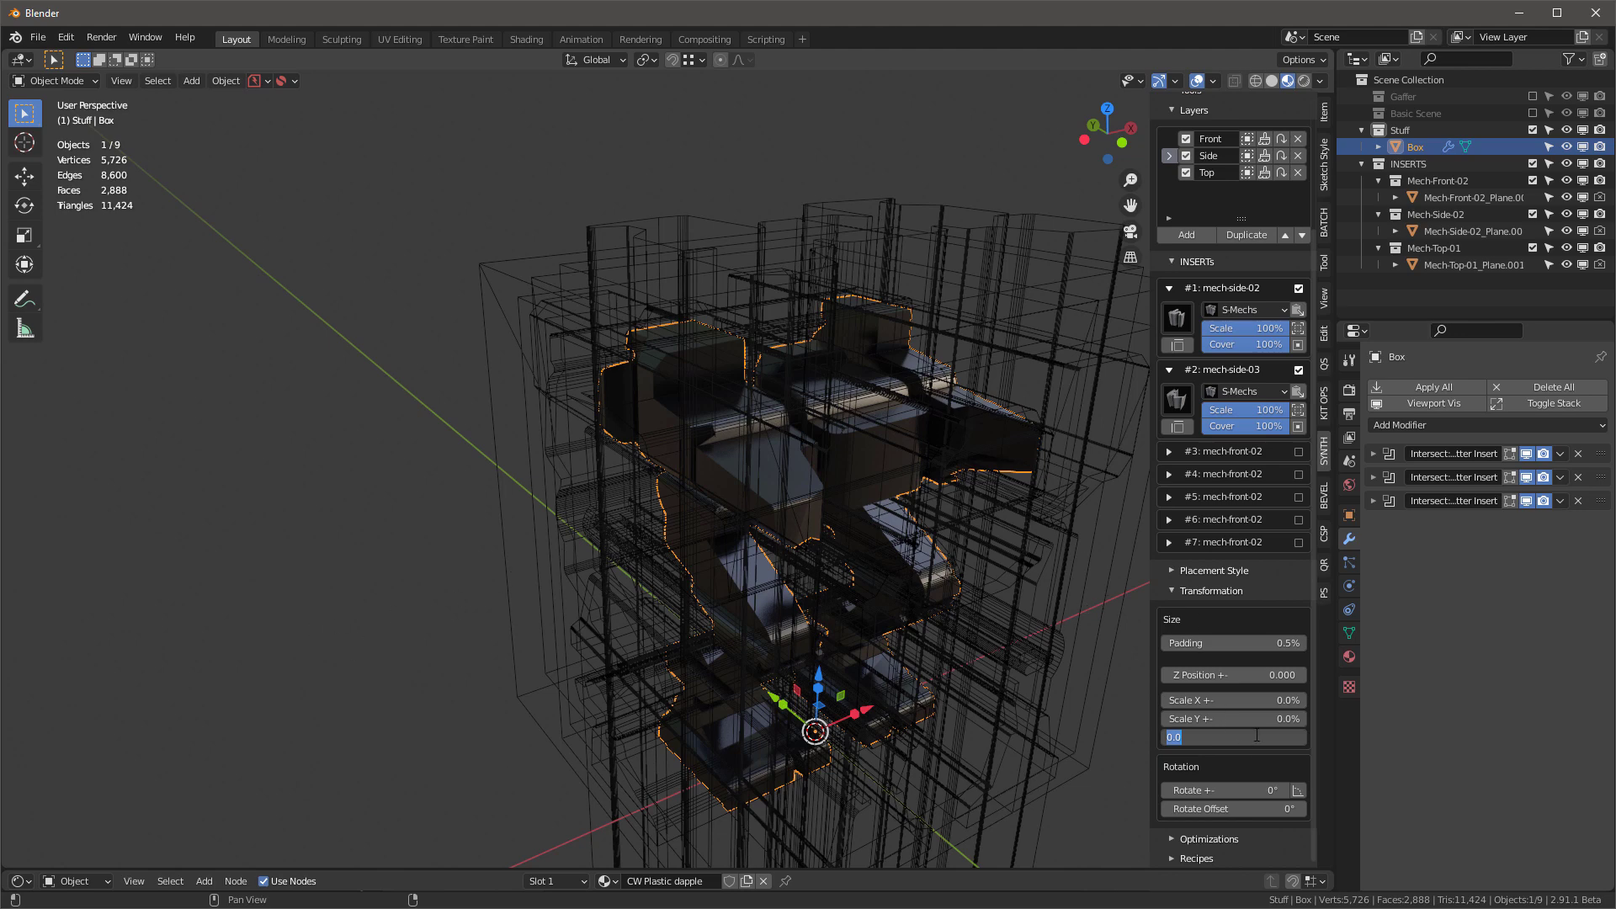
pyautogui.write('200')
pyautogui.press('Return')
# Make Front the active SYNTH layer and regenerate the mech from its inserts with DO IT.
pyautogui.scroll(-1, 713, 576)
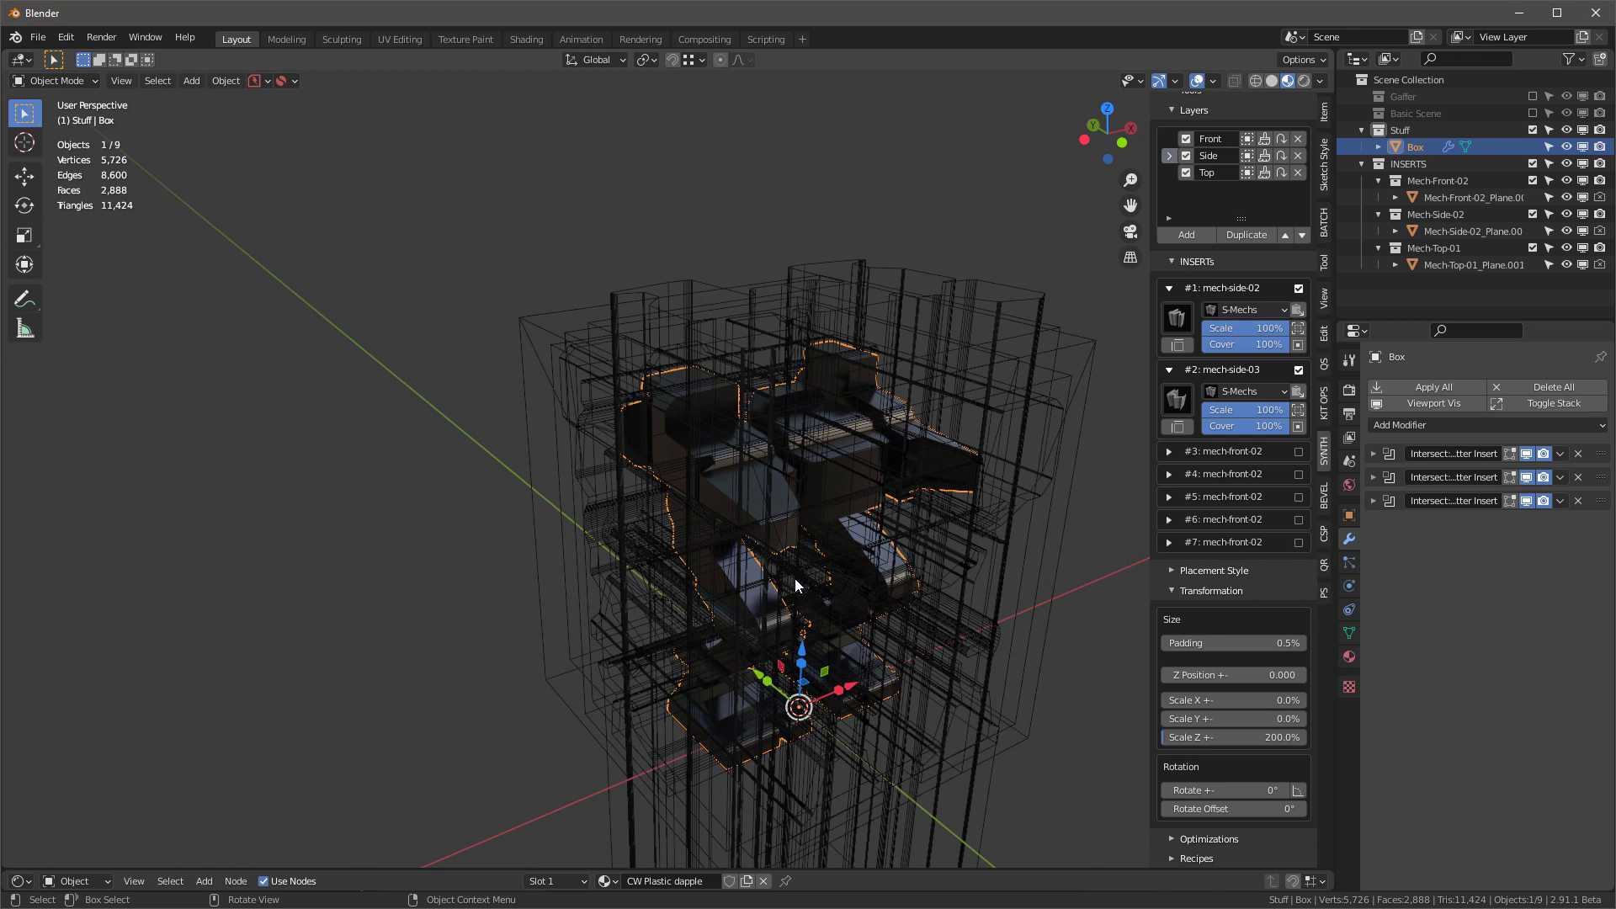
pyautogui.click(1165, 137)
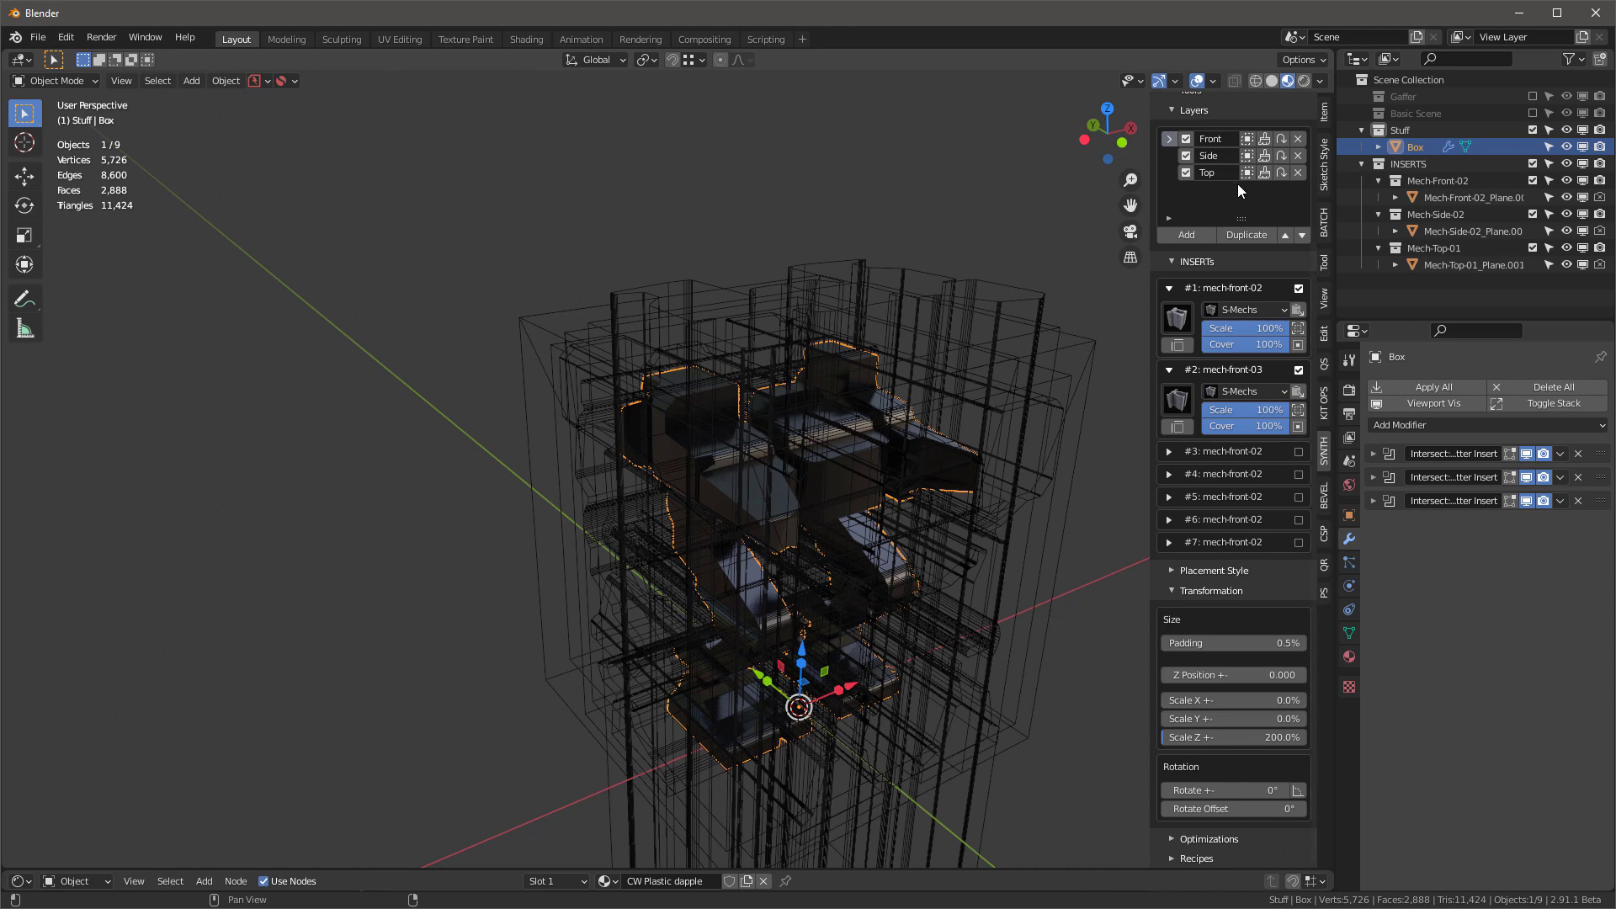
pyautogui.scroll(5, 1237, 184)
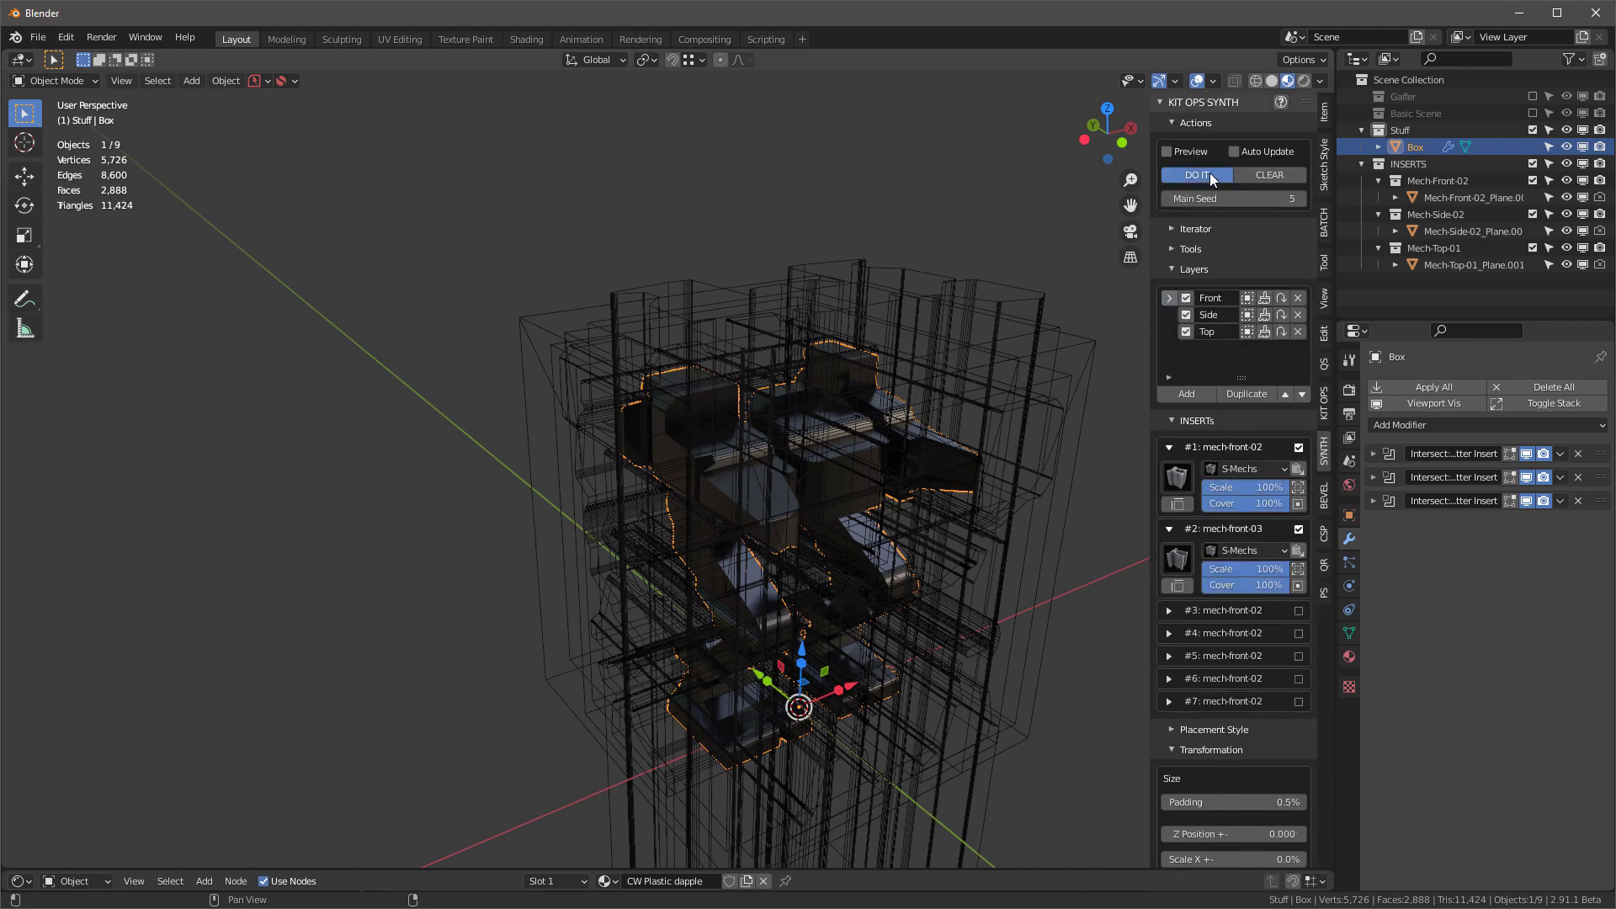
pyautogui.click(1210, 174)
pyautogui.scroll(-3, 736, 393)
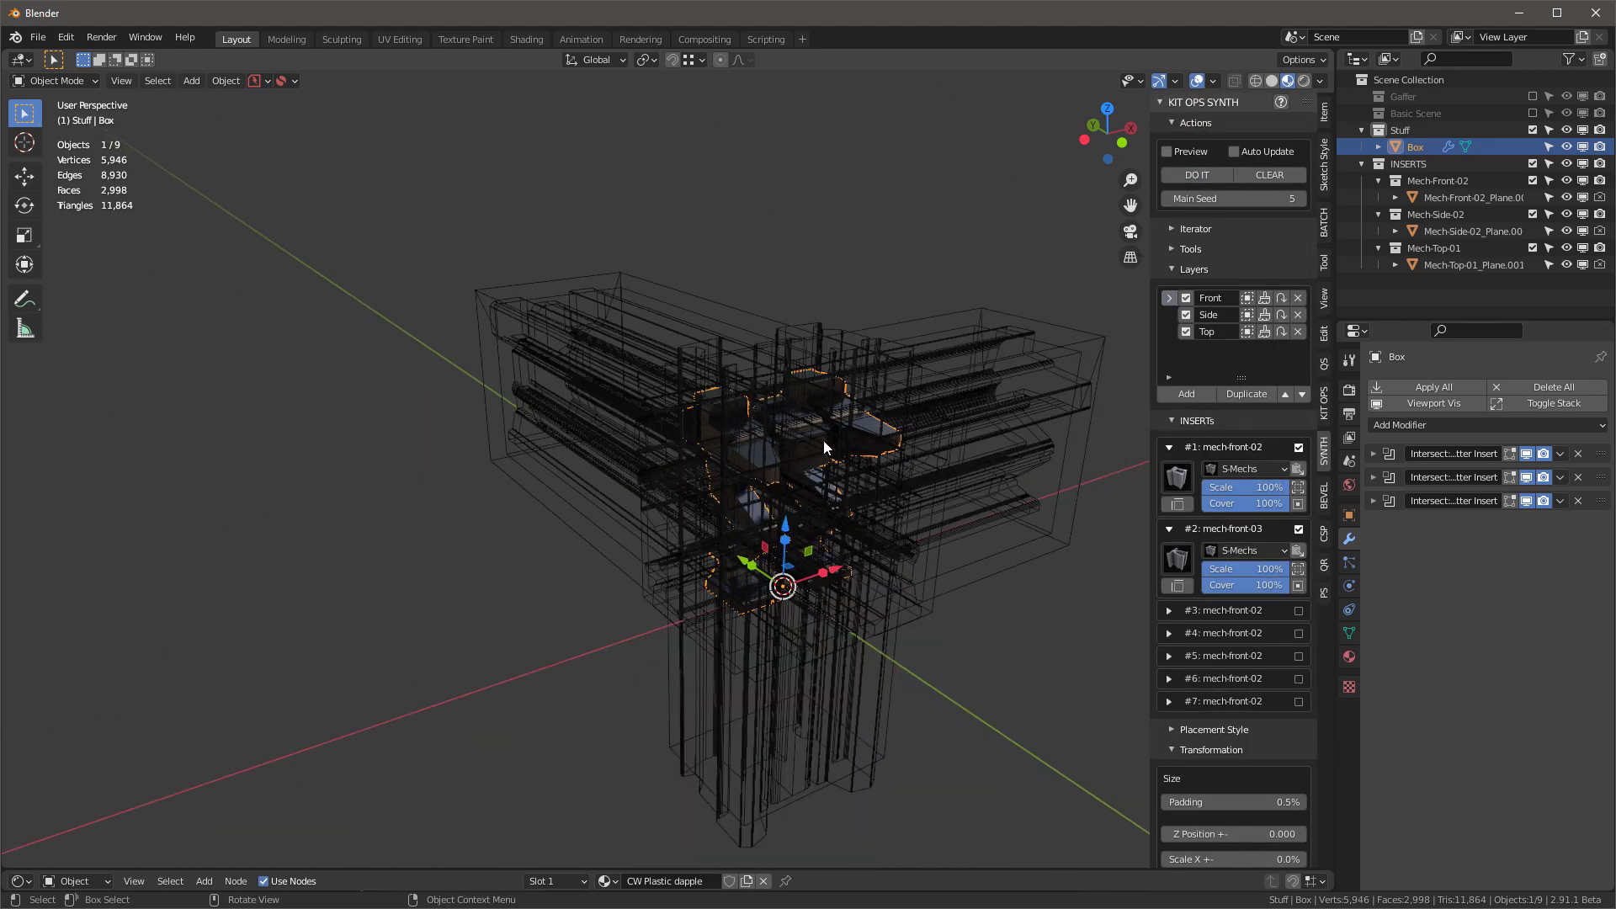
pyautogui.moveTo(823, 441); pyautogui.dragTo(665, 362, button='middle')
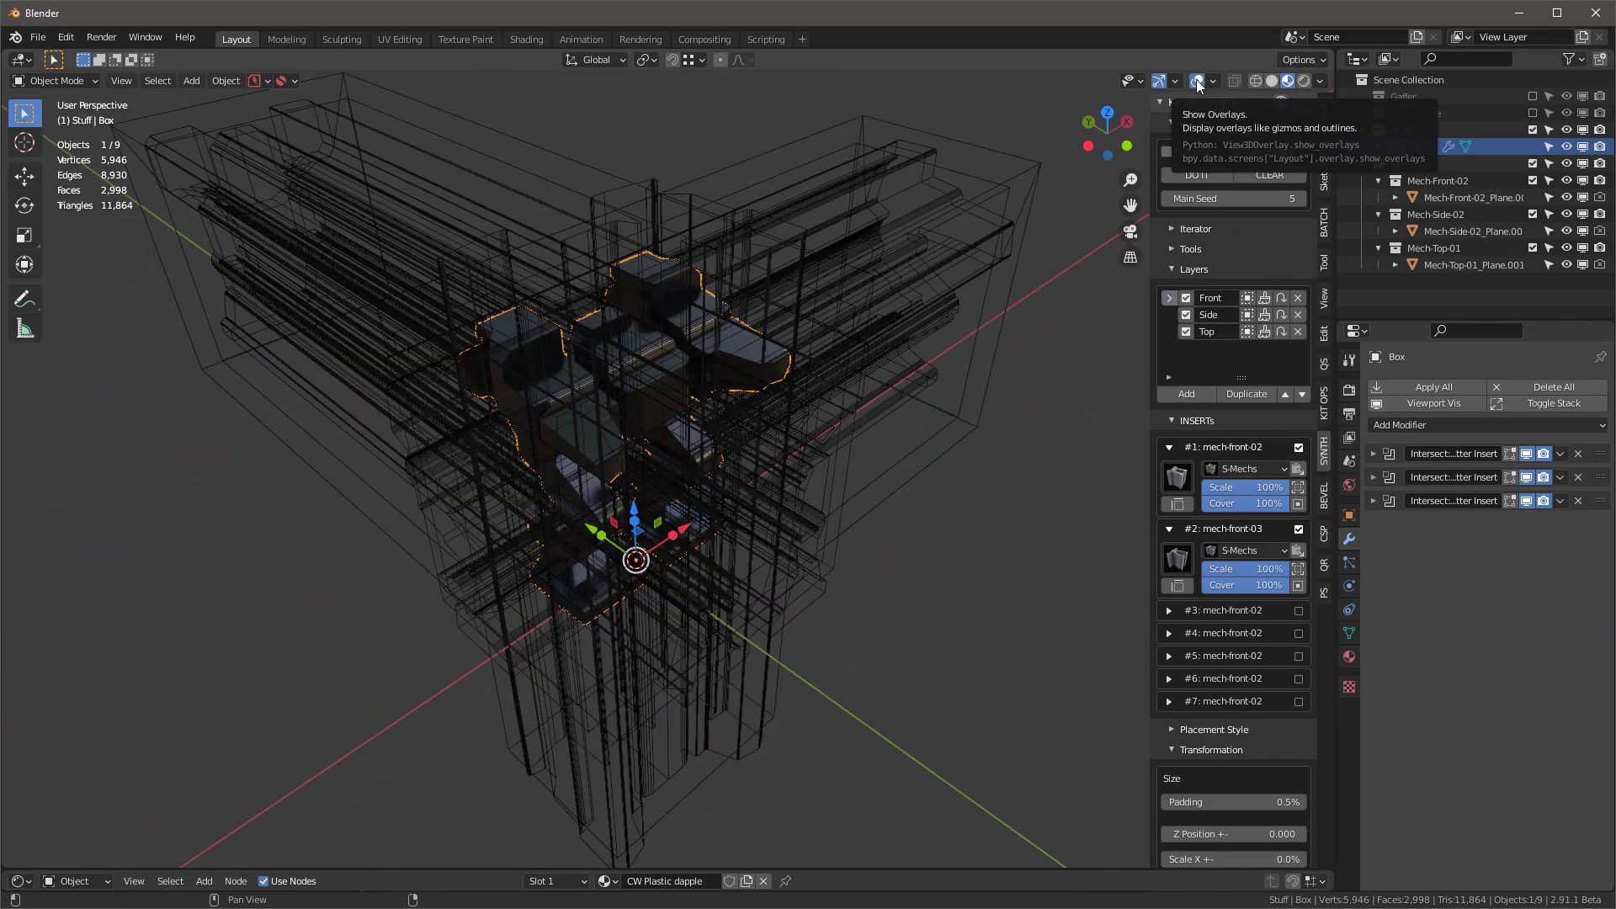
# Add a Weighted Normal modifier with Keep Sharp enabled to the mech.
pyautogui.click(1198, 82)
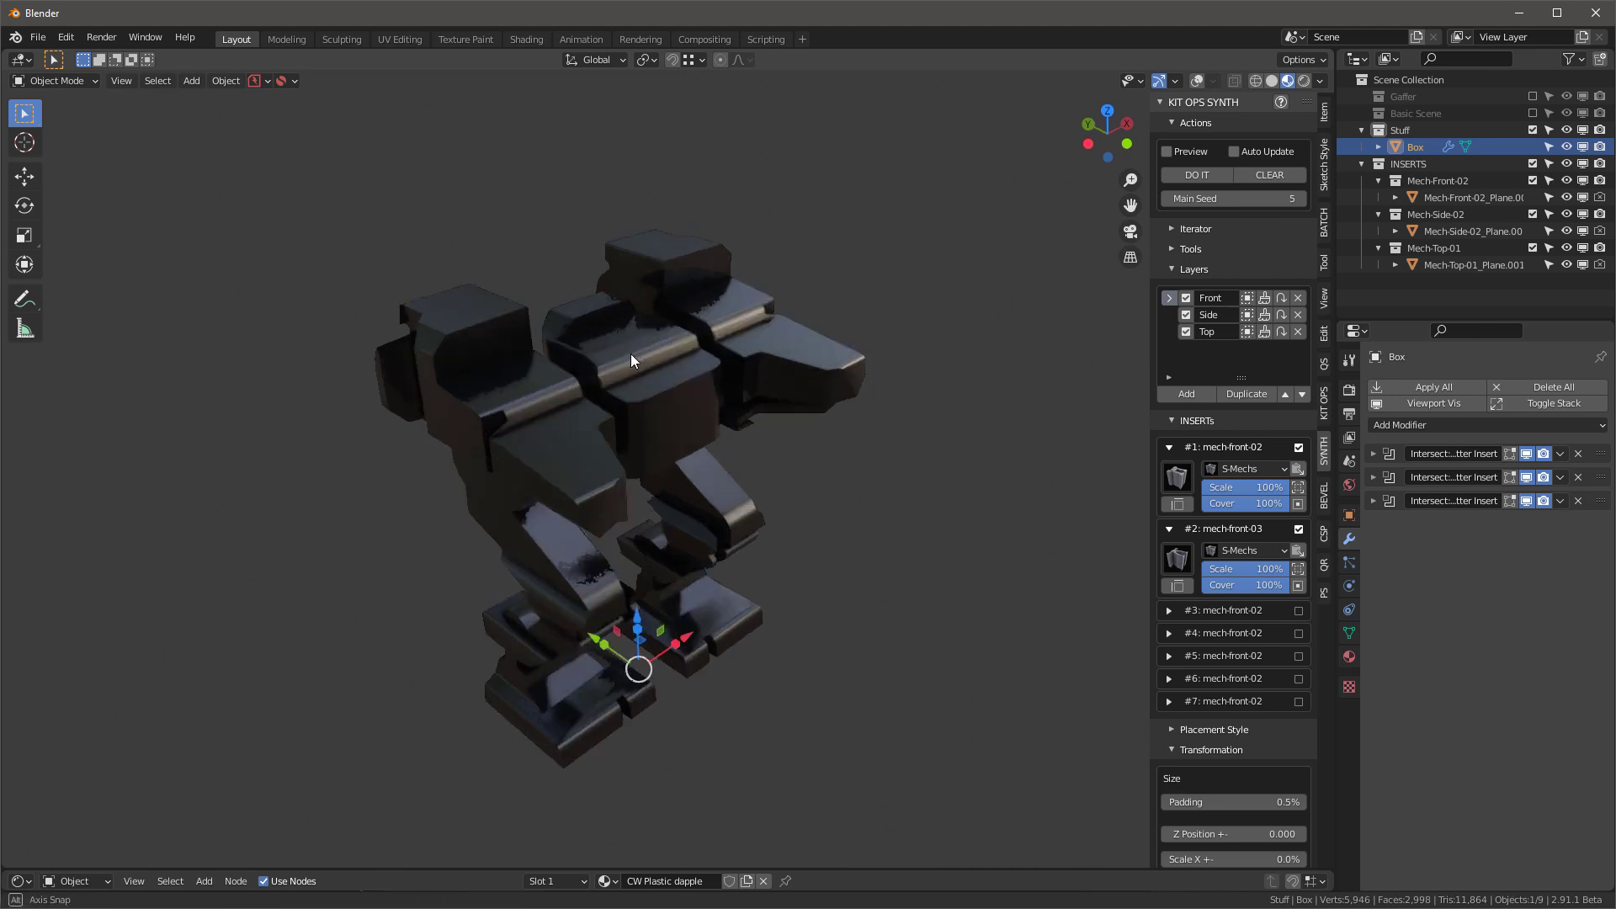
pyautogui.scroll(6, 630, 354)
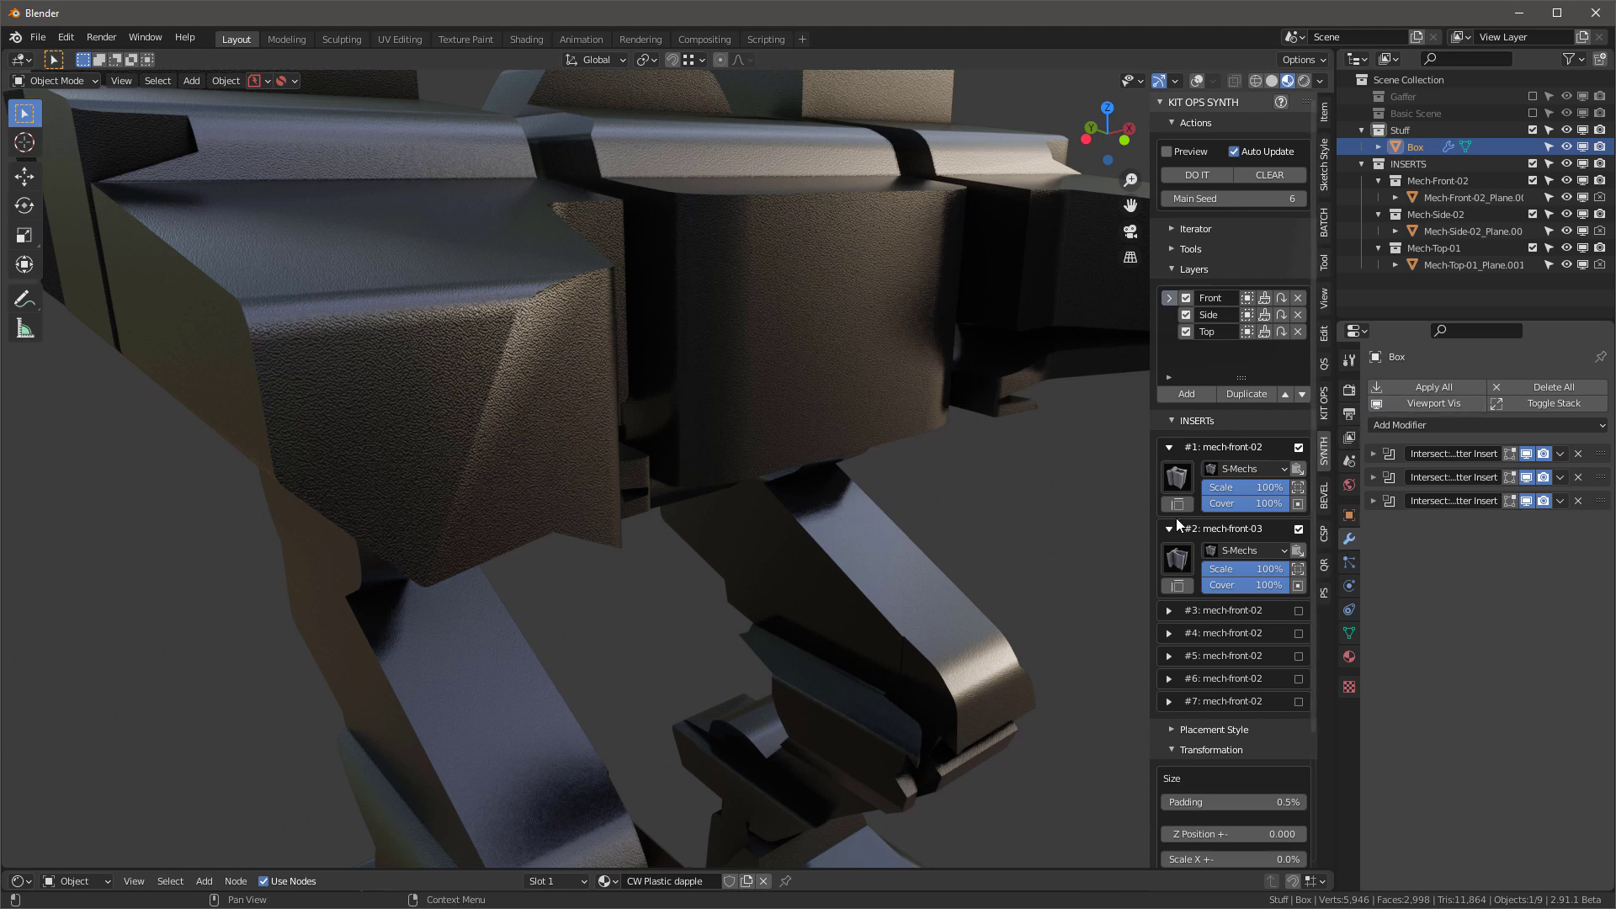
pyautogui.click(1400, 424)
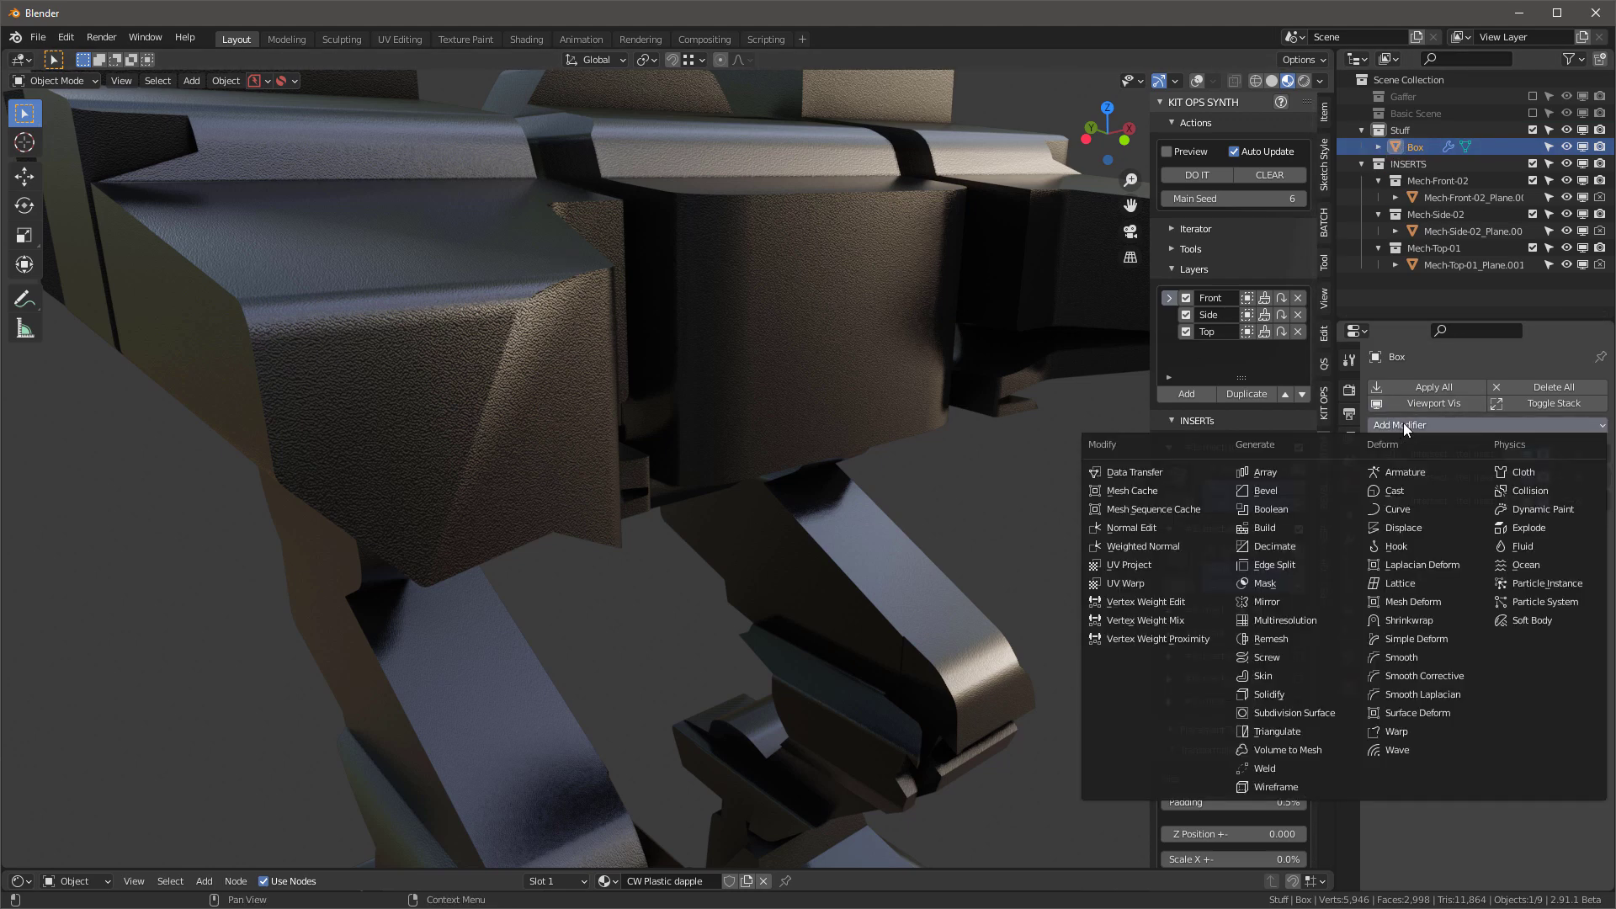
pyautogui.click(1133, 551)
pyautogui.click(1463, 612)
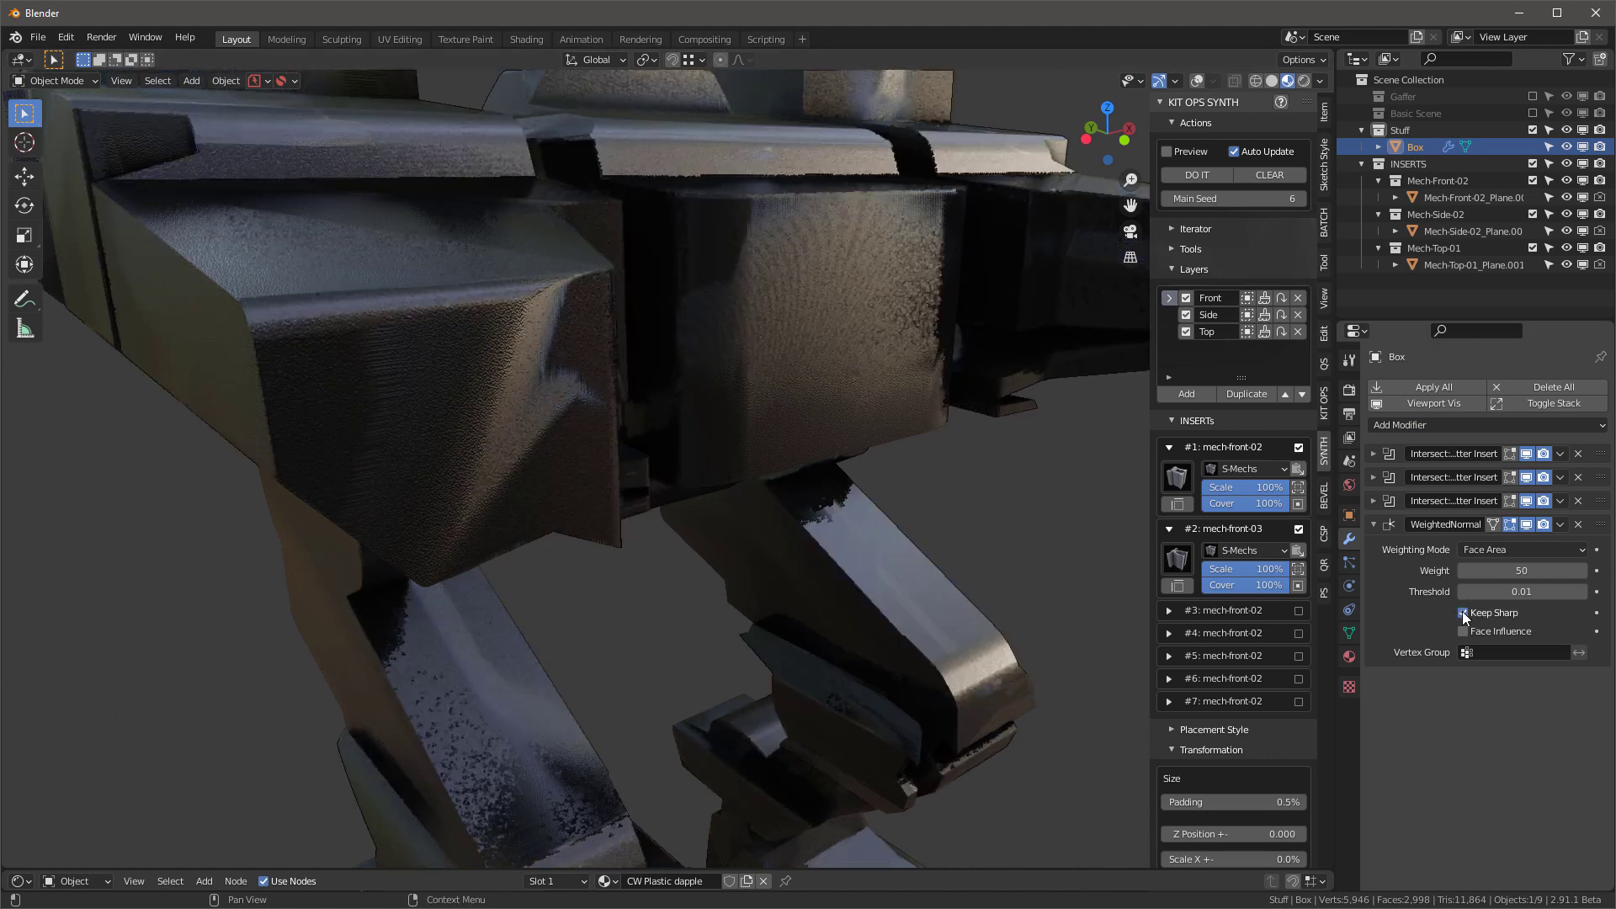
# Set Main Seed to 0 to regenerate the mech.
pyautogui.scroll(-8, 399, 391)
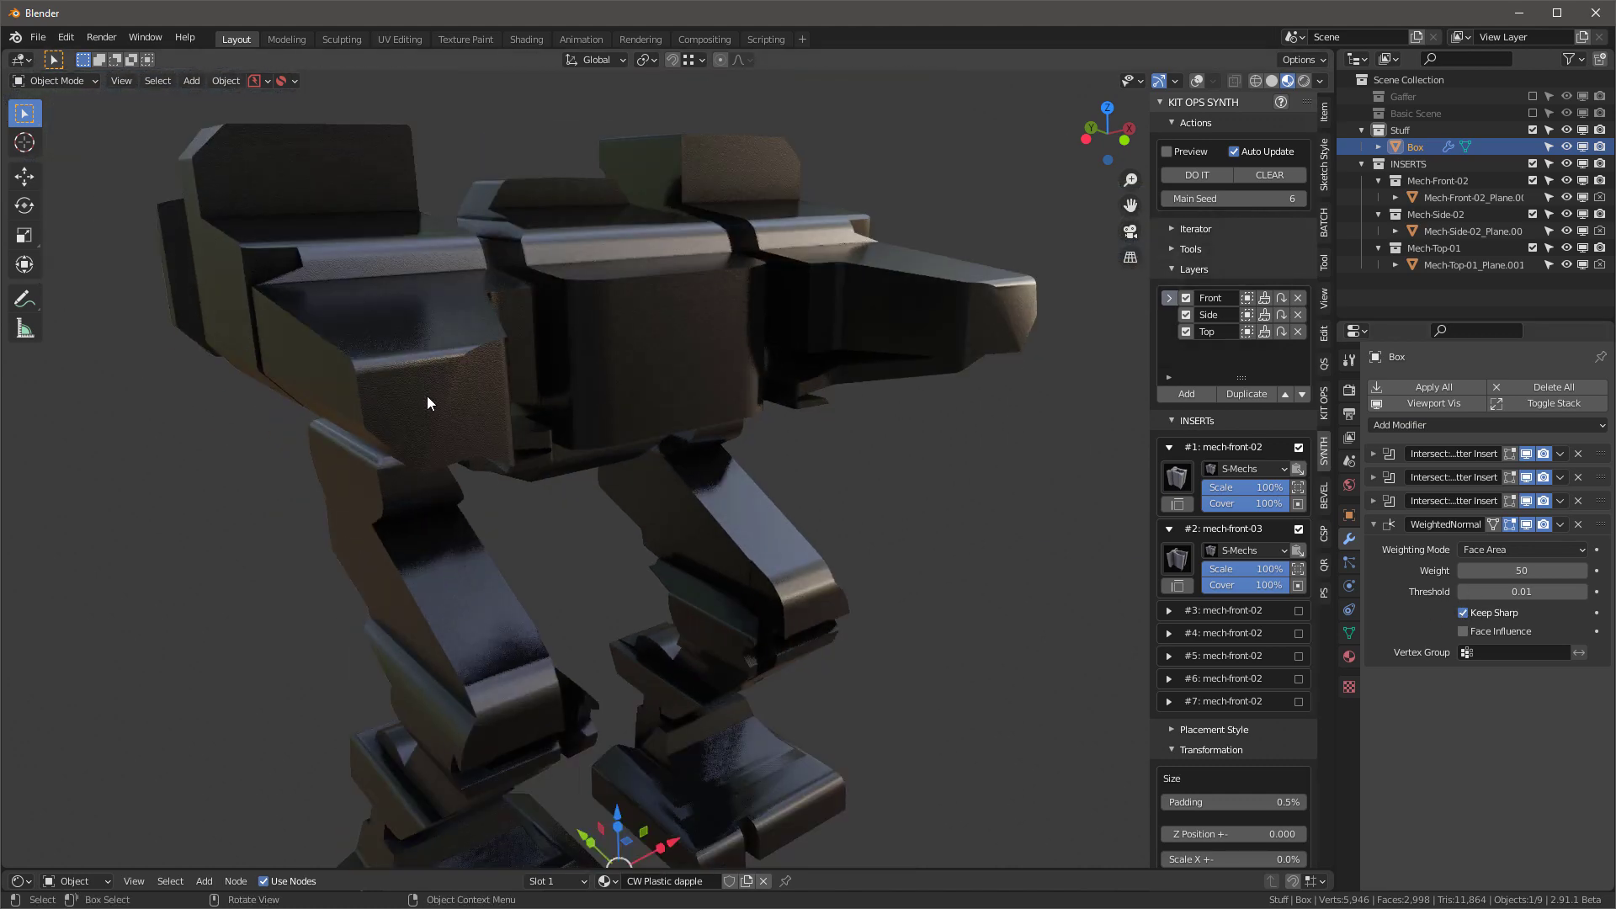
pyautogui.moveTo(635, 250); pyautogui.dragTo(695, 205, button='middle')
pyautogui.click(1279, 206)
pyautogui.write('0')
pyautogui.press('Return')
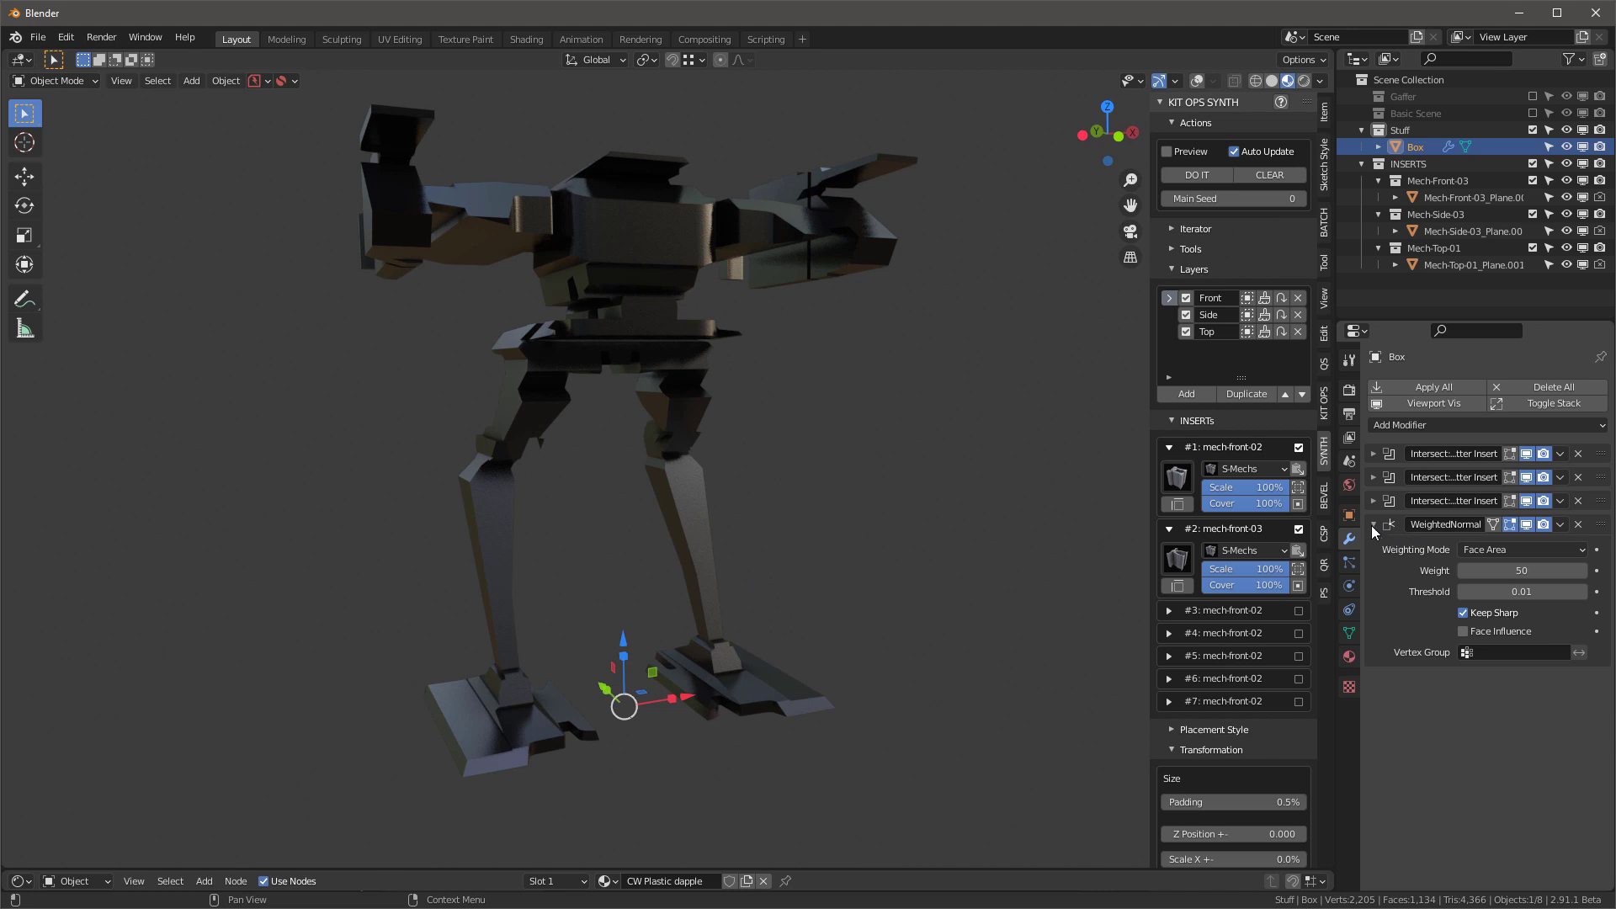
# In Preferences > Add-ons > KIT OPS > General, enable Sort Weighted Normal under Sort Modifiers.
pyautogui.click(1373, 524)
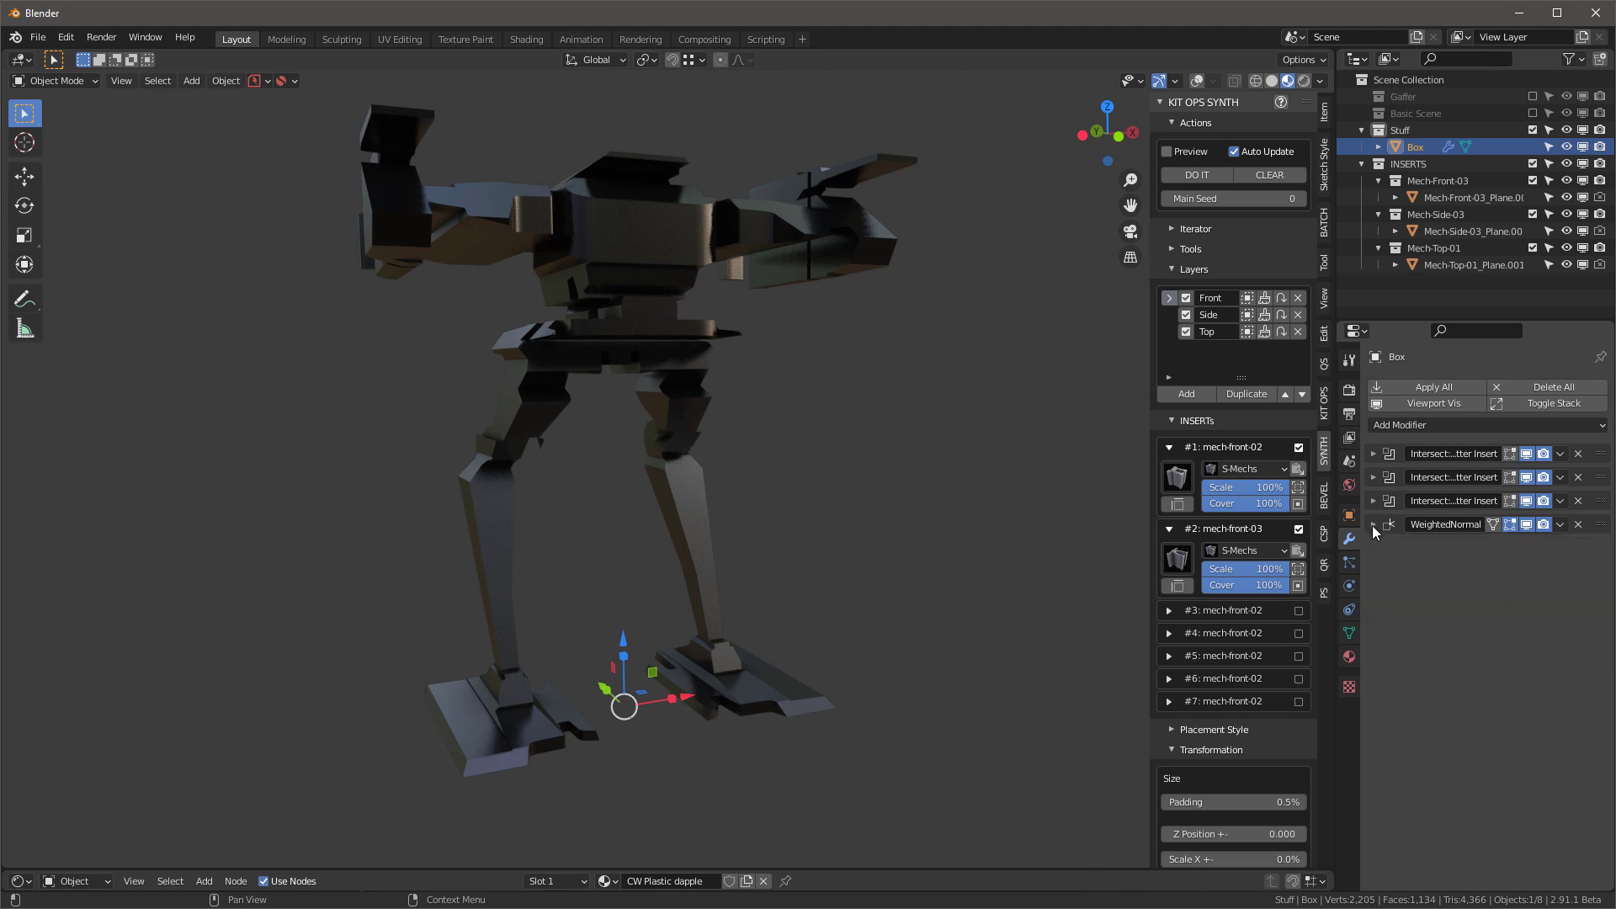
pyautogui.click(69, 40)
pyautogui.click(119, 297)
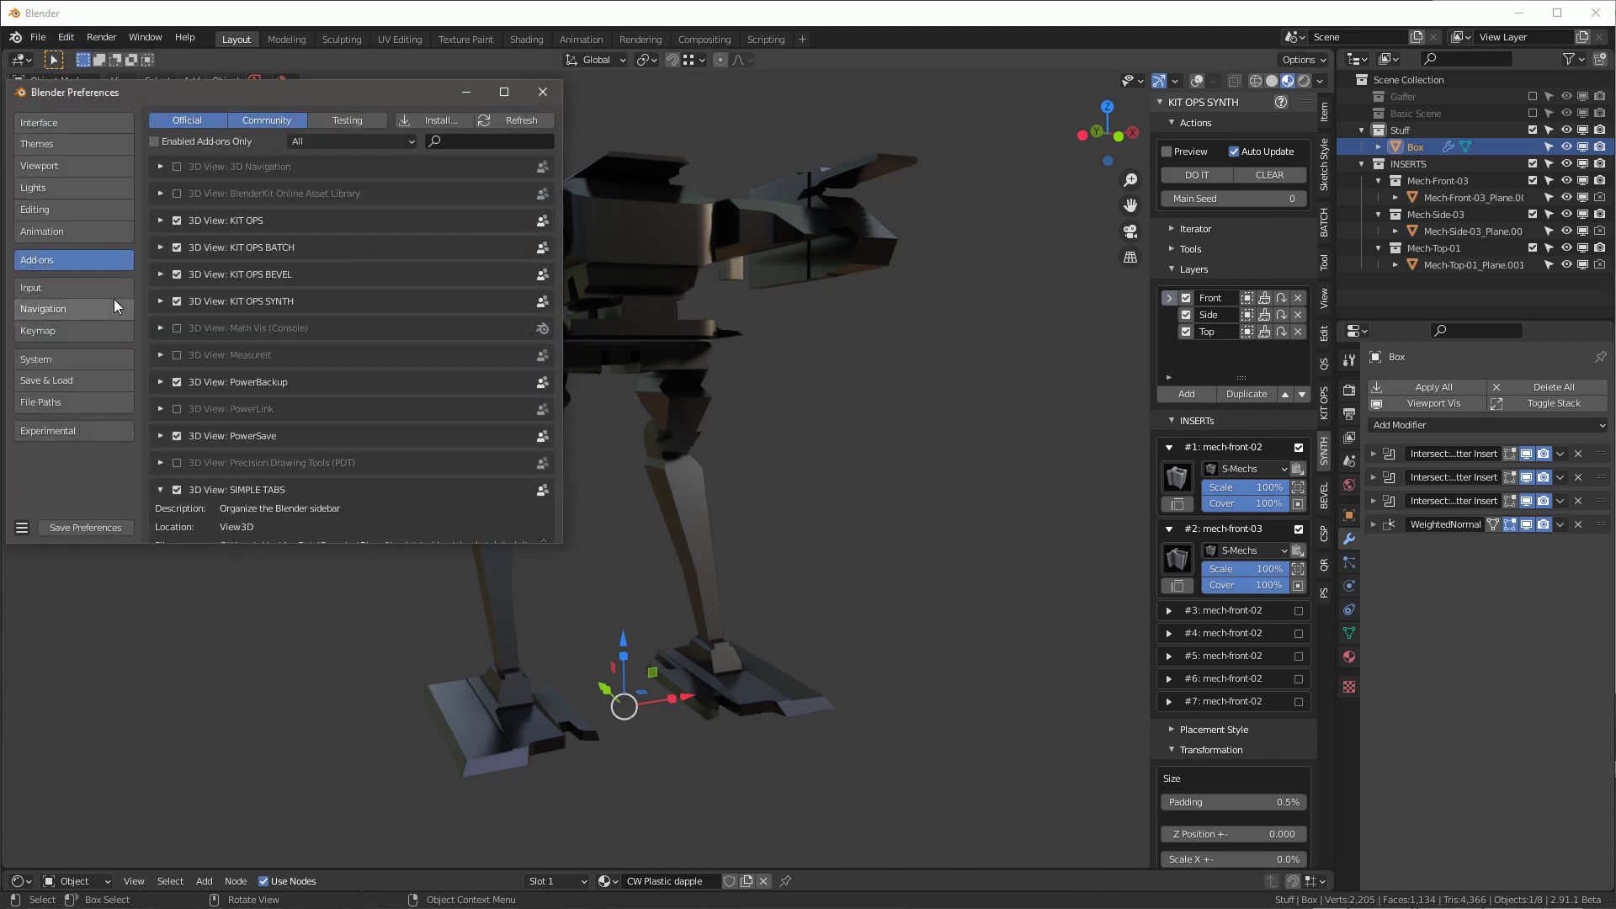
pyautogui.click(161, 221)
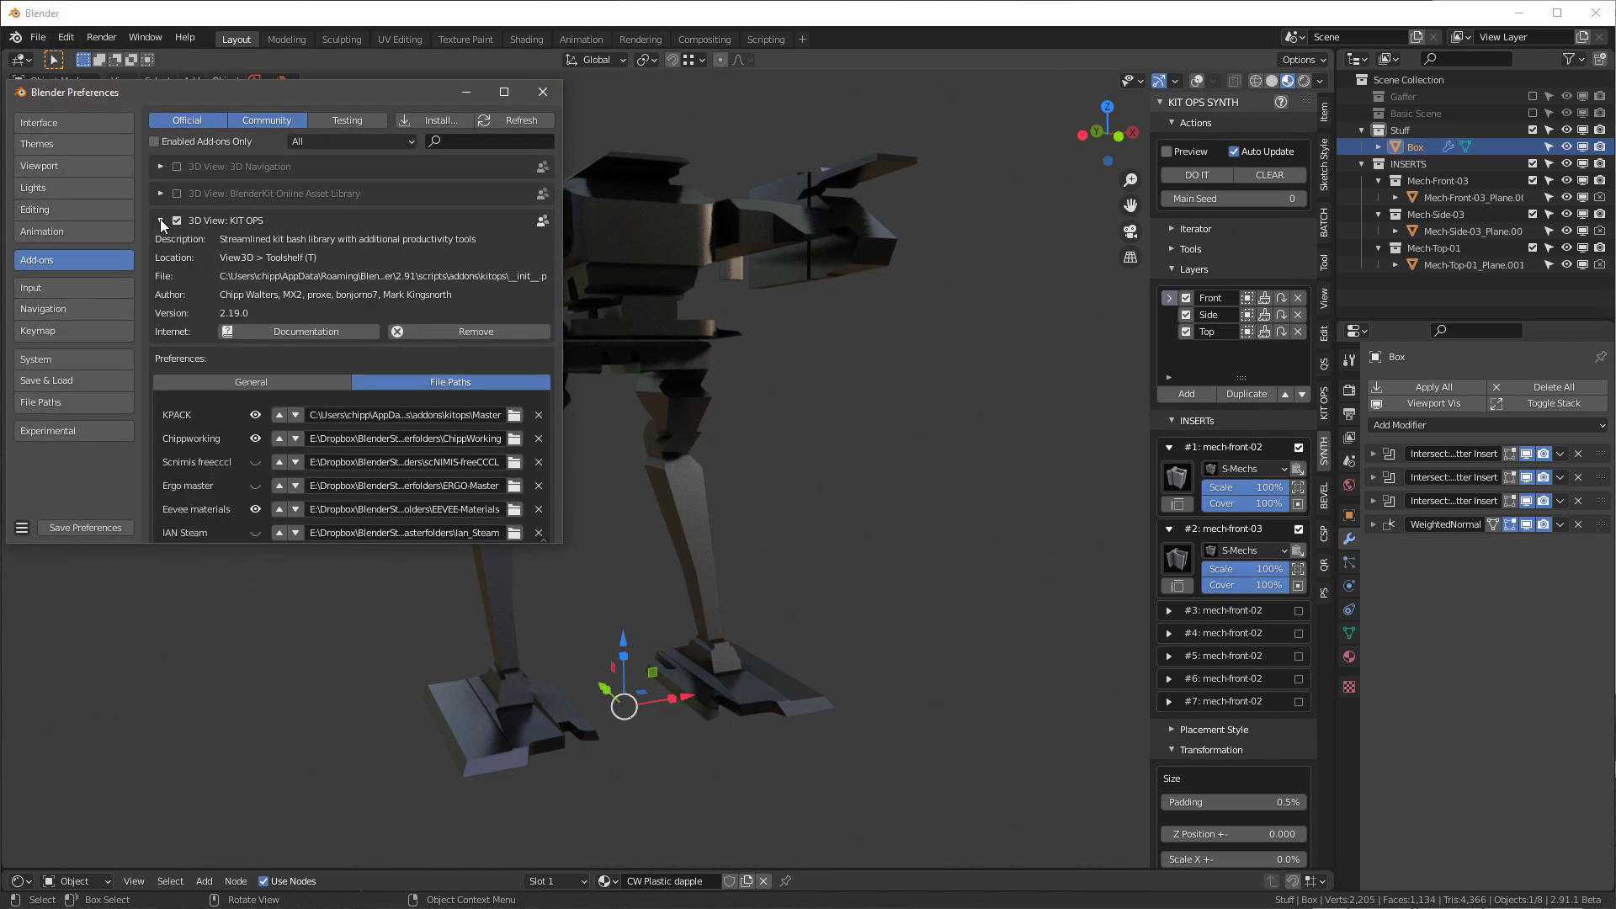
pyautogui.click(294, 381)
pyautogui.scroll(-6, 293, 380)
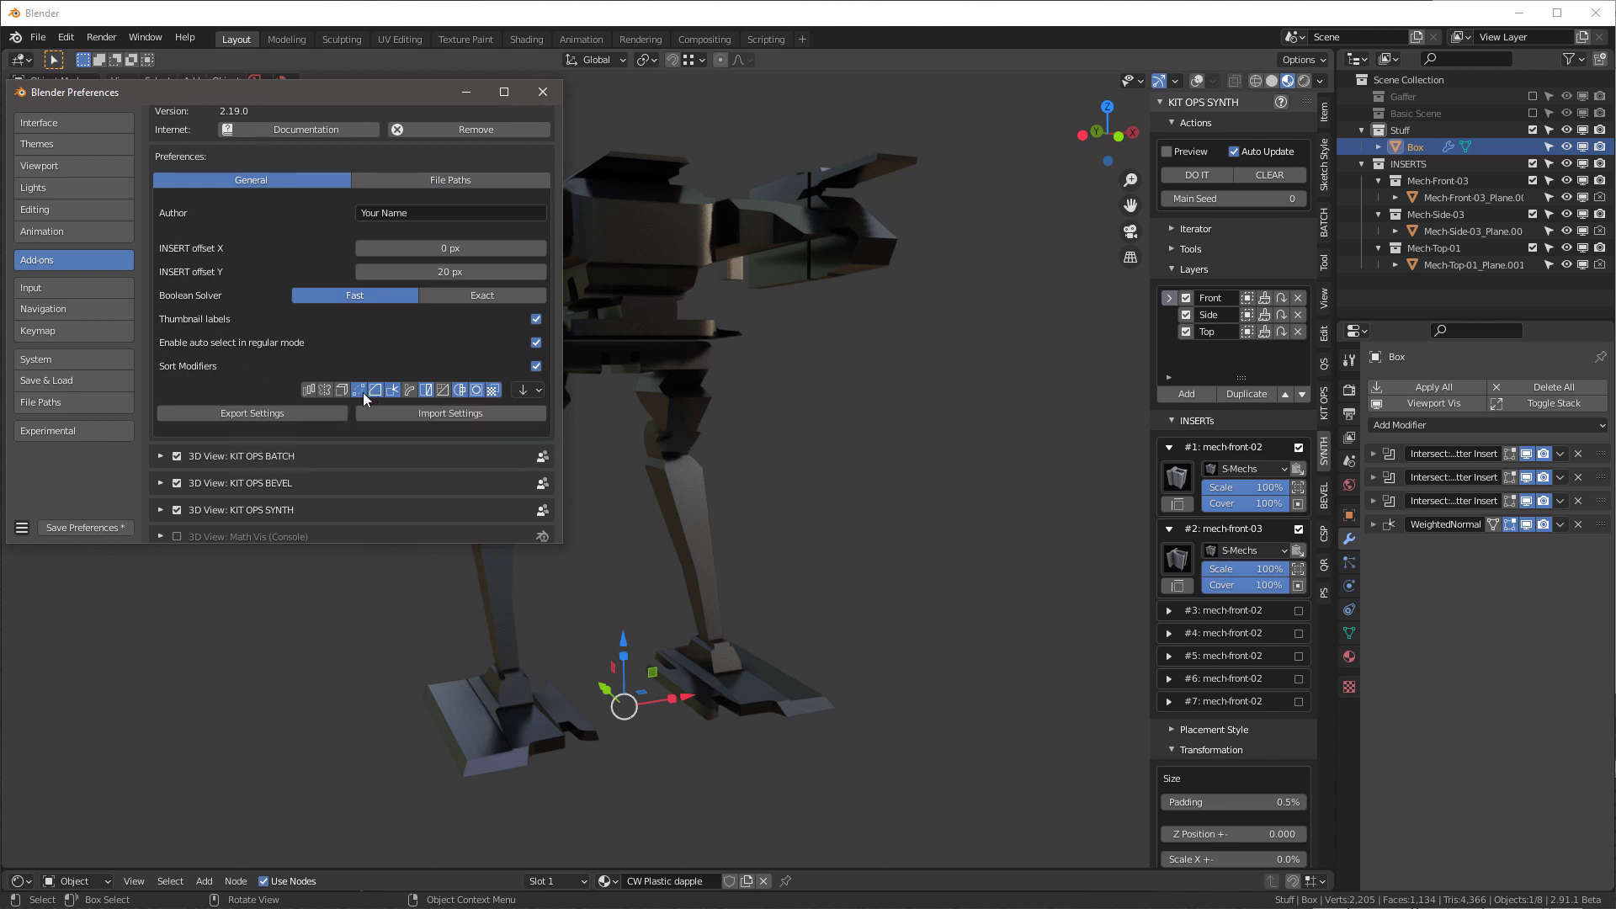
pyautogui.click(375, 390)
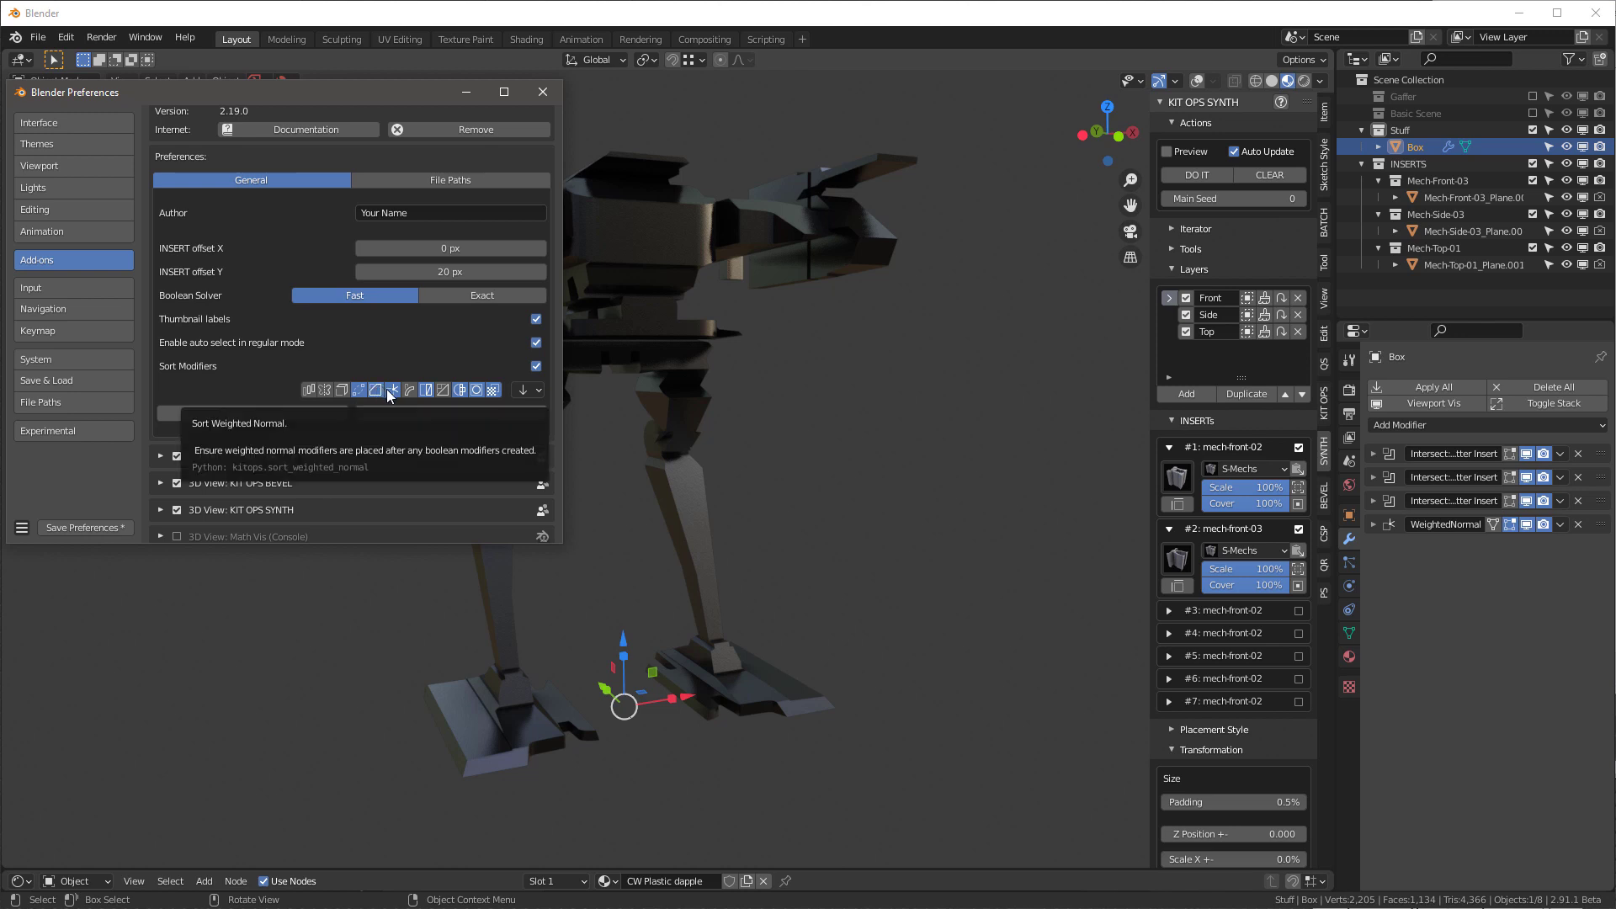
pyautogui.click(393, 392)
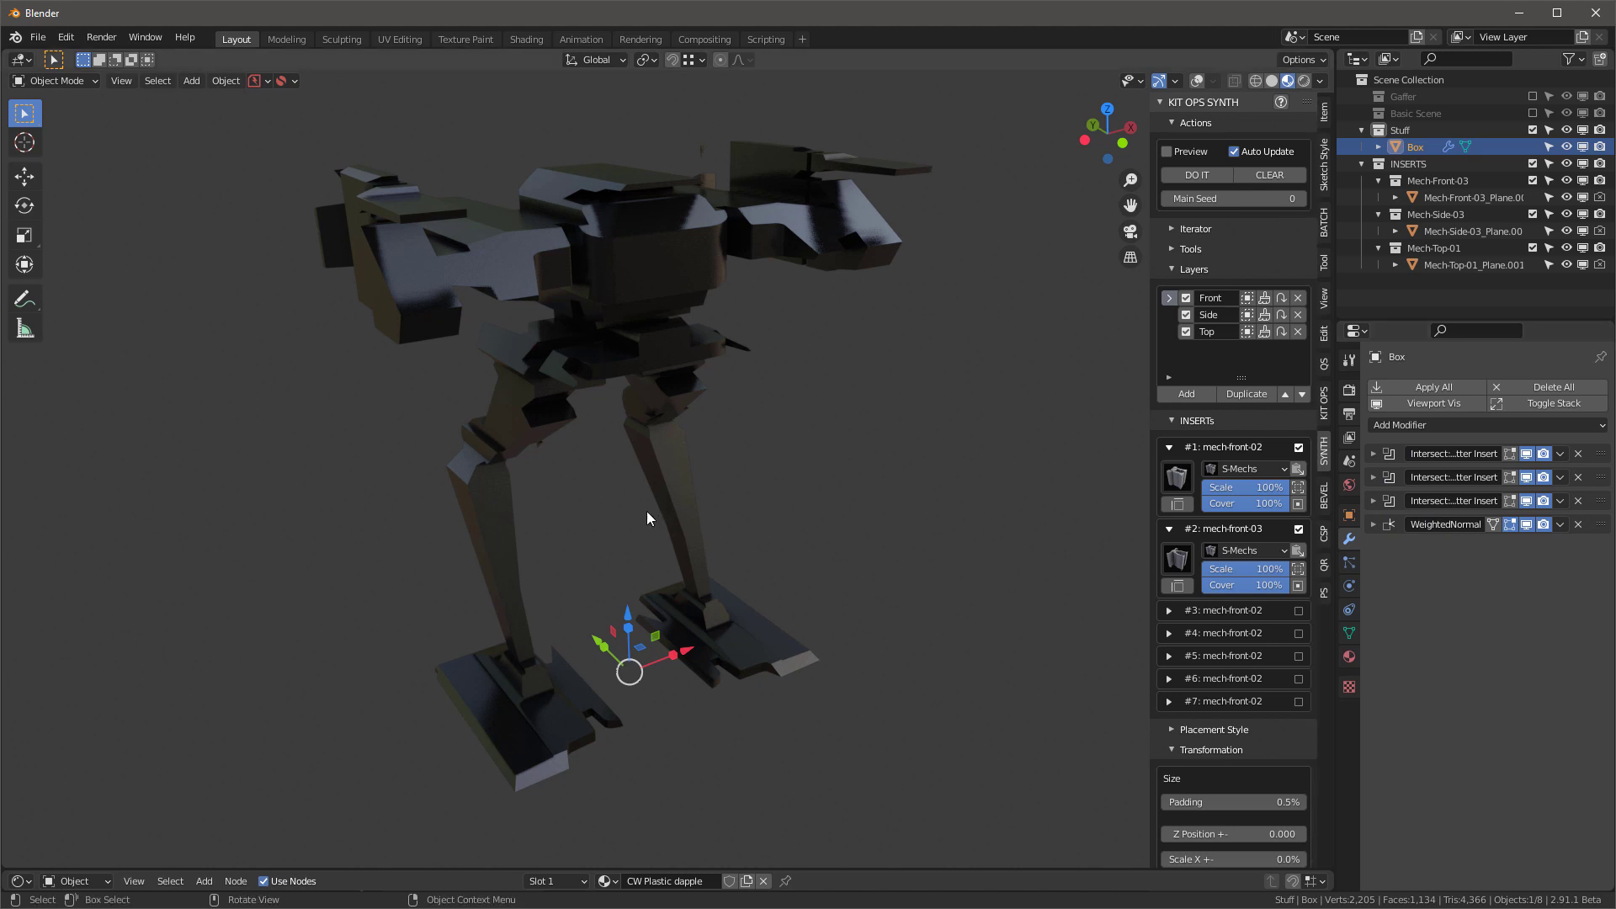
# Choose mech-front-03 from the S-Mechs KPACK thumbnails and open it with Edit INSERT.
pyautogui.moveTo(663, 487); pyautogui.dragTo(859, 367, button='middle')
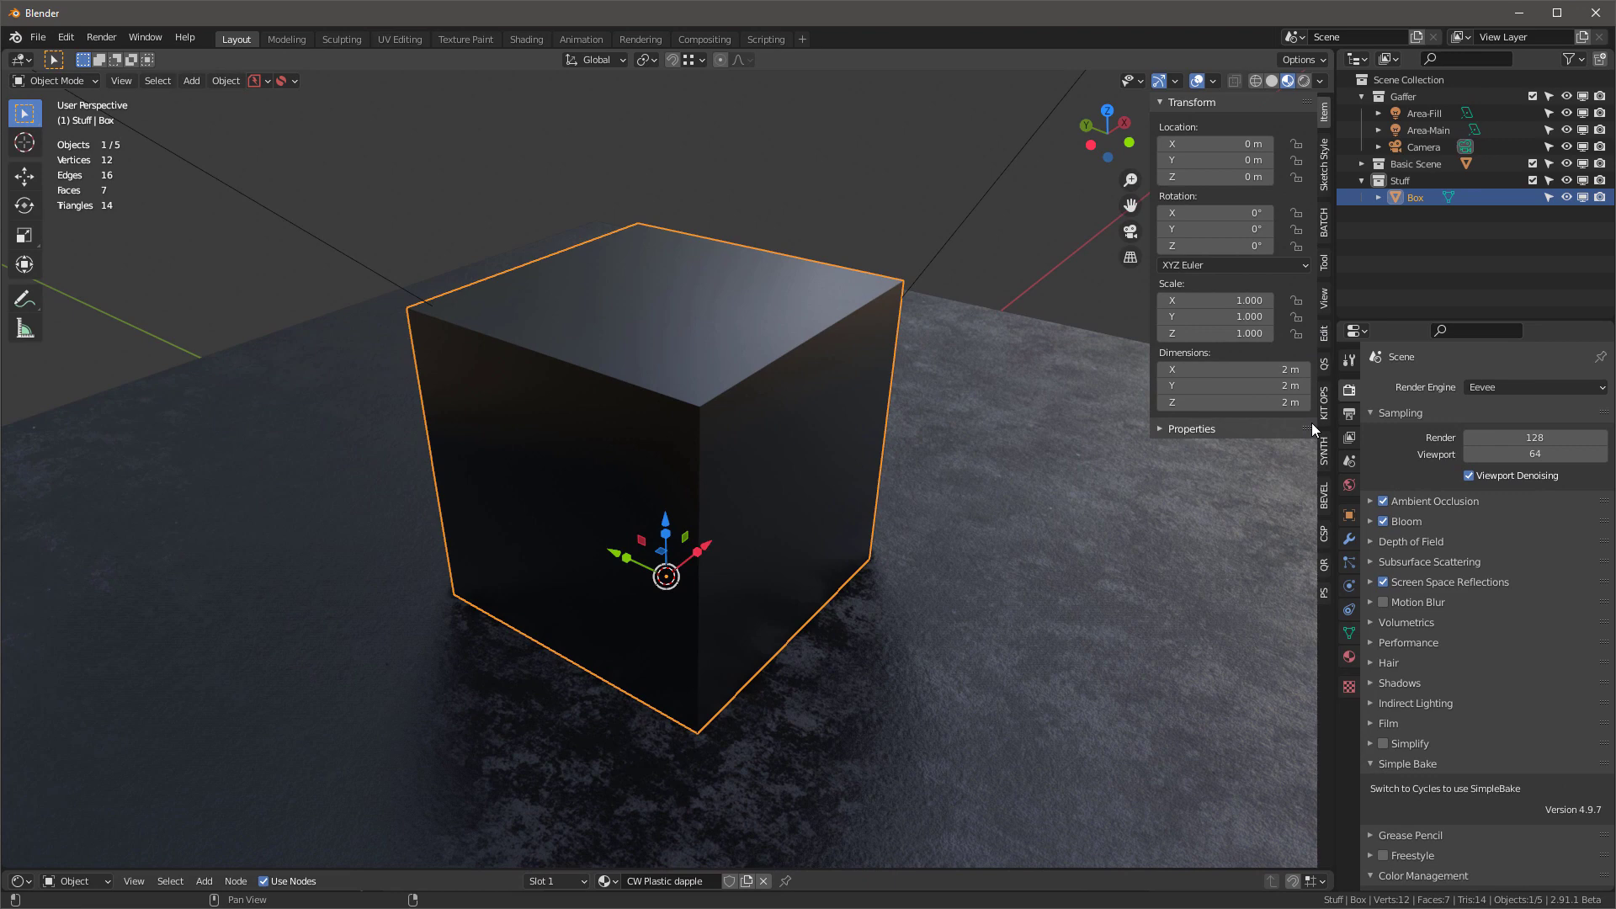
pyautogui.click(1323, 404)
pyautogui.click(1256, 172)
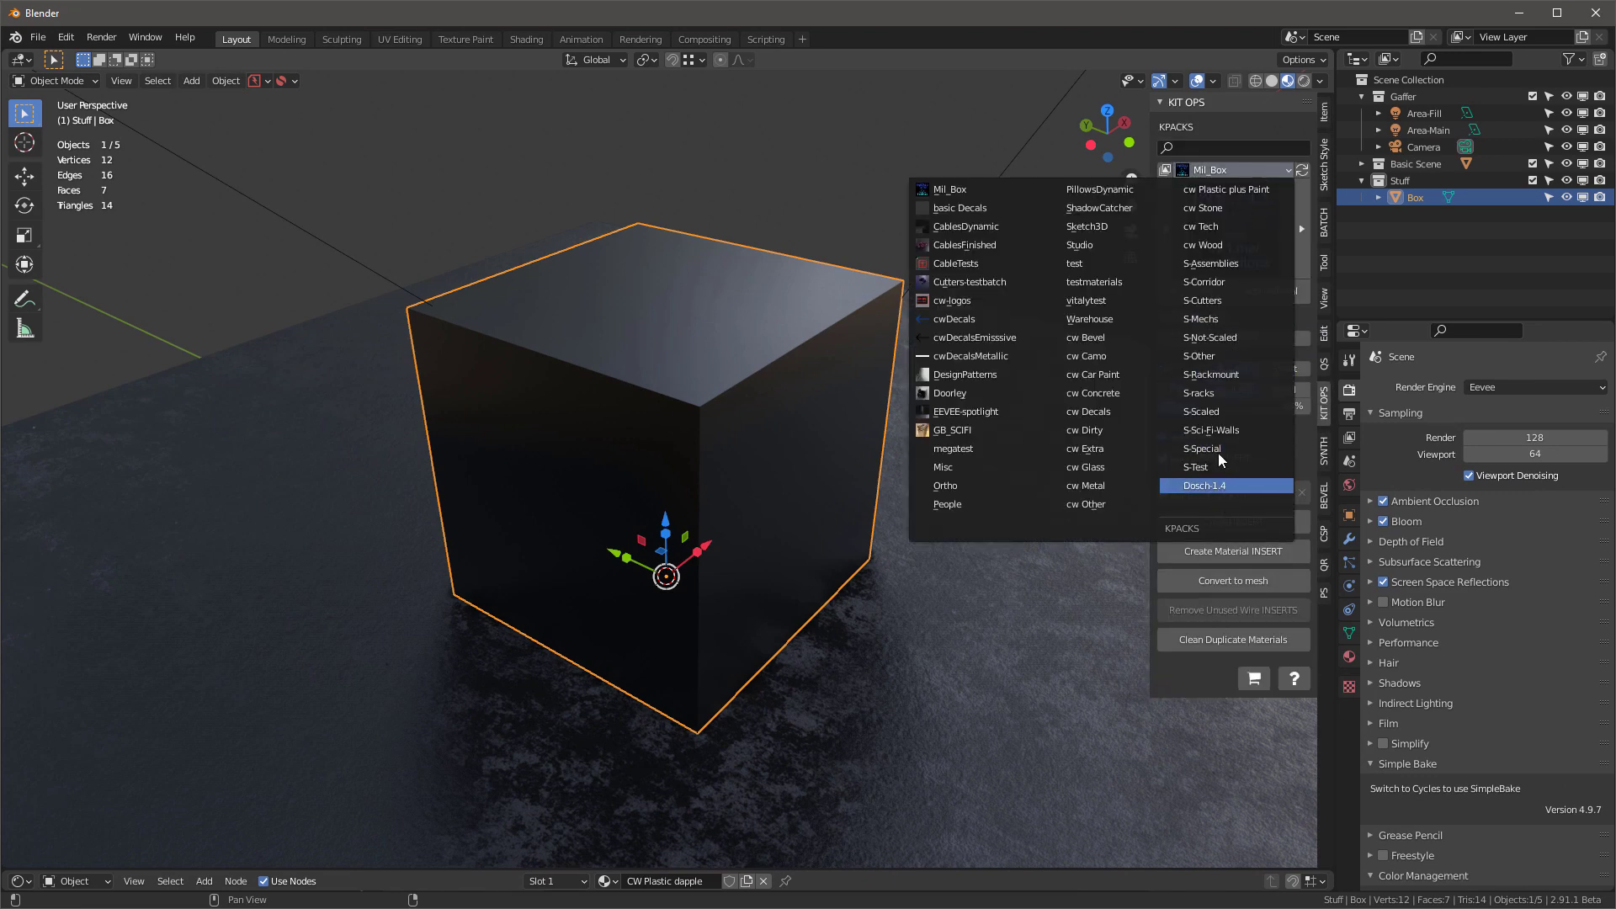
pyautogui.click(1235, 318)
pyautogui.click(1246, 224)
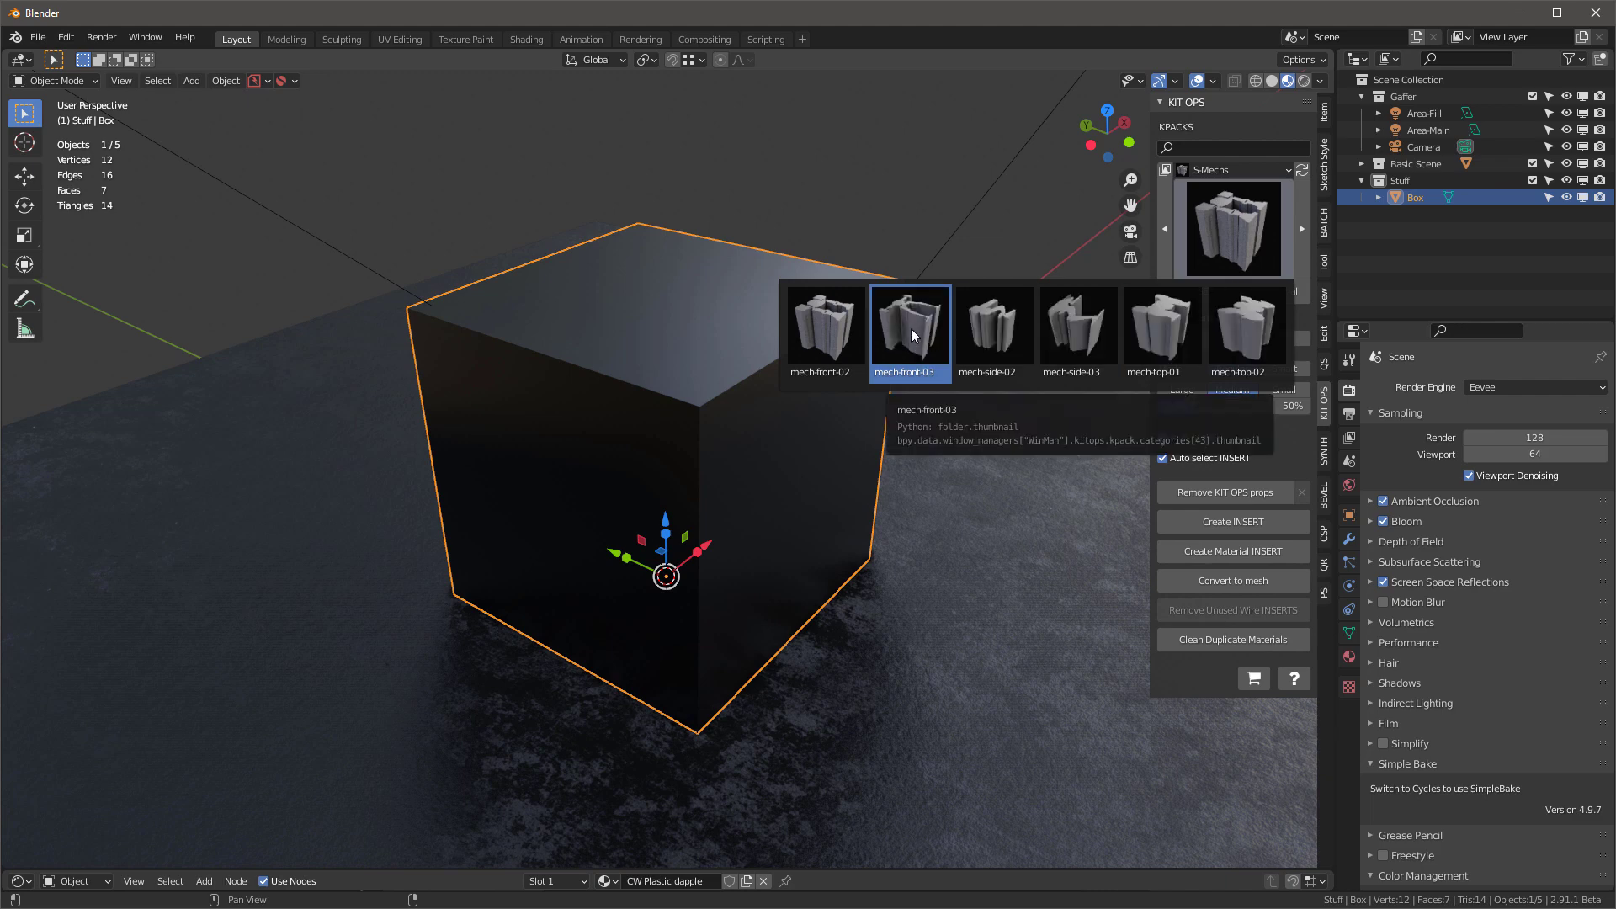
pyautogui.click(911, 335)
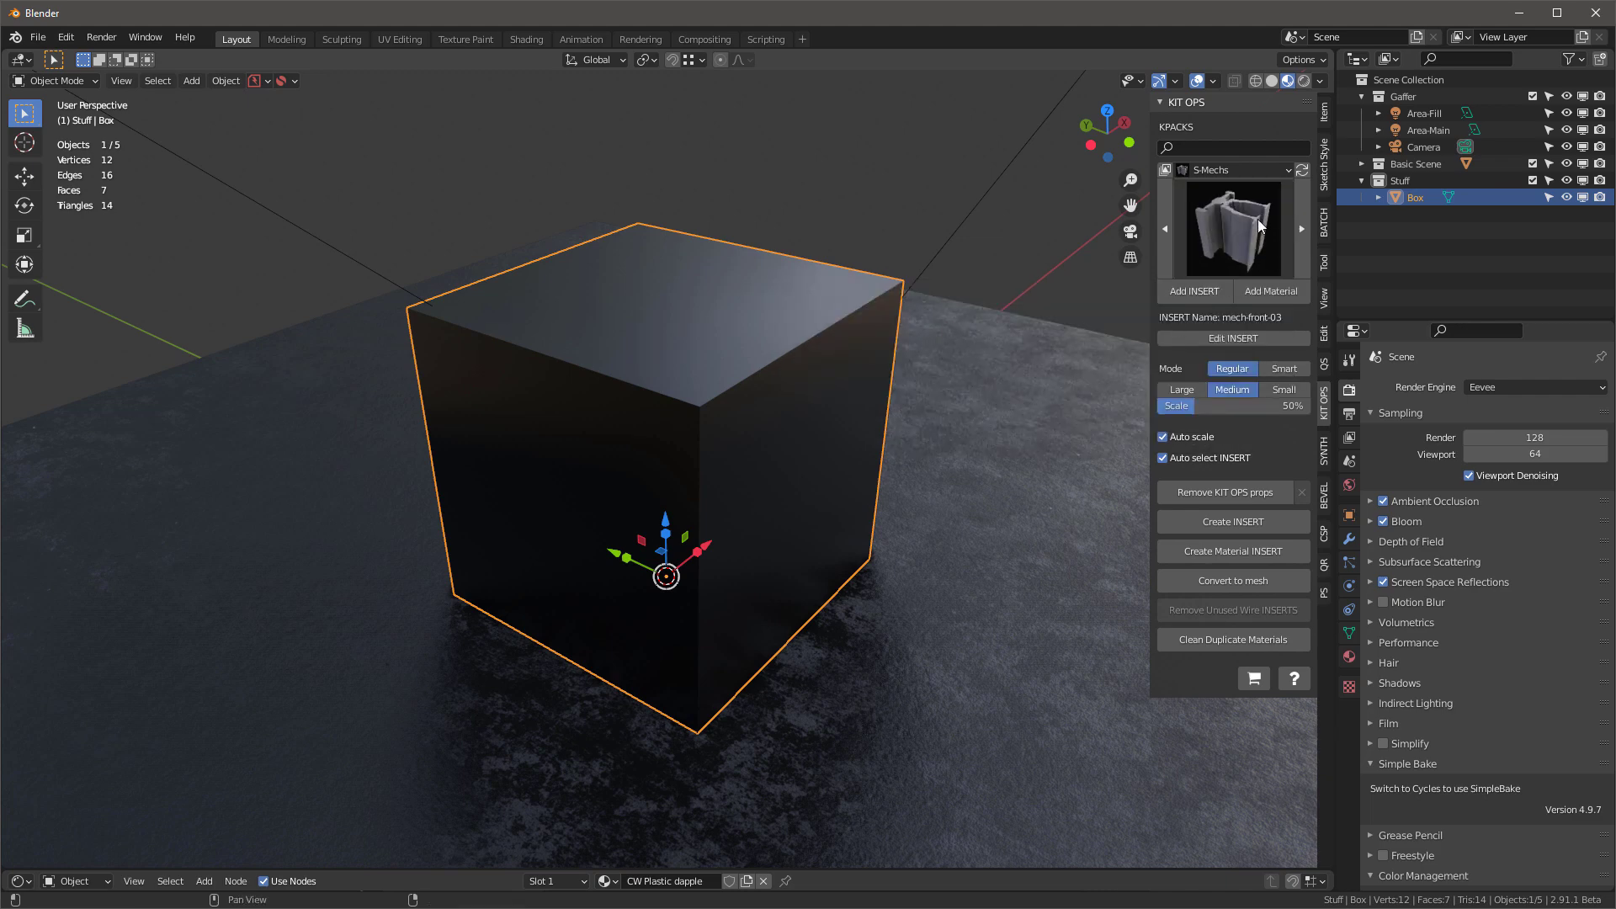
pyautogui.click(1224, 338)
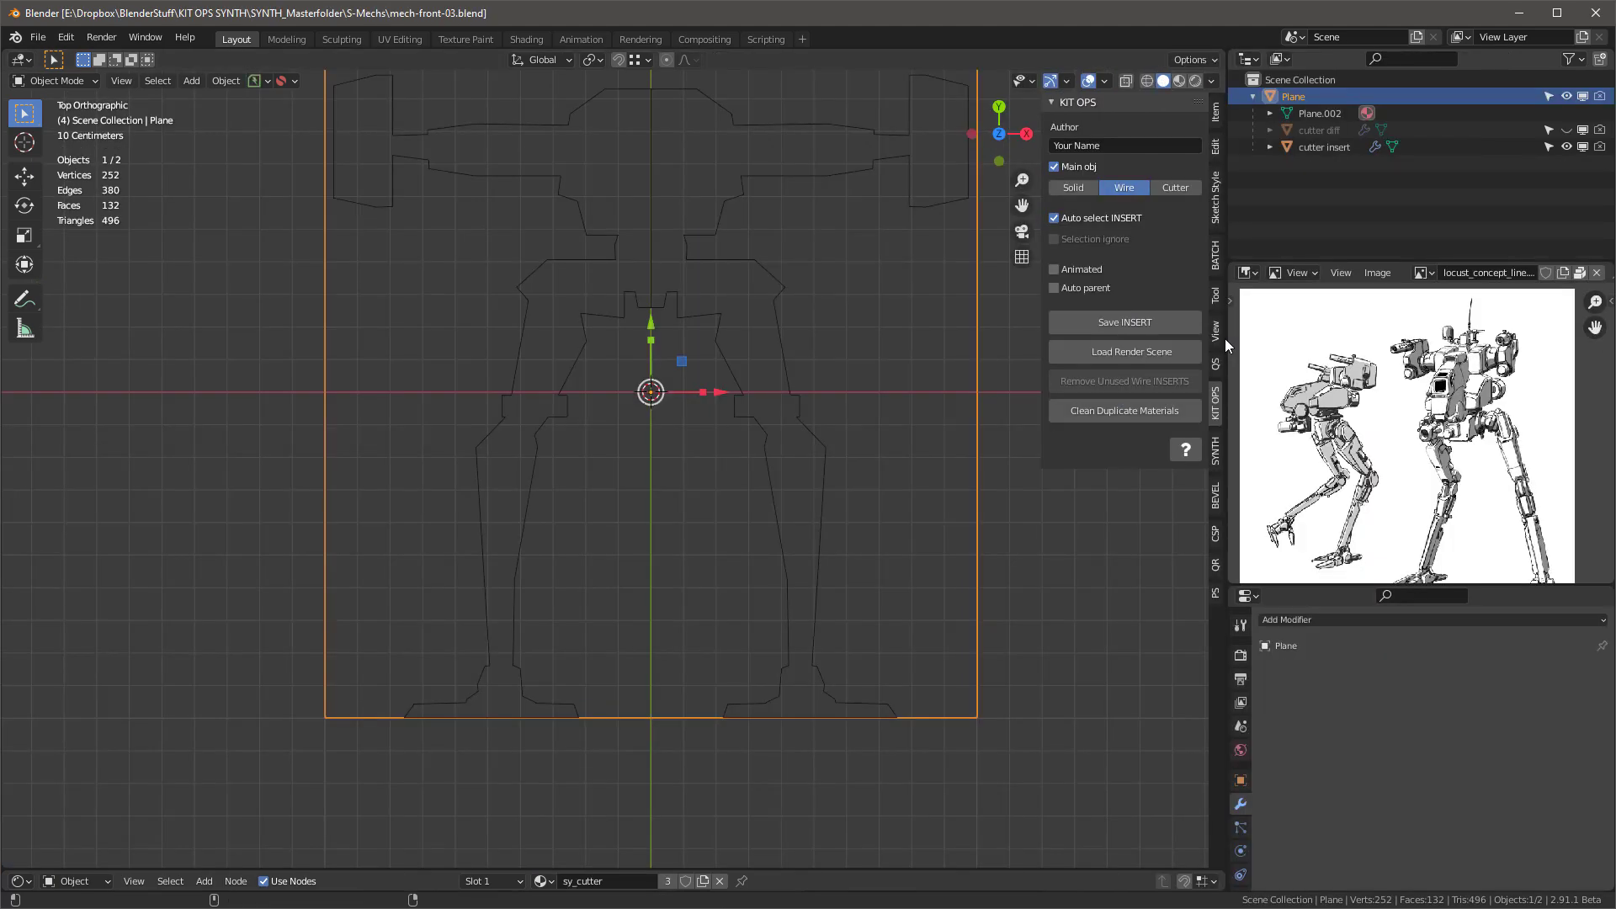
# Select the cutter insert's mech outline and inspect its vertices in Edit Mode.
pyautogui.scroll(-3, 733, 371)
pyautogui.scroll(2, 808, 303)
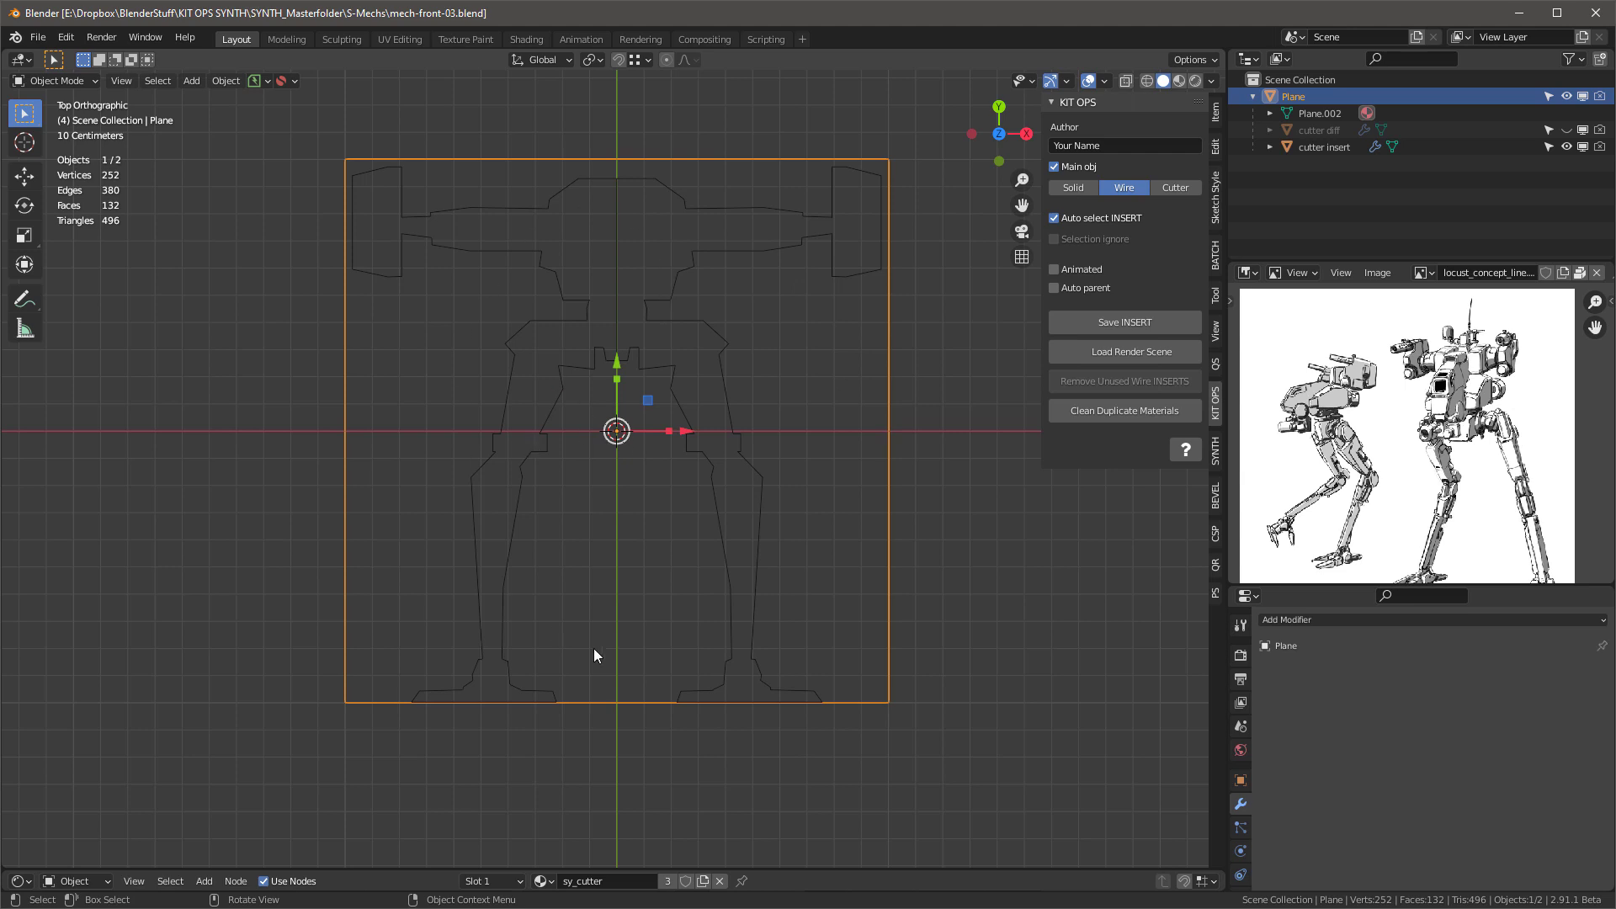
pyautogui.click(764, 490)
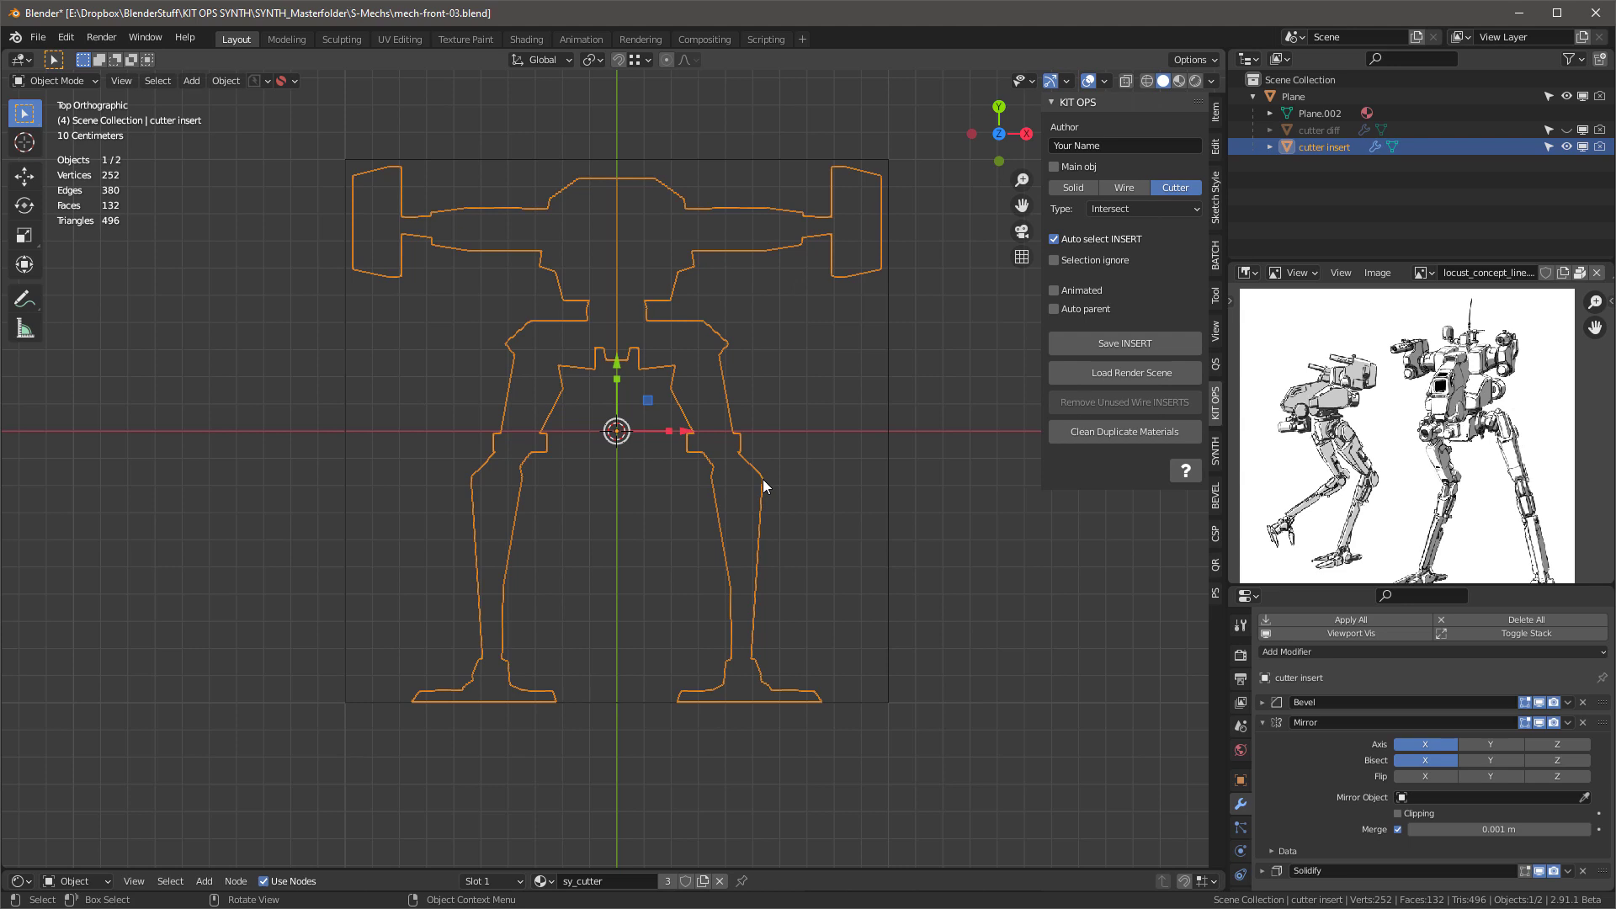
pyautogui.press('Tab')
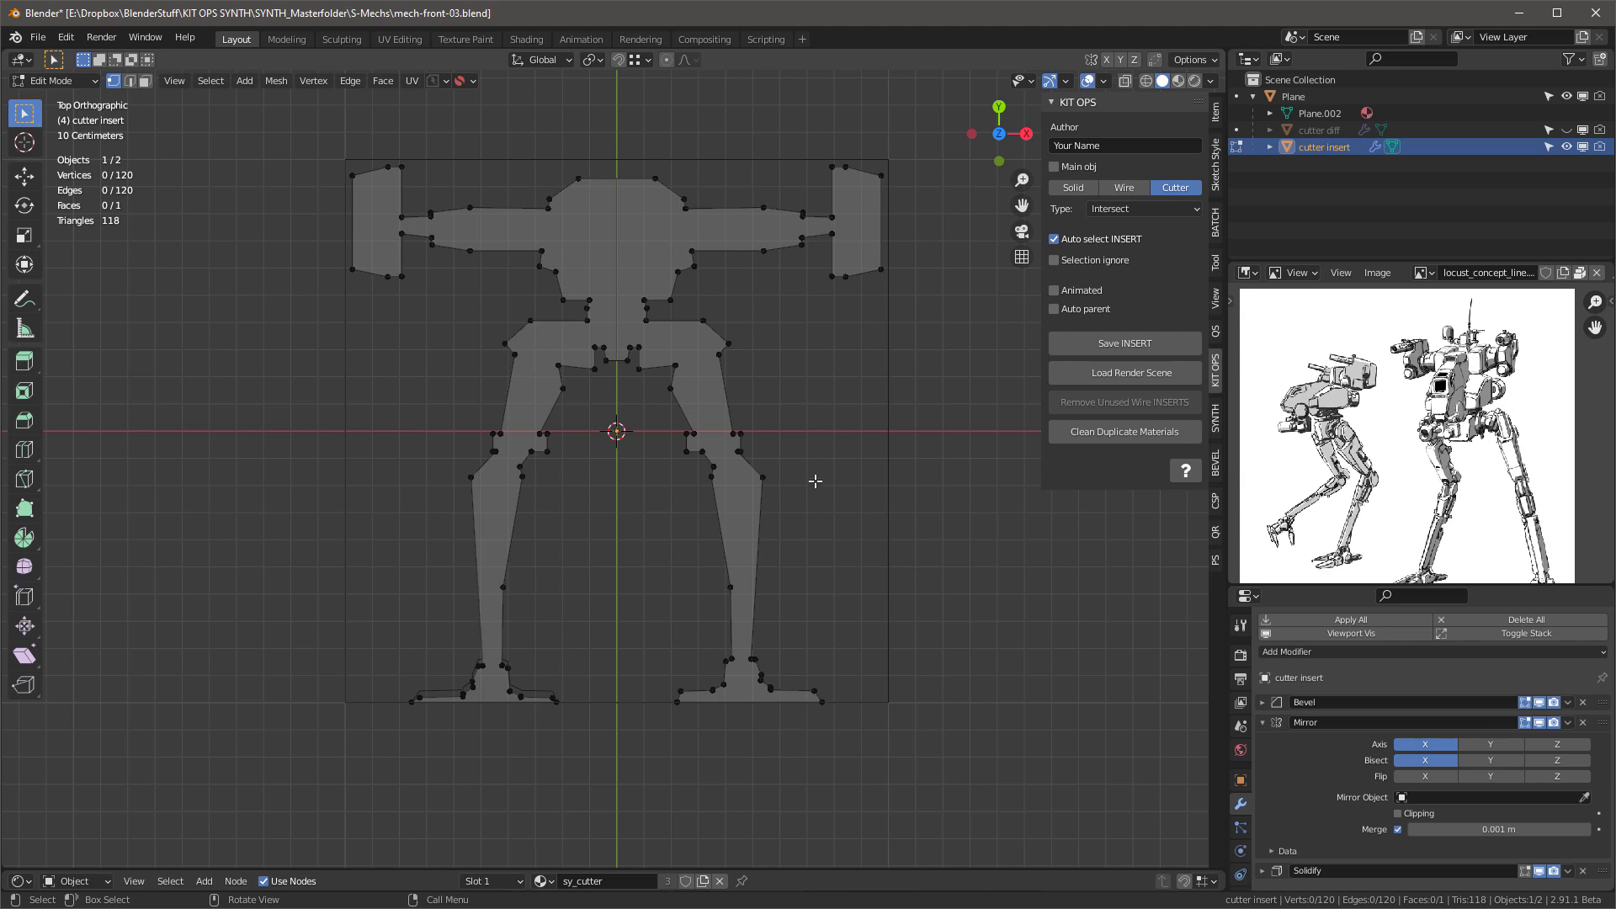
pyautogui.press('Tab')
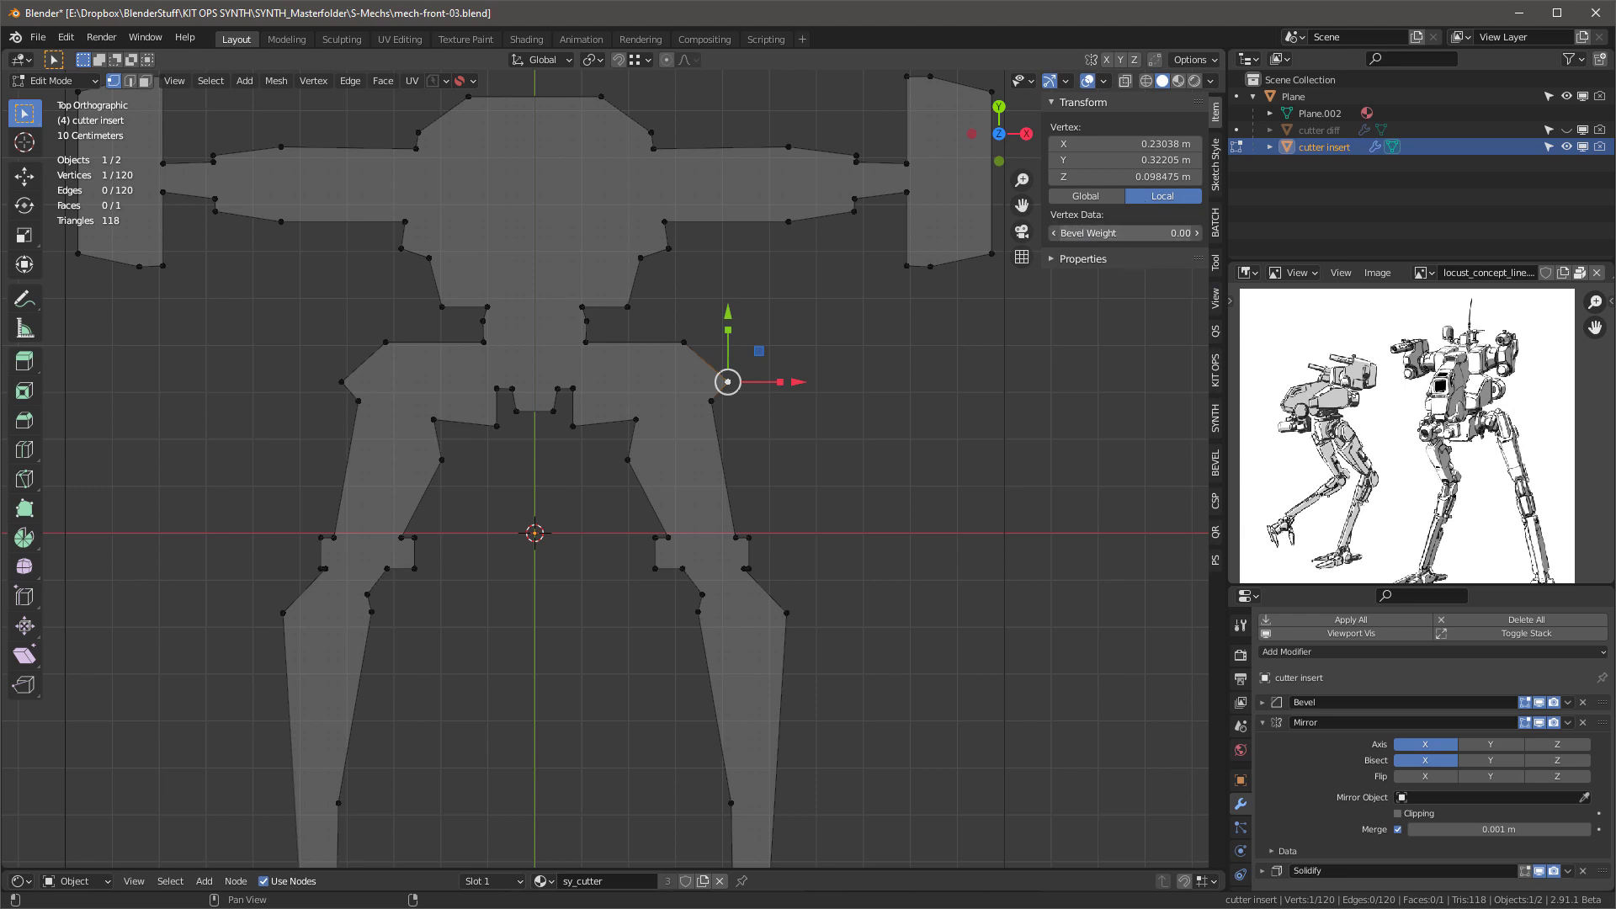
# Give a shoulder corner a 0.19 bevel weight, then frame the whole outline and recheck its vertices.
pyautogui.moveTo(1124, 233); pyautogui.dragTo(1132, 233)
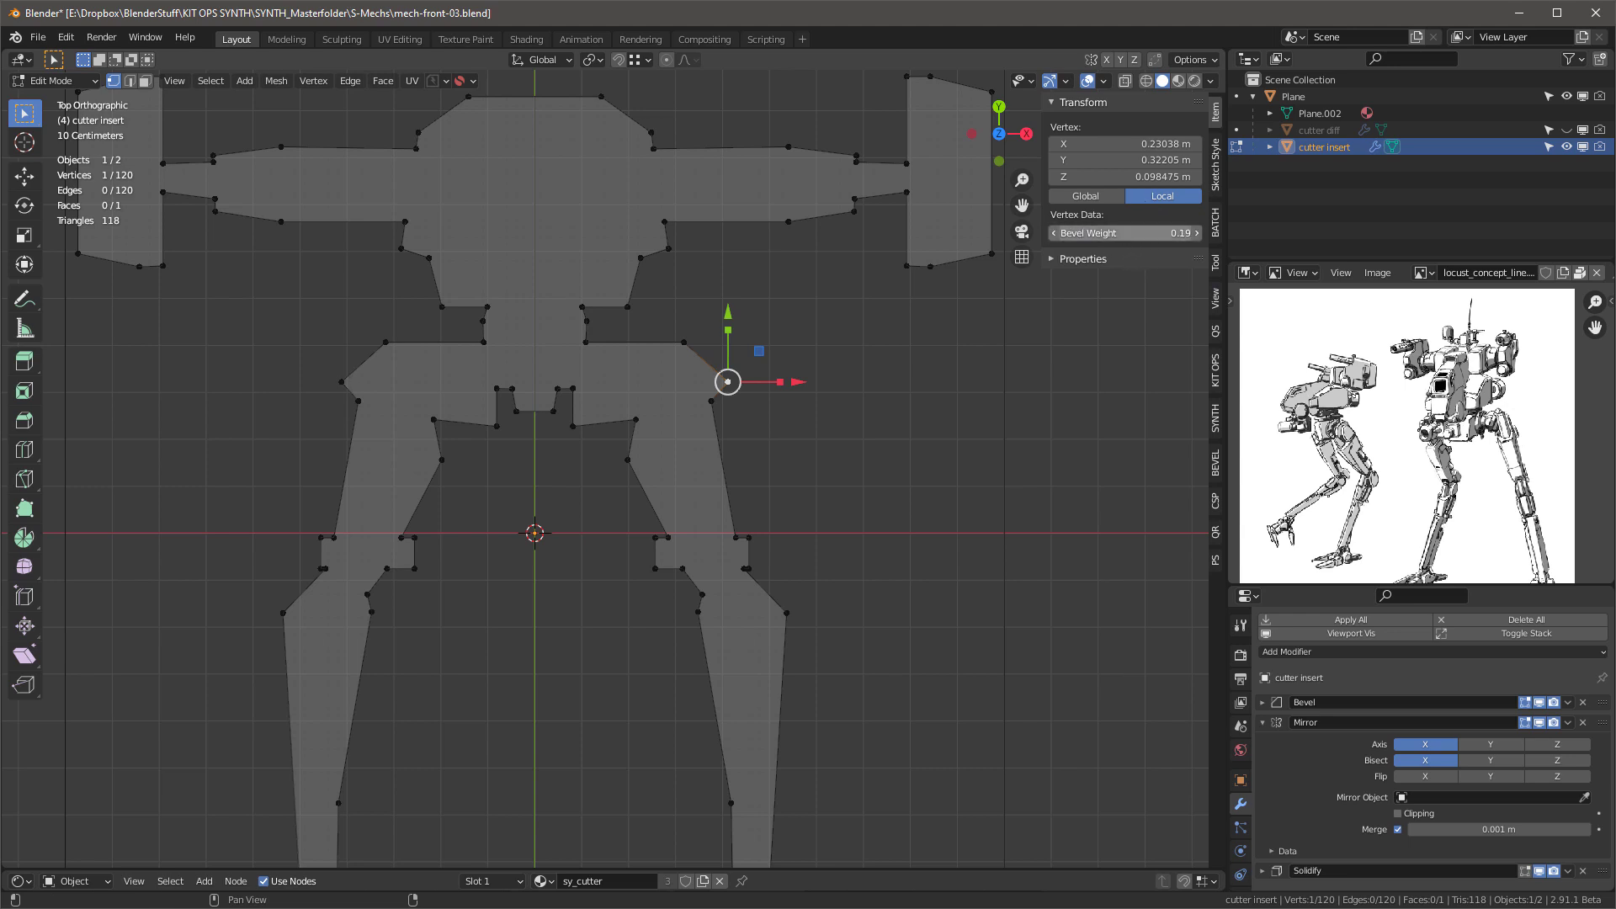
pyautogui.press('Tab')
pyautogui.scroll(1, 742, 399)
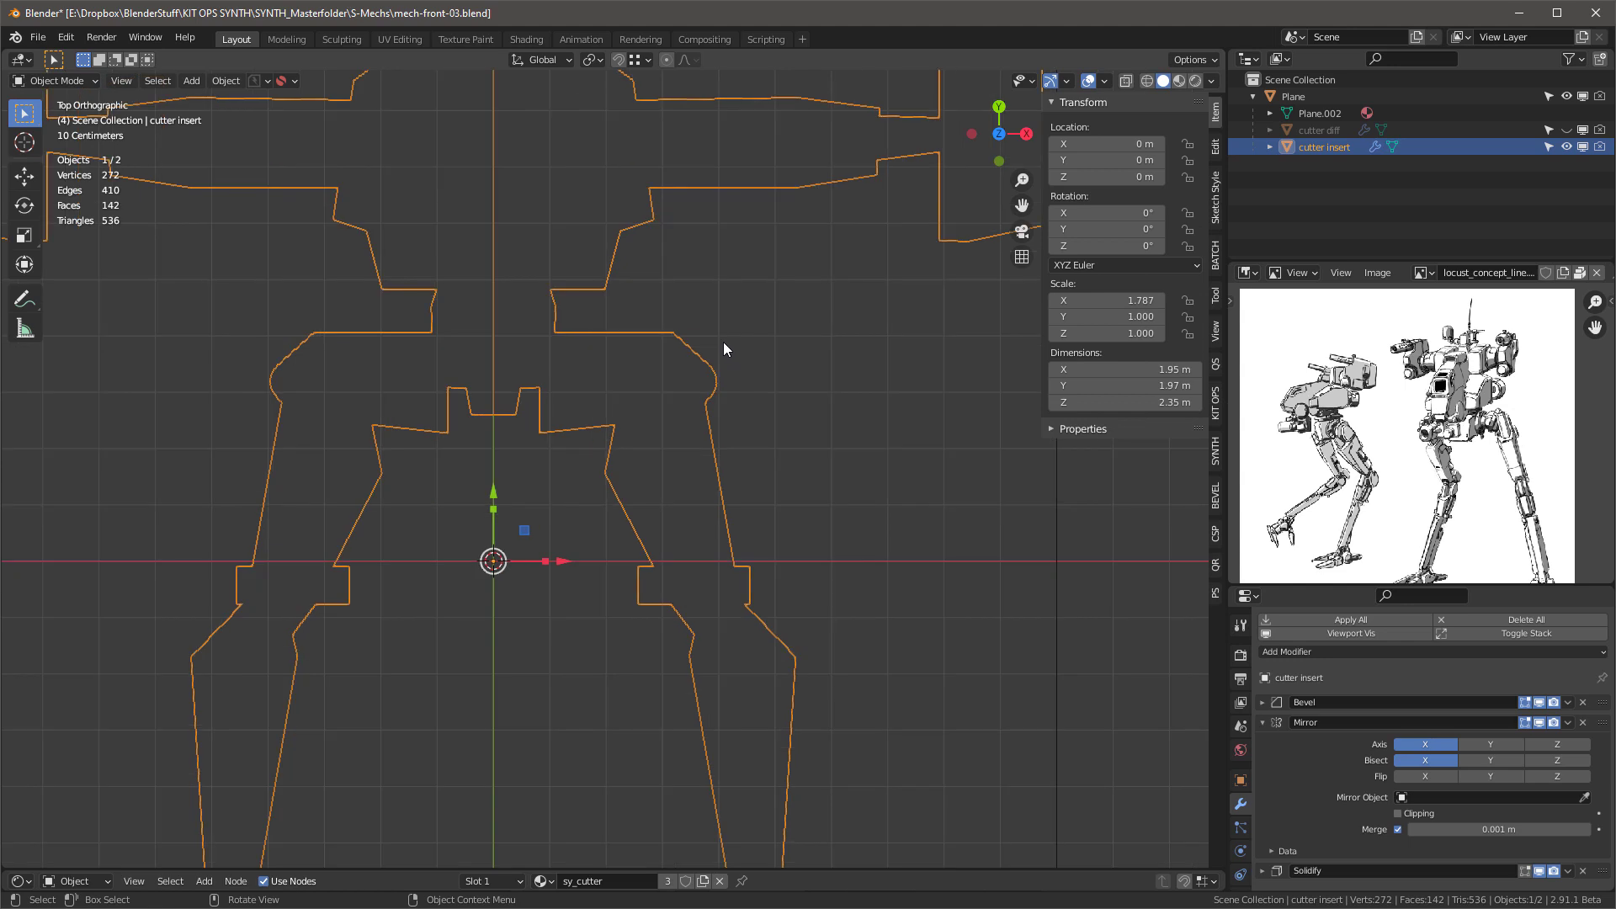
pyautogui.scroll(-2, 765, 367)
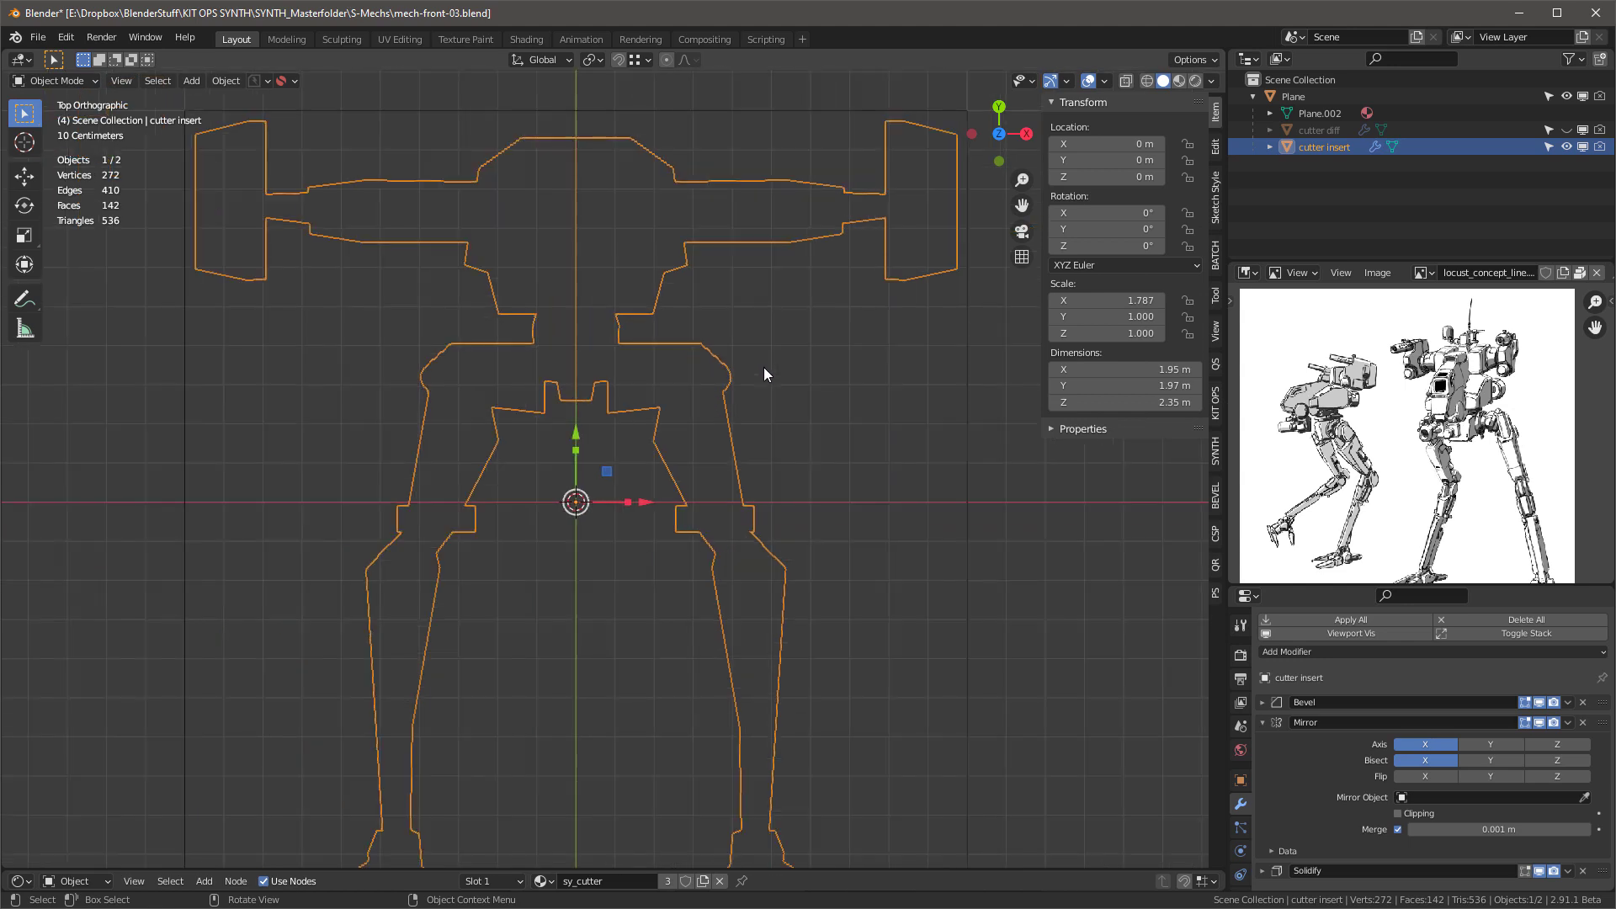
pyautogui.press('KP_Decimal')
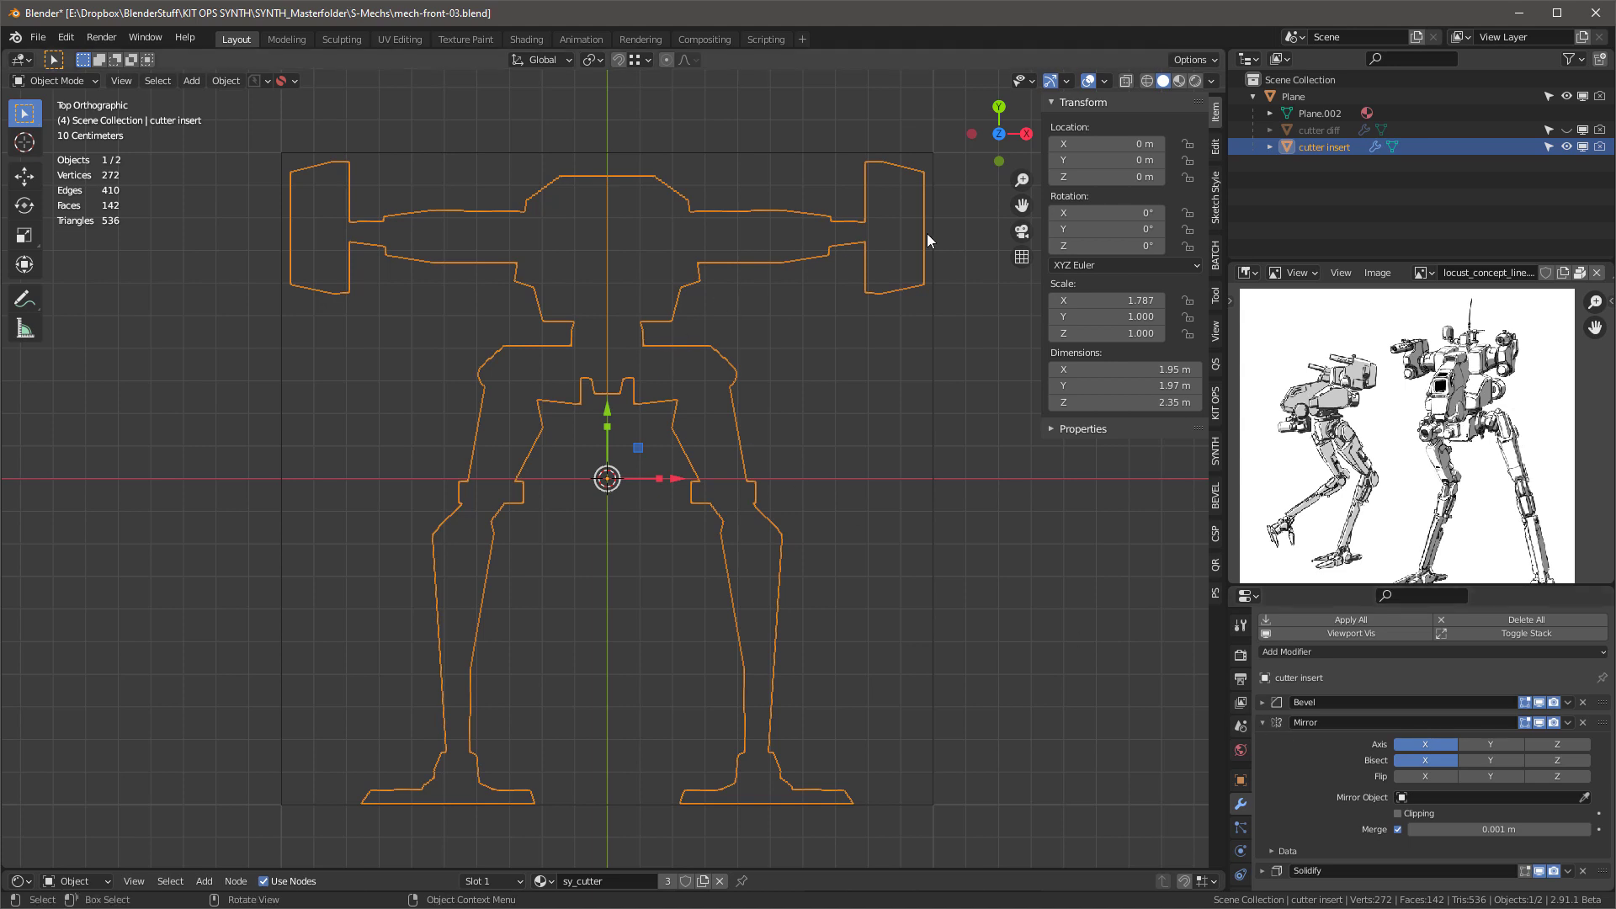
pyautogui.press('Tab')
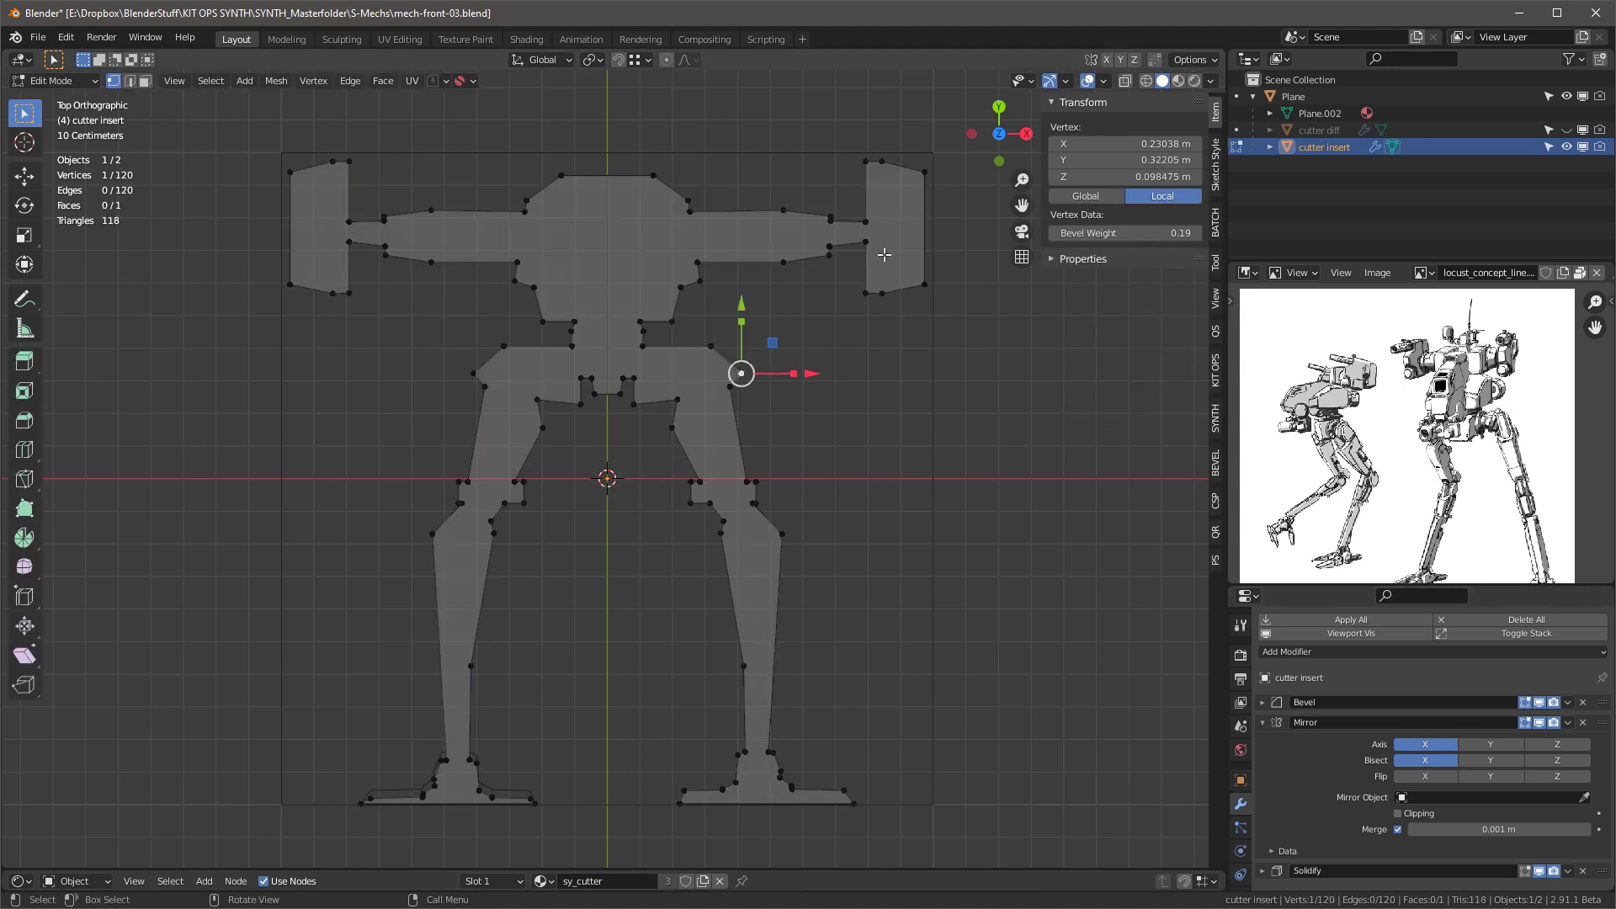
pyautogui.press('Tab')
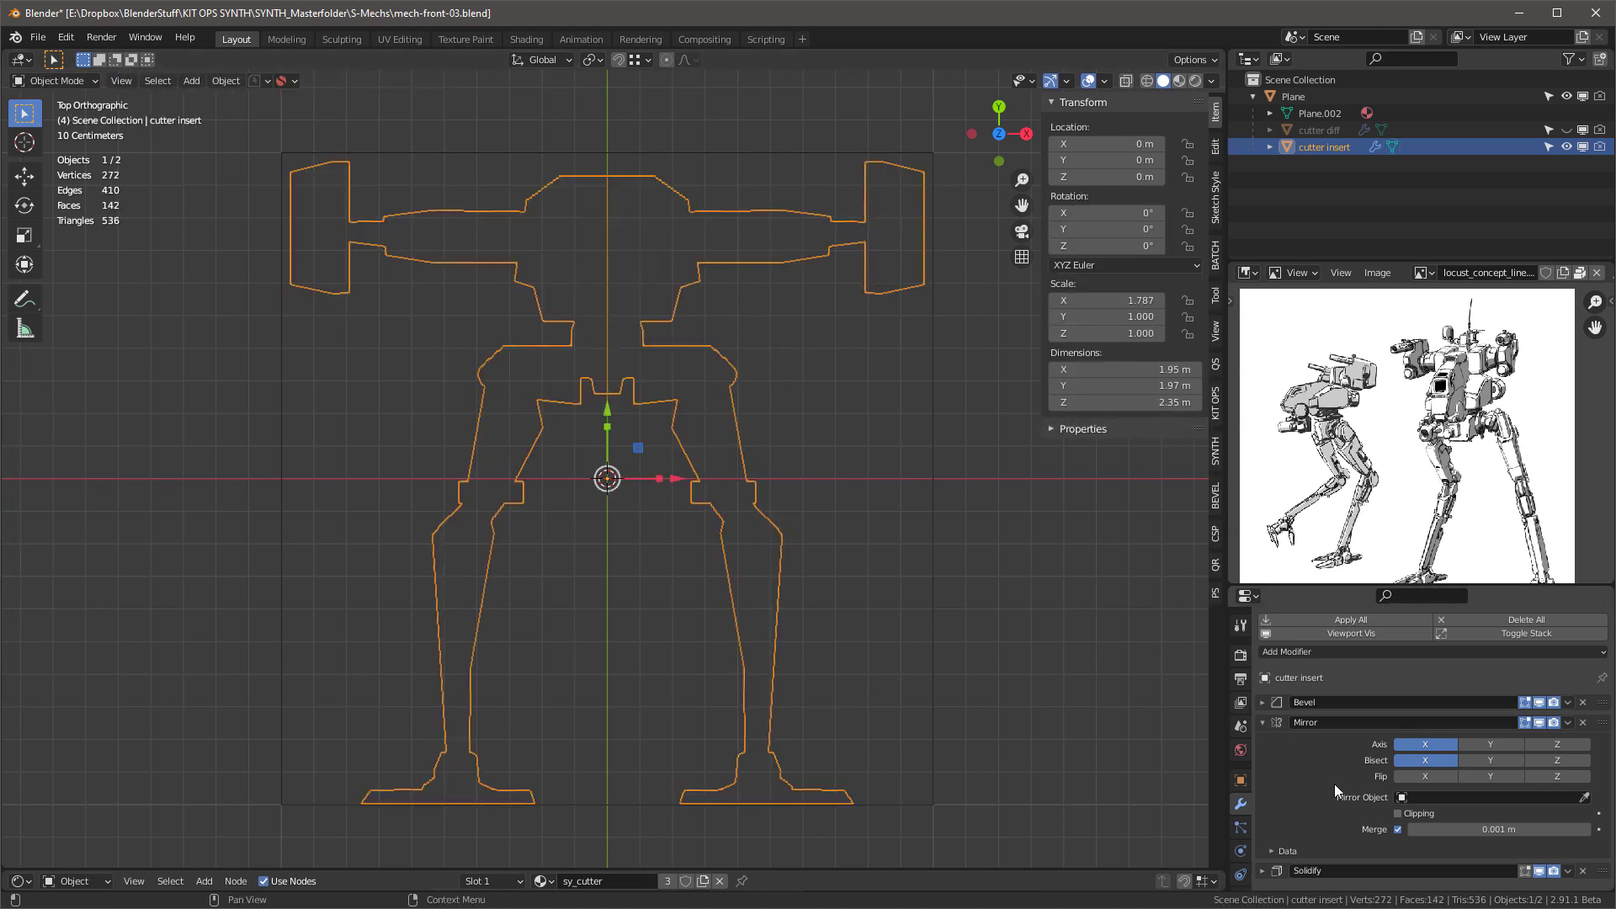
# View the cutter's extruded depth and confirm its KIT OPS type is Cutter/Intersect.
pyautogui.moveTo(810, 547); pyautogui.dragTo(762, 492, button='middle')
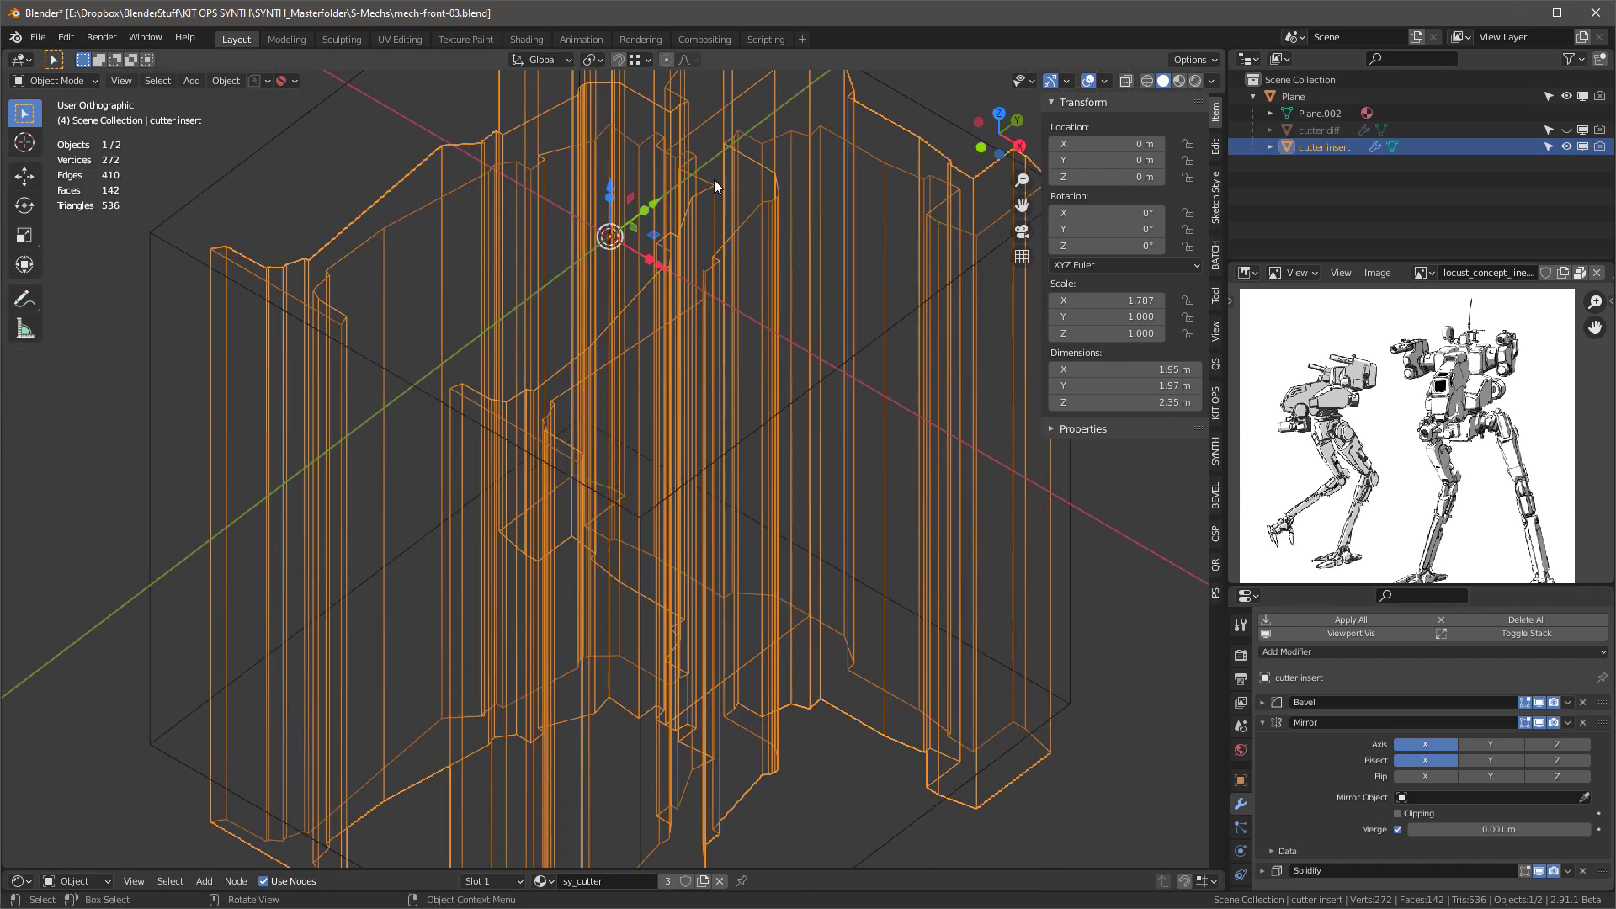
pyautogui.scroll(-4, 684, 313)
pyautogui.moveTo(684, 313); pyautogui.dragTo(892, 245, button='middle')
pyautogui.click(1215, 403)
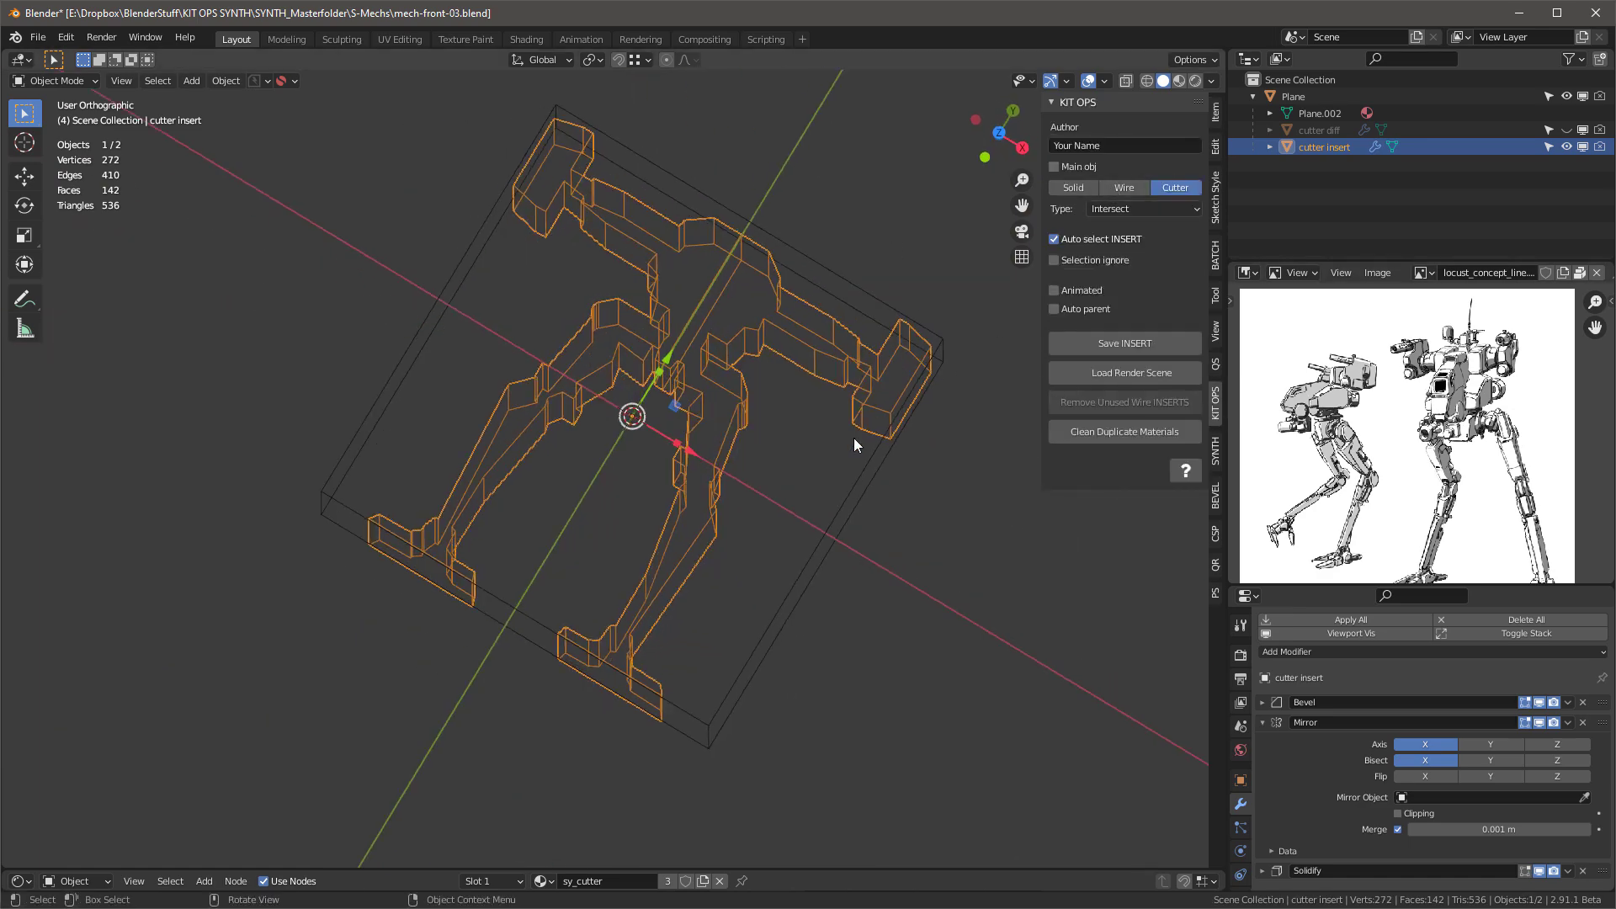
# Select the Plane box to confirm it is the Wire main object, viewing it tilted and top-down.
pyautogui.click(840, 510)
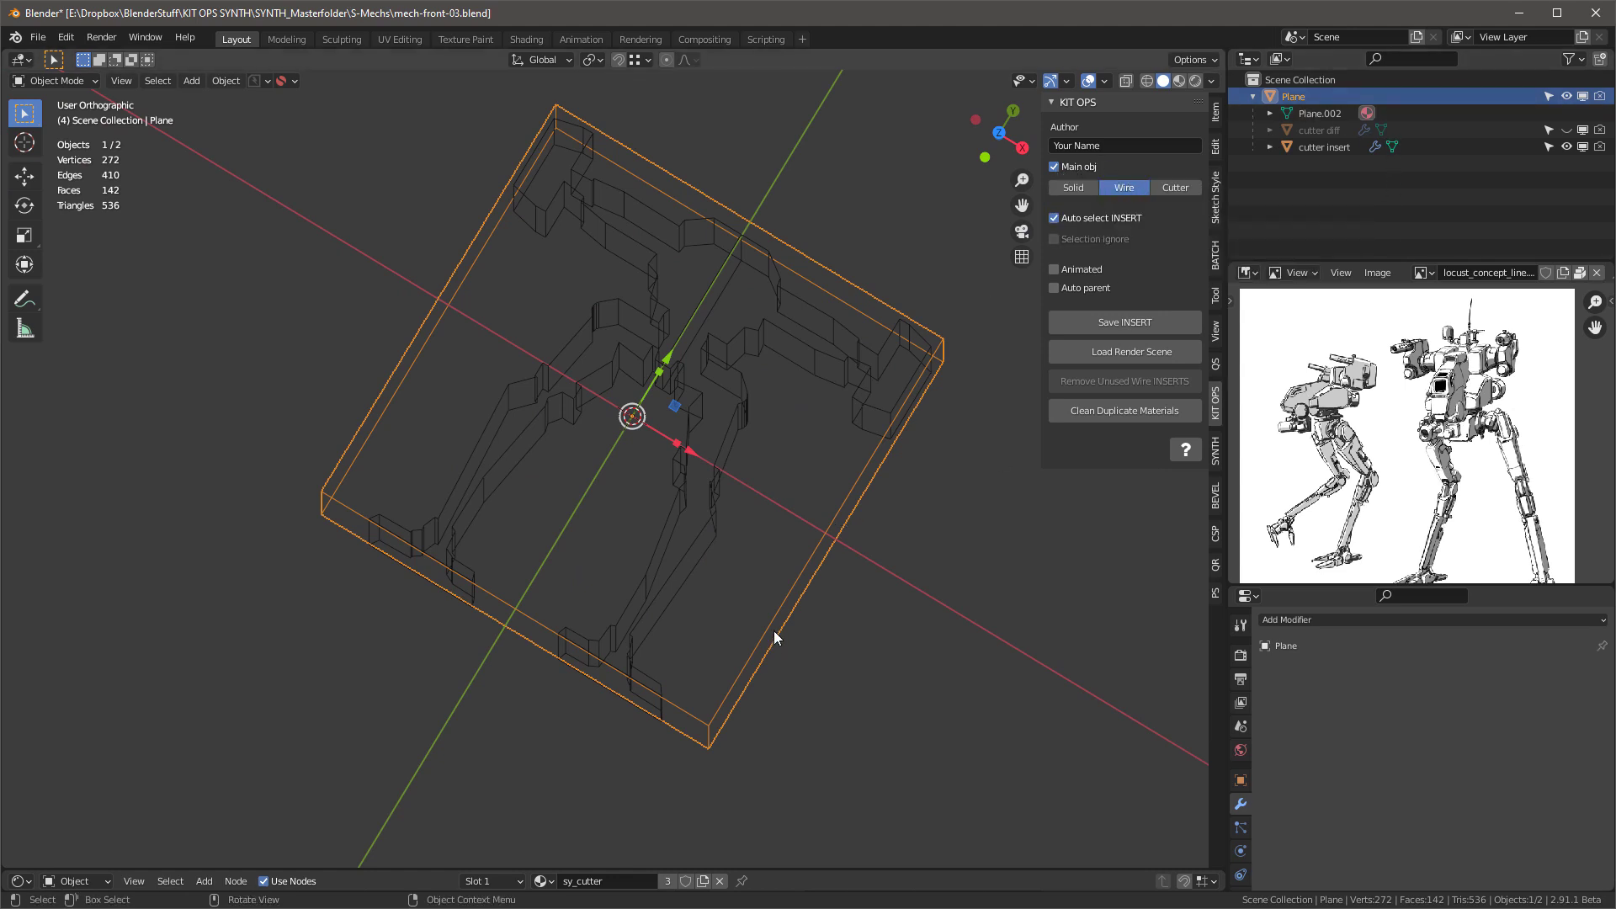
pyautogui.moveTo(774, 629); pyautogui.dragTo(749, 503, button='middle')
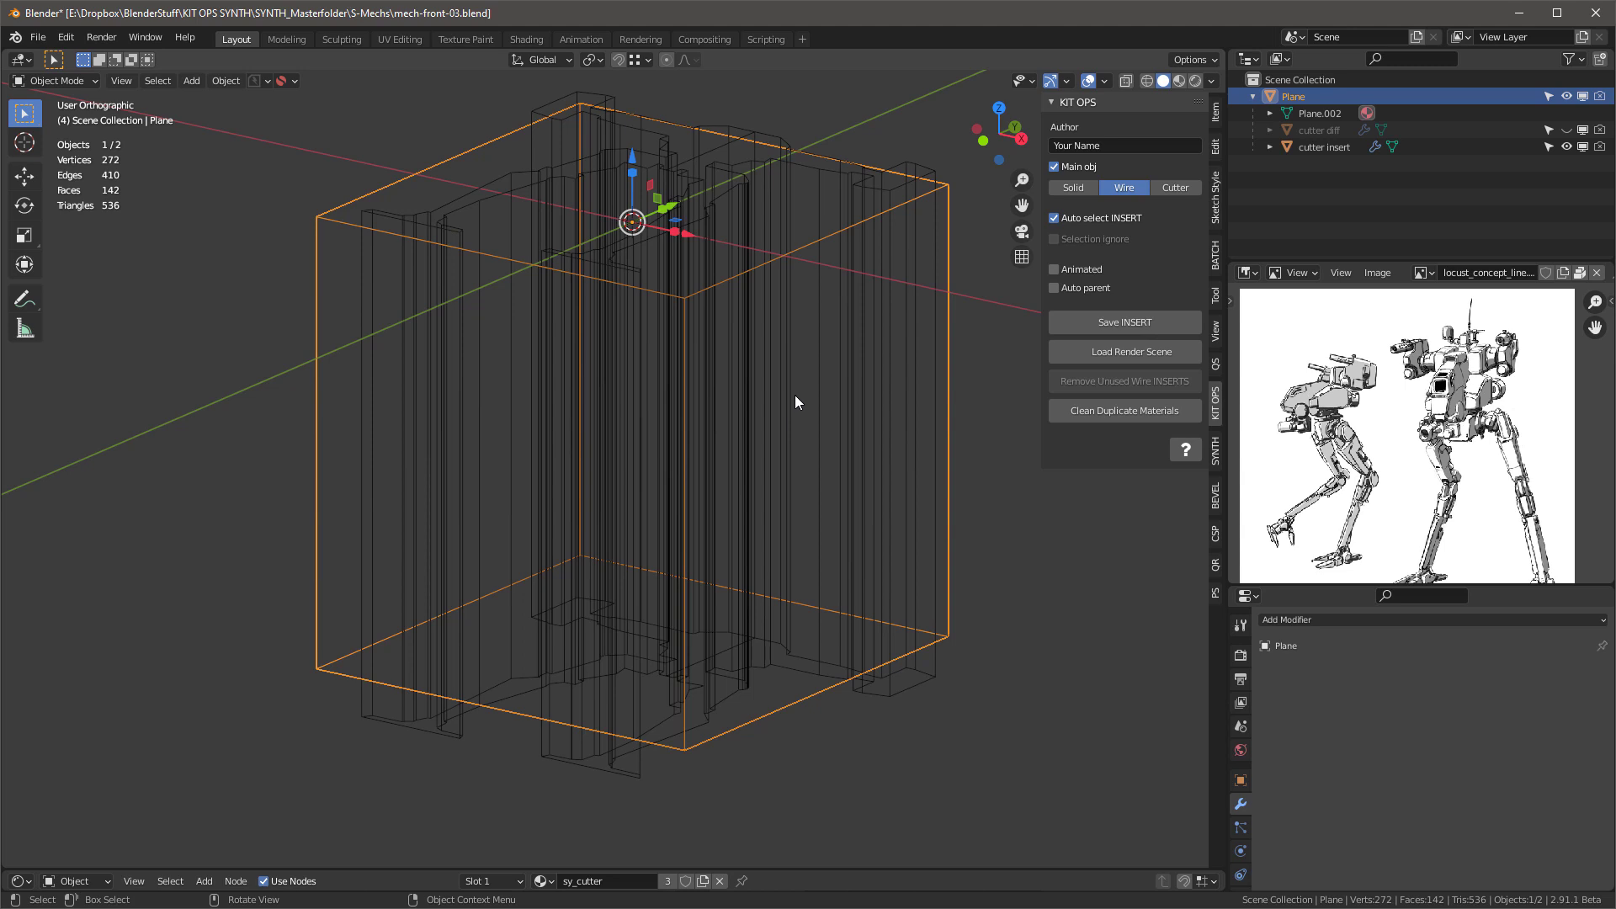
pyautogui.moveTo(794, 401); pyautogui.dragTo(784, 427, button='middle')
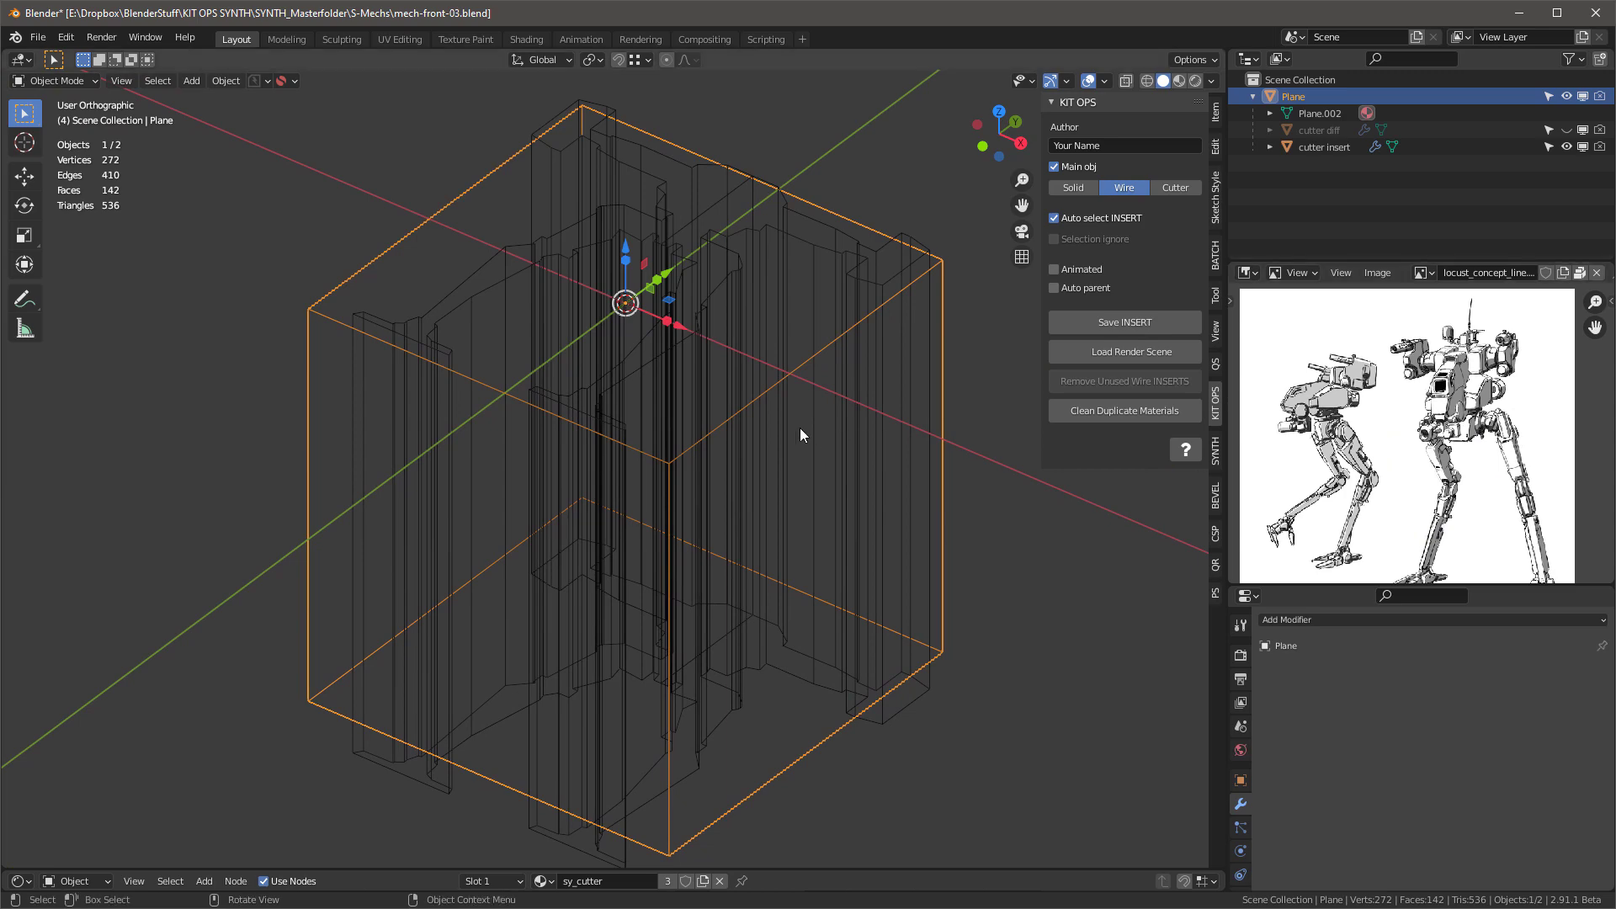
pyautogui.moveTo(801, 433); pyautogui.dragTo(536, 329, button='middle')
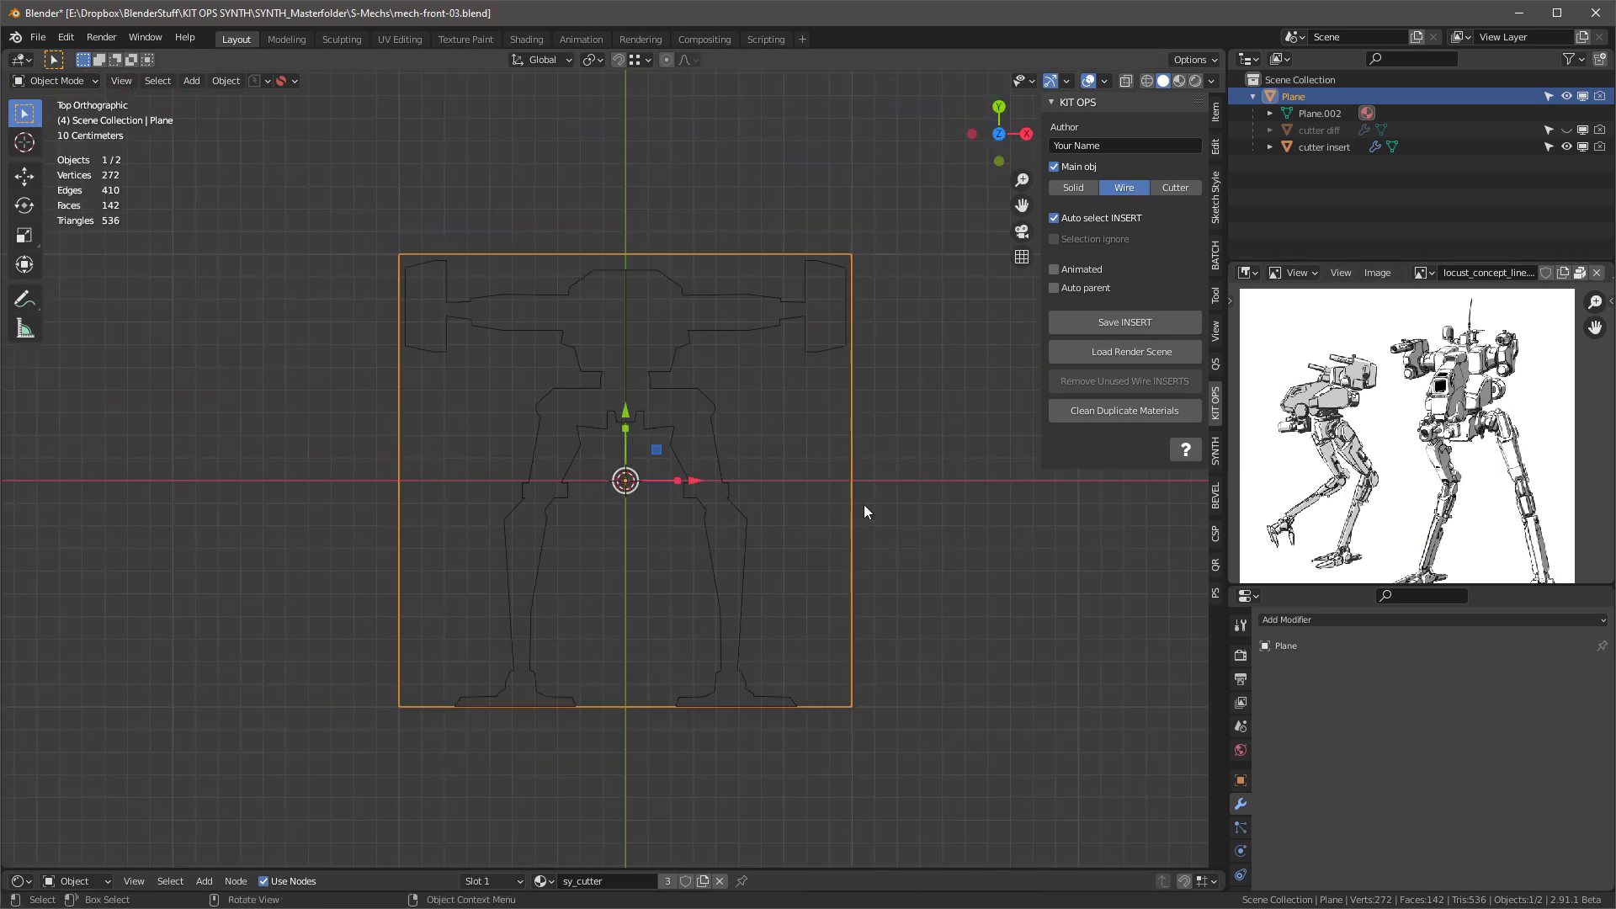
pyautogui.moveTo(879, 576); pyautogui.dragTo(845, 513, button='middle')
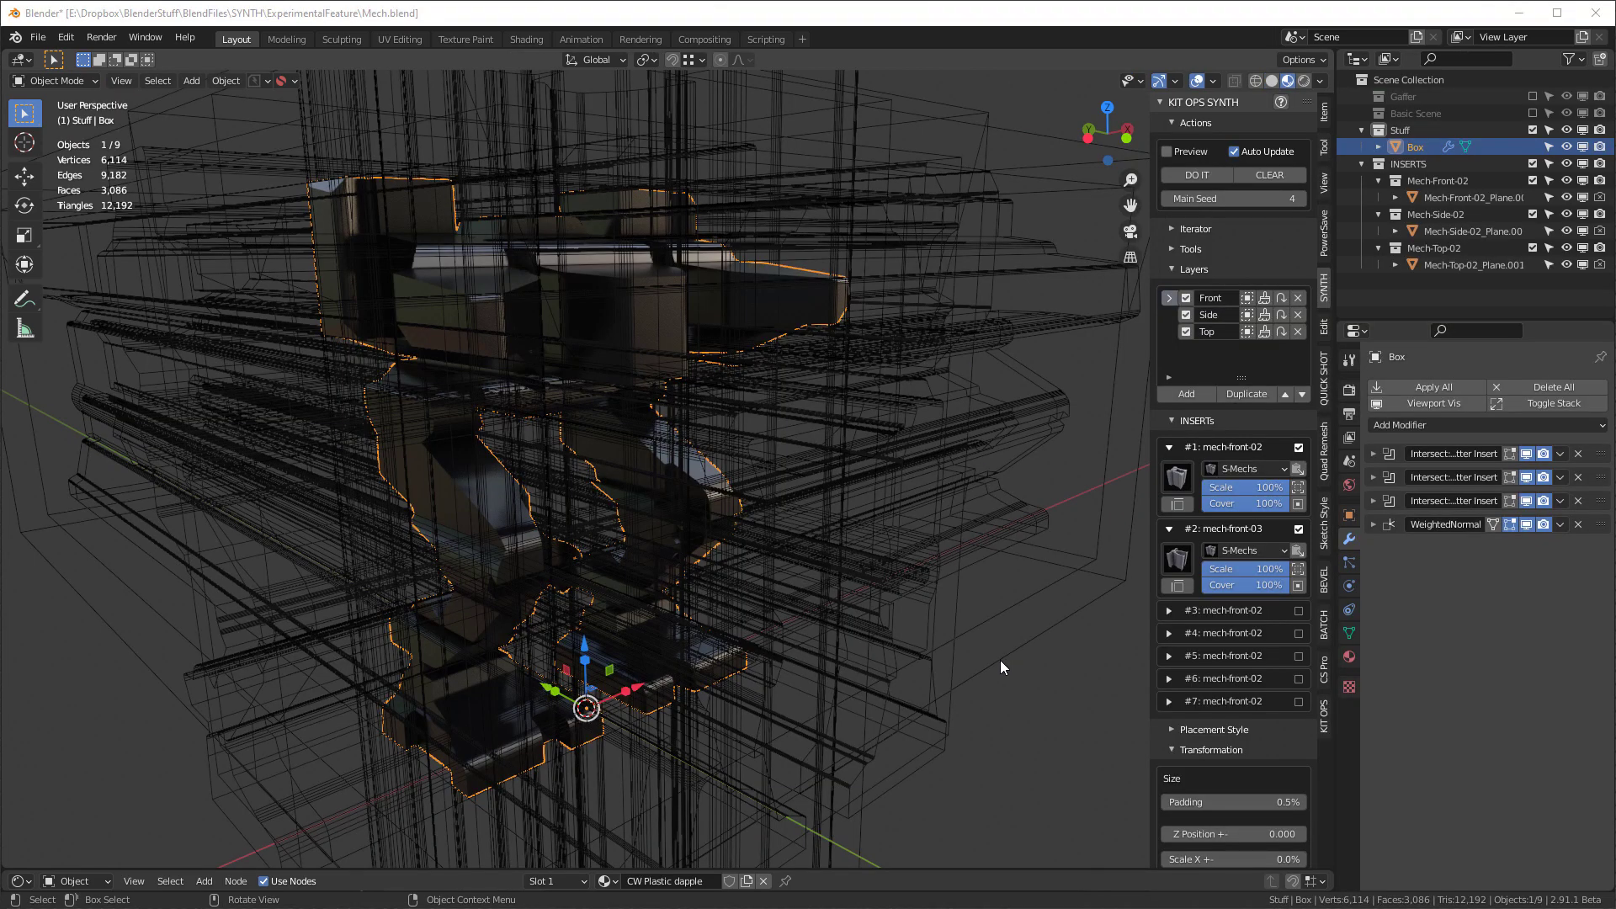
# Change the SYNTH Main Seed from 4 to 6 and inspect the regenerated mech.
pyautogui.moveTo(760, 265); pyautogui.dragTo(778, 318, button='middle')
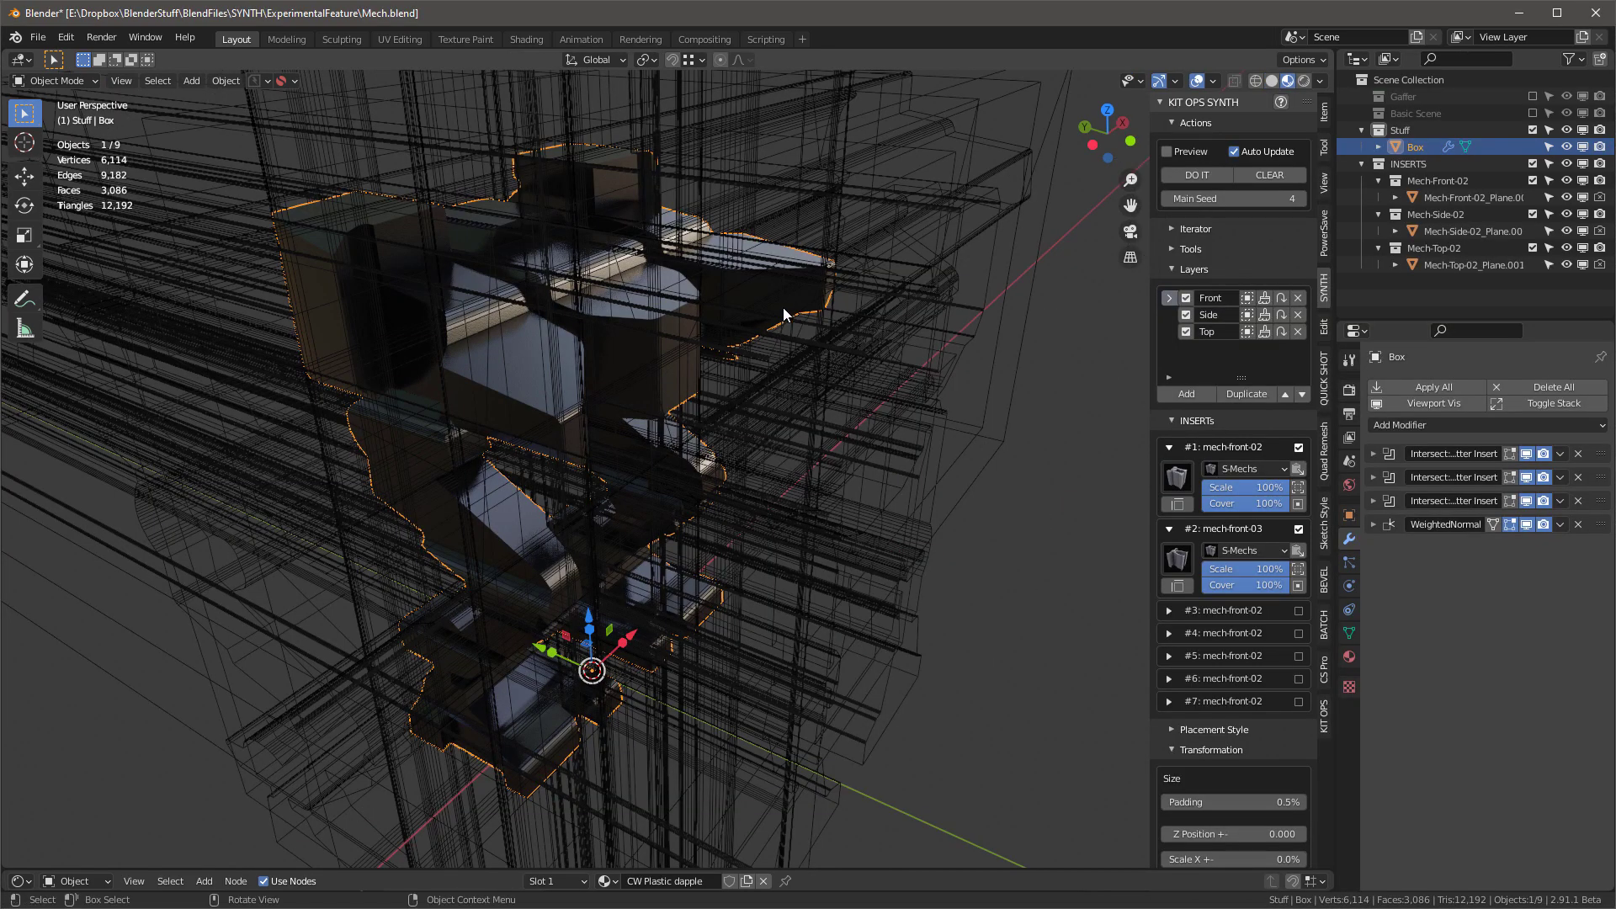
pyautogui.moveTo(569, 303); pyautogui.dragTo(811, 332, button='middle')
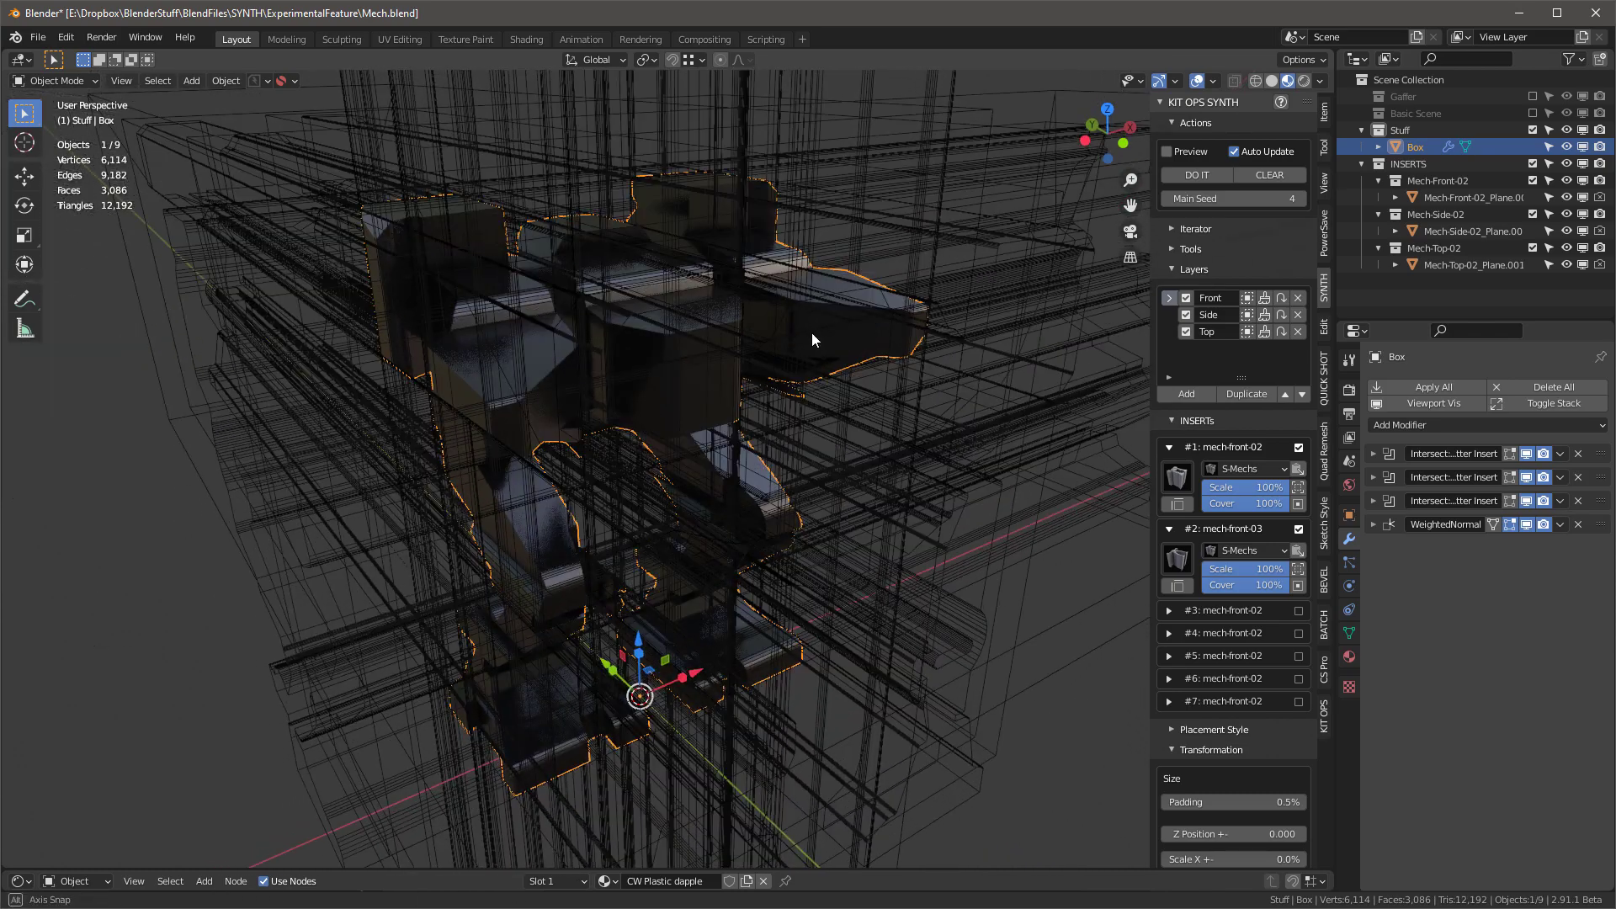
pyautogui.click(1242, 198)
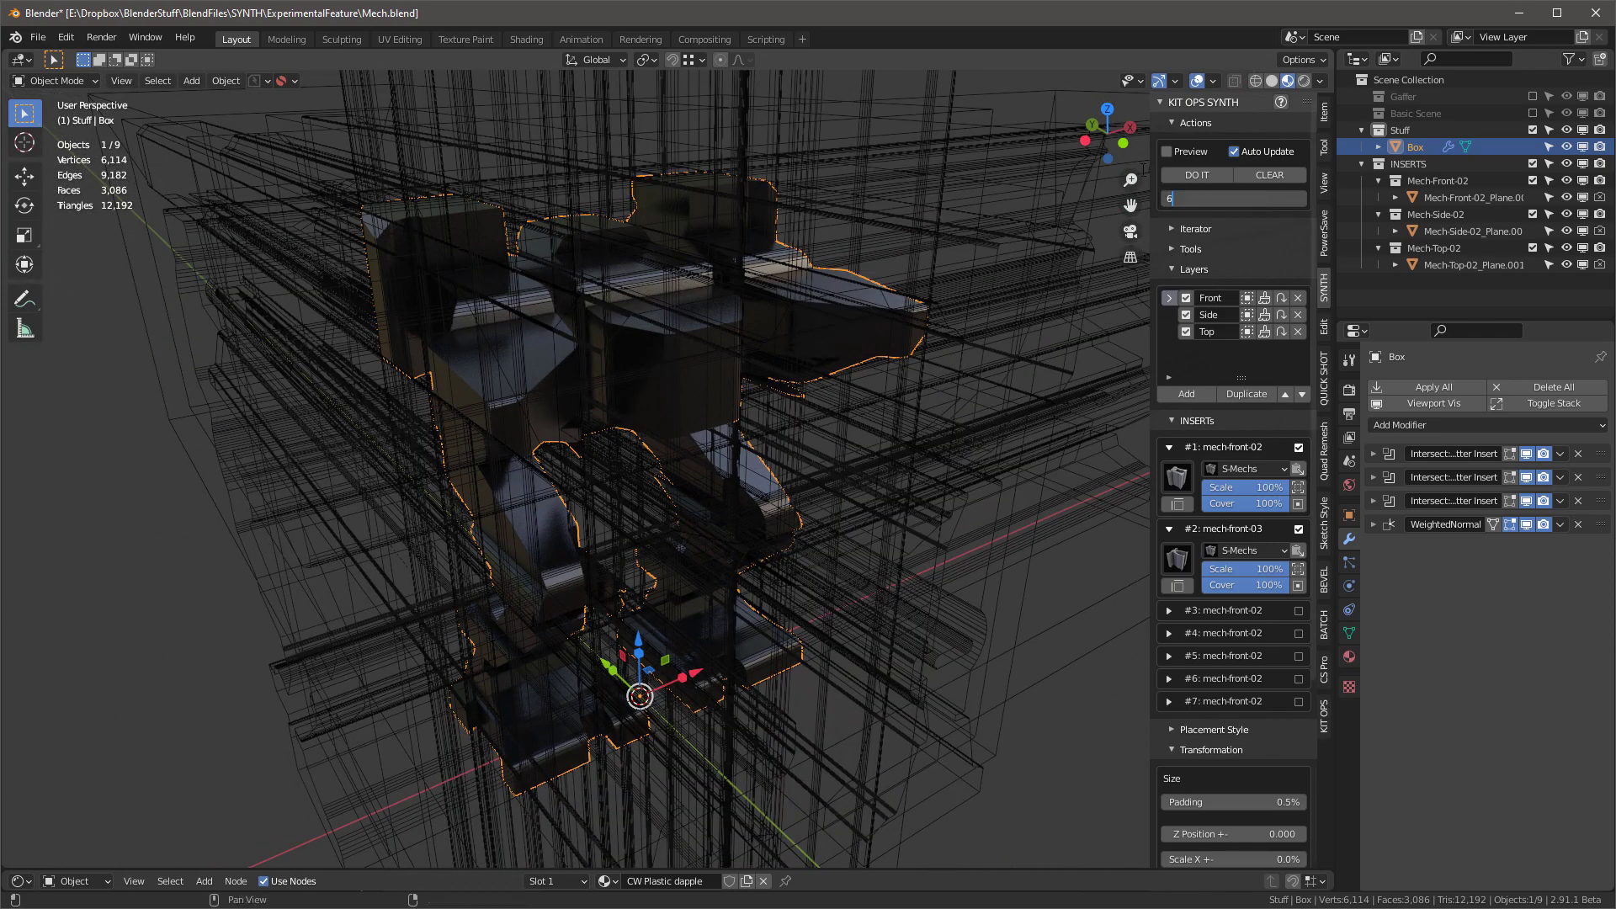
pyautogui.press('Return')
pyautogui.moveTo(512, 379)
pyautogui.mouseDown(button='middle')
pyautogui.moveTo(379, 370)
pyautogui.moveTo(538, 364)
pyautogui.mouseUp(button='middle')
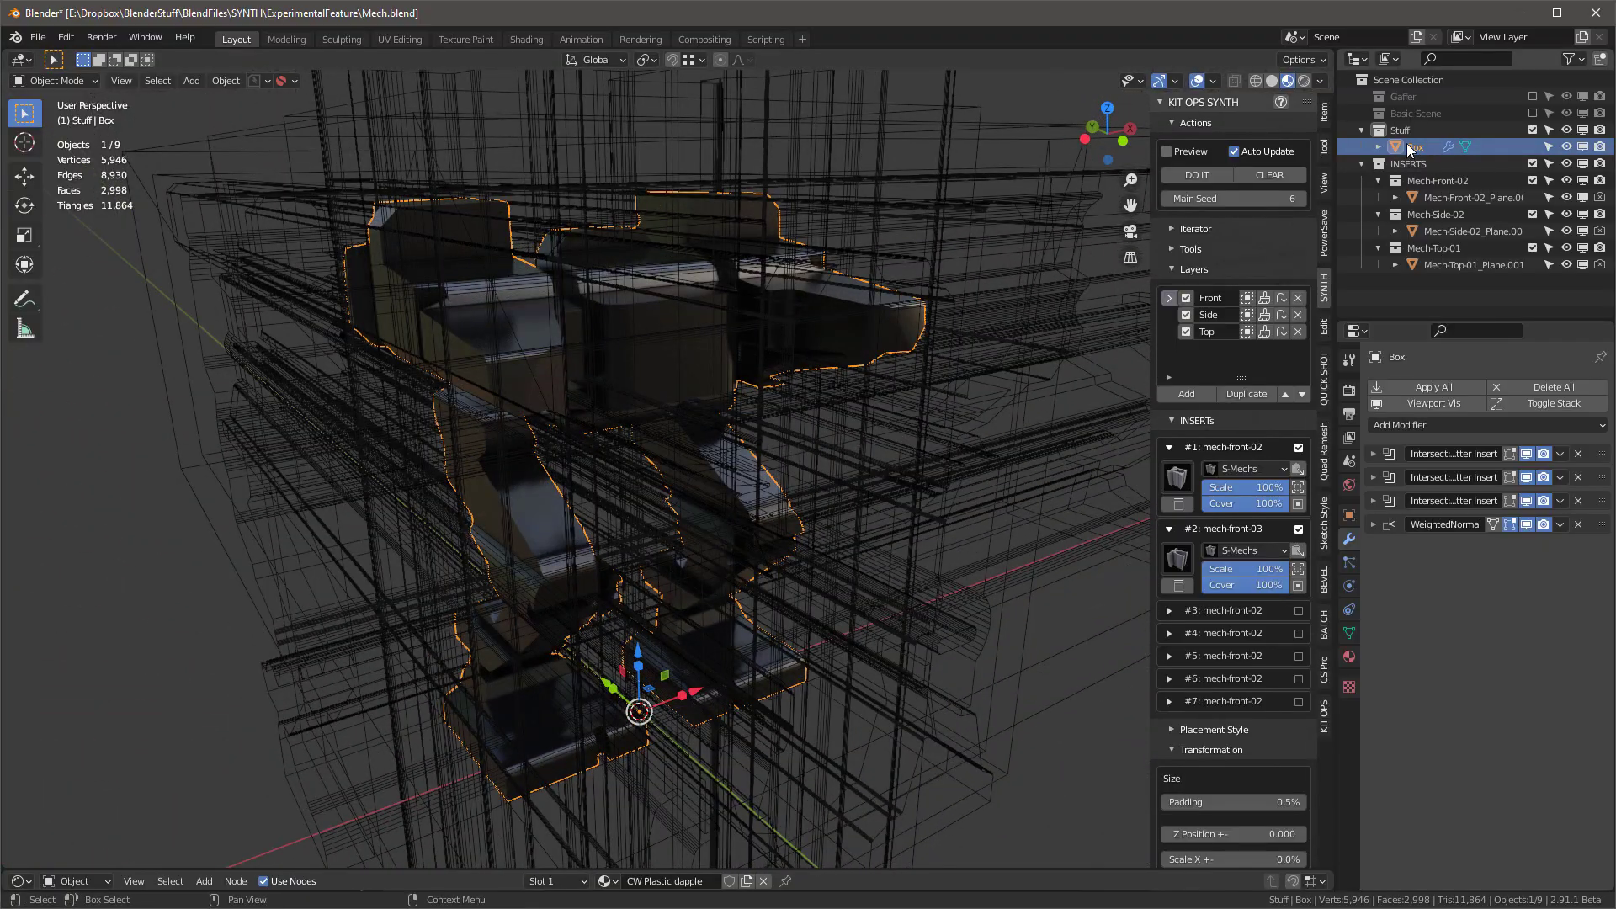
# Bake the active SYNTH layers into the mech mesh and remove the unused wire inserts.
pyautogui.click(1175, 251)
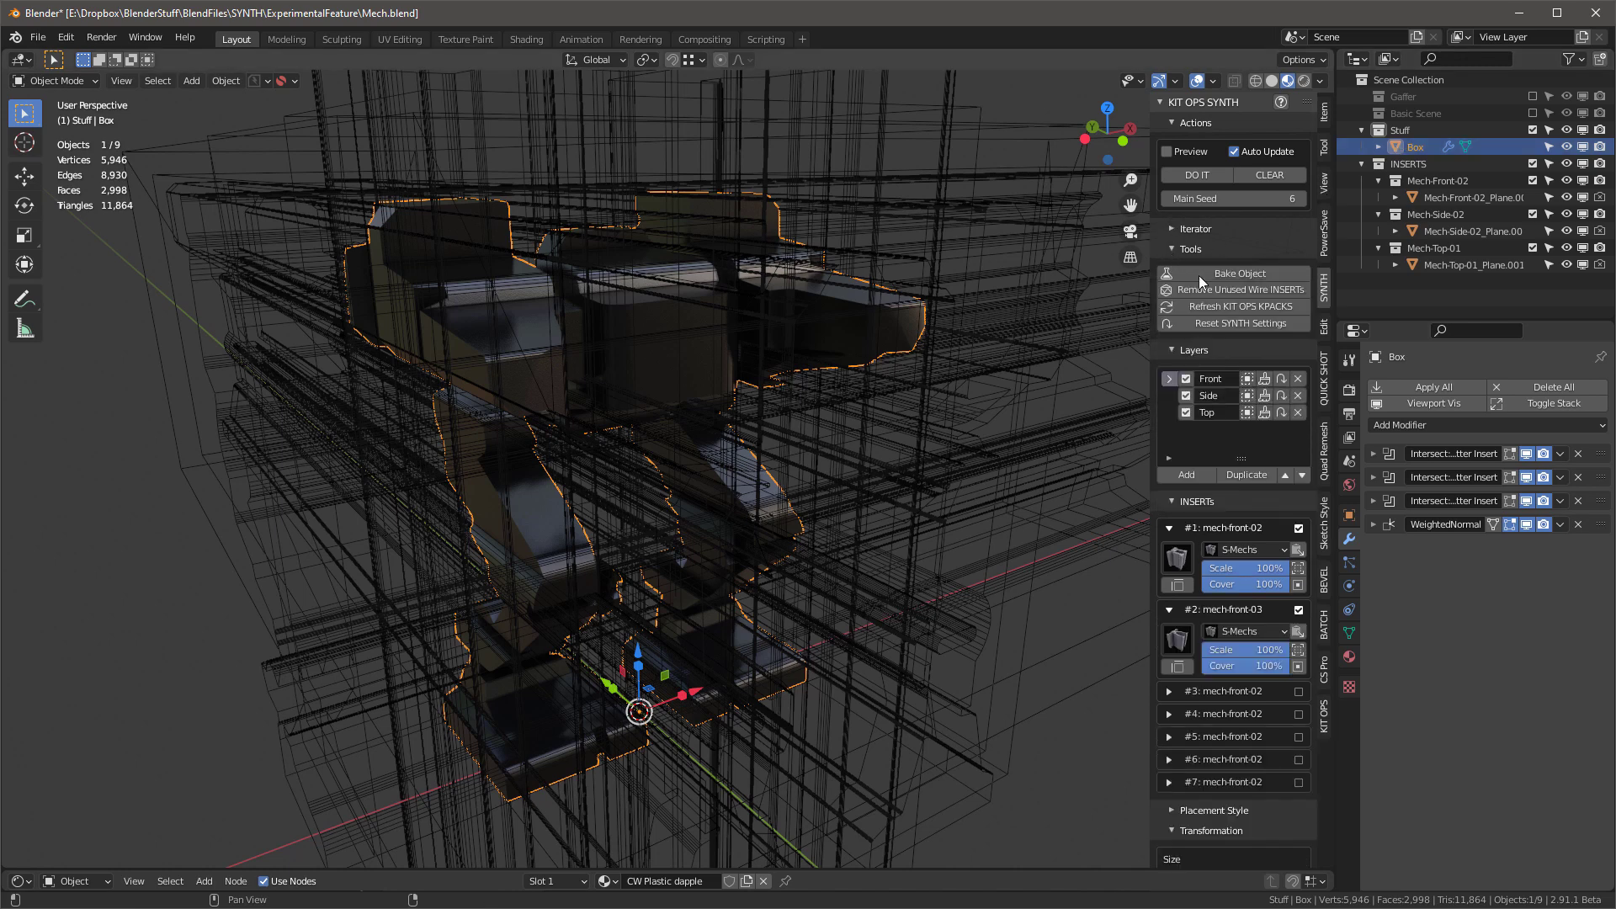
pyautogui.click(1238, 273)
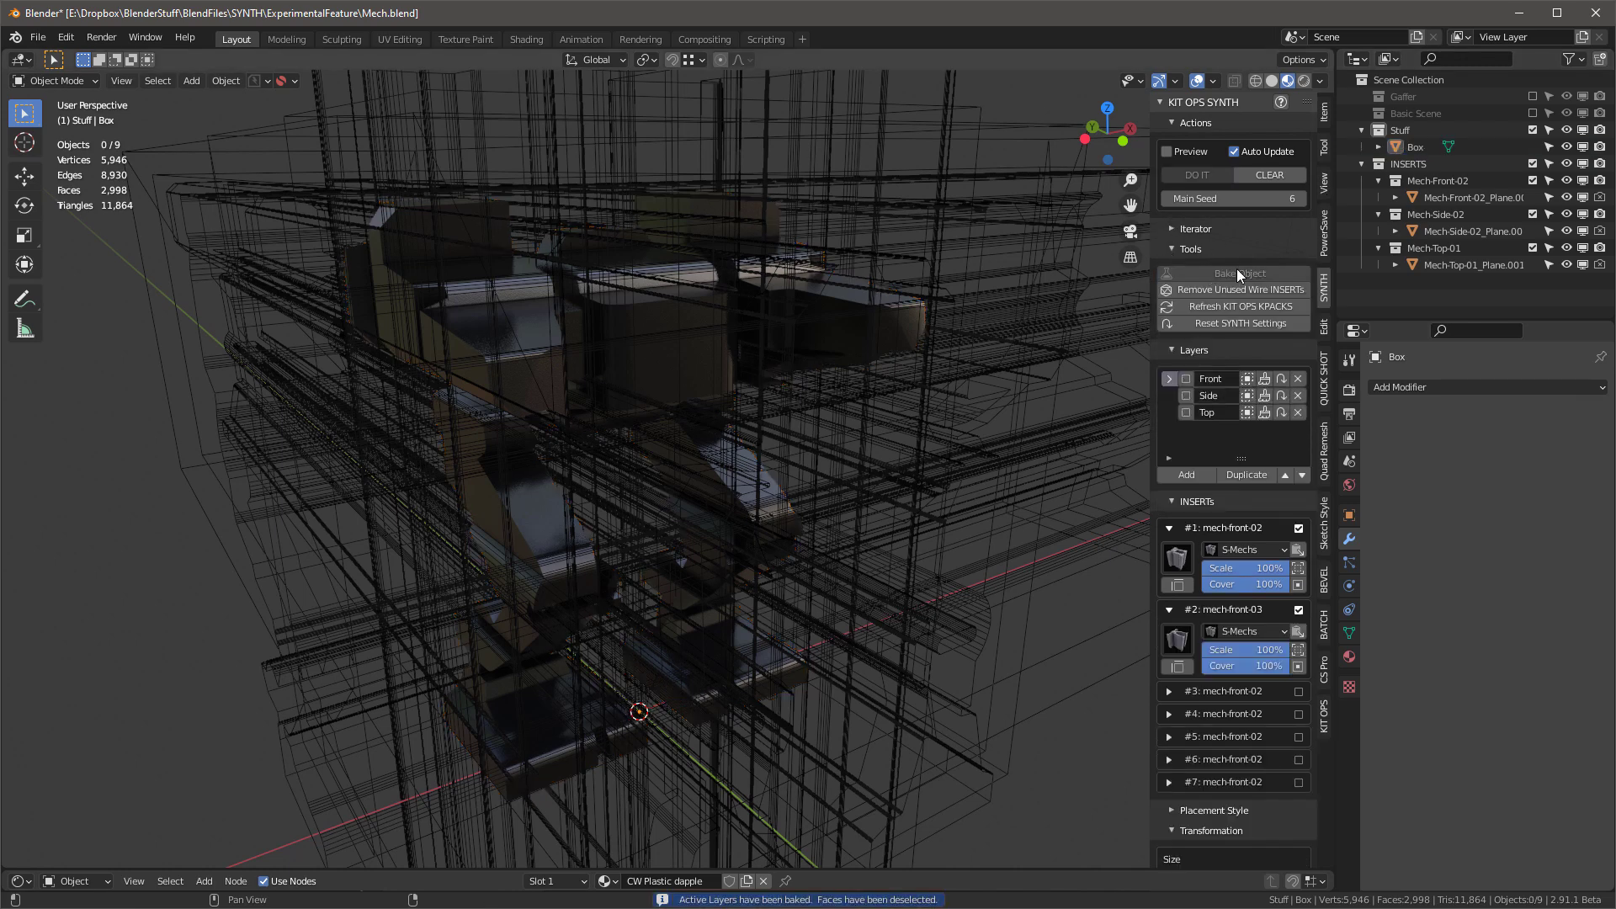
pyautogui.click(1221, 295)
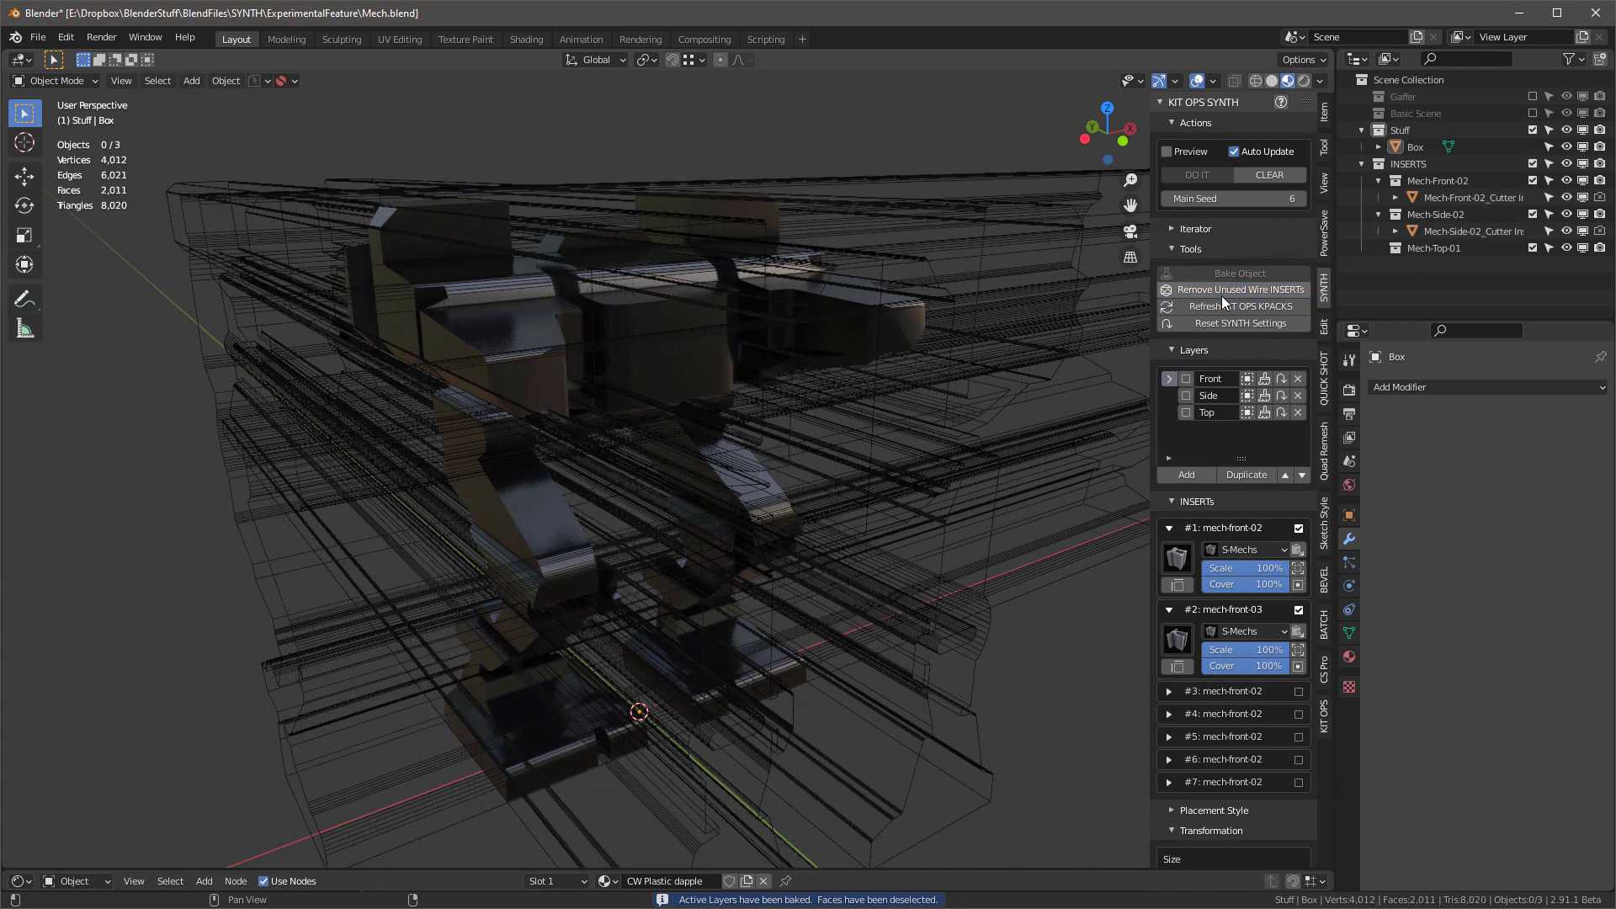
pyautogui.click(1221, 295)
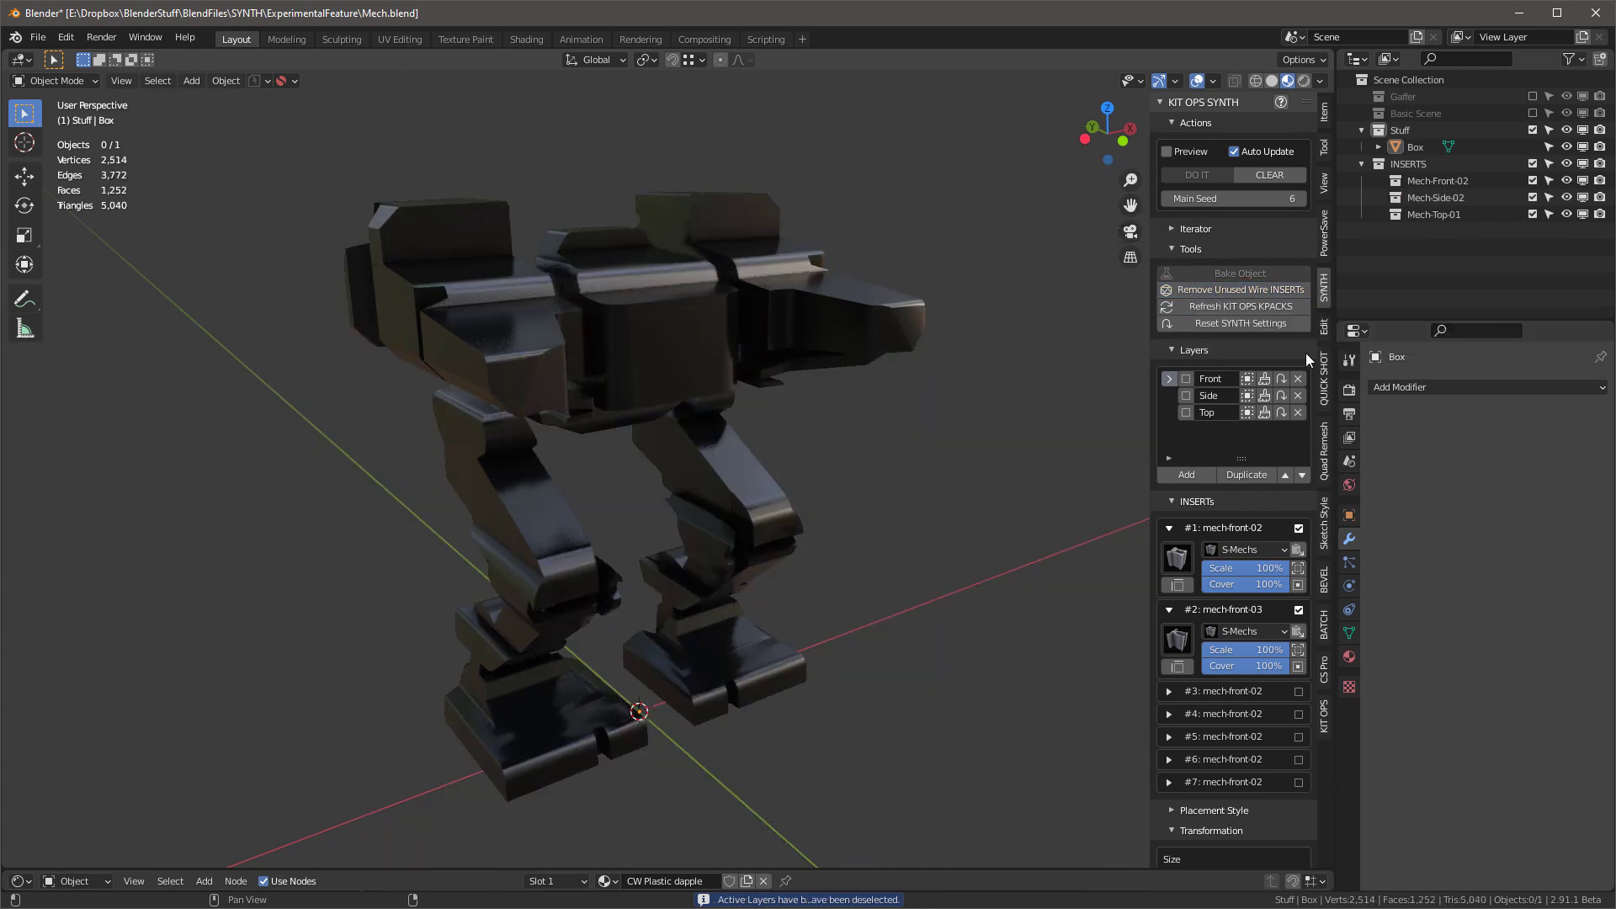
pyautogui.moveTo(629, 330); pyautogui.dragTo(696, 358, button='middle')
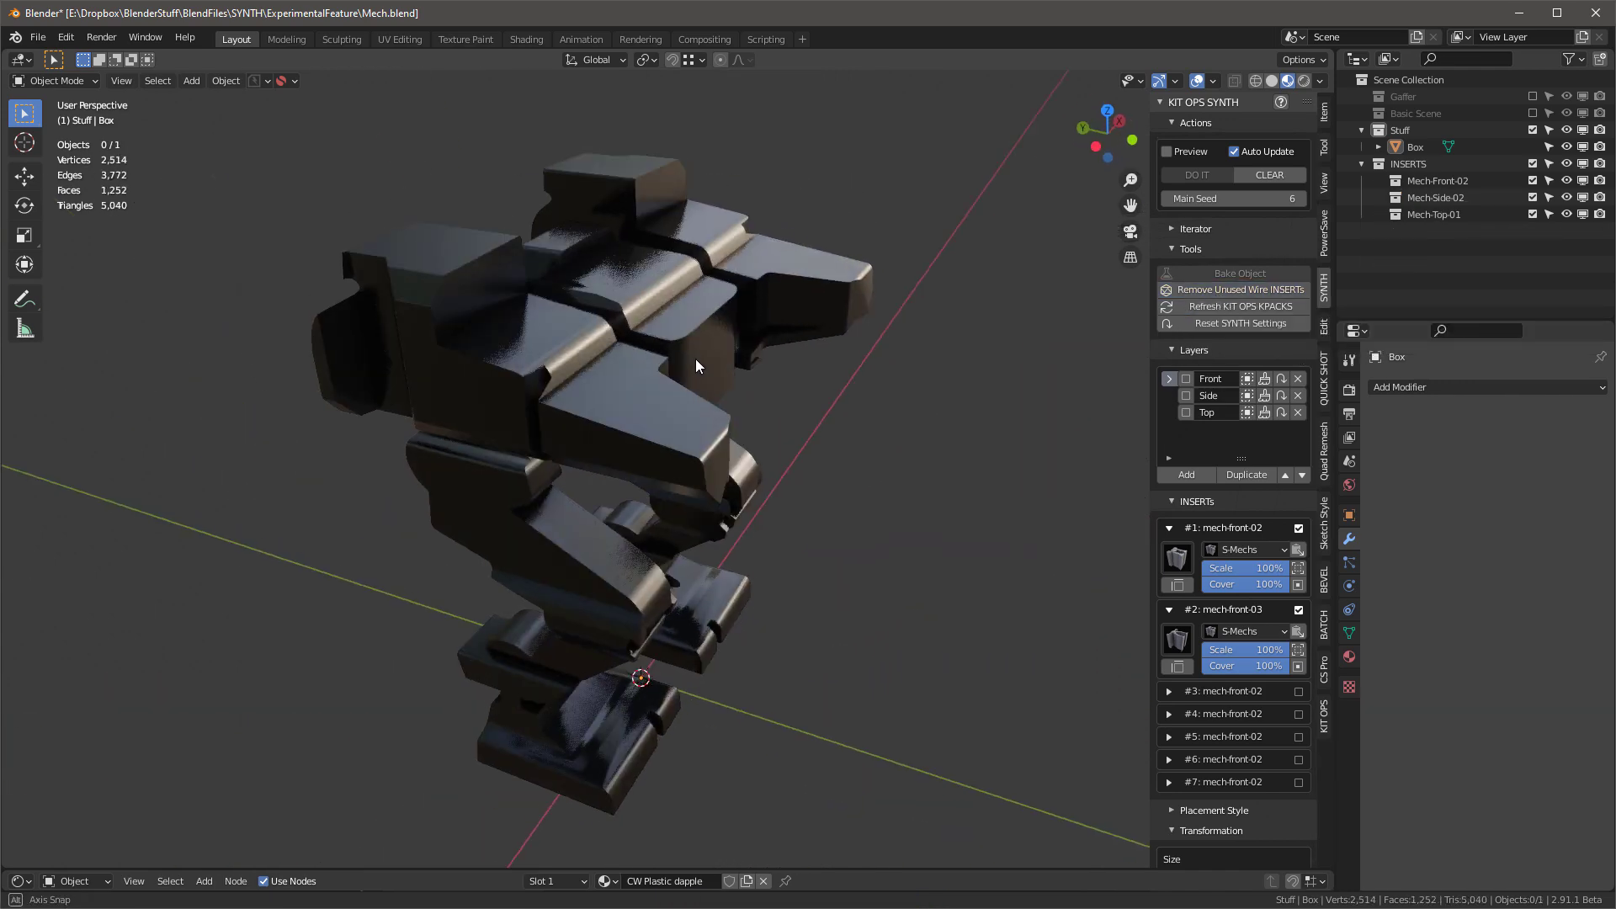
# Select the baked Box and check its faces in Edit Mode, then return to Object Mode.
pyautogui.click(635, 380)
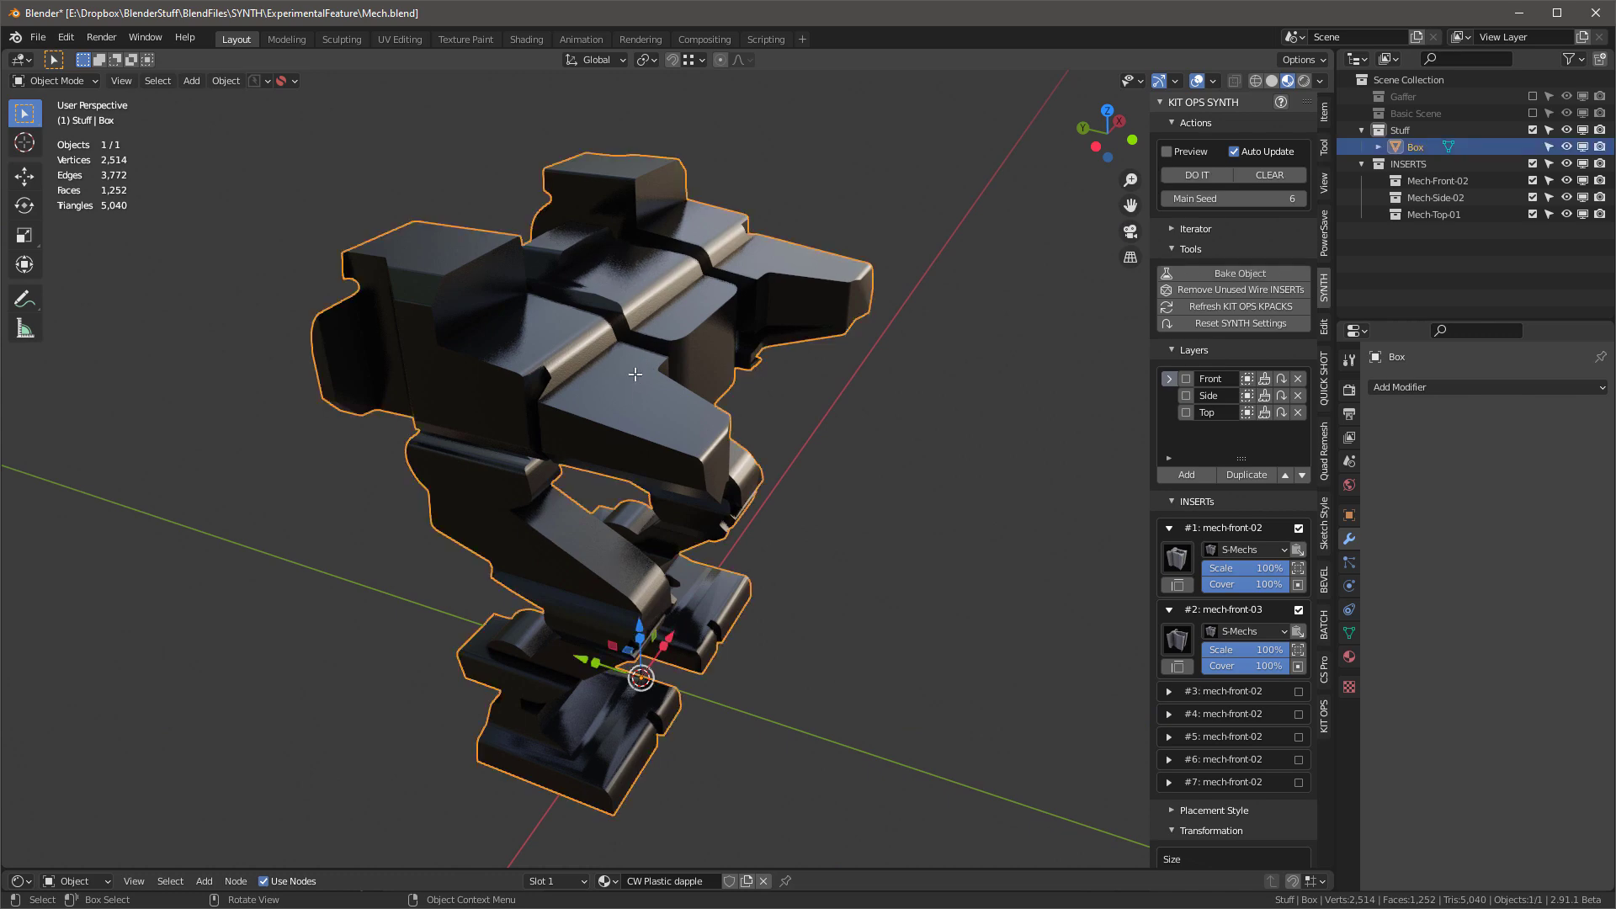
pyautogui.press('Tab')
pyautogui.moveTo(772, 376); pyautogui.dragTo(729, 377, button='middle')
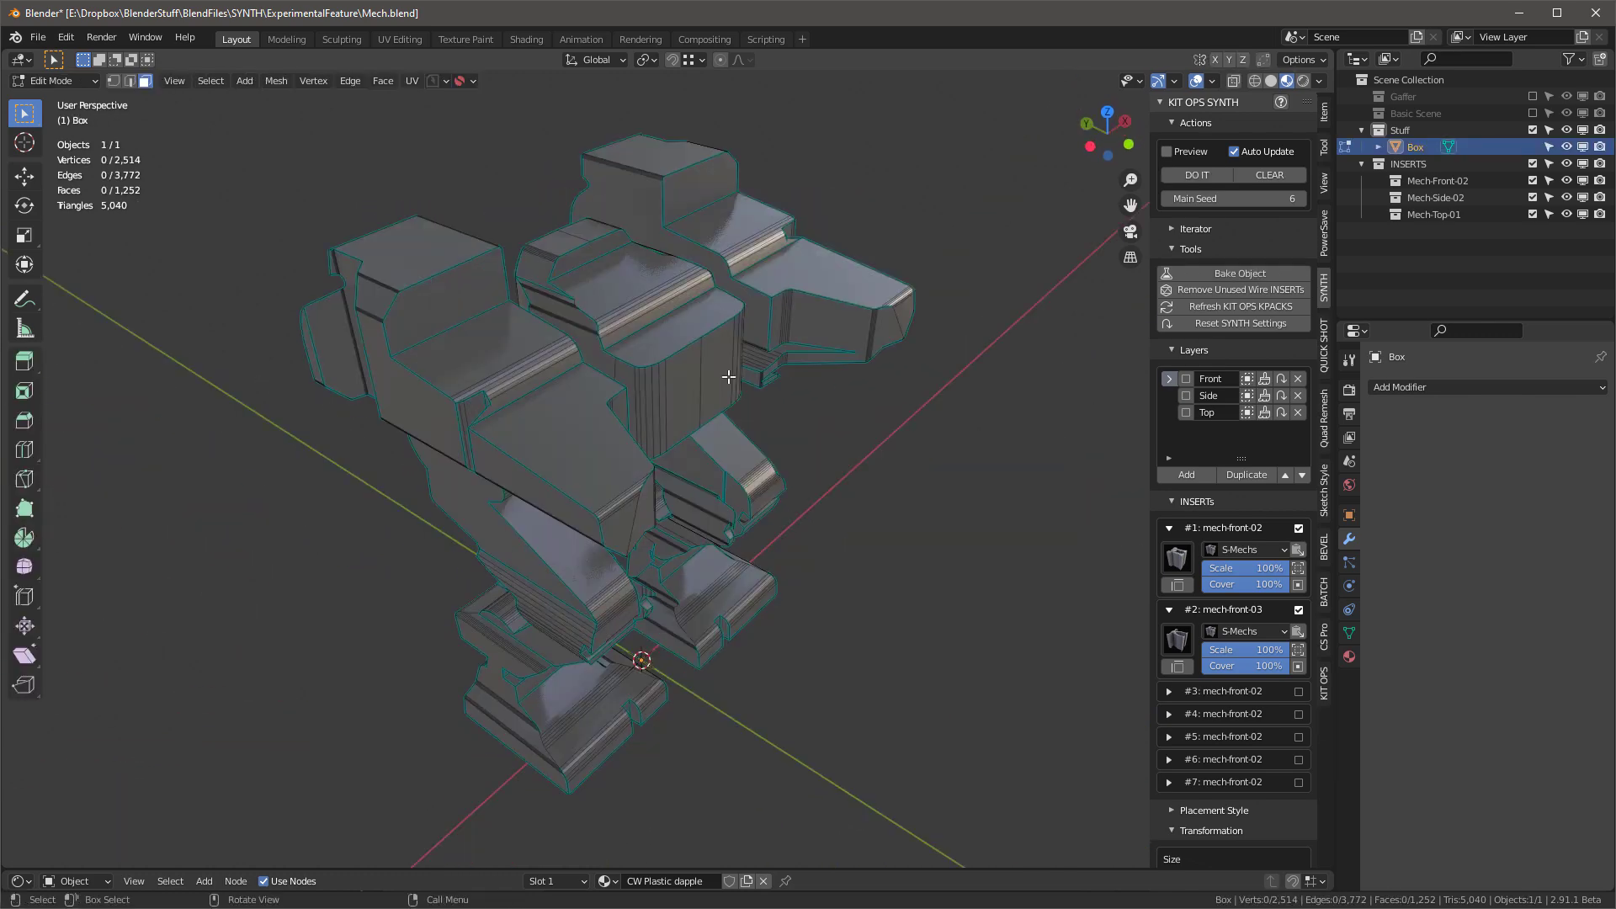
pyautogui.click(687, 318)
pyautogui.moveTo(725, 310); pyautogui.dragTo(807, 385, button='middle')
pyautogui.press('Tab')
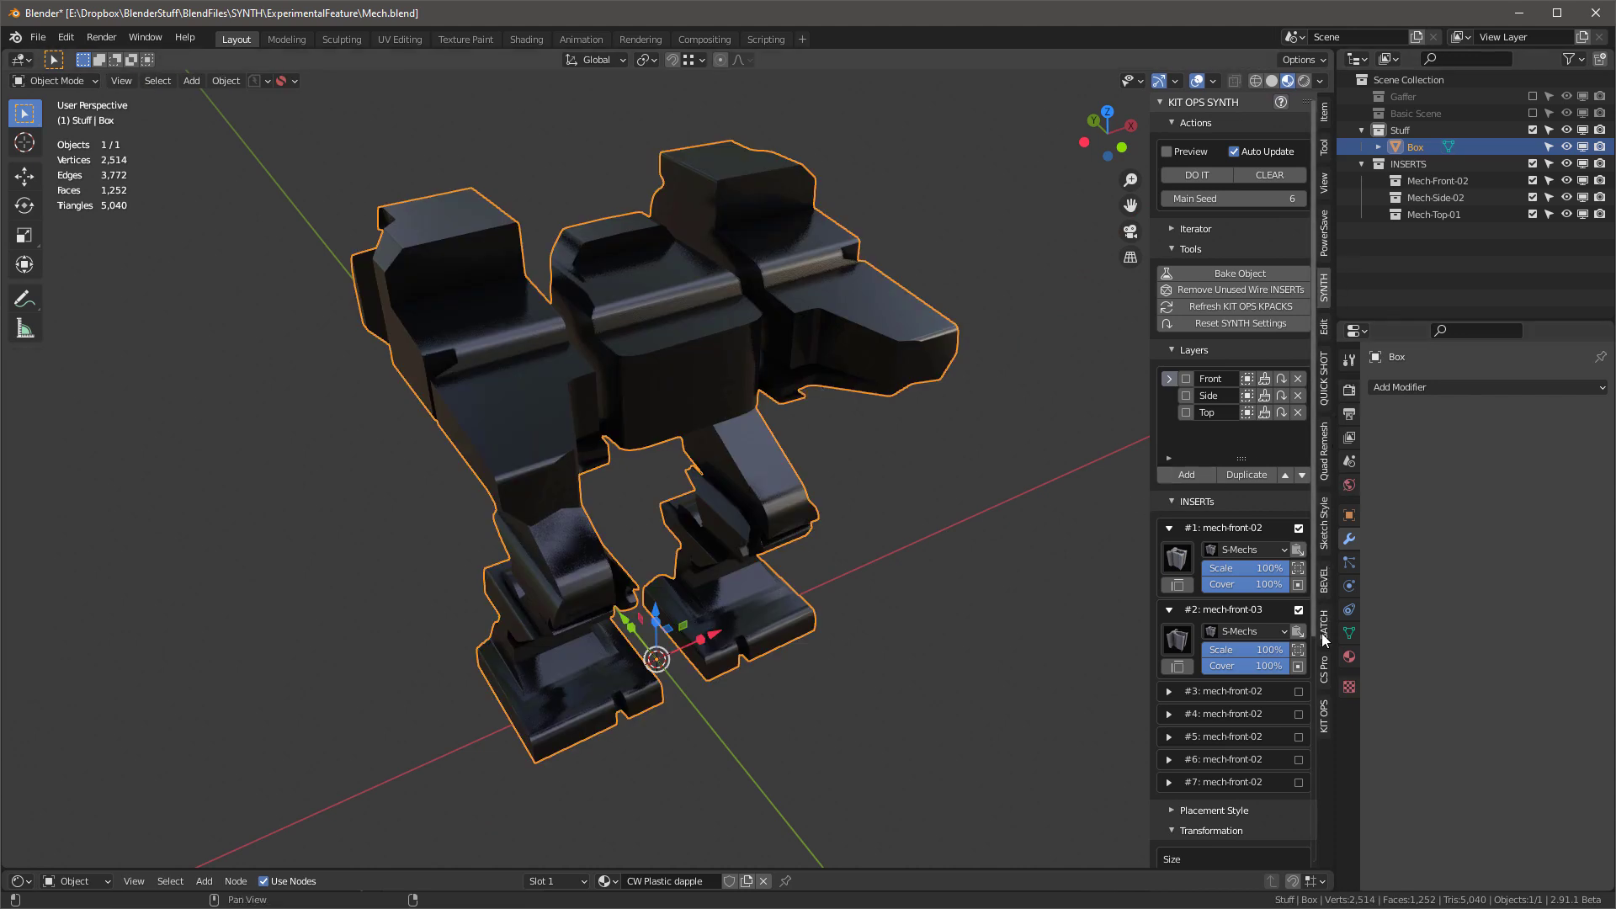
pyautogui.click(1323, 716)
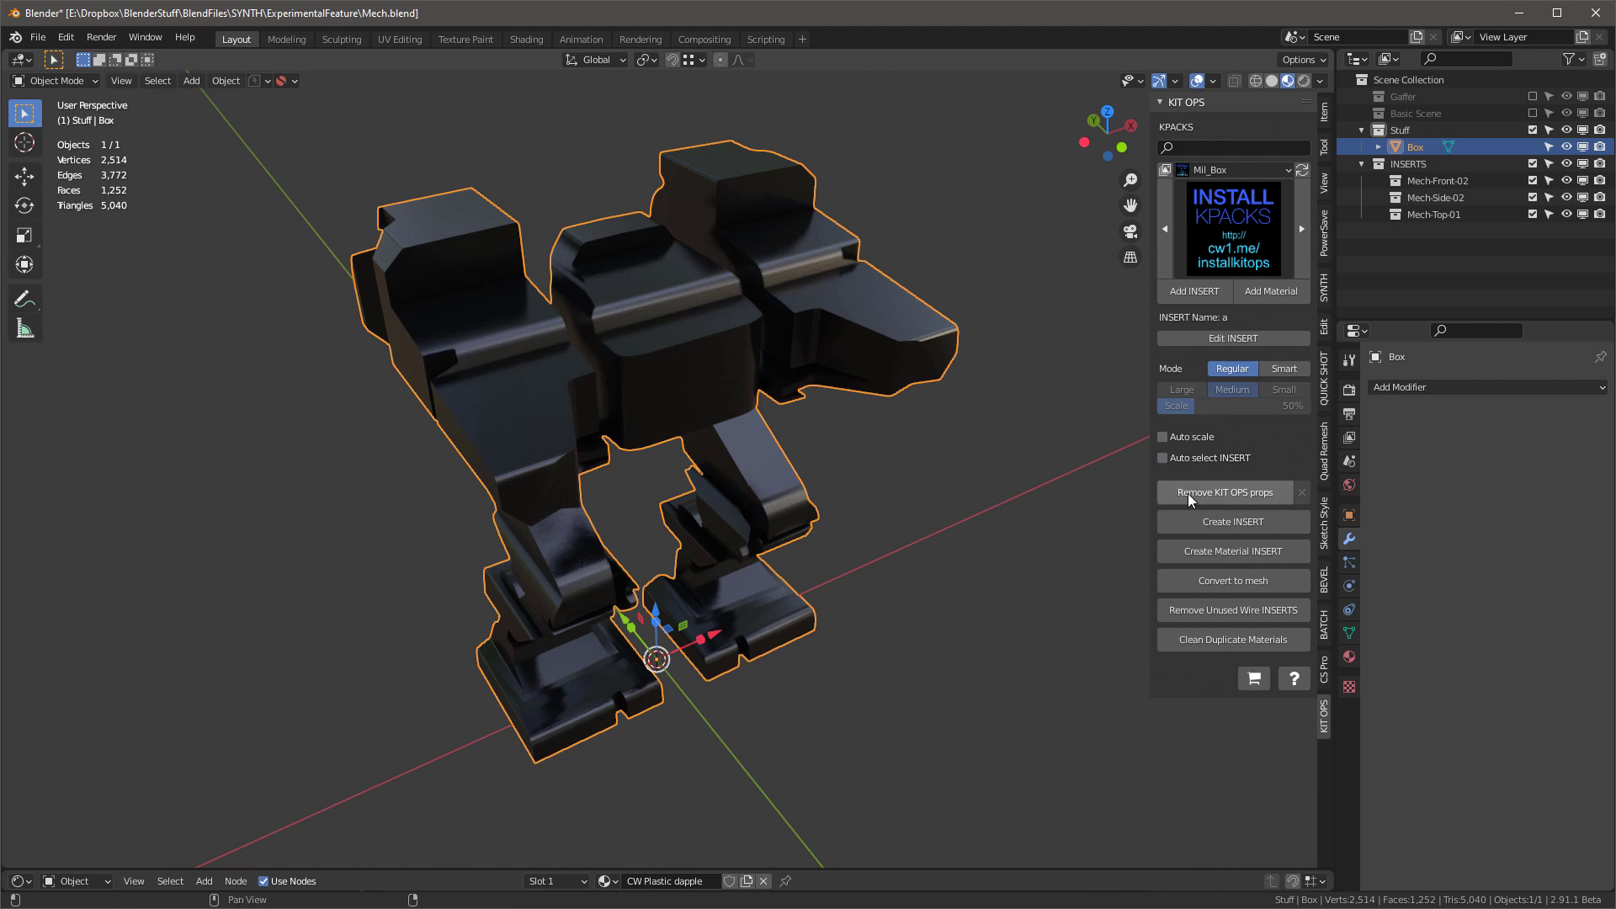
pyautogui.moveTo(778, 351); pyautogui.dragTo(669, 355, button='middle')
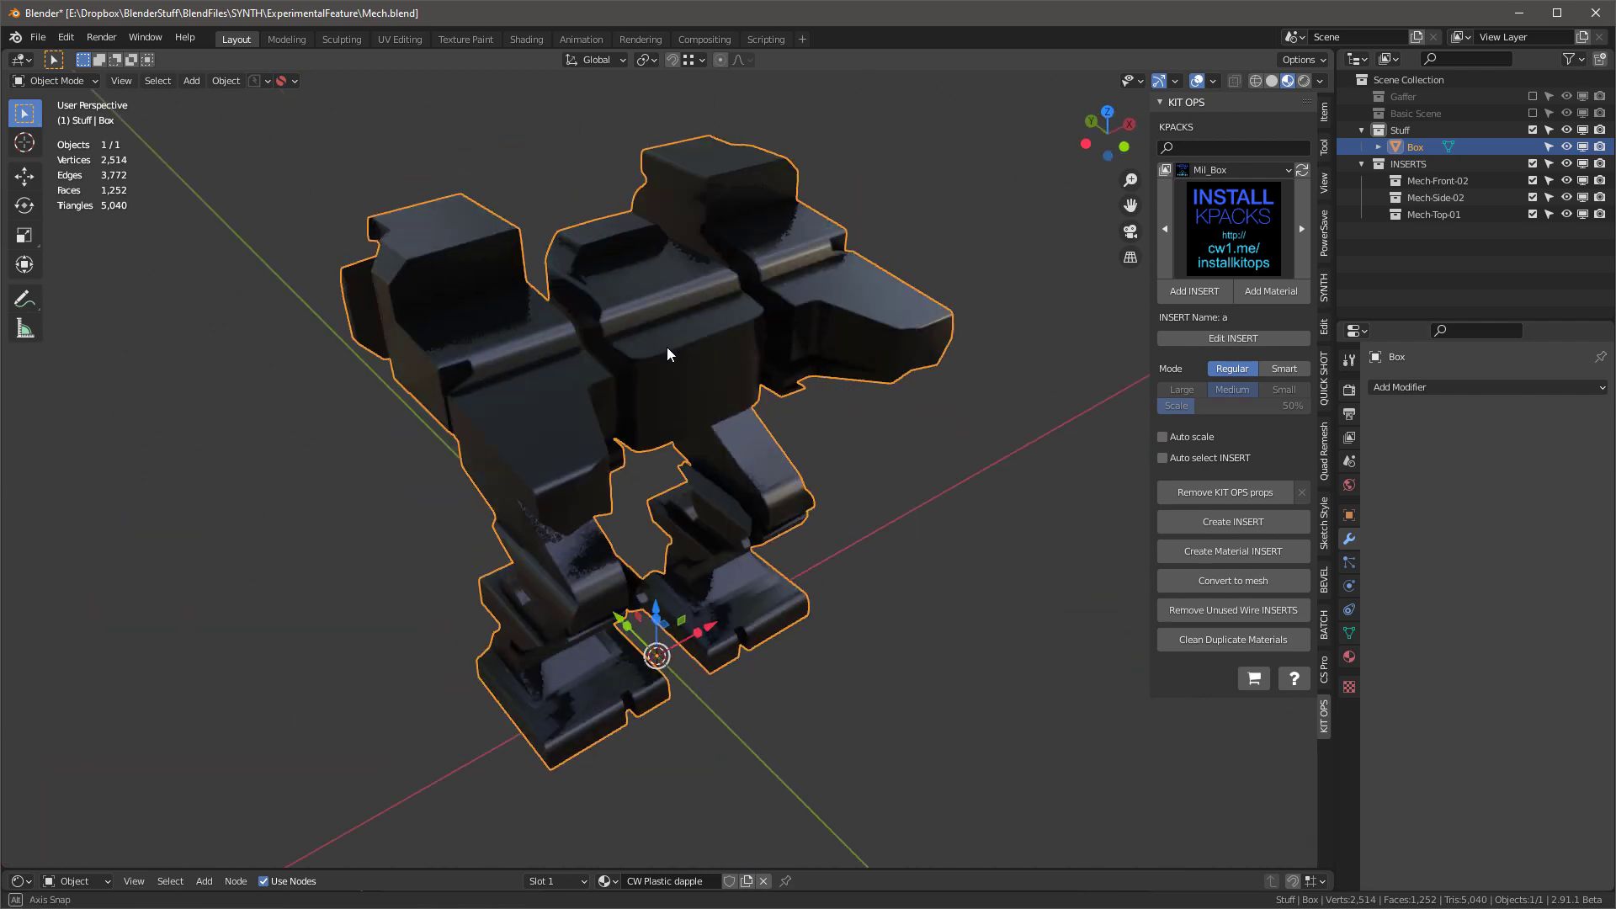
pyautogui.click(1415, 163)
pyautogui.rightClick(1414, 164)
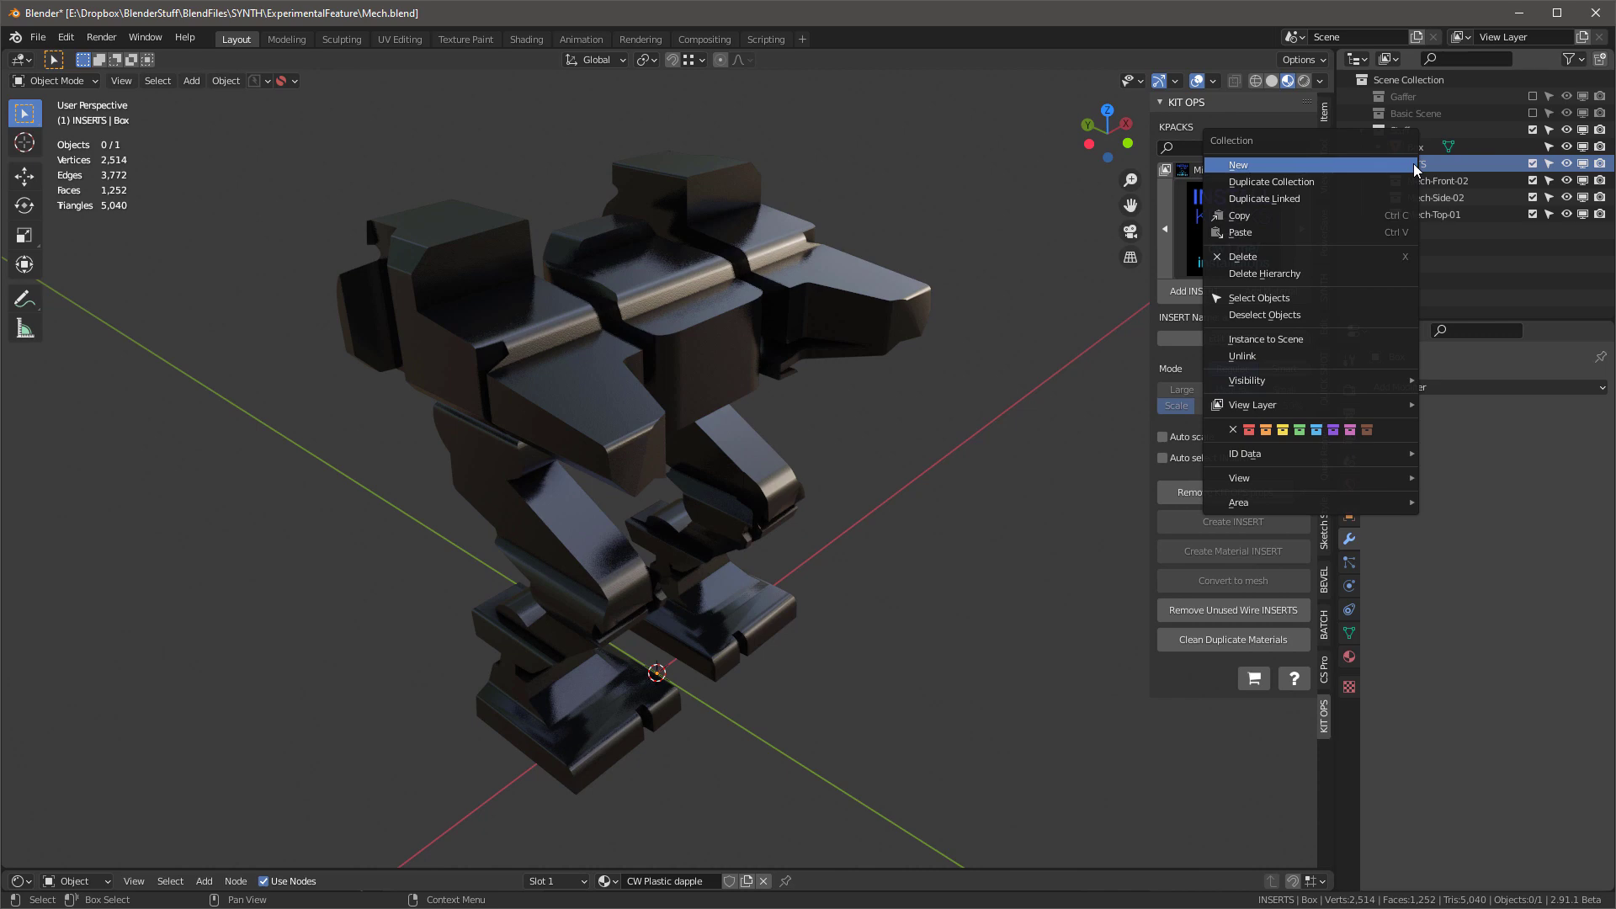
pyautogui.click(1314, 272)
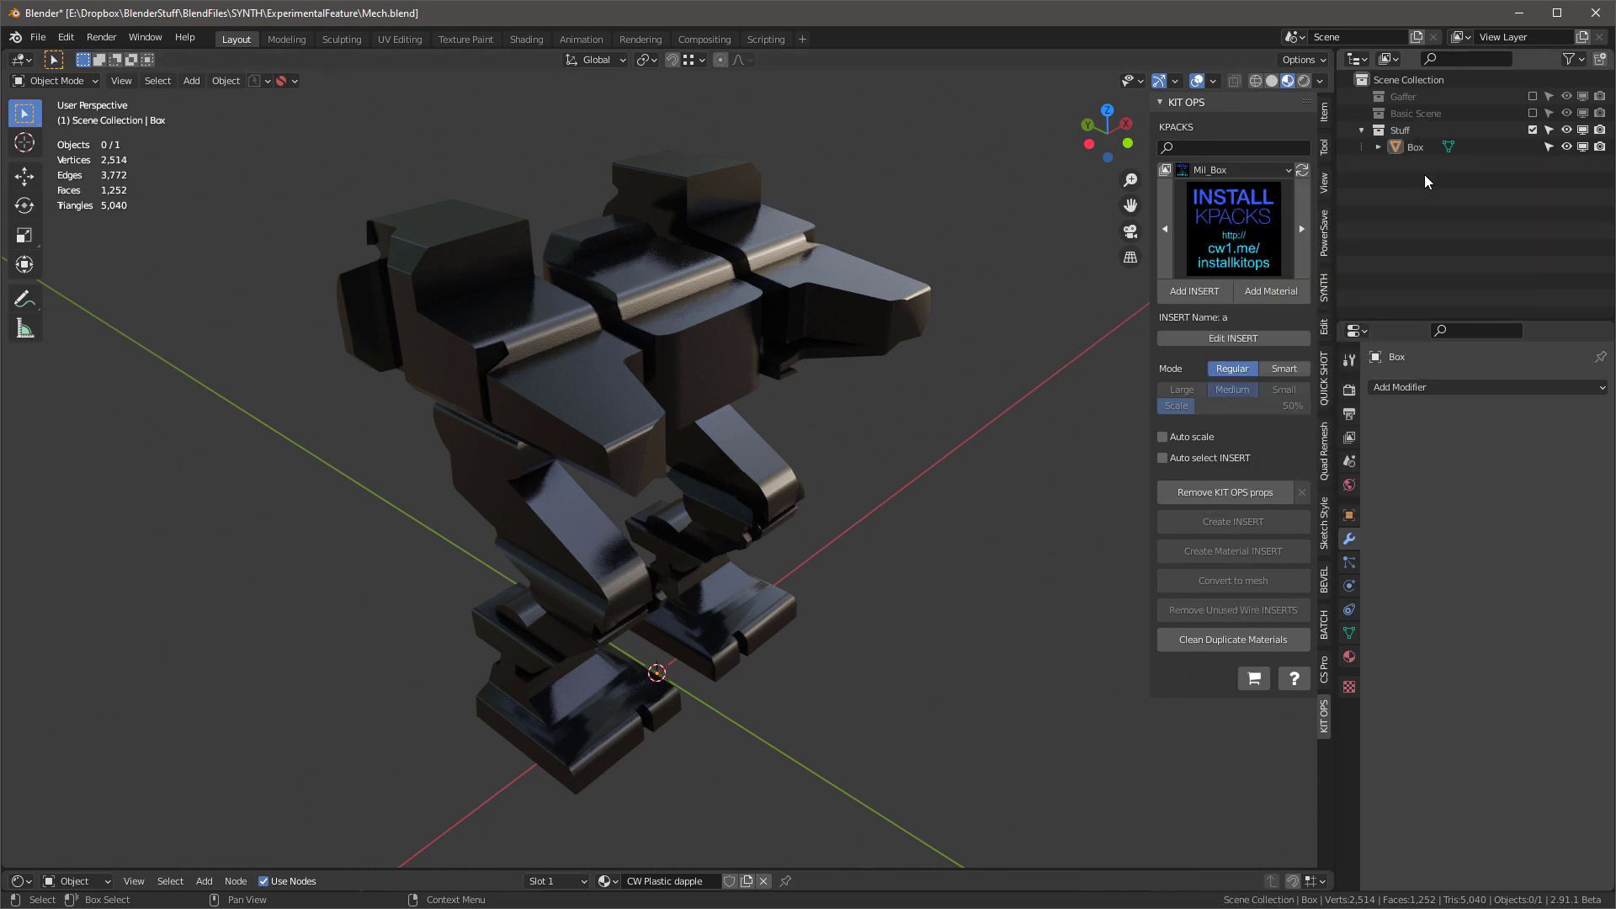
pyautogui.moveTo(719, 384); pyautogui.dragTo(735, 345, button='middle')
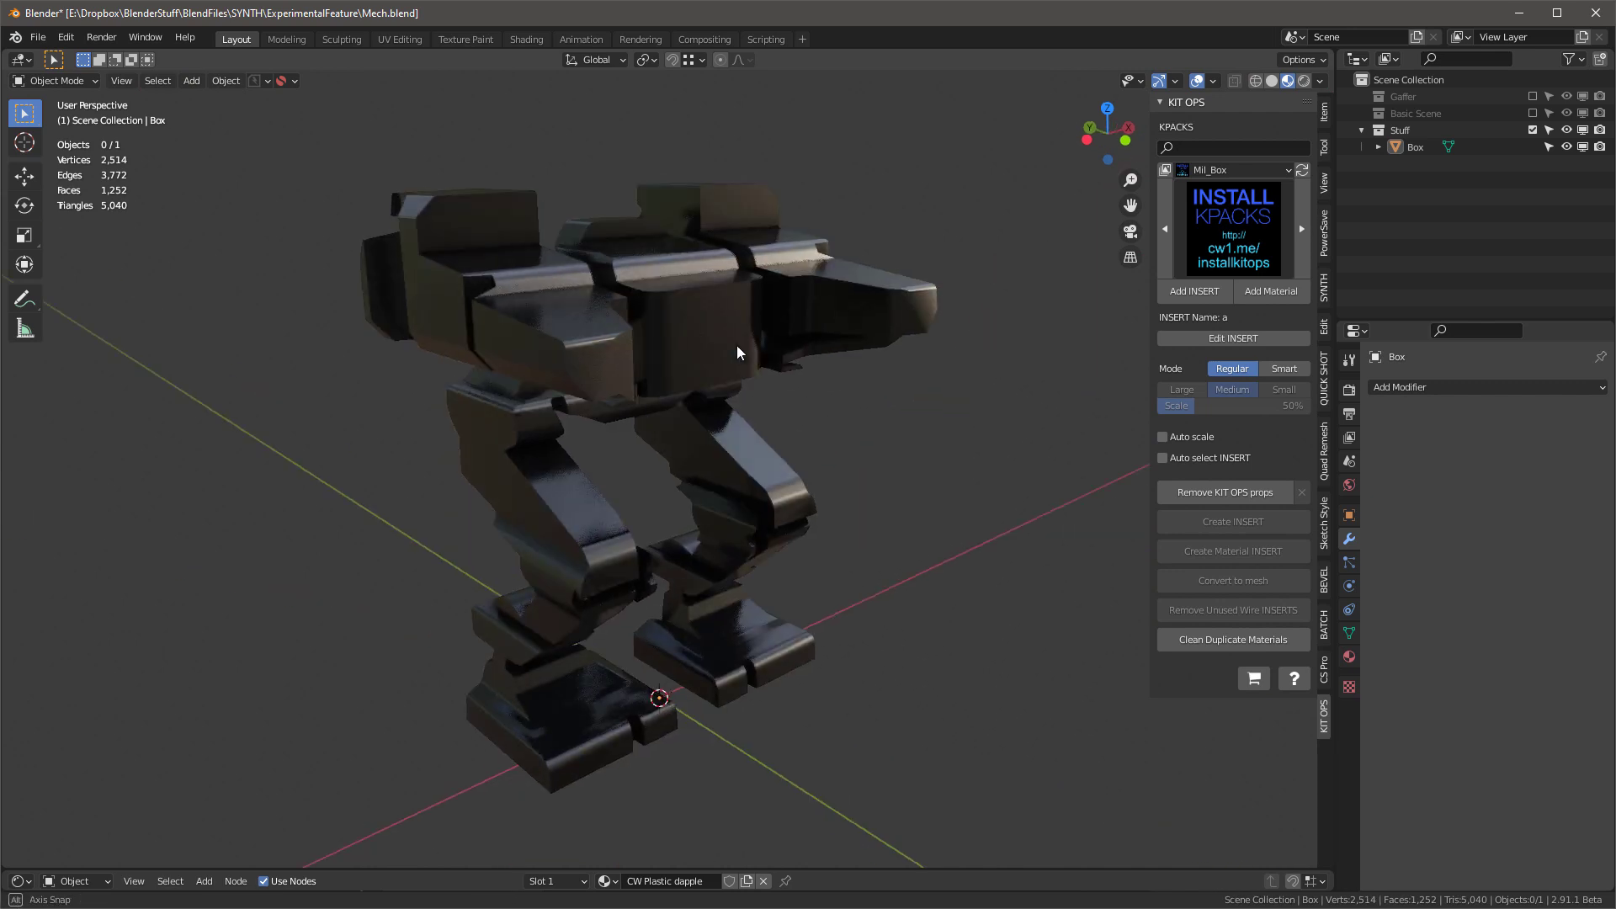
pyautogui.scroll(-2, 664, 278)
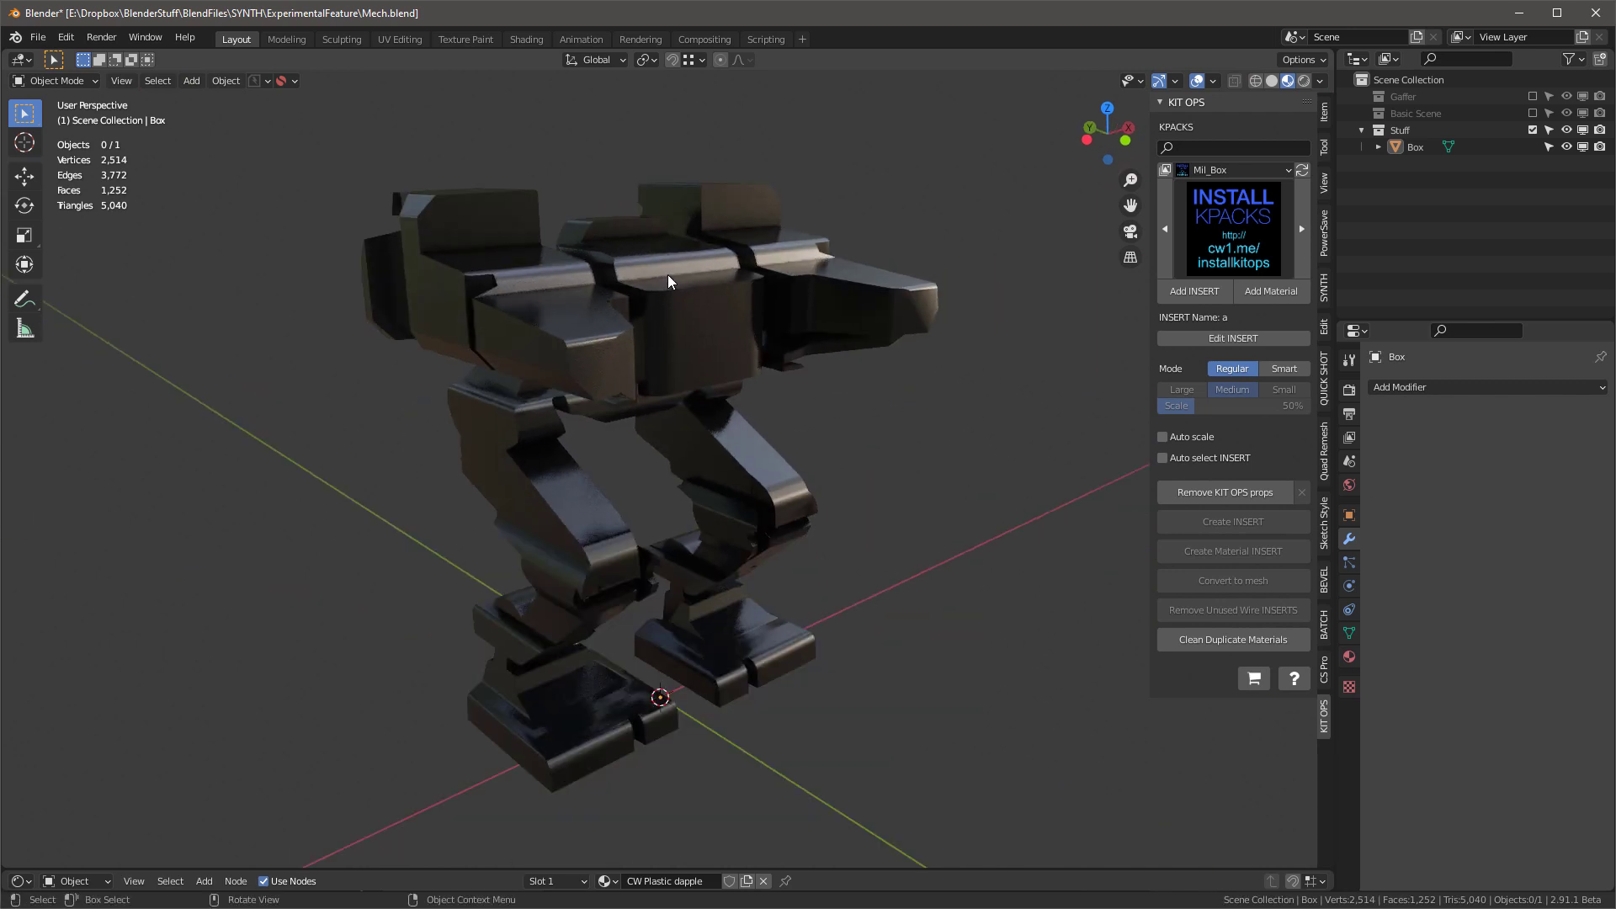
pyautogui.click(668, 275)
pyautogui.press('KP_Decimal')
pyautogui.moveTo(623, 384); pyautogui.dragTo(576, 325, button='middle')
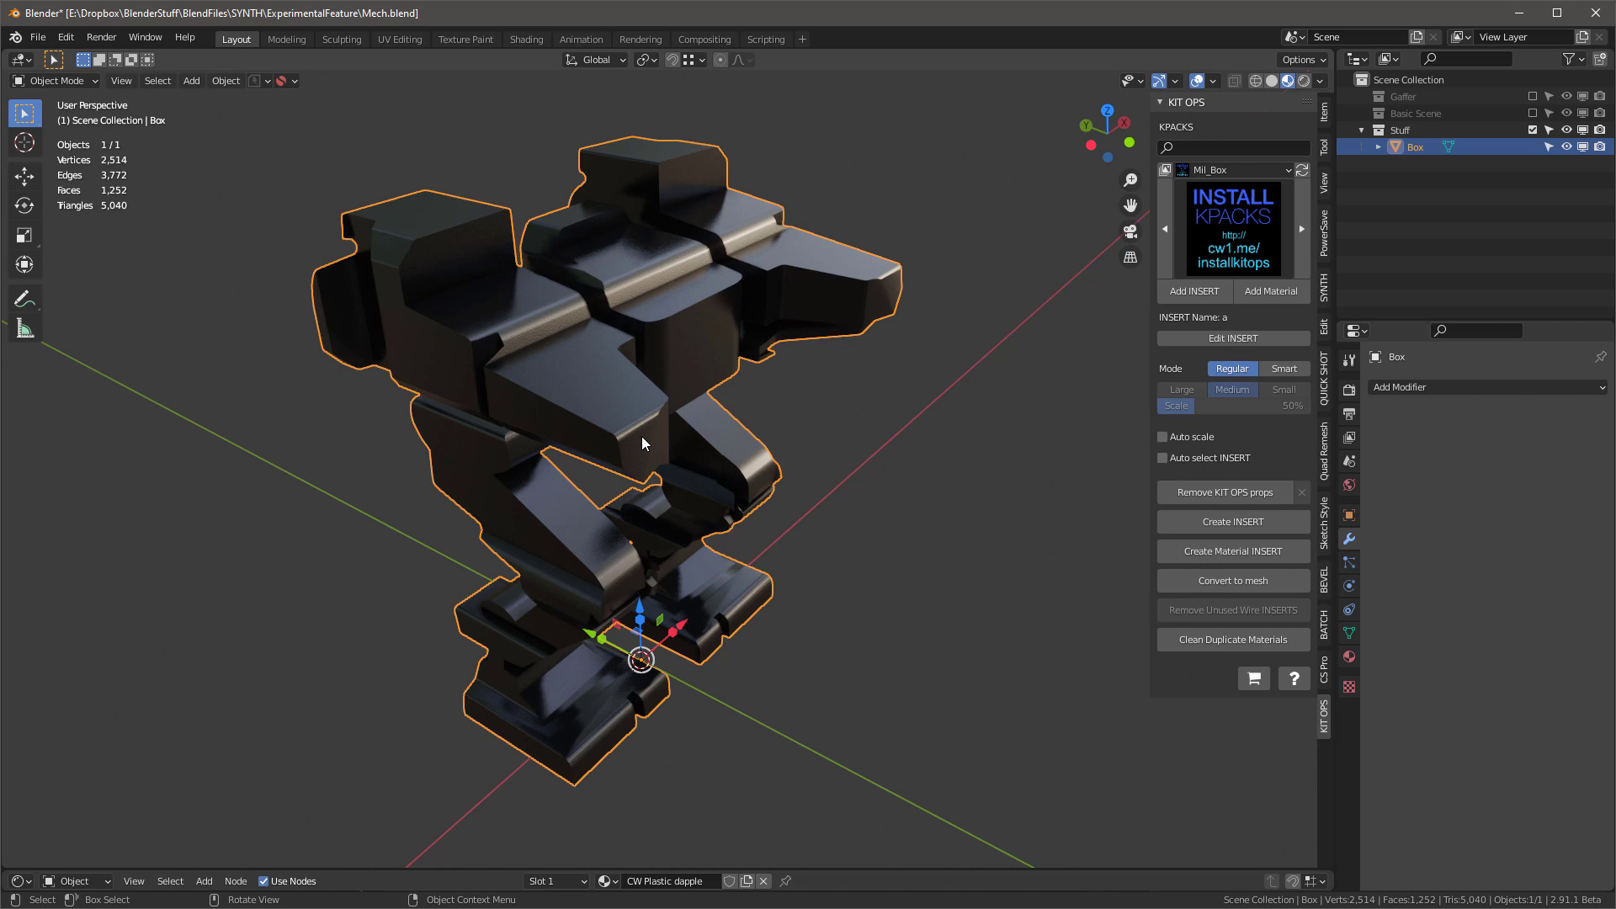
pyautogui.moveTo(641, 295)
pyautogui.mouseDown(button='middle')
pyautogui.moveTo(468, 341)
pyautogui.moveTo(624, 297)
pyautogui.mouseUp(button='middle')
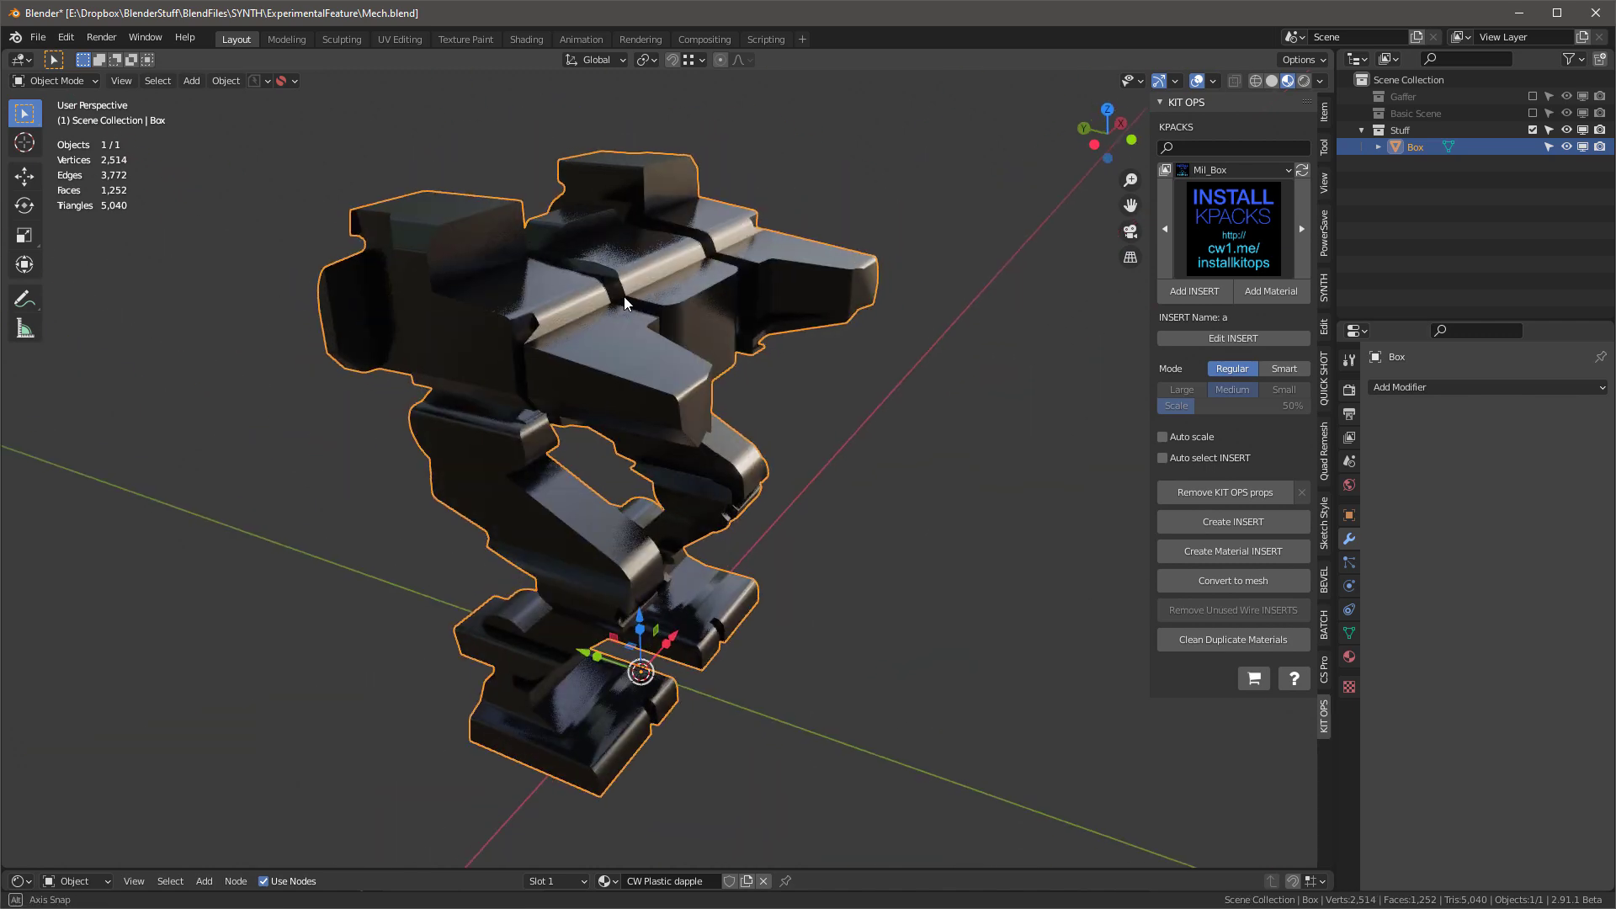
# Add a Bevel modifier to the Box with an Amount of 0.002 m.
pyautogui.click(1401, 388)
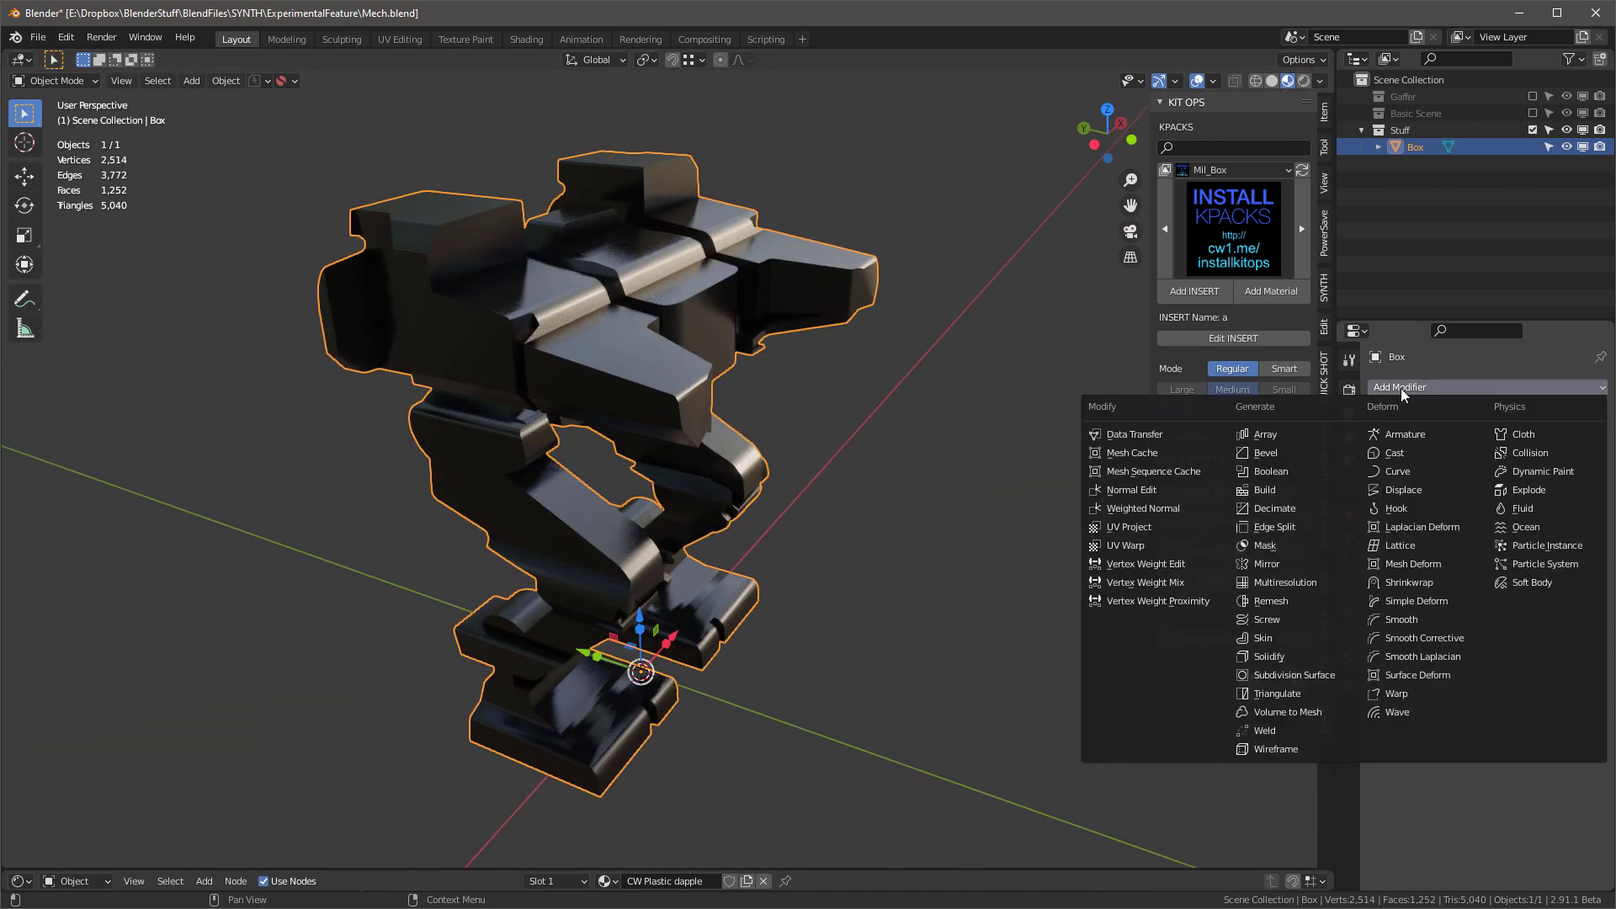
pyautogui.click(1307, 451)
pyautogui.click(1506, 518)
pyautogui.write('.0')
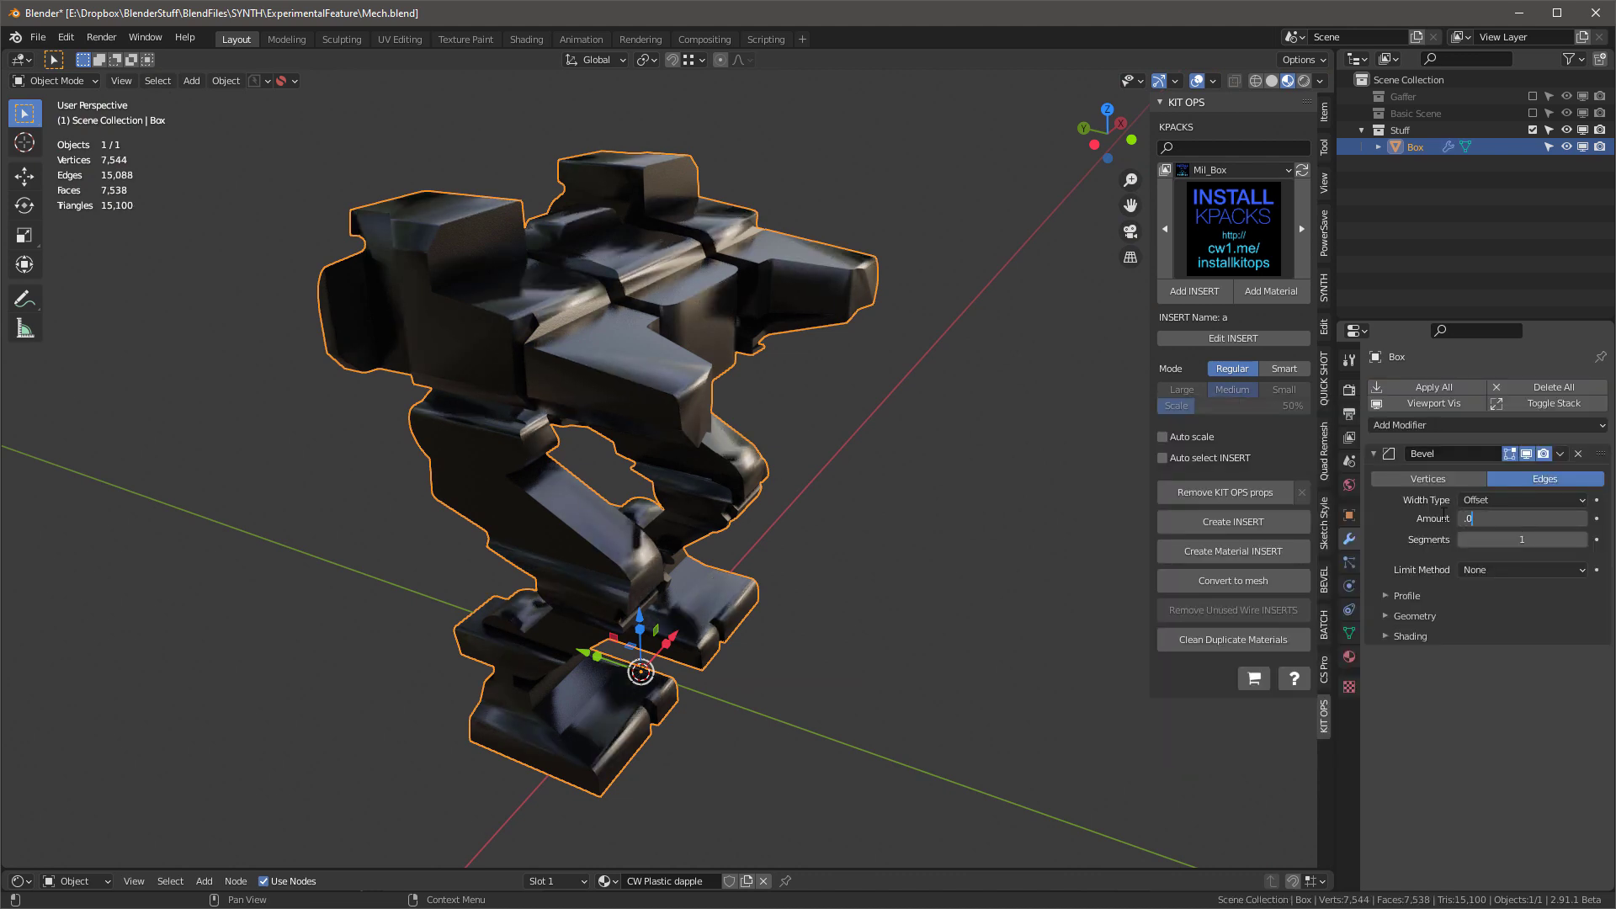
pyautogui.write('02')
pyautogui.press('Return')
pyautogui.click(1384, 634)
pyautogui.click(1384, 634)
pyautogui.moveTo(609, 306); pyautogui.dragTo(603, 339, button='middle')
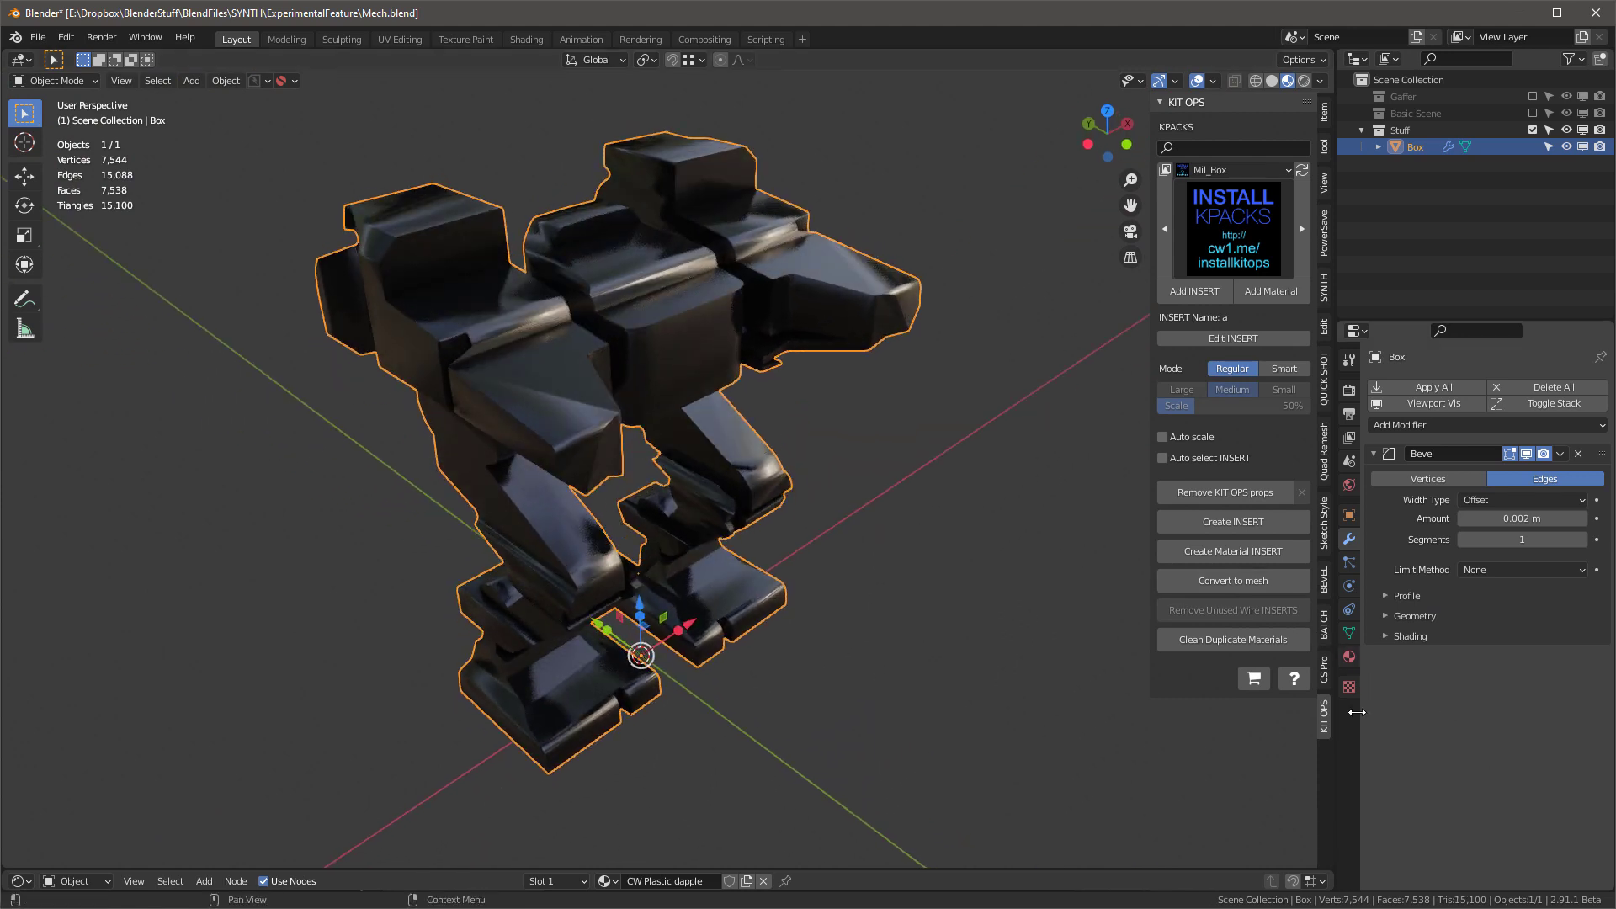
# Clear the Box's custom split normals data in Object Data Geometry Data, keeping Auto Smooth at 30°.
pyautogui.click(1348, 634)
pyautogui.click(1368, 676)
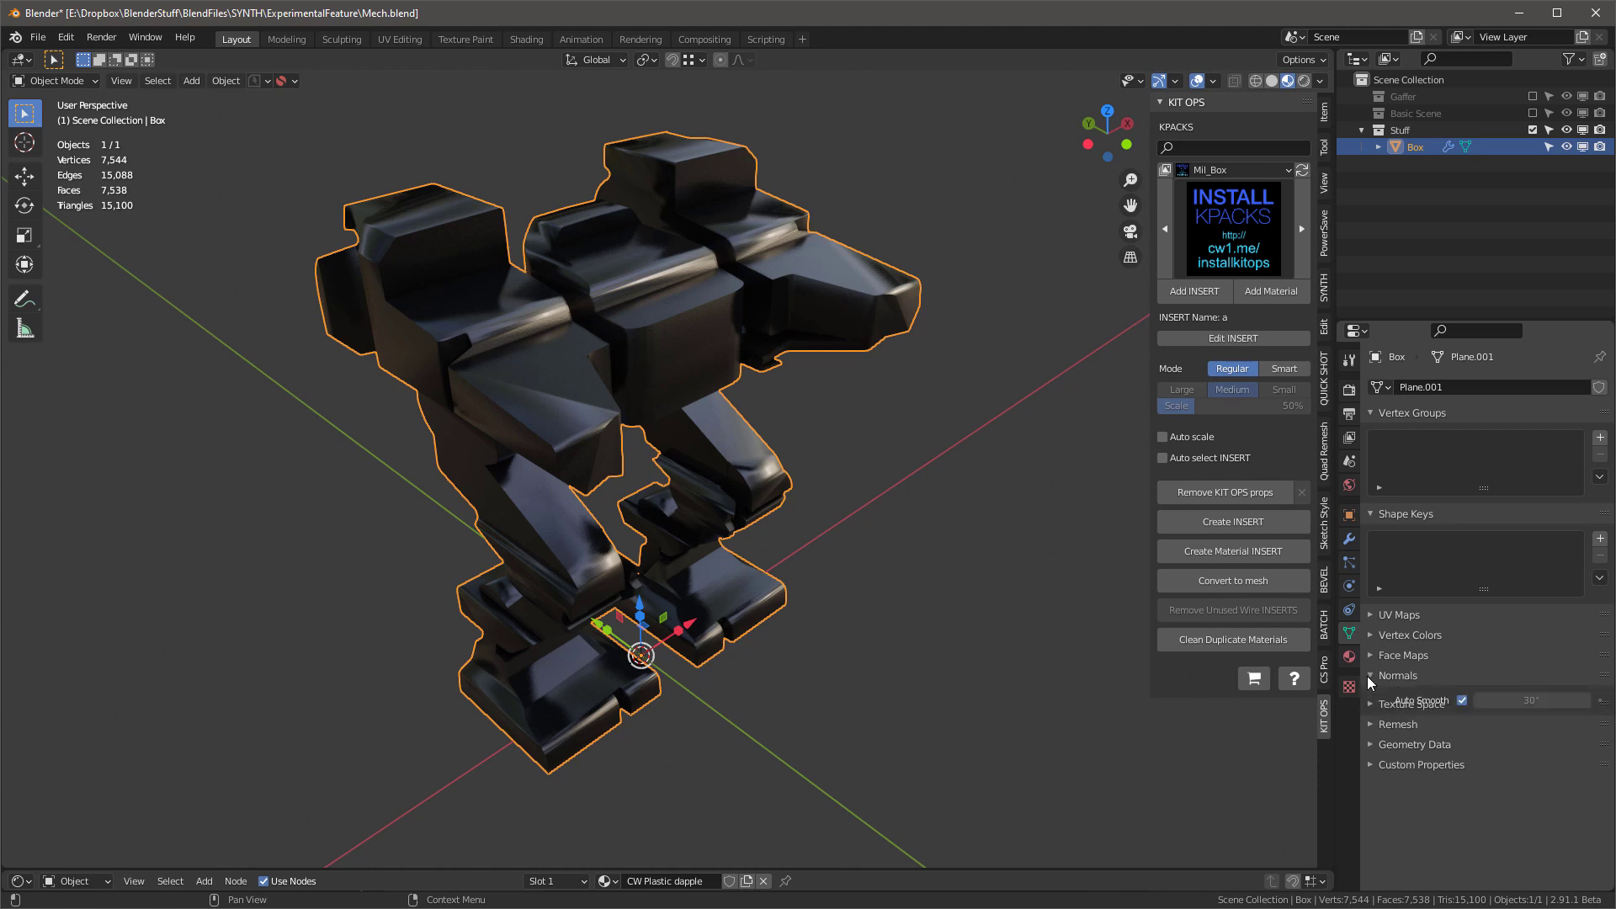
pyautogui.scroll(4, 639, 362)
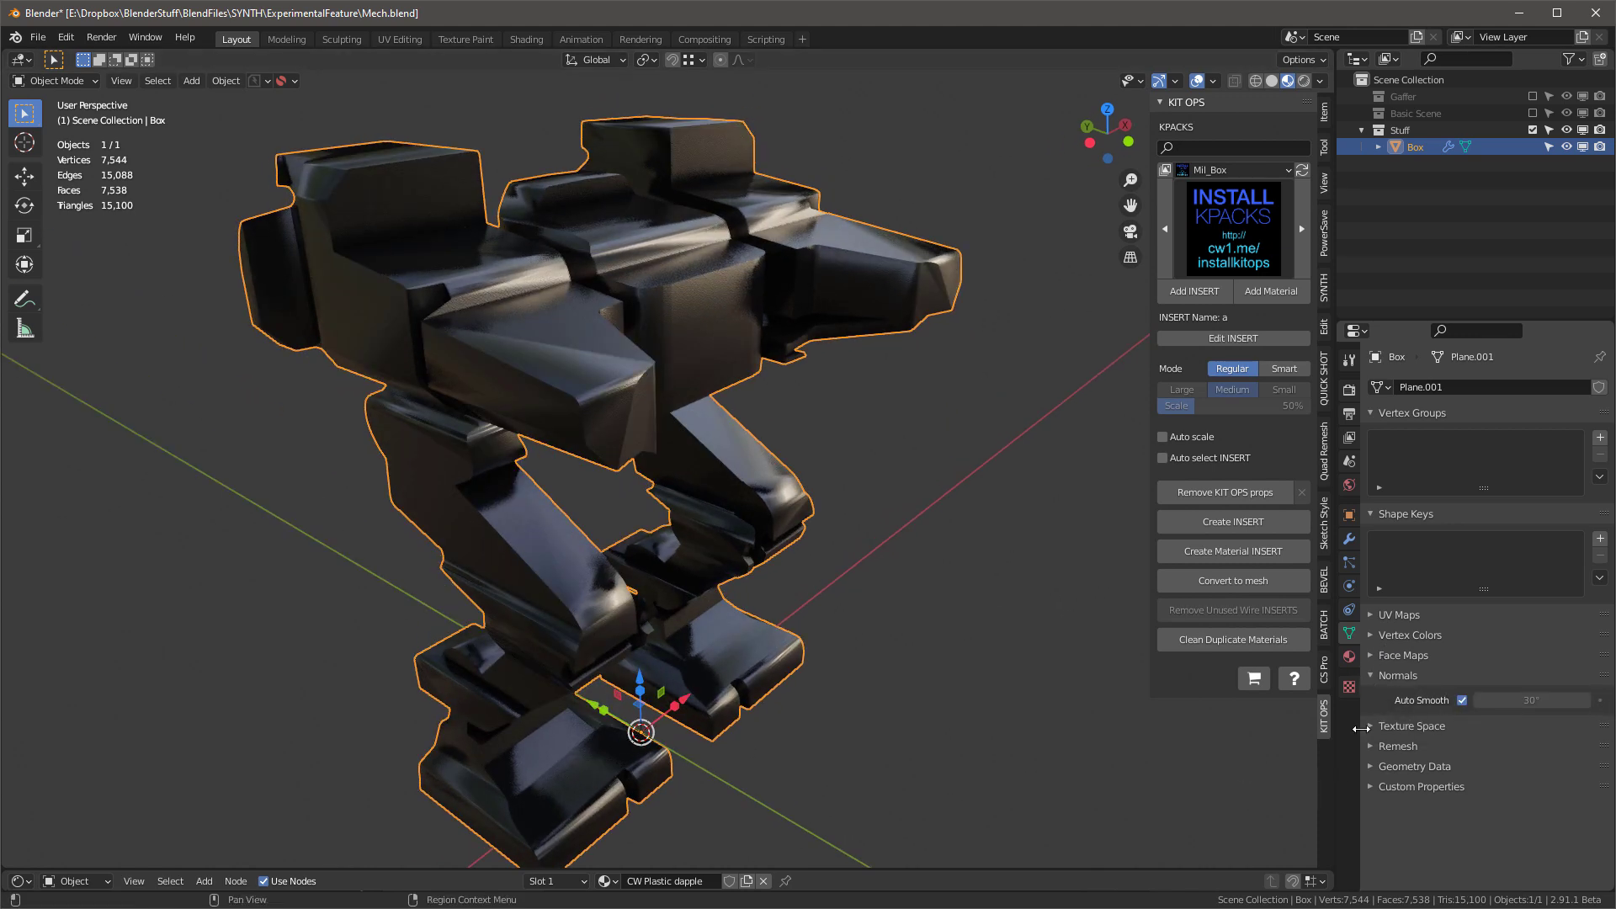
pyautogui.click(1370, 764)
pyautogui.scroll(-1, 1369, 760)
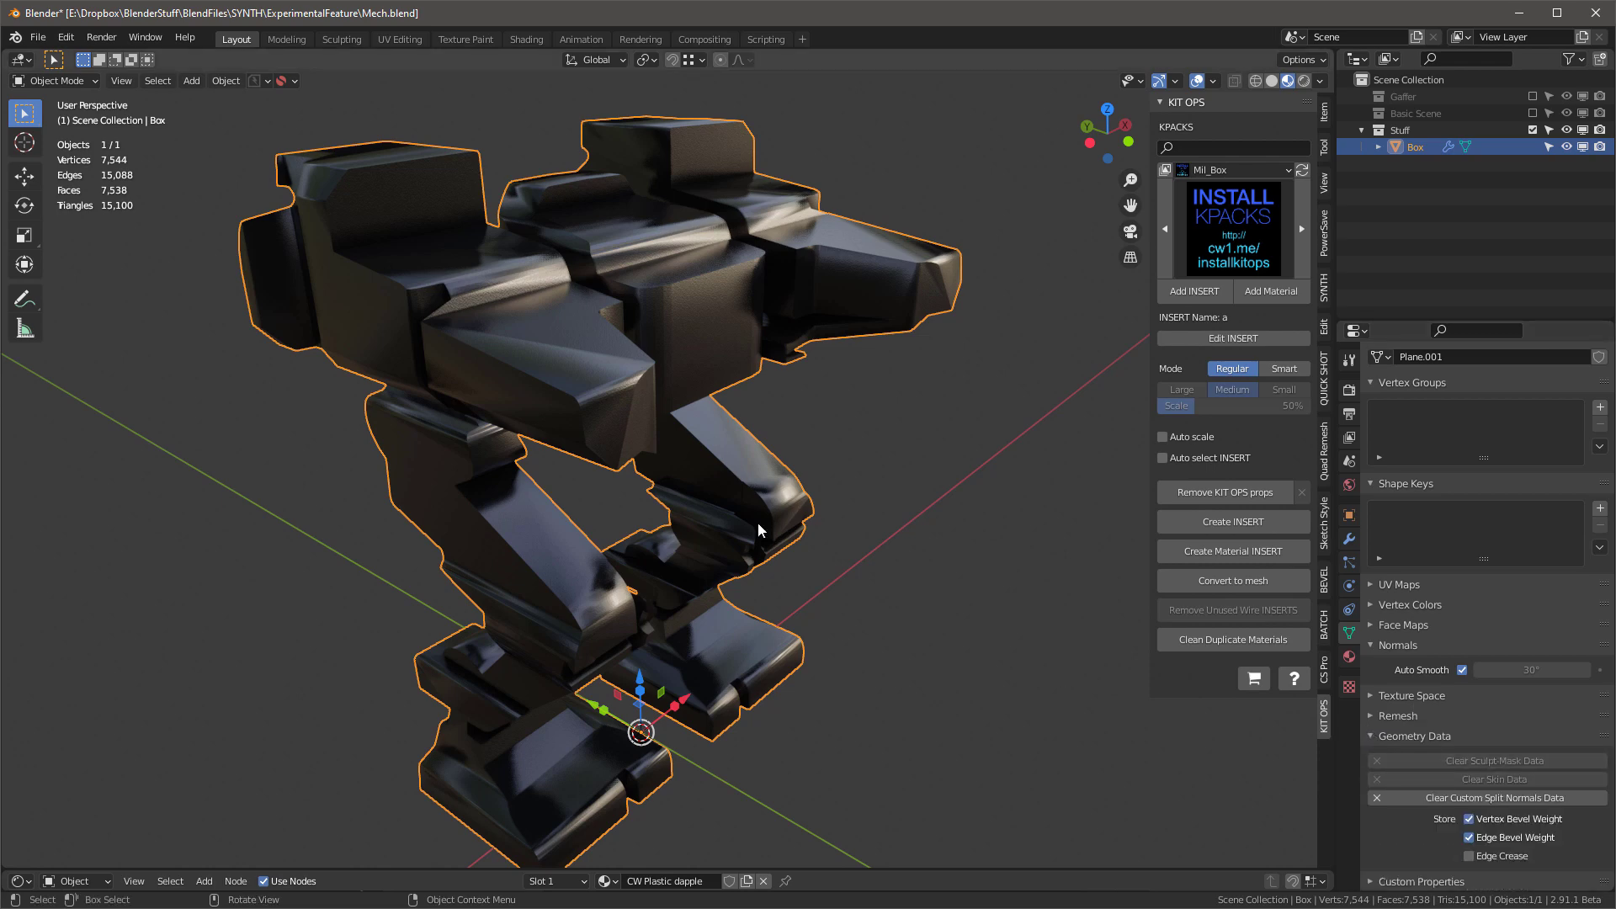
pyautogui.moveTo(757, 531); pyautogui.dragTo(609, 217, button='middle')
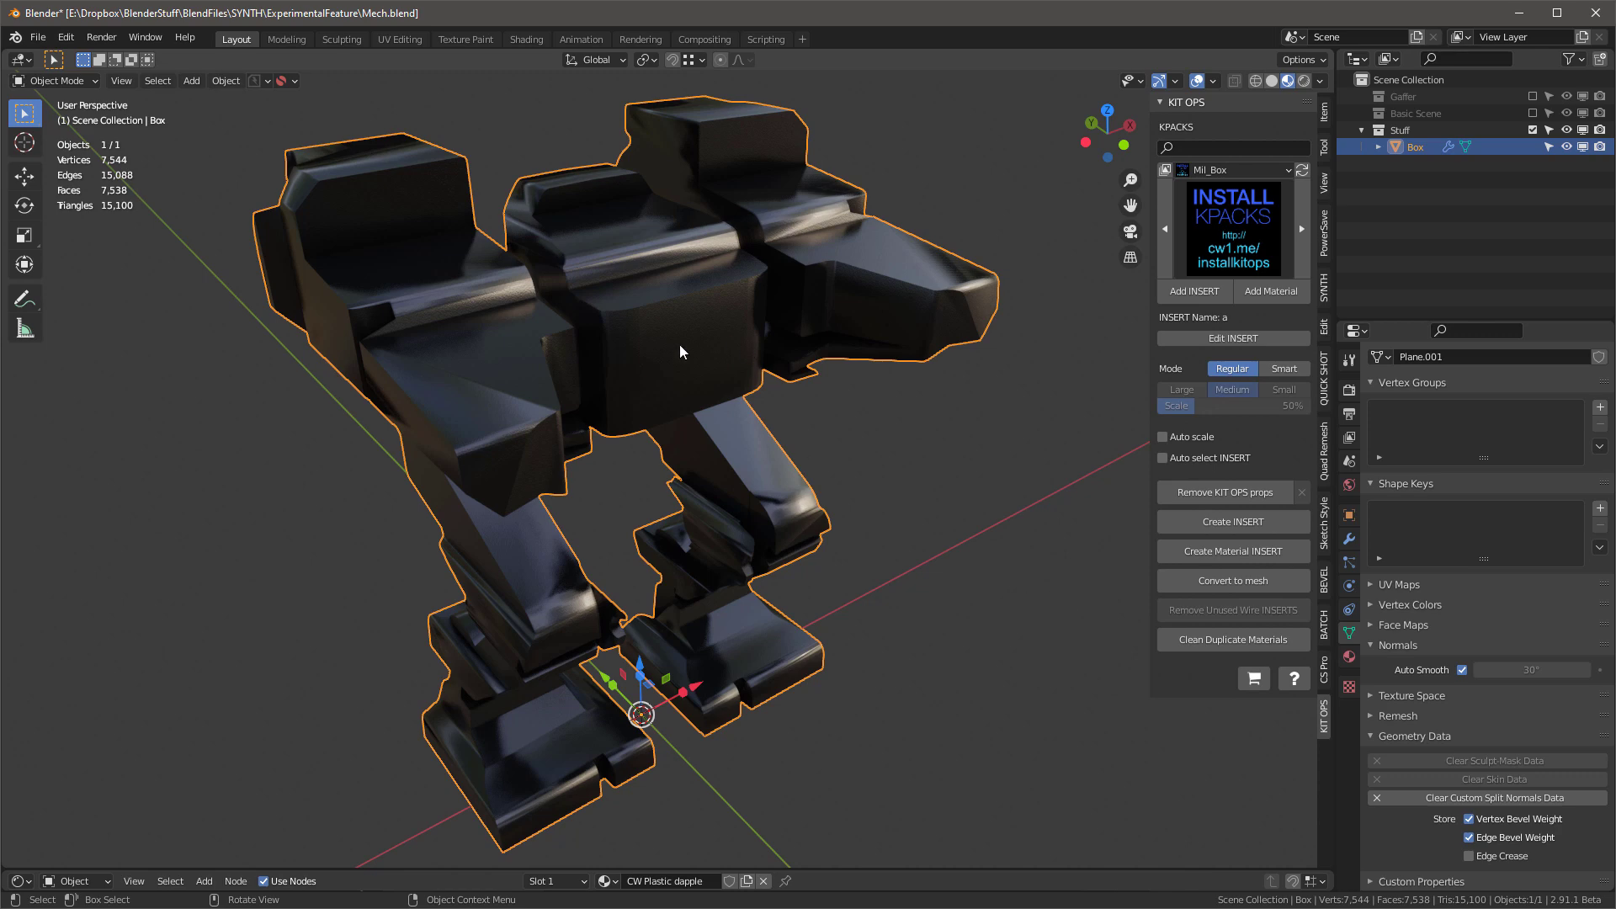
pyautogui.click(1522, 799)
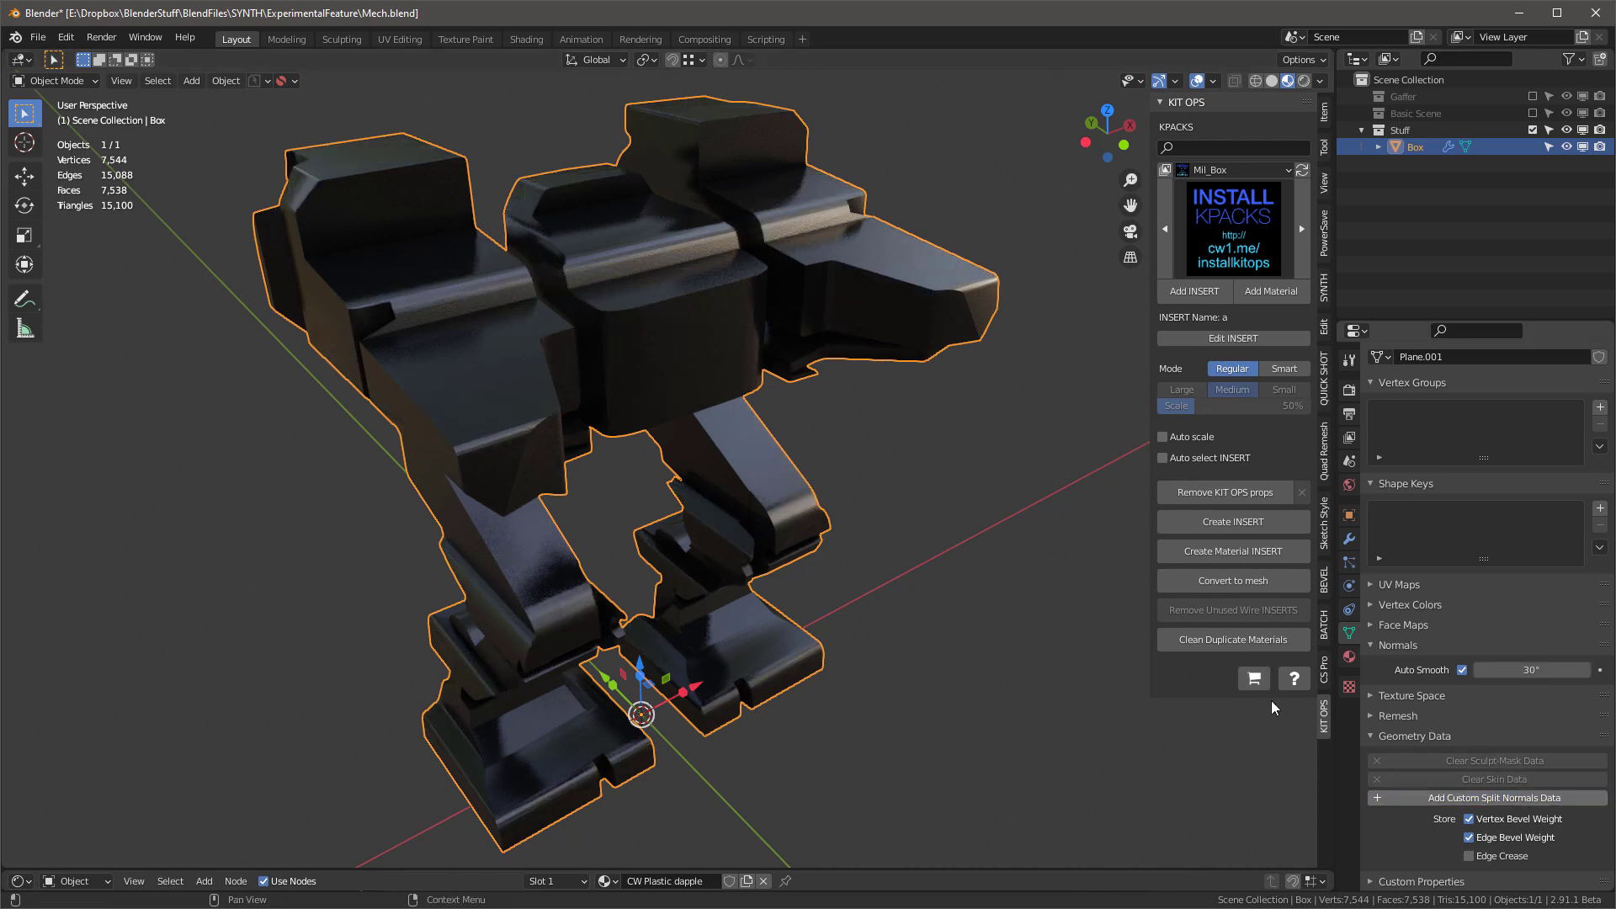
pyautogui.moveTo(419, 377); pyautogui.dragTo(522, 370, button='middle')
# Turn off Clamp Overlap in the Bevel modifier's Geometry options.
pyautogui.click(1349, 542)
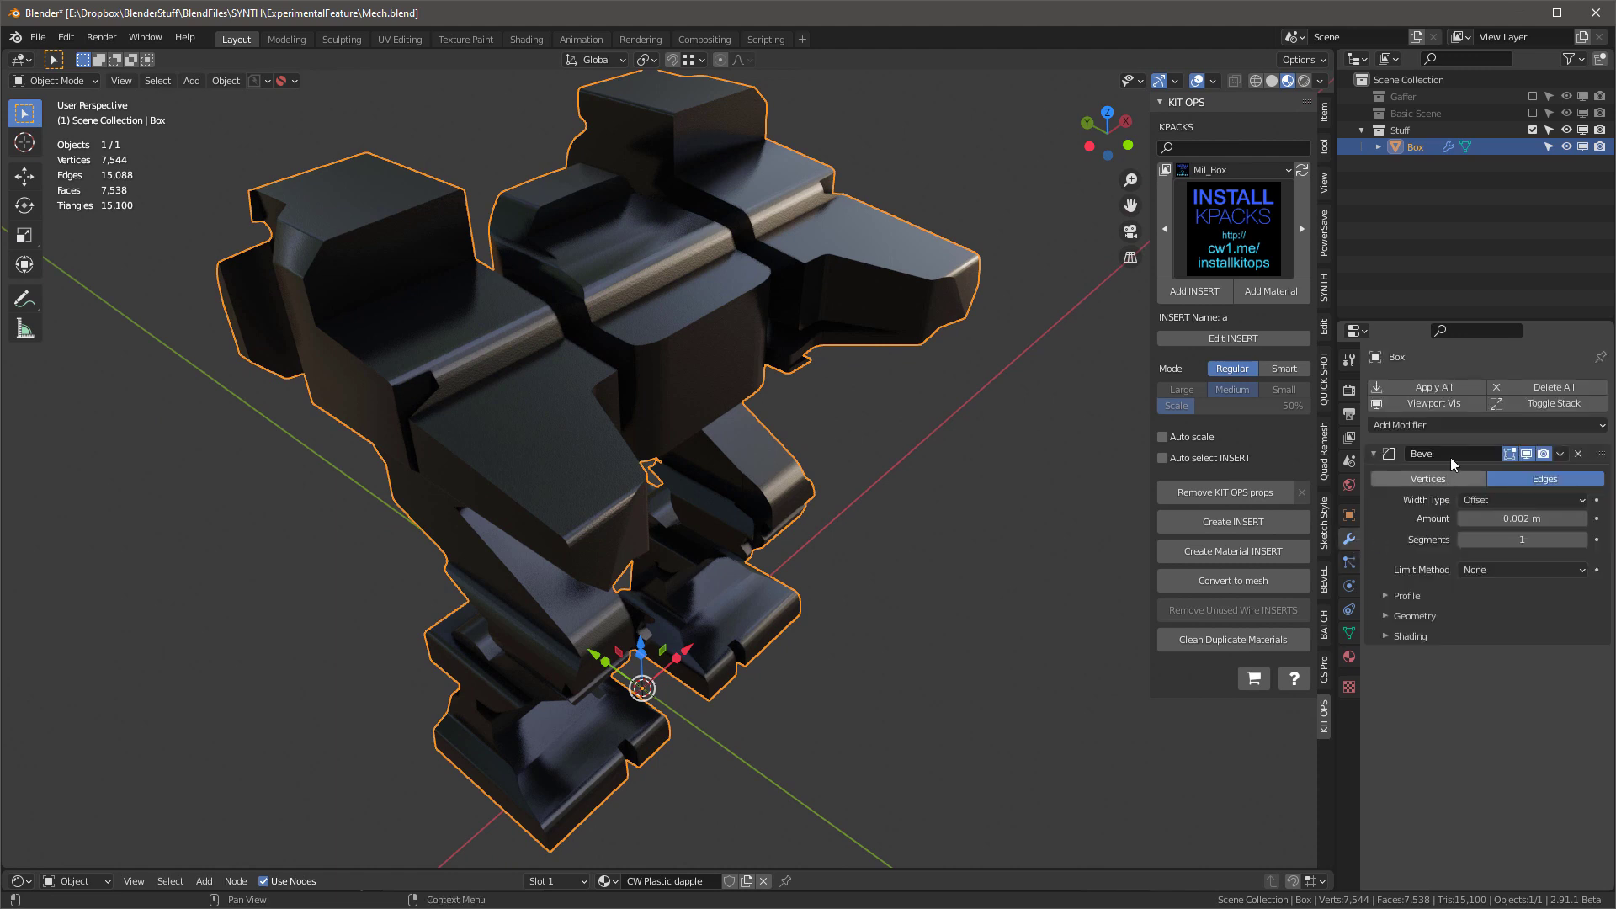
pyautogui.click(1381, 621)
pyautogui.click(1465, 714)
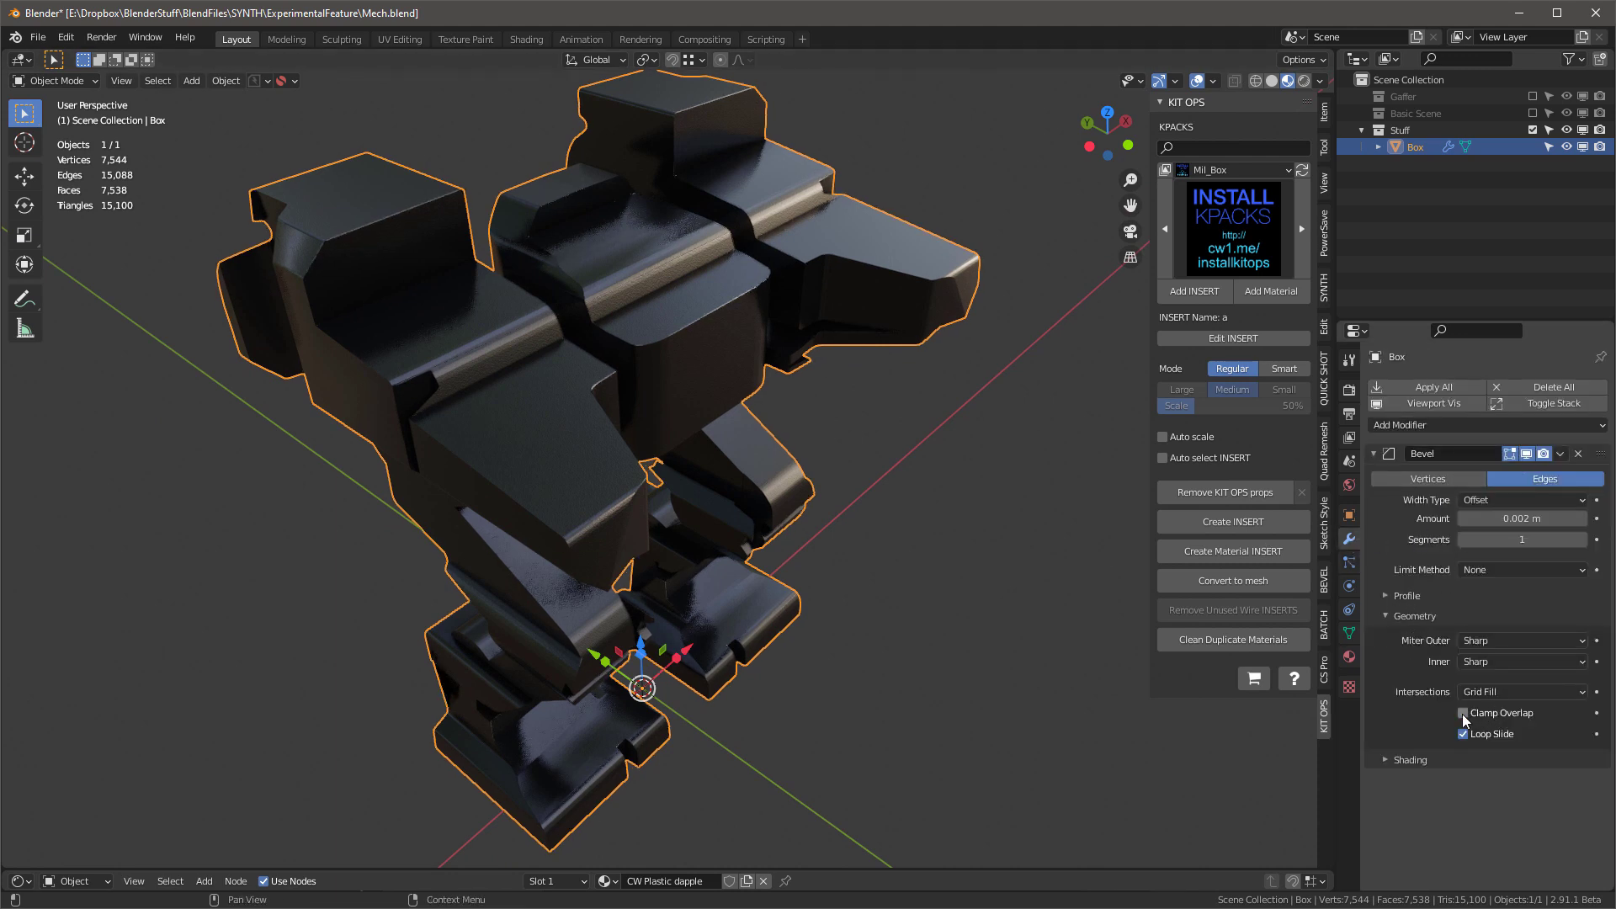
pyautogui.moveTo(729, 306); pyautogui.dragTo(1048, 494, button='middle')
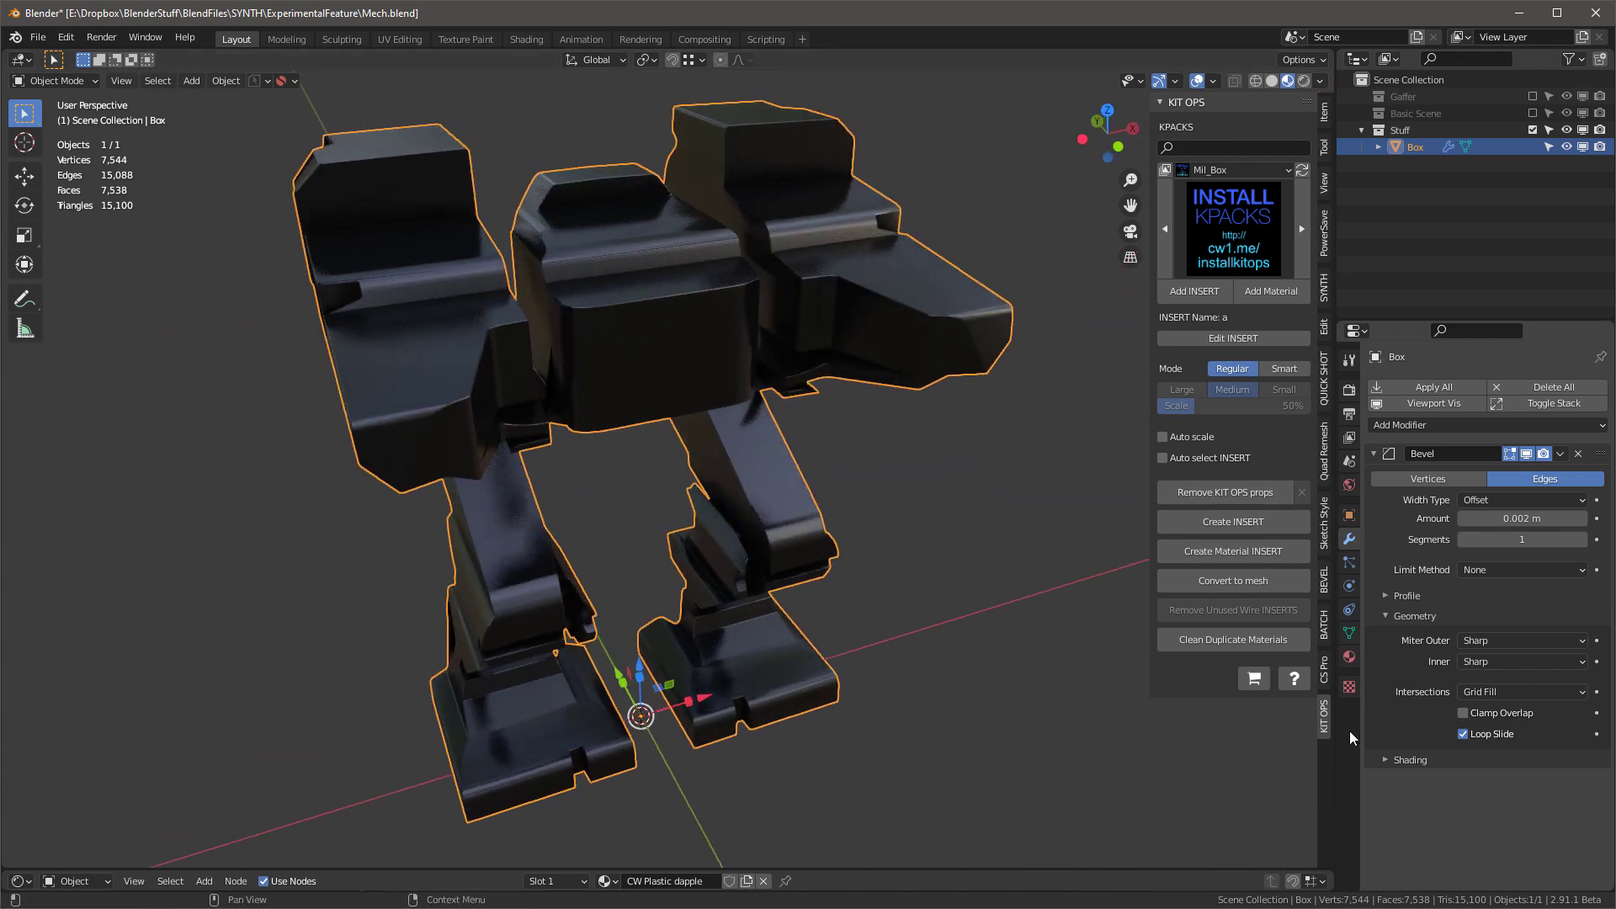
# Enable Harden Normals in the Bevel modifier's Shading options.
pyautogui.click(1382, 759)
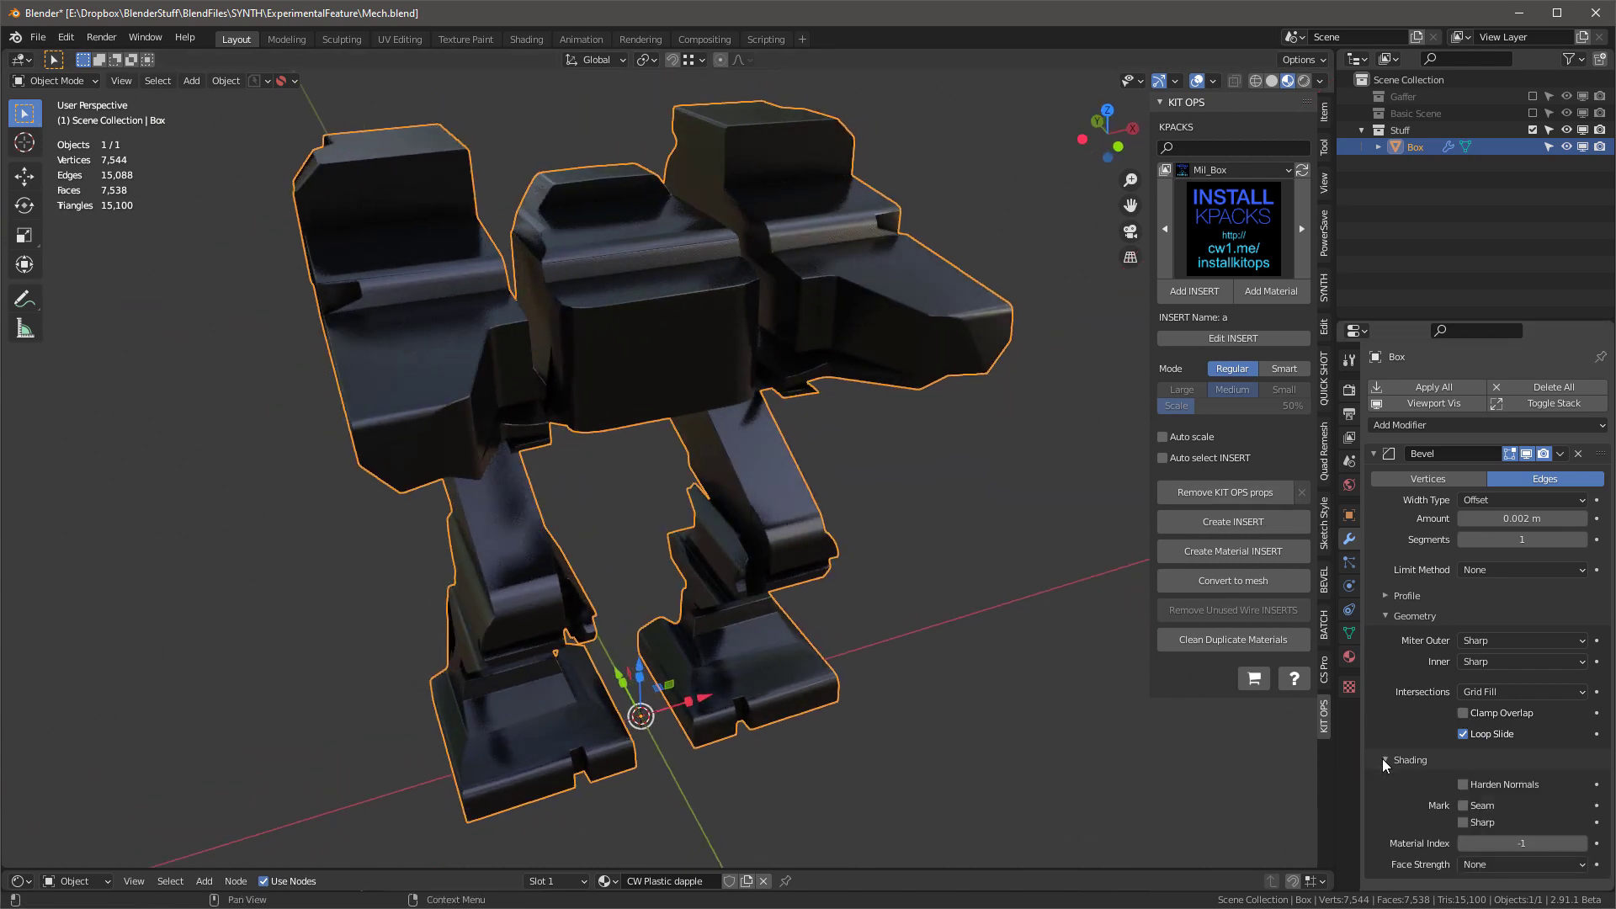
pyautogui.click(1465, 785)
pyautogui.moveTo(673, 396)
pyautogui.mouseDown(button='middle')
pyautogui.moveTo(635, 367)
pyautogui.moveTo(533, 381)
pyautogui.moveTo(394, 340)
pyautogui.moveTo(588, 369)
pyautogui.moveTo(628, 335)
pyautogui.mouseUp(button='middle')
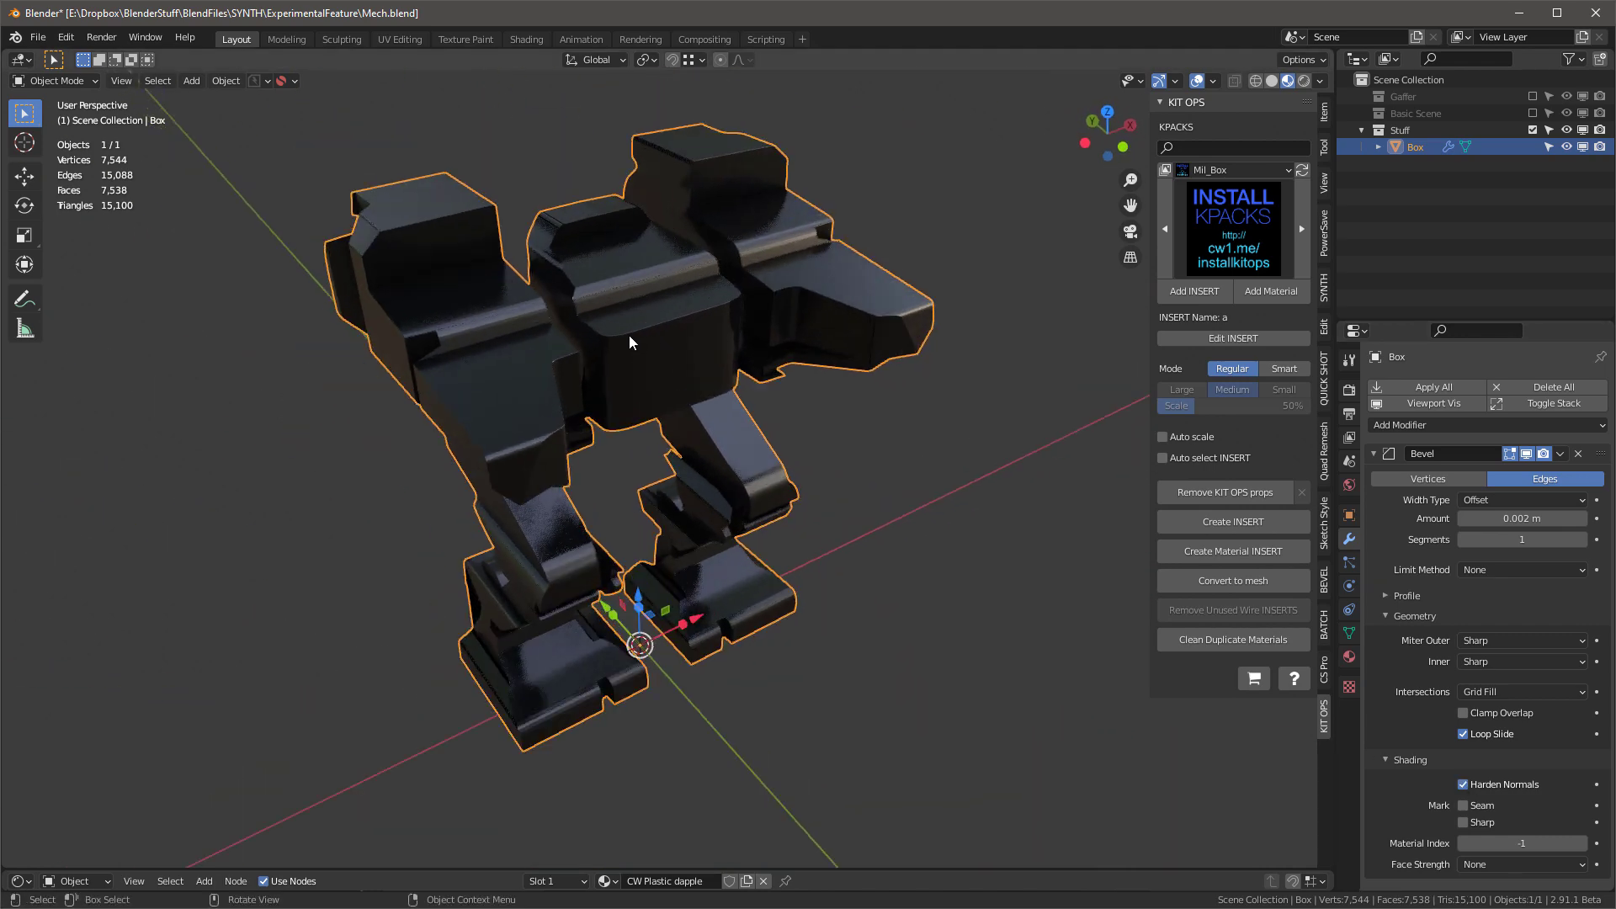
pyautogui.scroll(1, 629, 335)
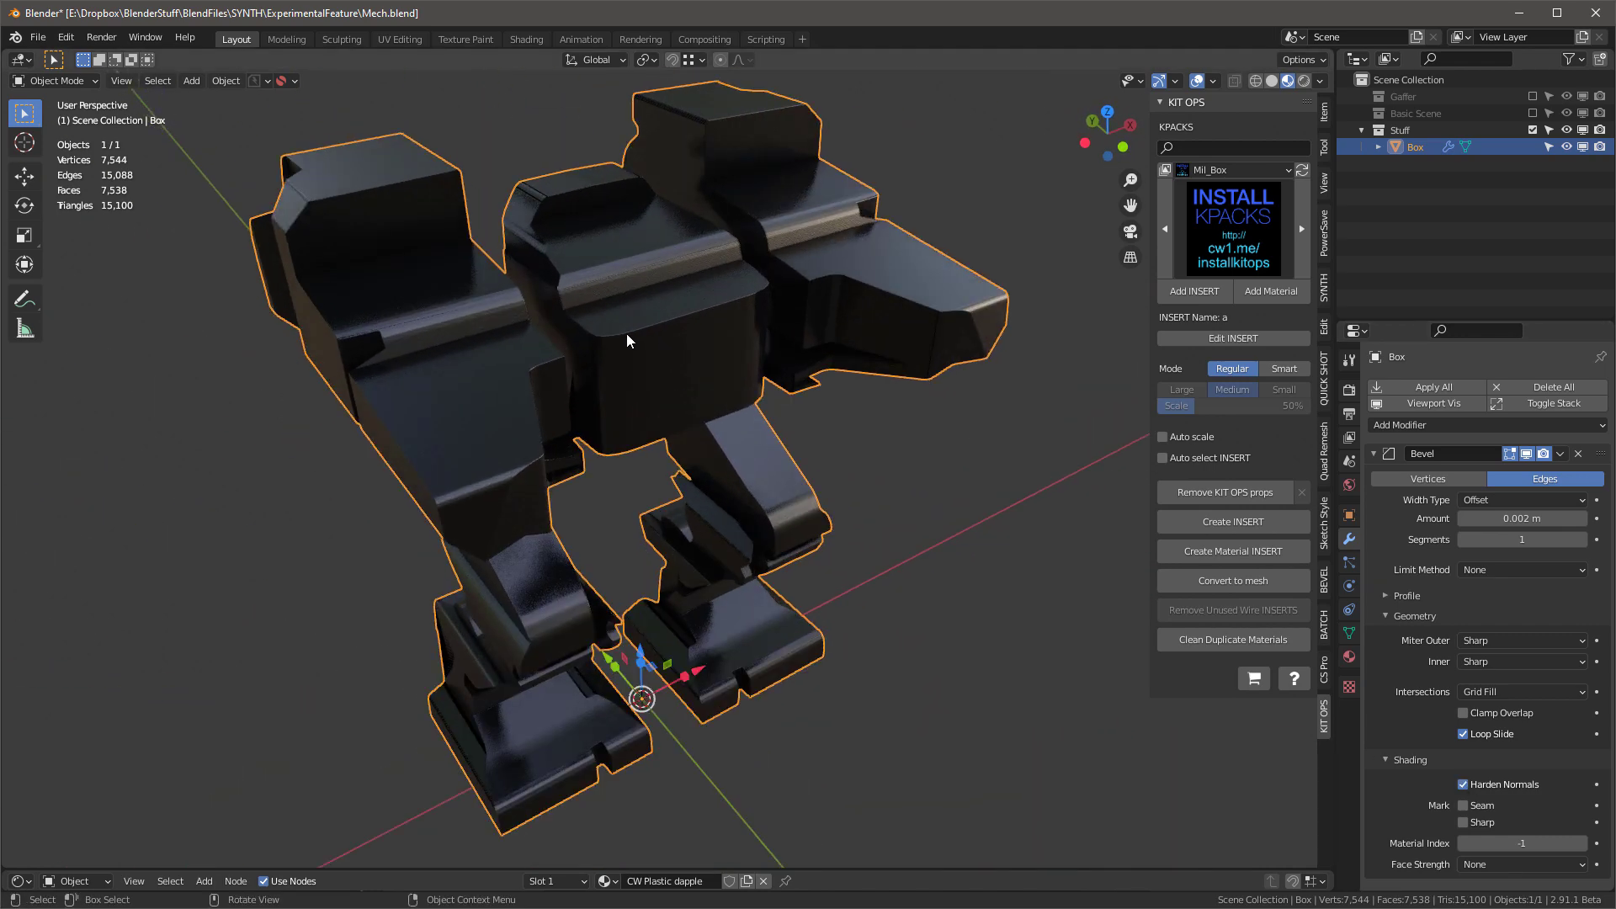
# Enter Edit Mode and select two flat top faces on the mech to inspect its shading.
pyautogui.press('Tab')
pyautogui.click(483, 383)
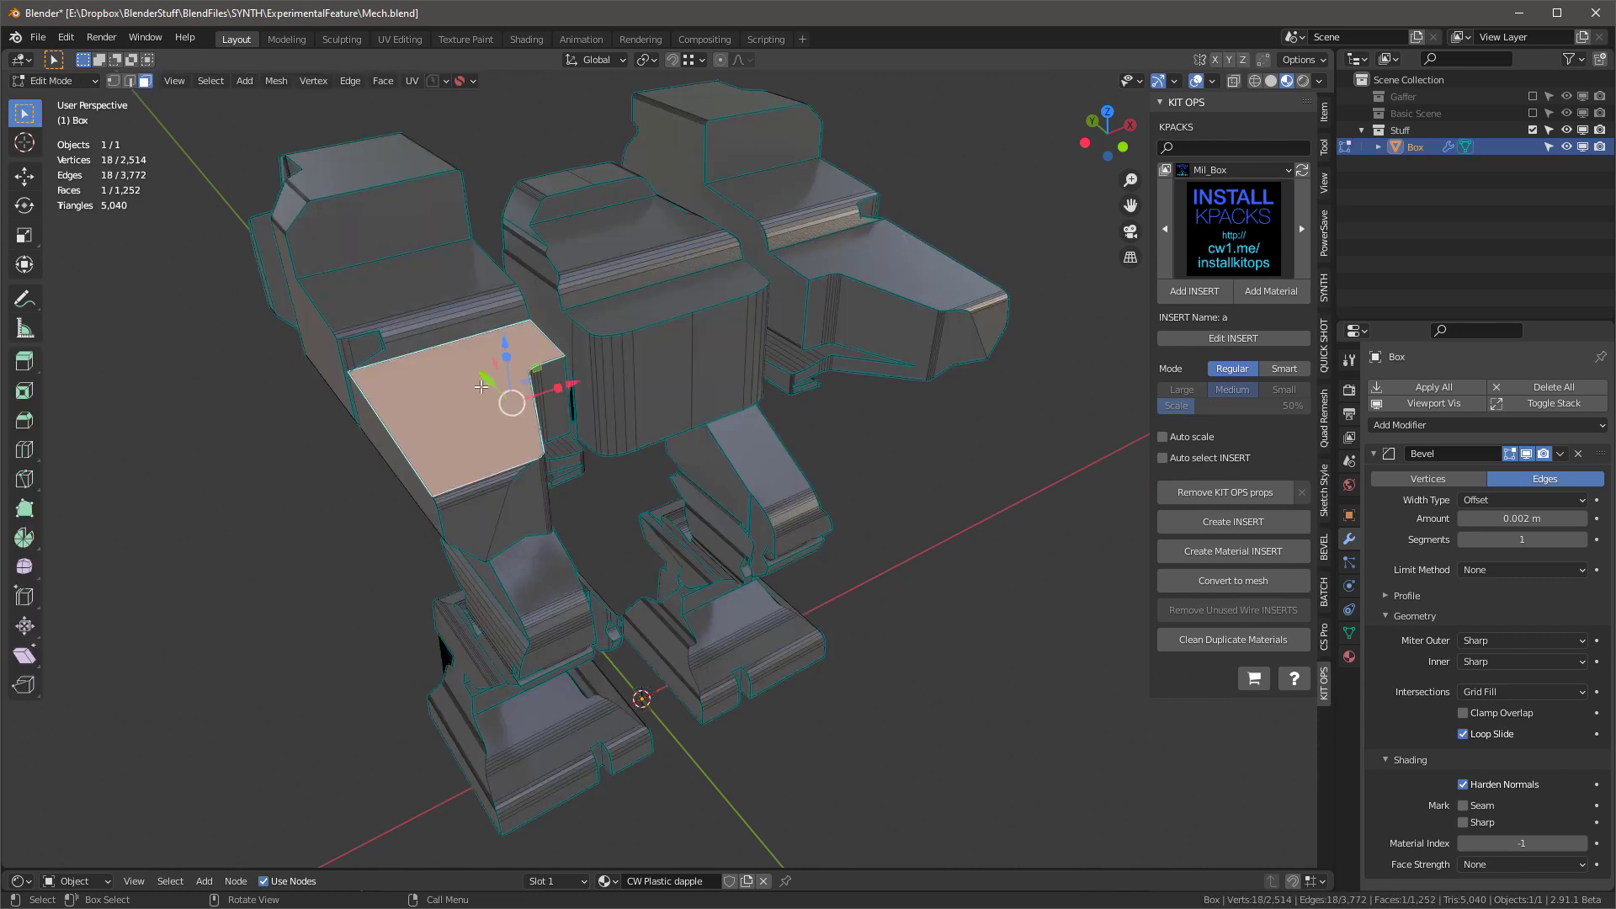
pyautogui.keyDown('shift'); pyautogui.click(900, 251); pyautogui.keyUp('shift')
pyautogui.keyDown('shift'); pyautogui.moveTo(900, 251); pyautogui.dragTo(1086, 328, button='middle'); pyautogui.keyUp('shift')
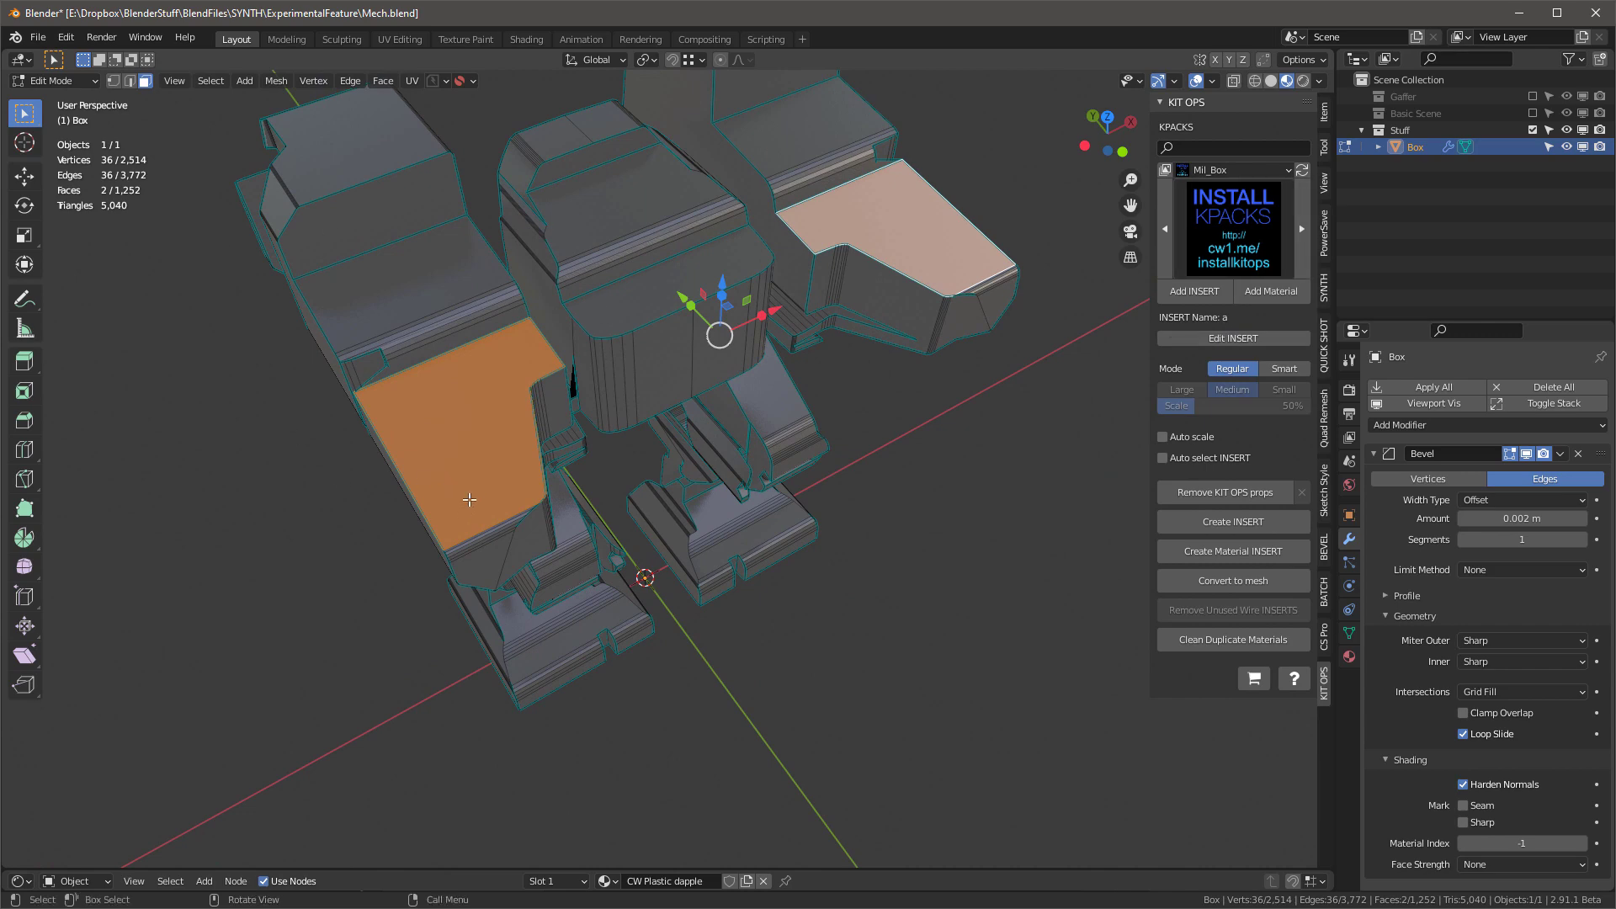
pyautogui.moveTo(577, 361); pyautogui.dragTo(710, 350, button='middle')
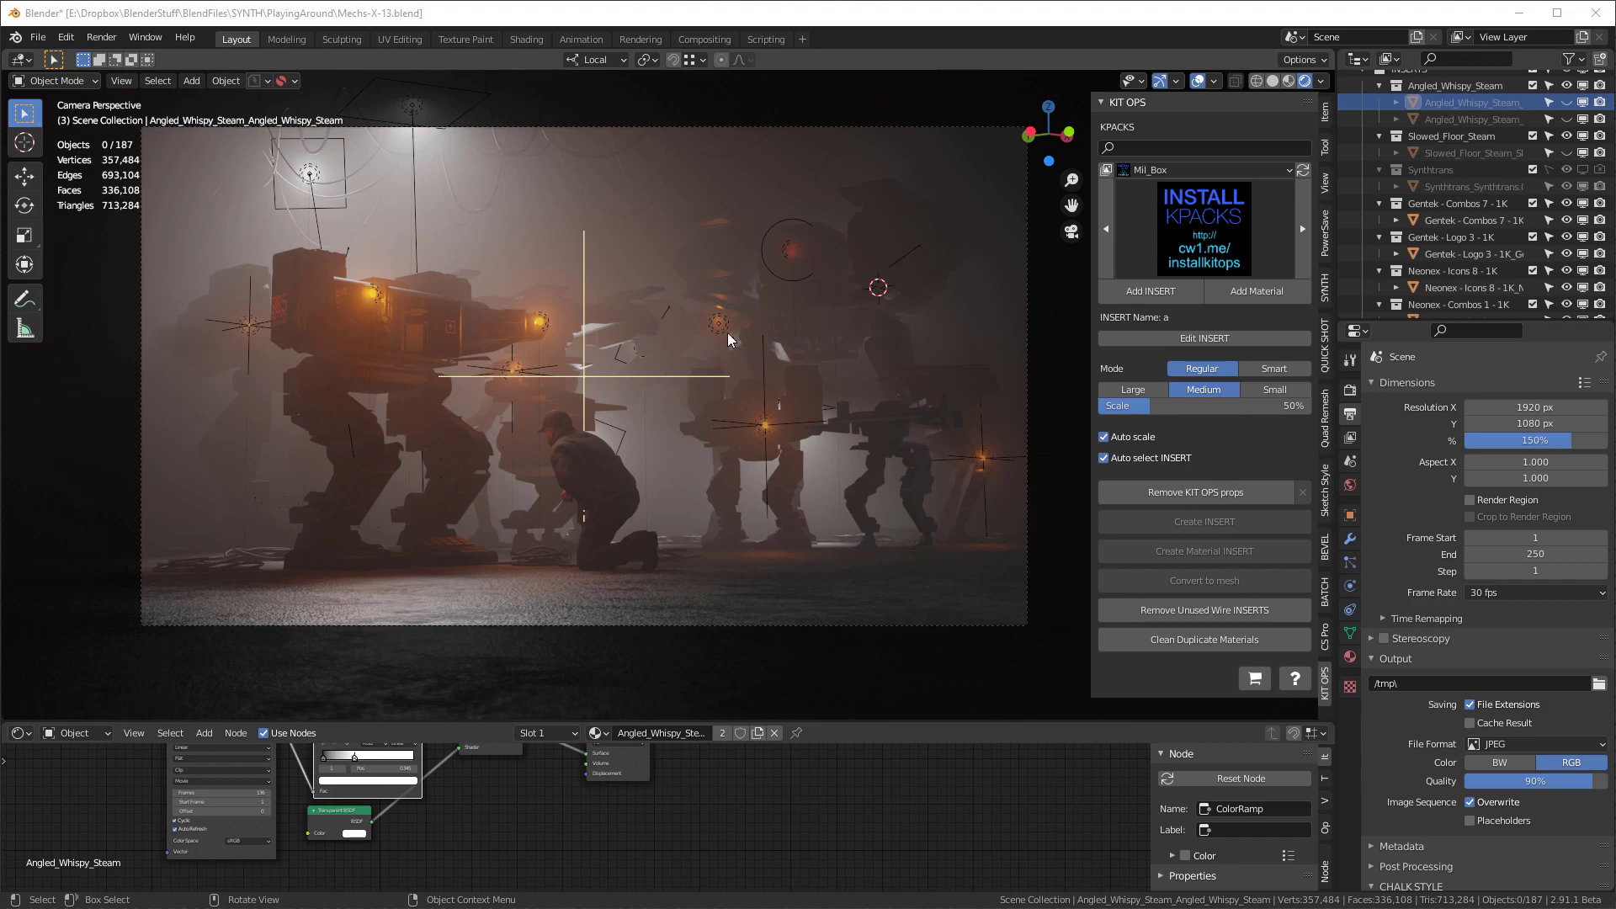
# Leave the camera view, switch to Solid shading, and orbit around the cabled mech lineup.
pyautogui.moveTo(419, 332); pyautogui.dragTo(498, 383, button='middle')
pyautogui.scroll(5, 507, 362)
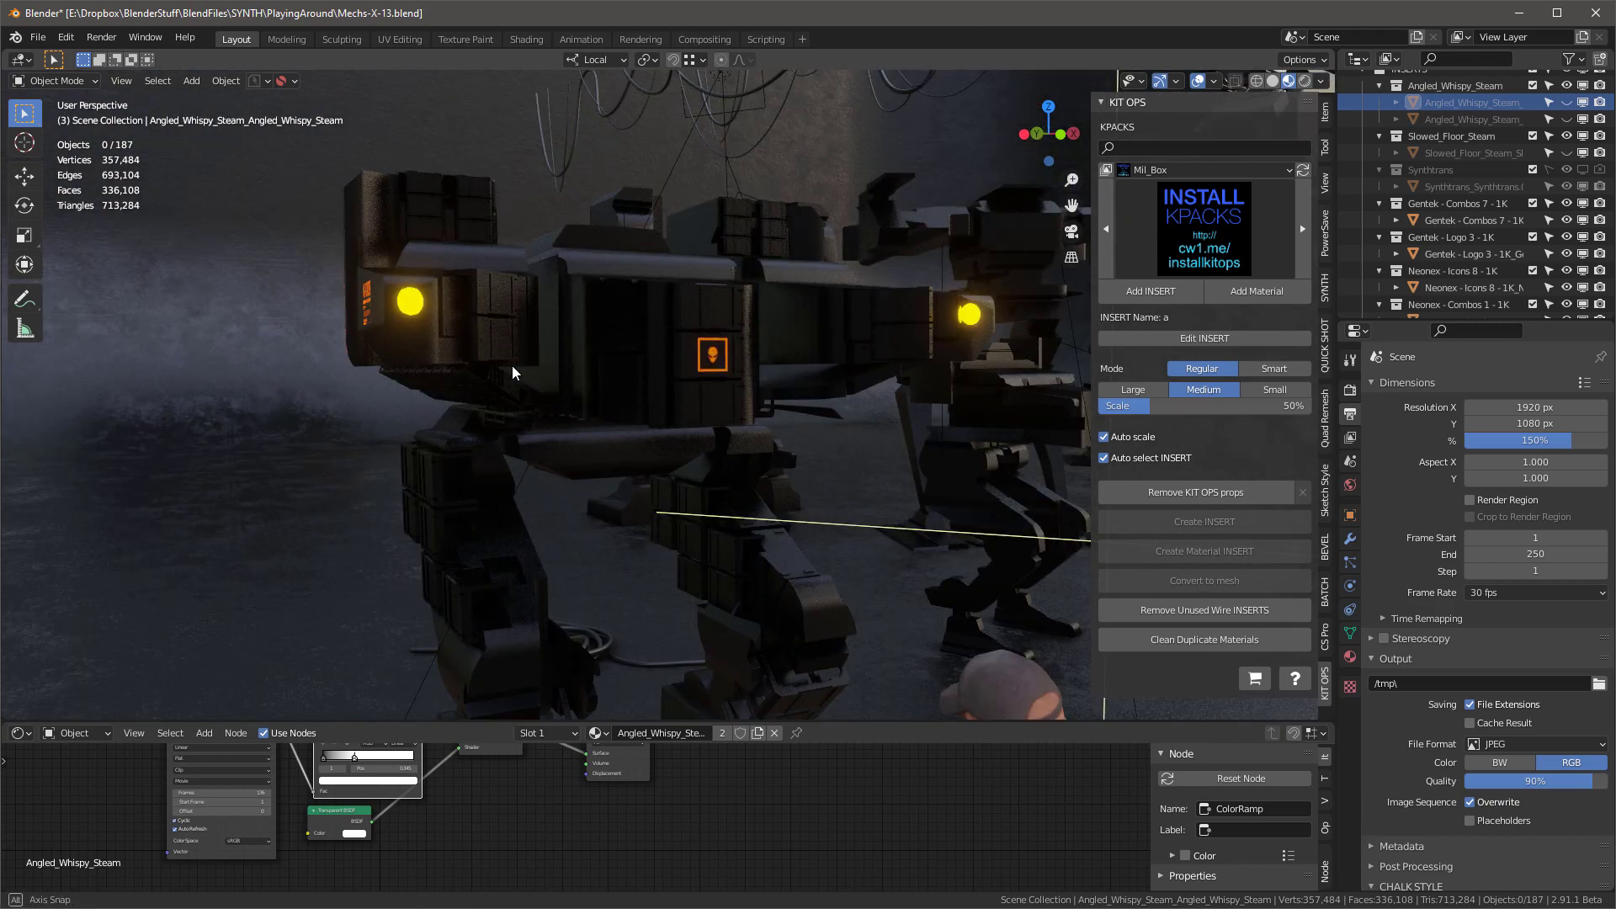
pyautogui.press('z')
pyautogui.click(763, 496)
pyautogui.moveTo(763, 497); pyautogui.dragTo(691, 387, button='middle')
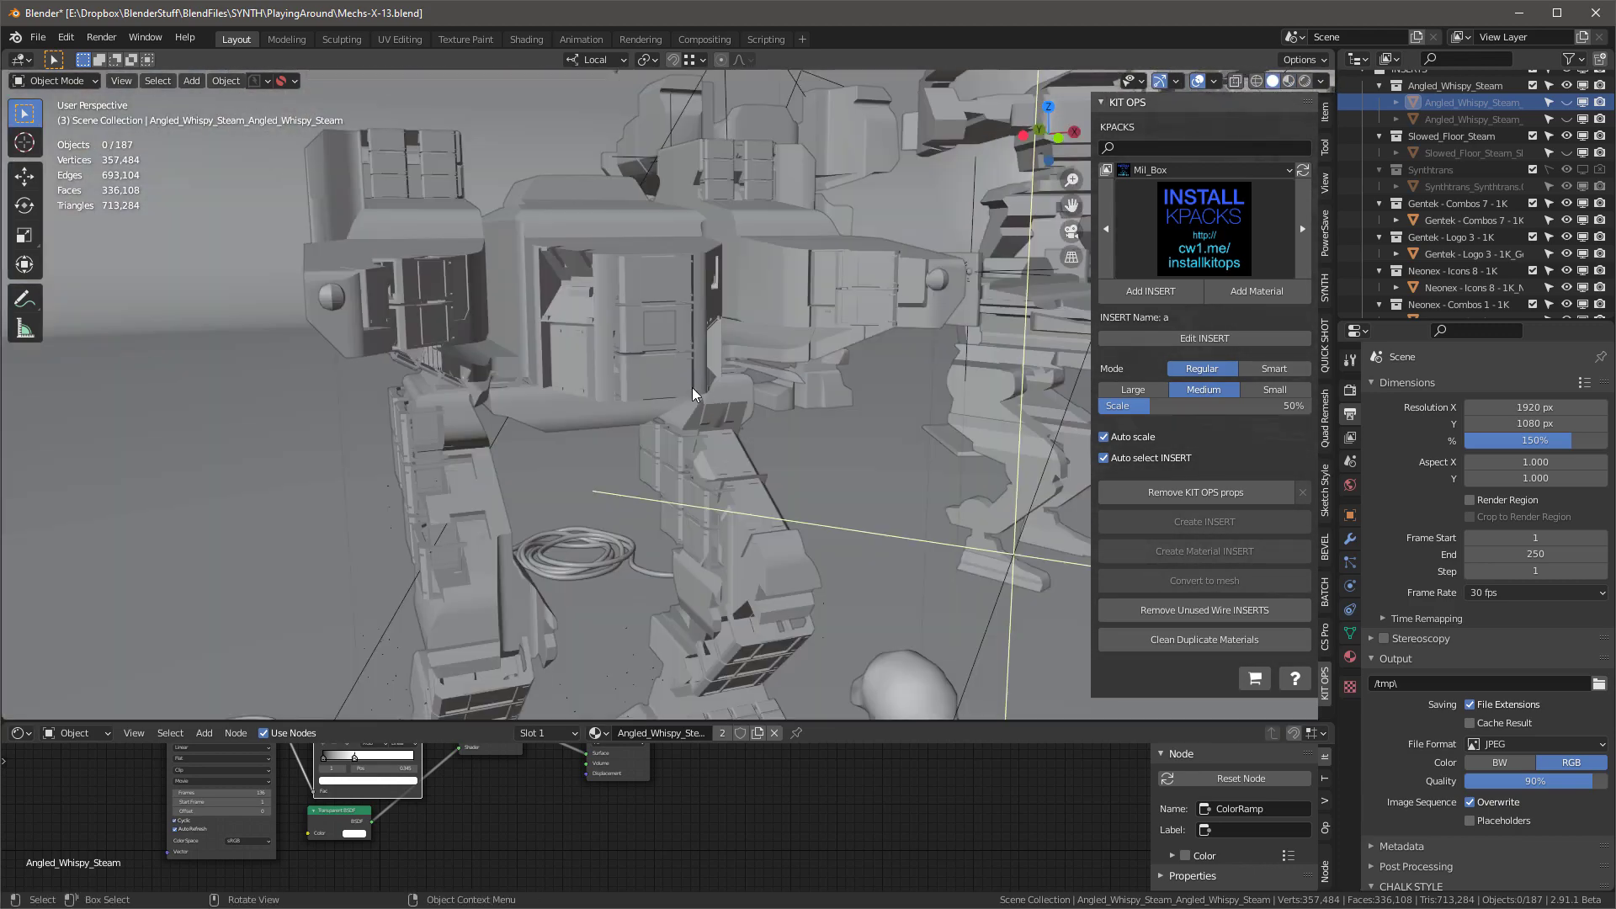
pyautogui.scroll(-6, 678, 367)
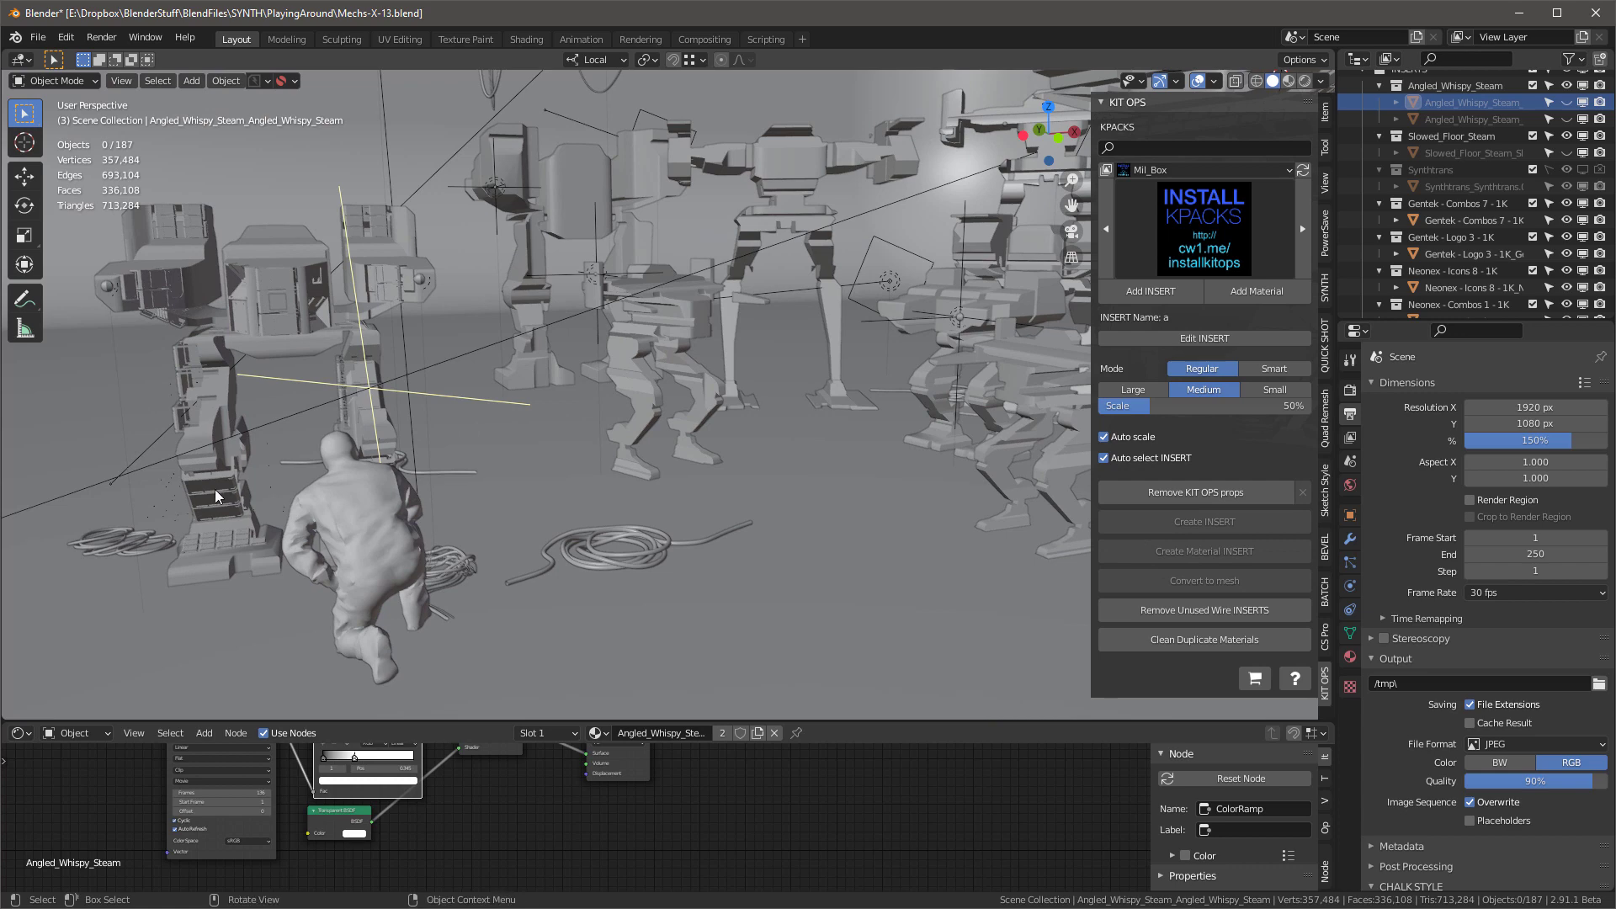
pyautogui.moveTo(261, 512); pyautogui.dragTo(309, 500, button='middle')
pyautogui.moveTo(313, 431); pyautogui.dragTo(336, 221, button='middle')
pyautogui.moveTo(376, 296); pyautogui.dragTo(692, 380, button='middle')
pyautogui.scroll(5, 770, 307)
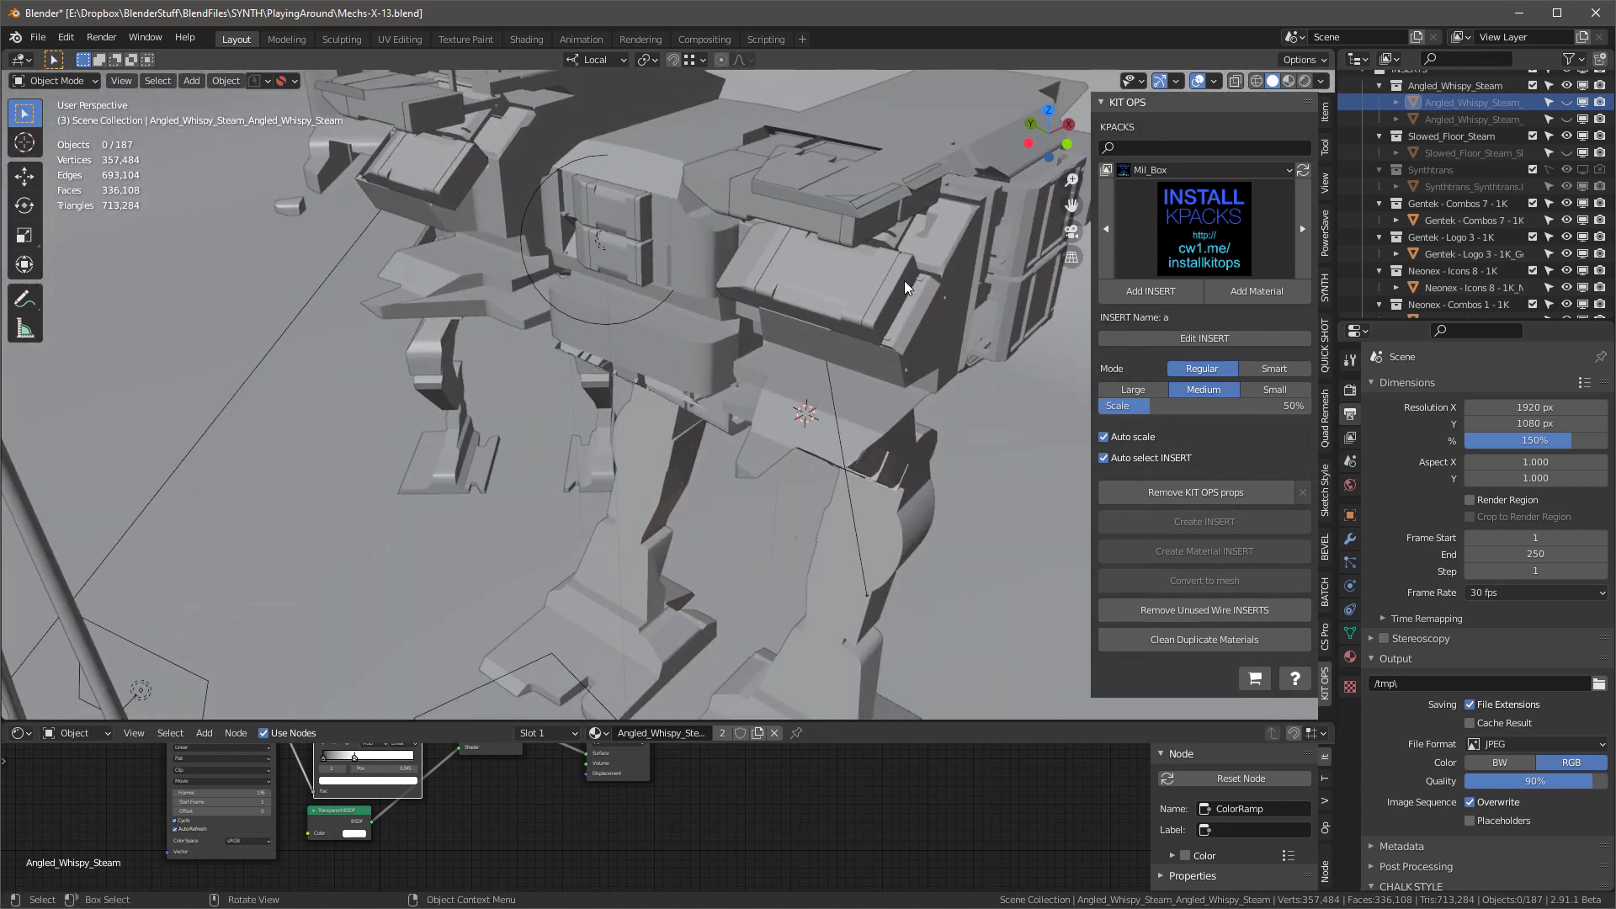
pyautogui.scroll(-3, 896, 311)
pyautogui.scroll(-5, 901, 250)
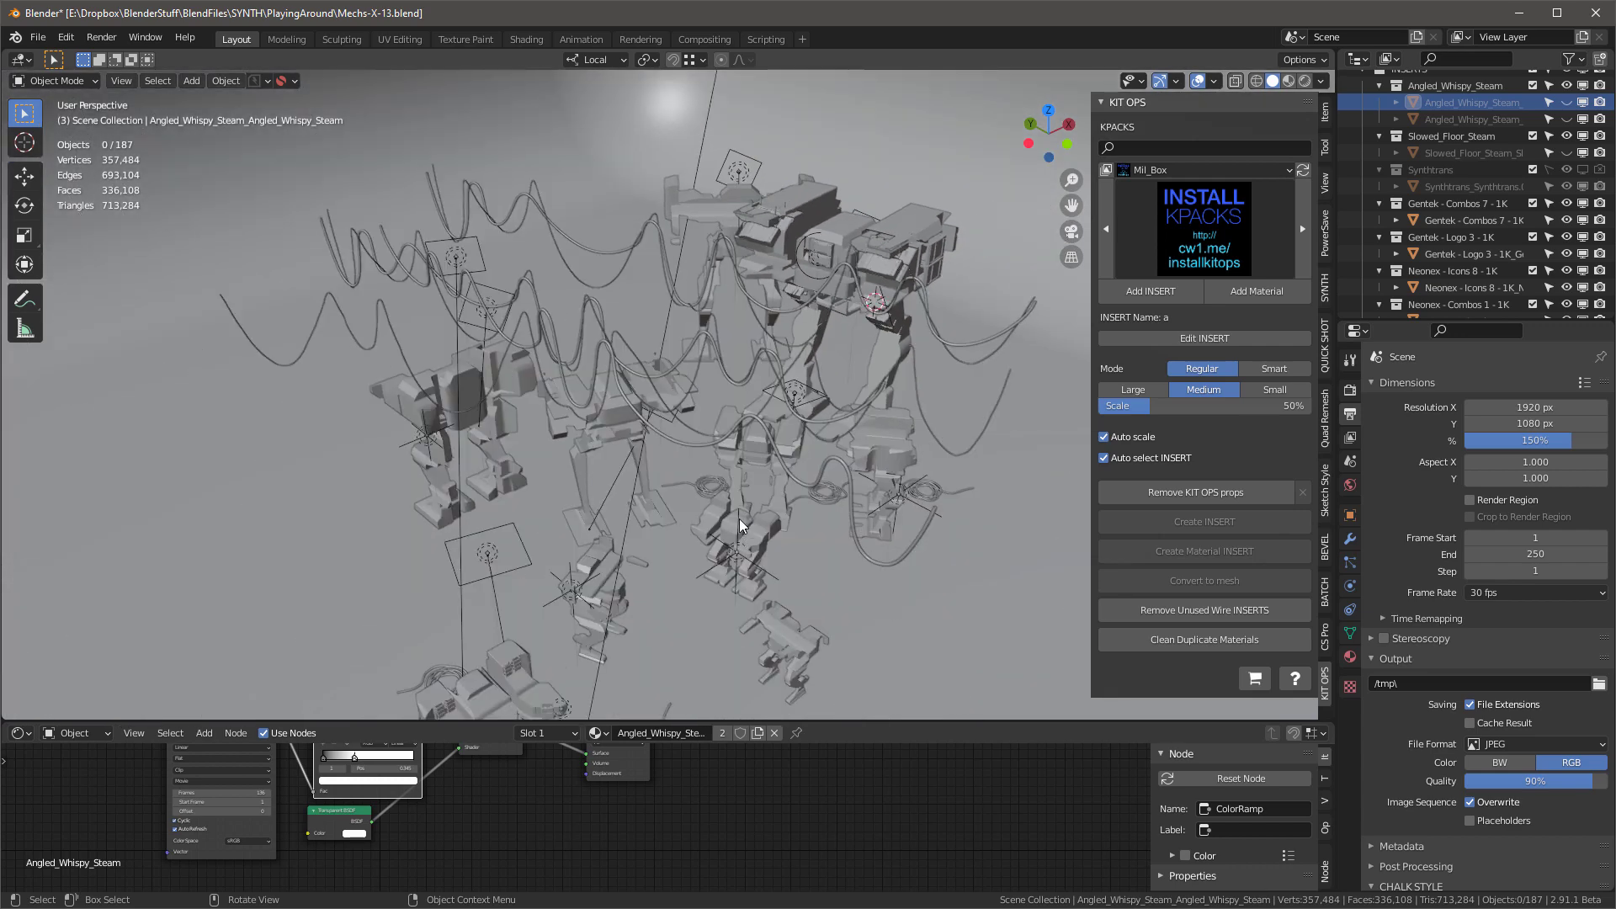
# Return to the camera view and switch the viewport back to Rendered shading.
pyautogui.press('KP_0')
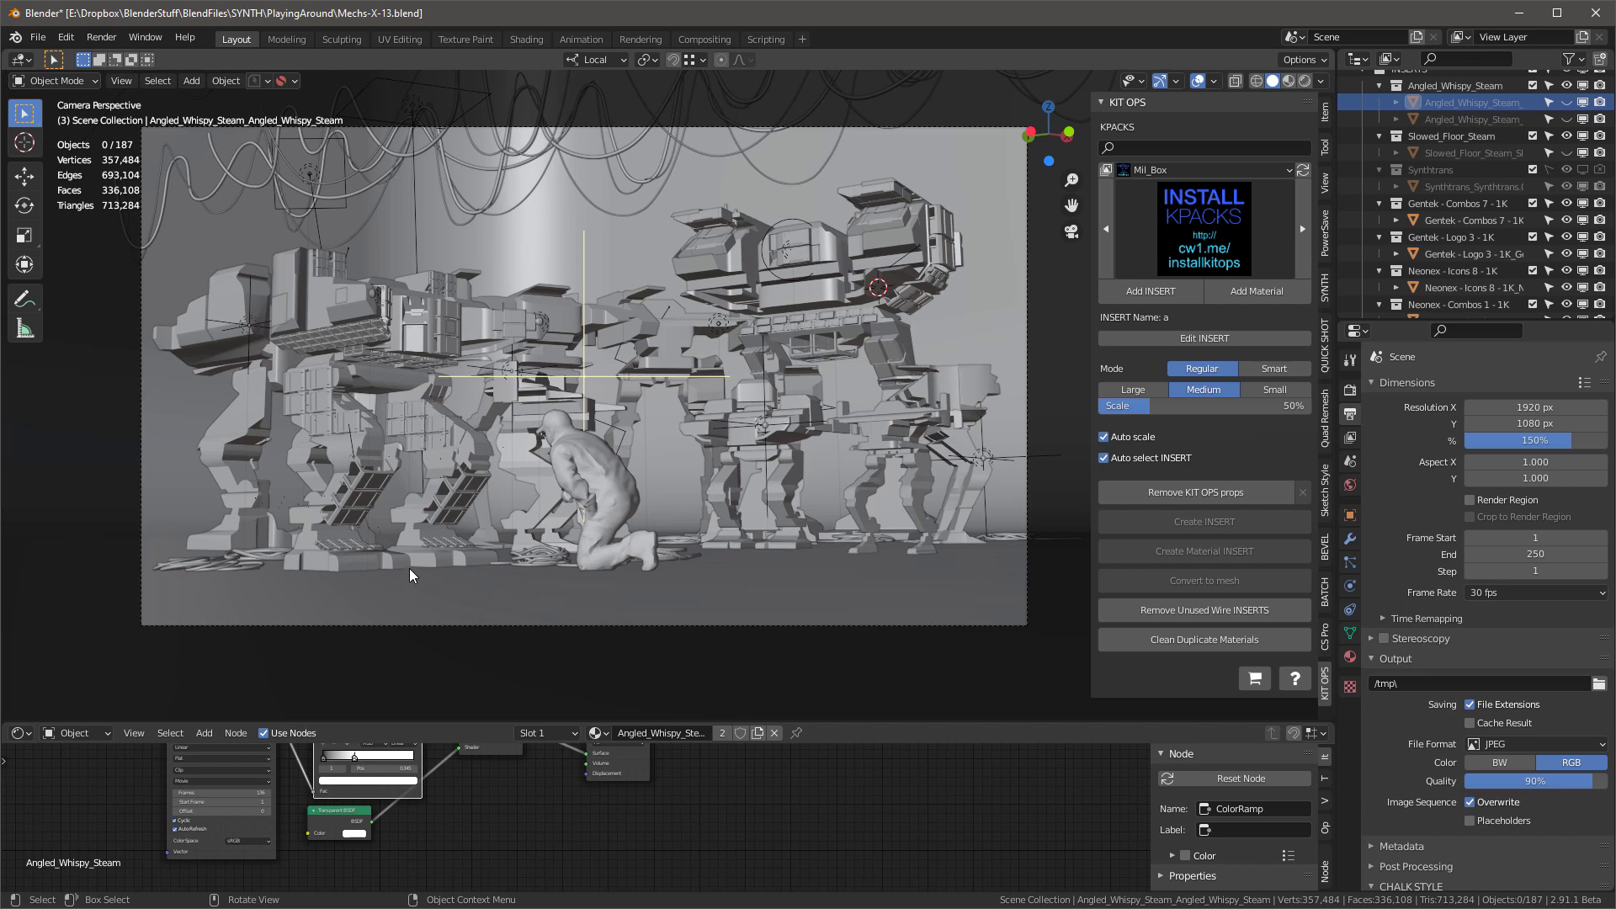
pyautogui.press('z')
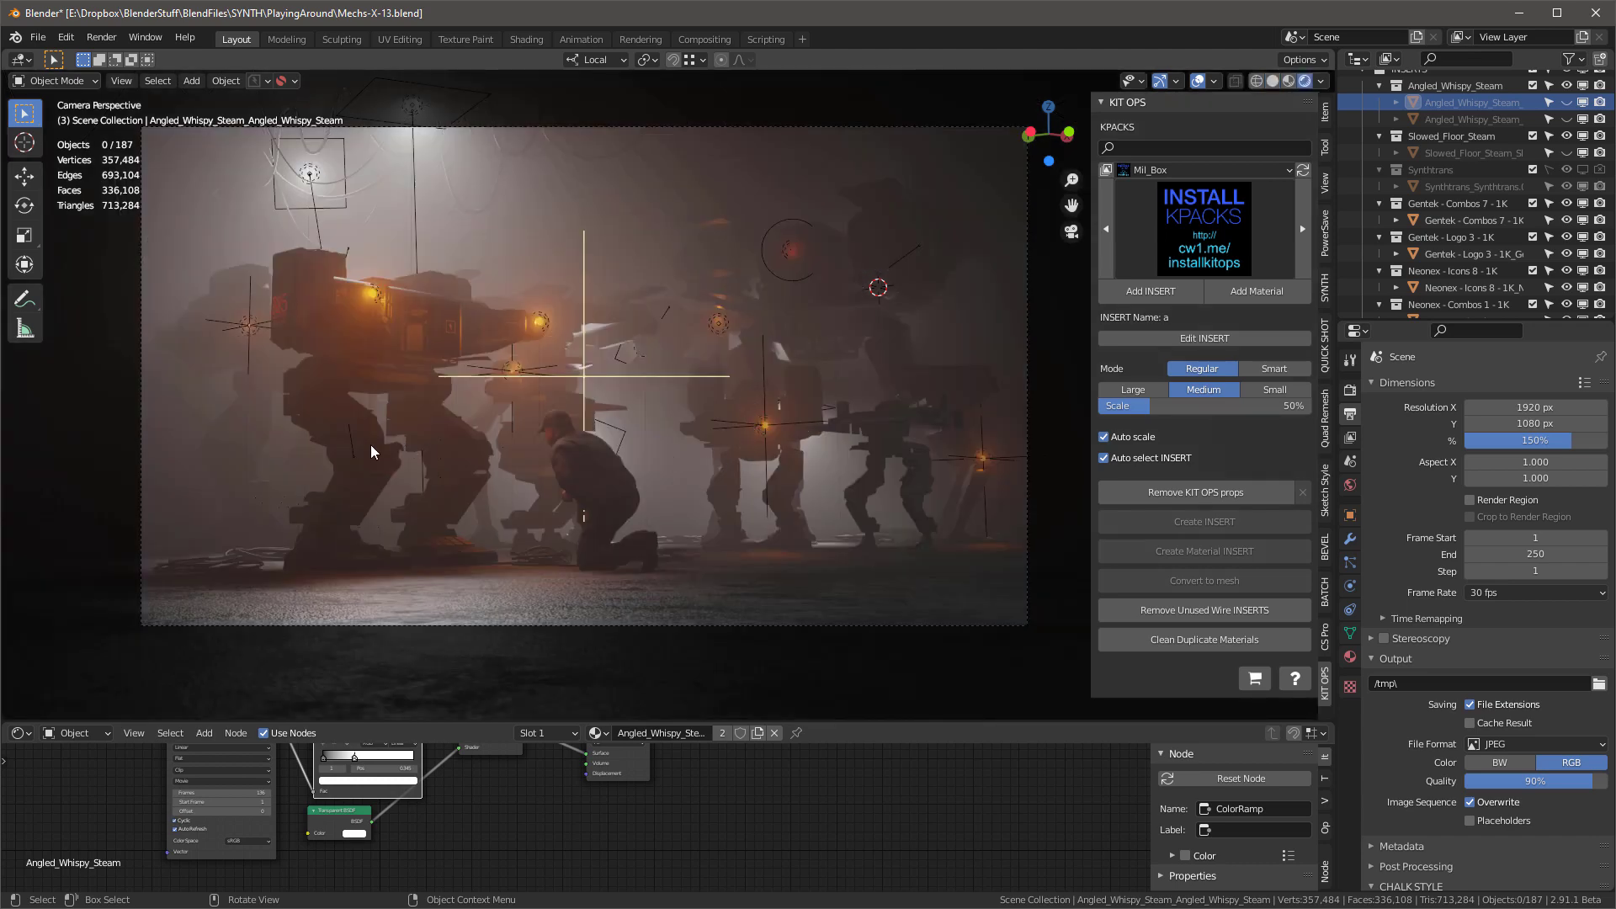